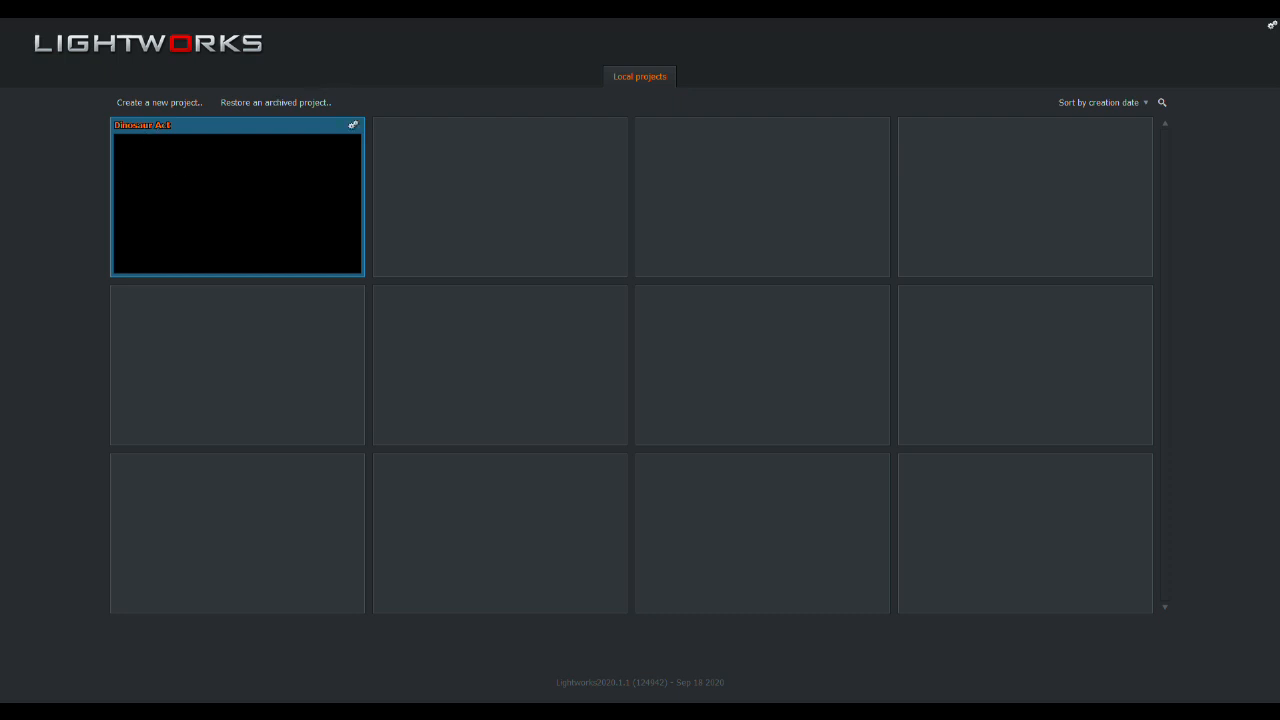
- Open the Dinosaur Act project and play the music tracks with the vocal tracks A1 and A2 disabled
{"action": "mouse_move", "coordinate": [123, 127]}
{"action": "left_click", "coordinate": [221, 206]}
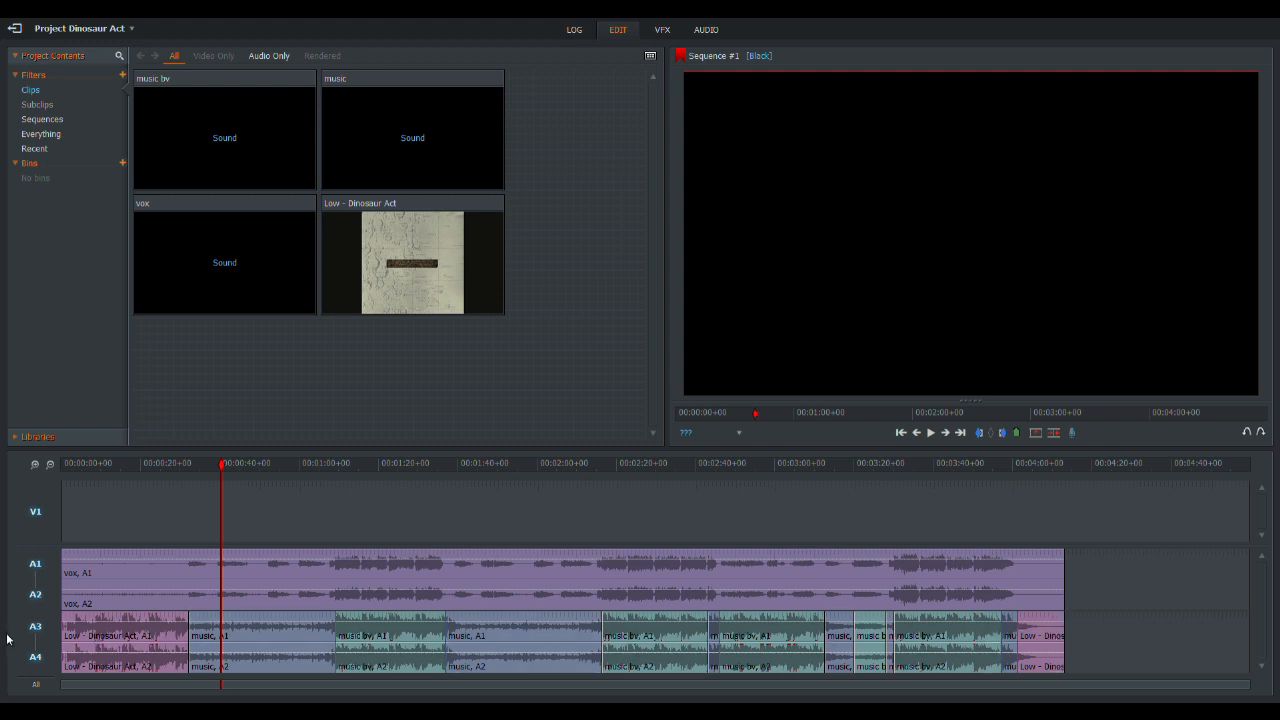
{"action": "left_click", "coordinate": [35, 594]}
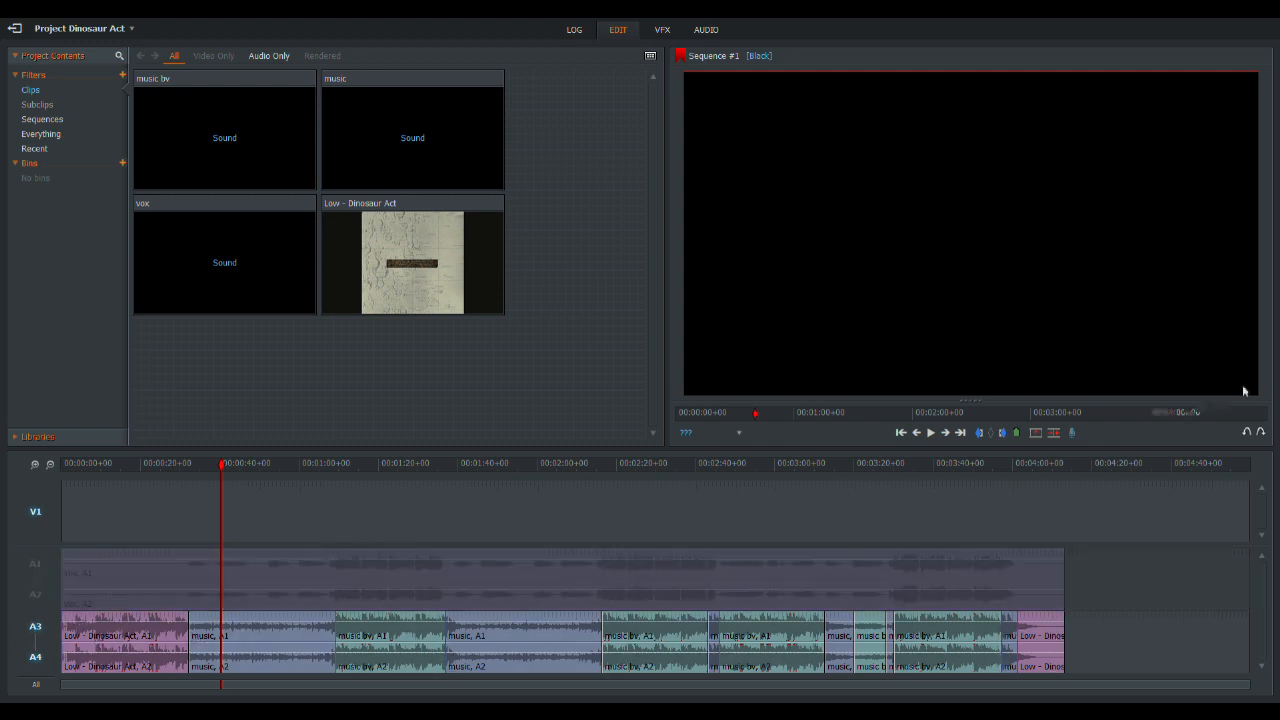
{"action": "left_click", "coordinate": [930, 435]}
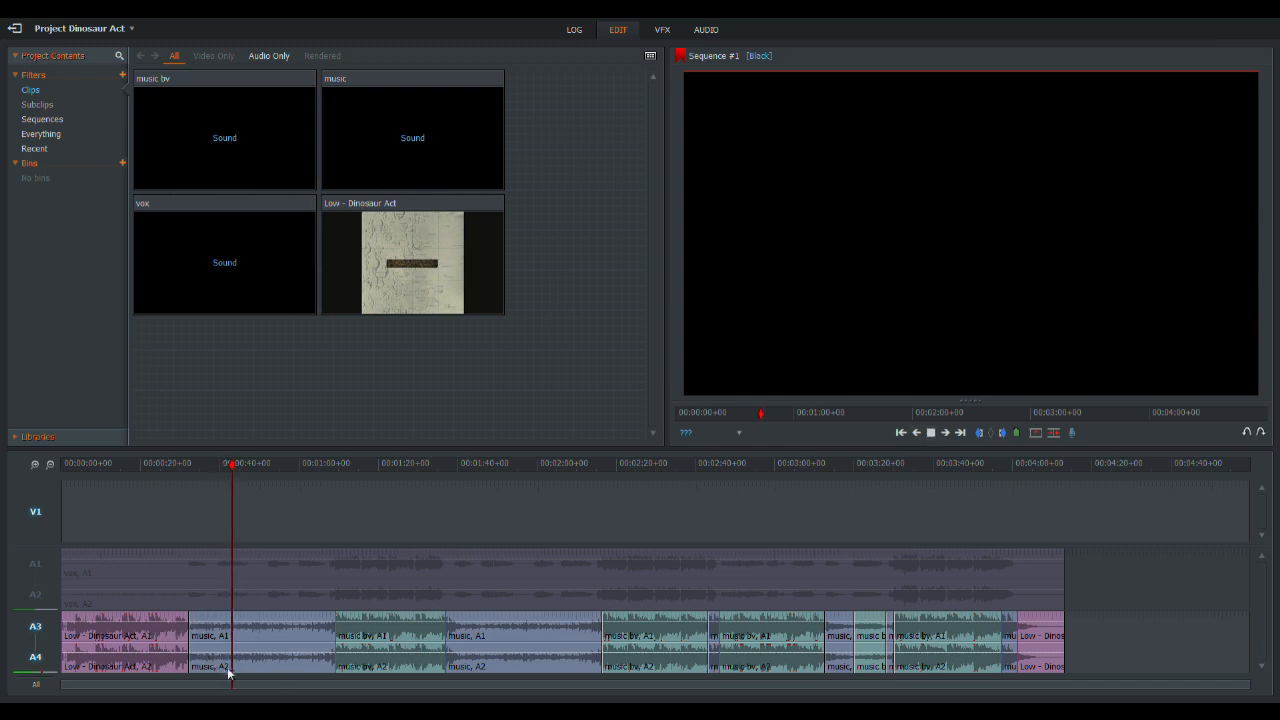
- Play only the vocal tracks A1 and A2 further along the sequence, stop playback, and re-enable the music tracks A3 and A4
{"action": "left_click", "coordinate": [42, 632]}
{"action": "left_click", "coordinate": [38, 598]}
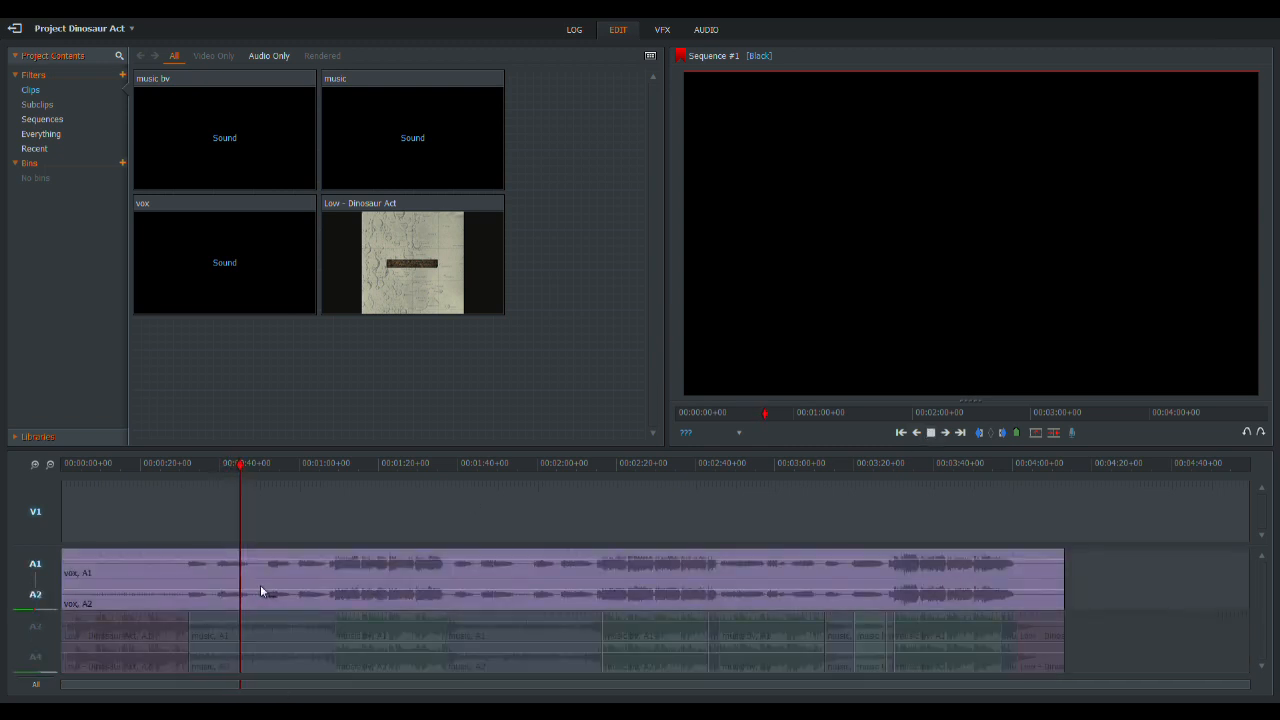
{"action": "left_click", "coordinate": [277, 463]}
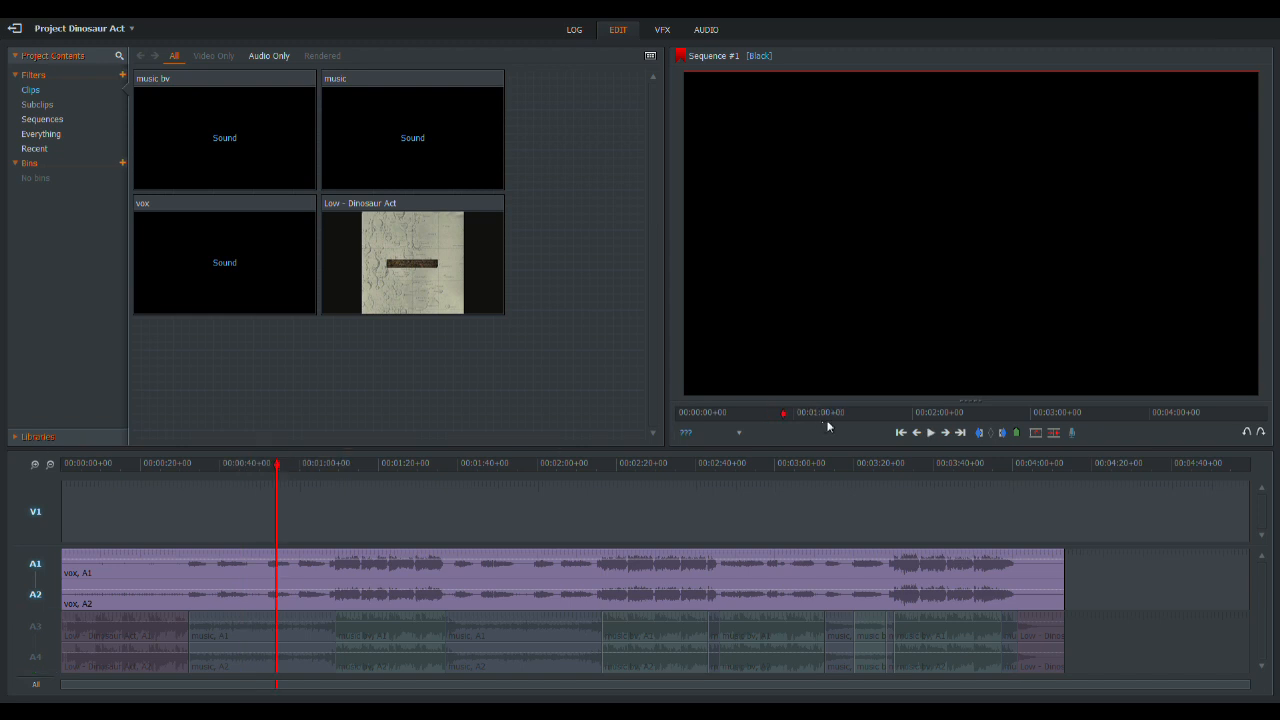
{"action": "left_click", "coordinate": [934, 432]}
{"action": "left_click", "coordinate": [45, 617]}
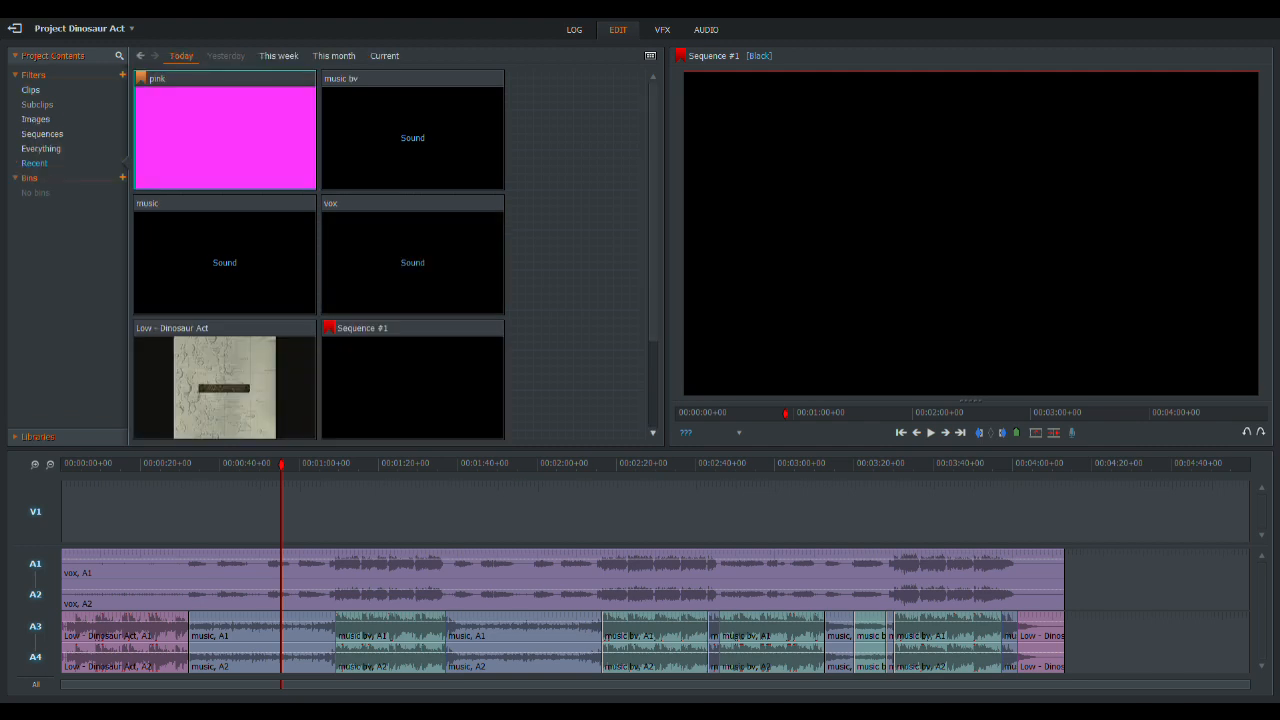
- Place the pink image on video track V1, starting at the beginning of the sequence
{"action": "left_click", "coordinate": [212, 129]}
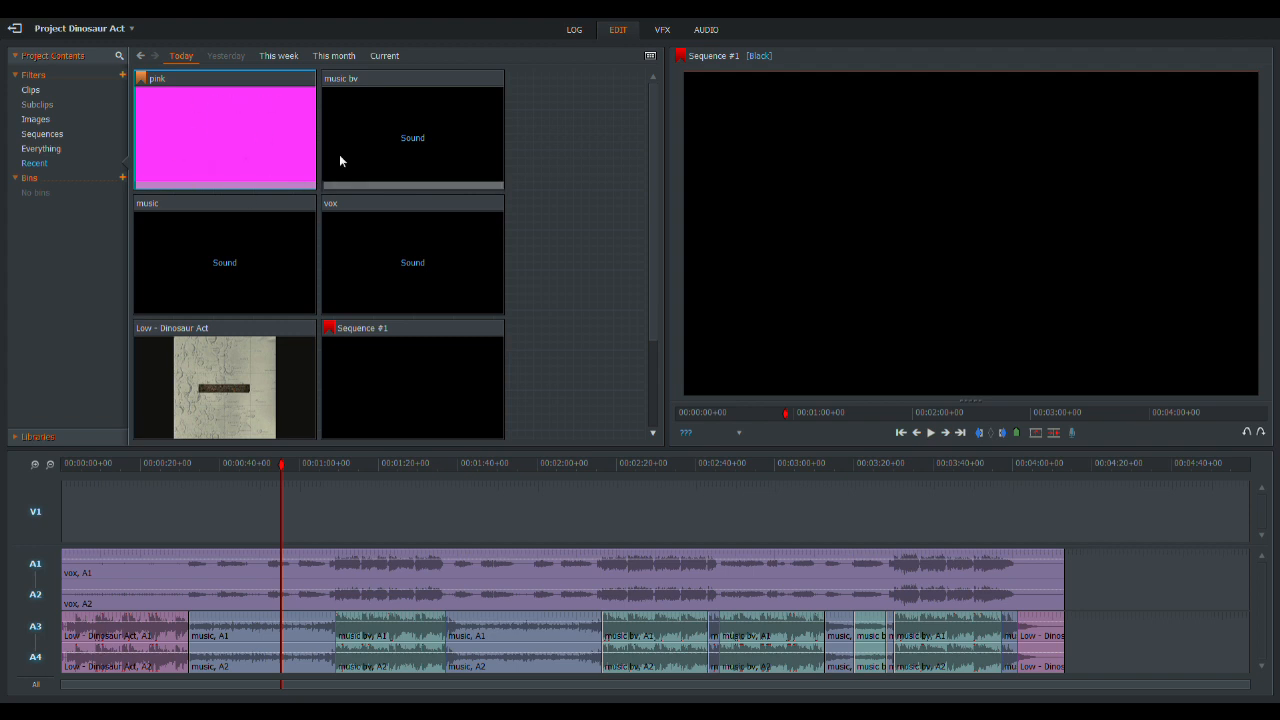
{"action": "left_click_drag", "start_coordinate": [201, 118], "coordinate": [282, 528]}
{"action": "left_click_drag", "start_coordinate": [138, 527], "coordinate": [64, 528]}
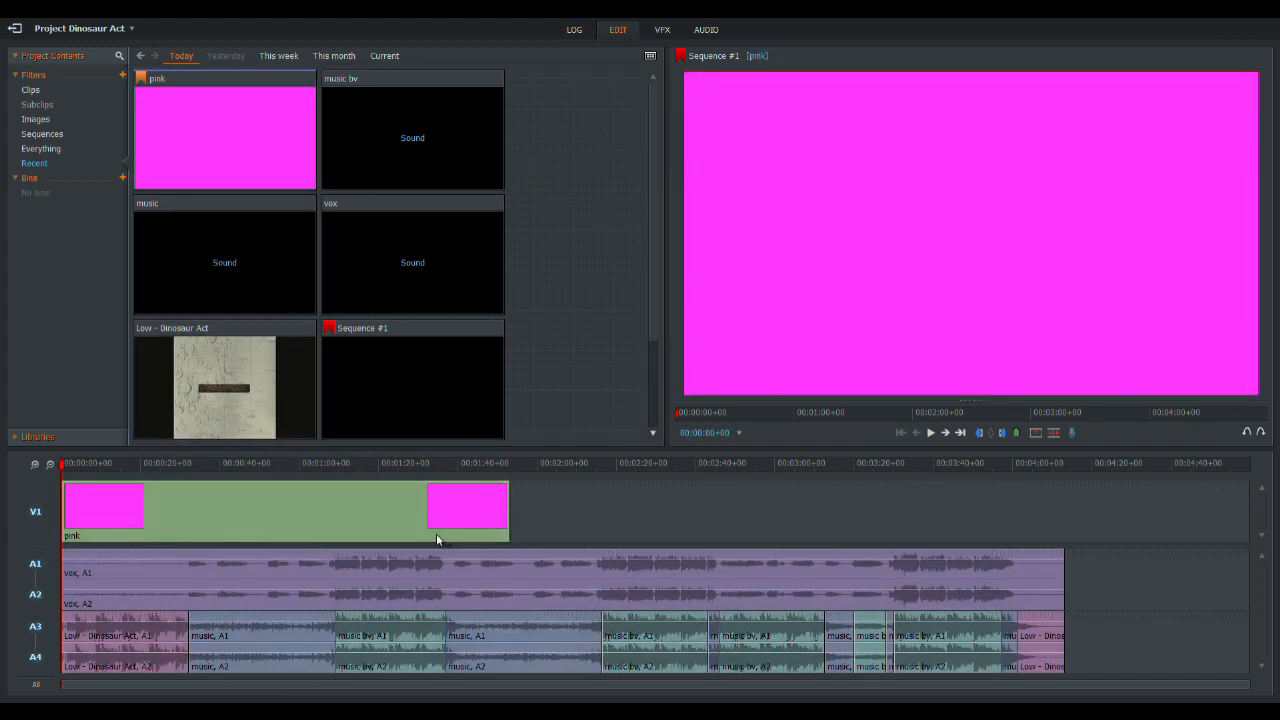
- Lengthen the pink clip on V1 past the audio and trim its excess so it ends with the audio tracks
{"action": "left_click_drag", "start_coordinate": [508, 512], "coordinate": [1082, 512]}
{"action": "left_click", "coordinate": [914, 434]}
{"action": "key", "text": "c"}
{"action": "left_click_drag", "start_coordinate": [1140, 603], "coordinate": [1069, 517]}
{"action": "key", "text": "Delete"}
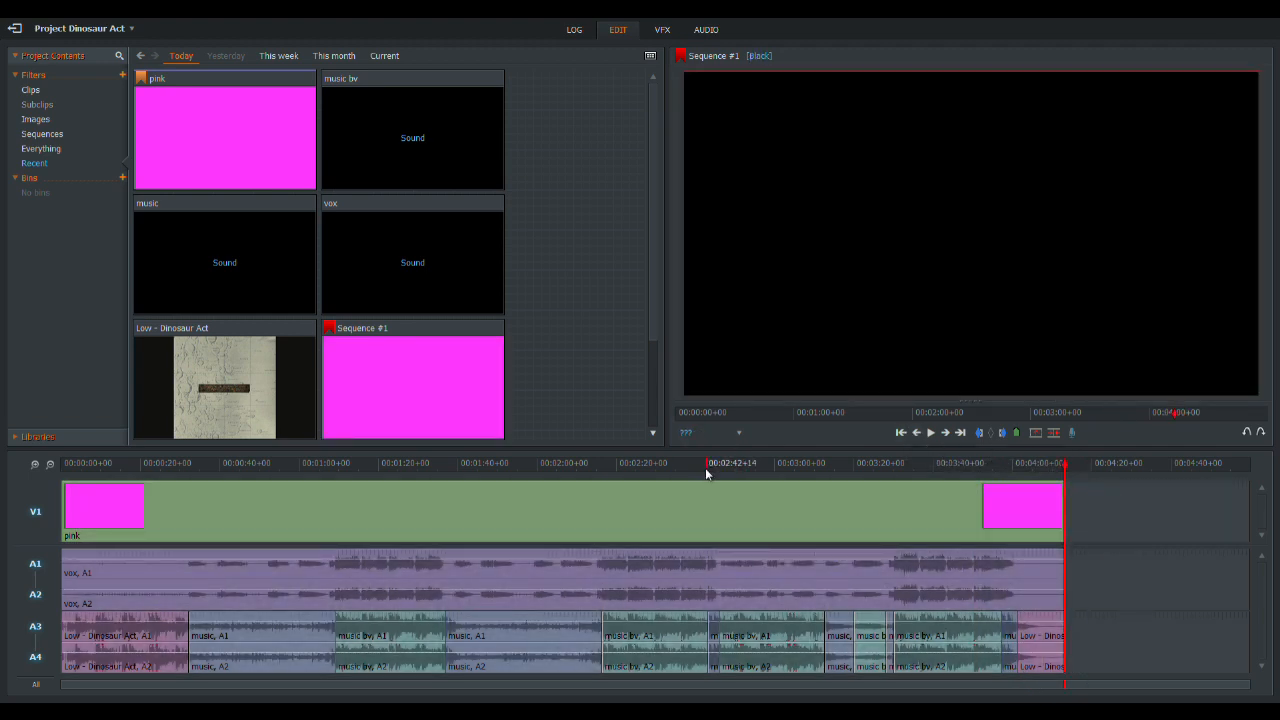
- Place the playhead on the cut between the opening Low - Dinosaur Act audio and the first music clip, and mark it
{"action": "left_click_drag", "start_coordinate": [706, 463], "coordinate": [396, 460]}
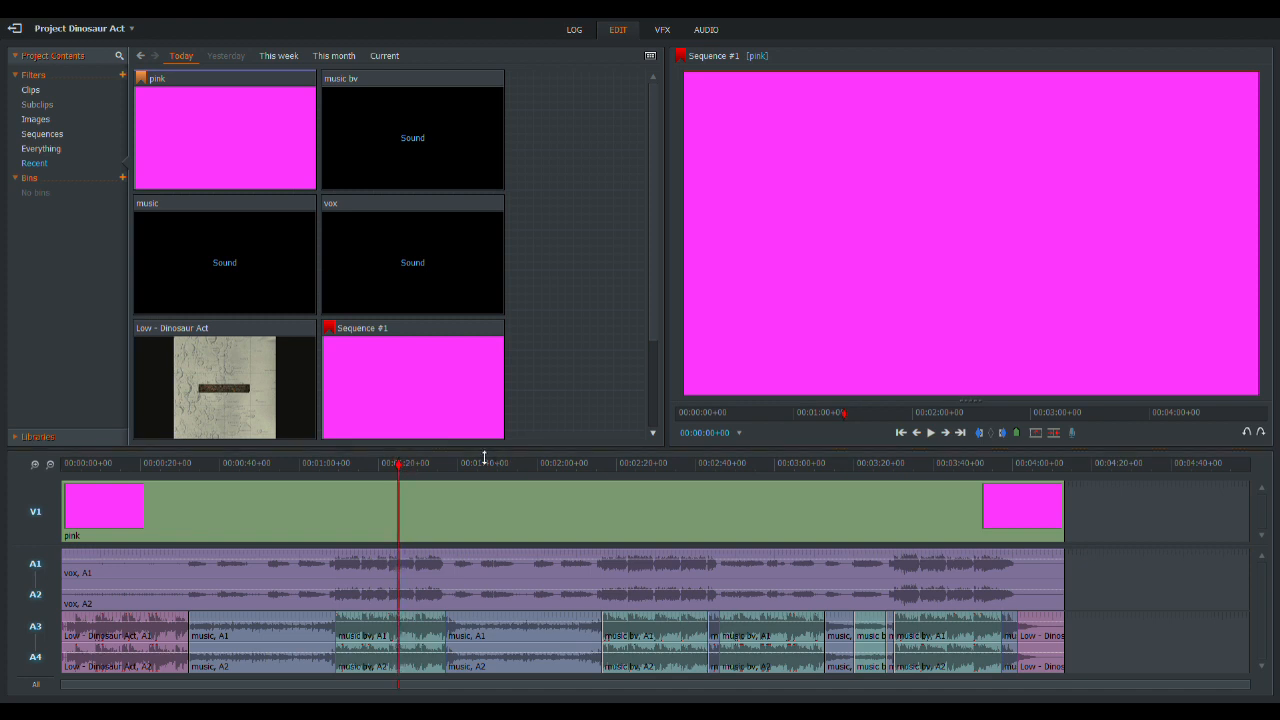
{"action": "left_click_drag", "start_coordinate": [104, 463], "coordinate": [87, 469]}
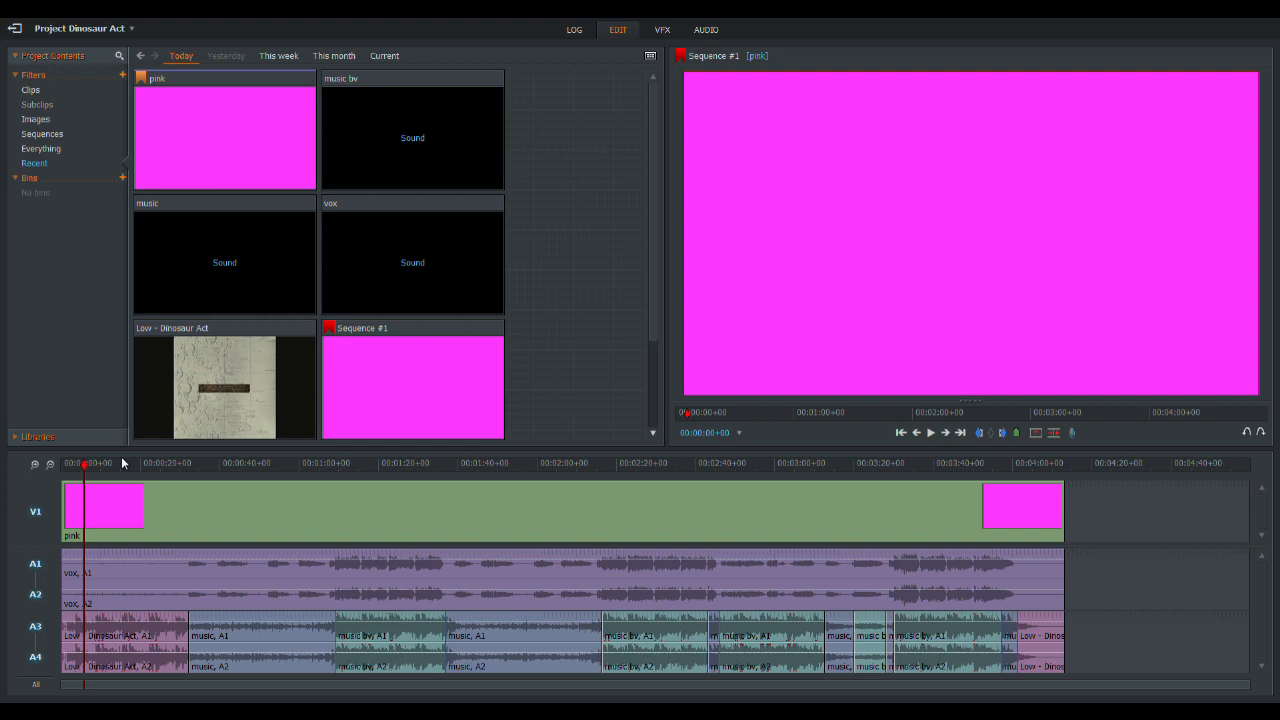
{"action": "left_click", "coordinate": [185, 465]}
{"action": "left_click", "coordinate": [34, 464]}
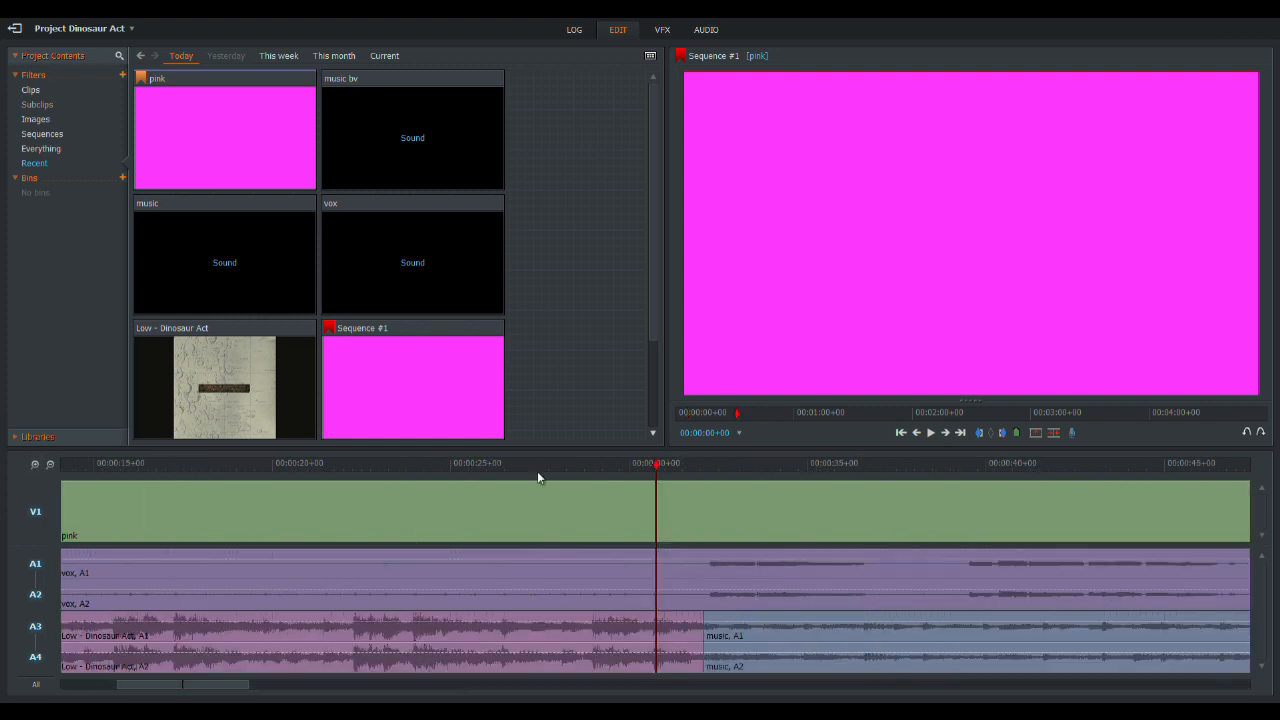
{"action": "left_click", "coordinate": [706, 465]}
{"action": "left_click_drag", "start_coordinate": [706, 473], "coordinate": [708, 473]}
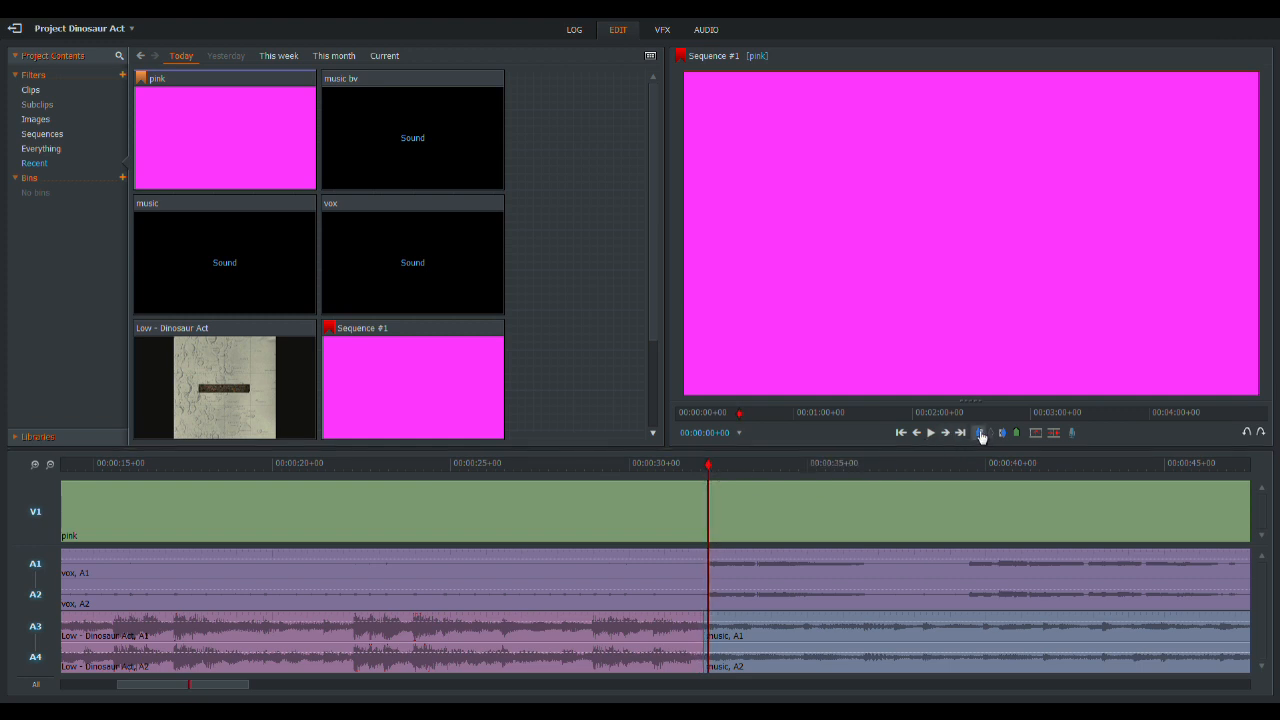
- Listen to the first vocal from the mark, disable tracks A3 and A4, replay the vocals alone, and return to the mark
{"action": "left_click", "coordinate": [931, 436]}
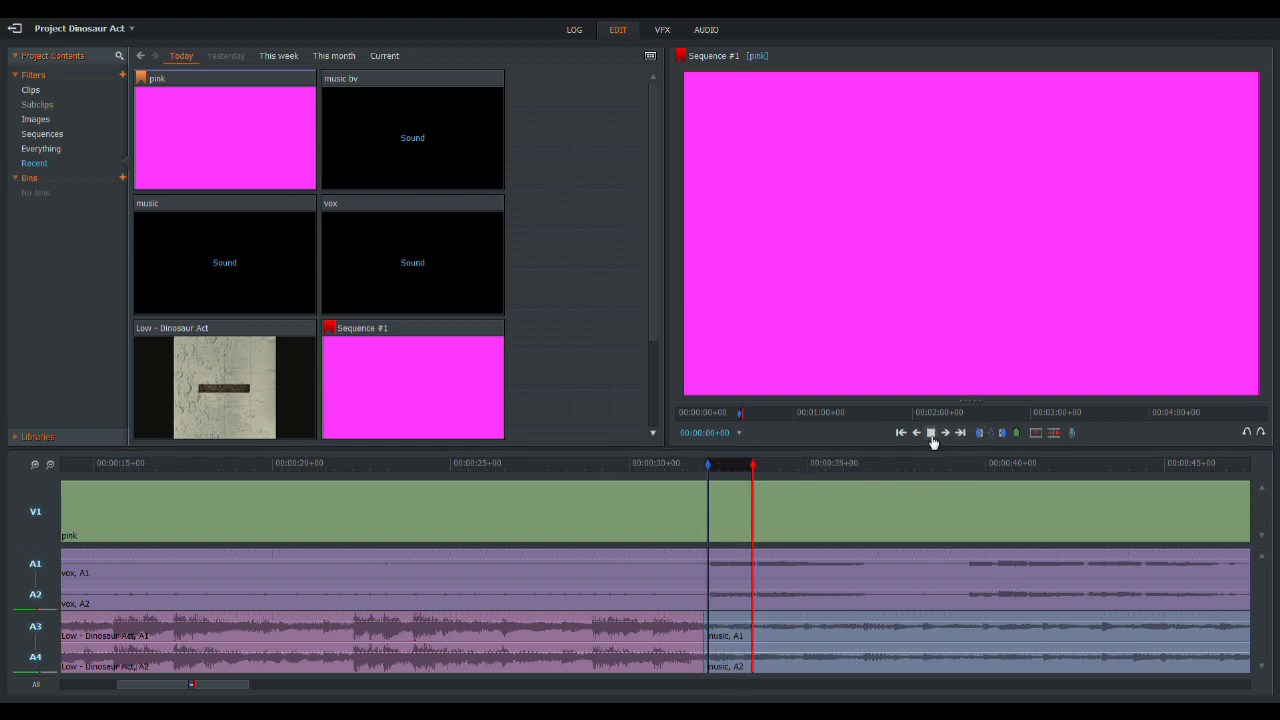
{"action": "left_click", "coordinate": [932, 438]}
{"action": "left_click", "coordinate": [36, 641]}
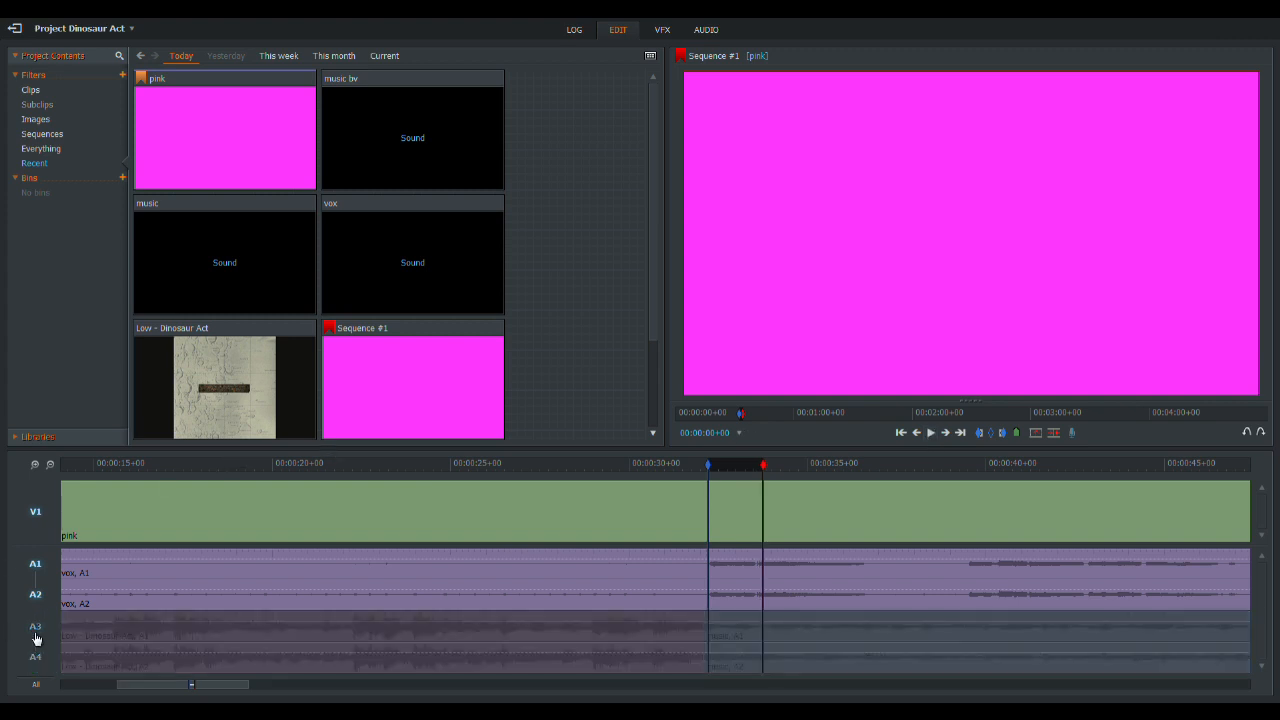
{"action": "left_click", "coordinate": [899, 434]}
{"action": "left_click", "coordinate": [931, 435]}
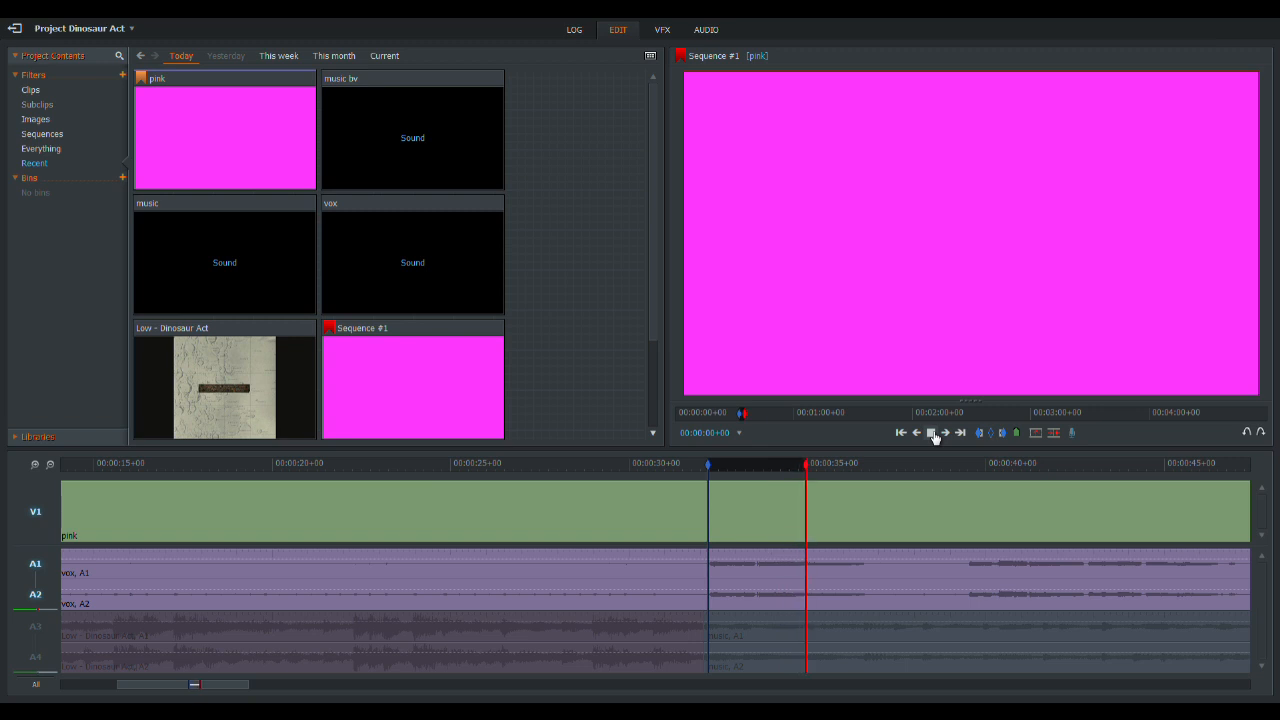
{"action": "left_click", "coordinate": [934, 437]}
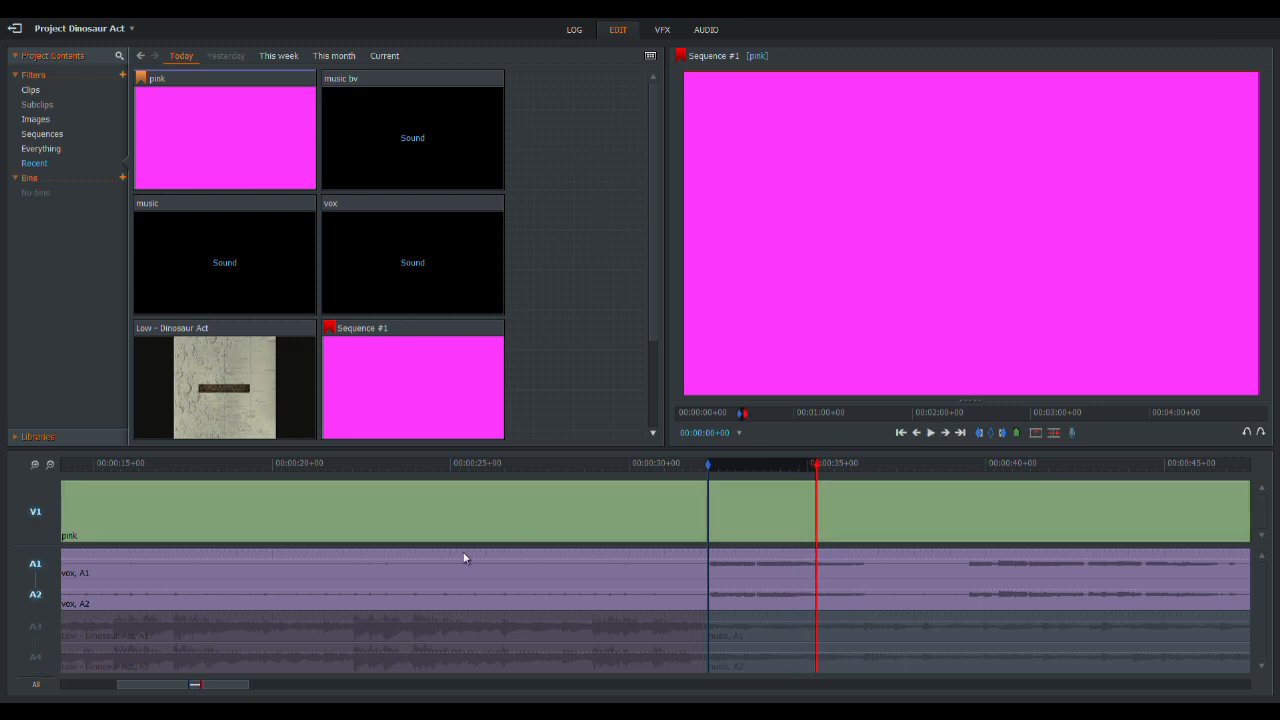
{"action": "left_click", "coordinate": [903, 434]}
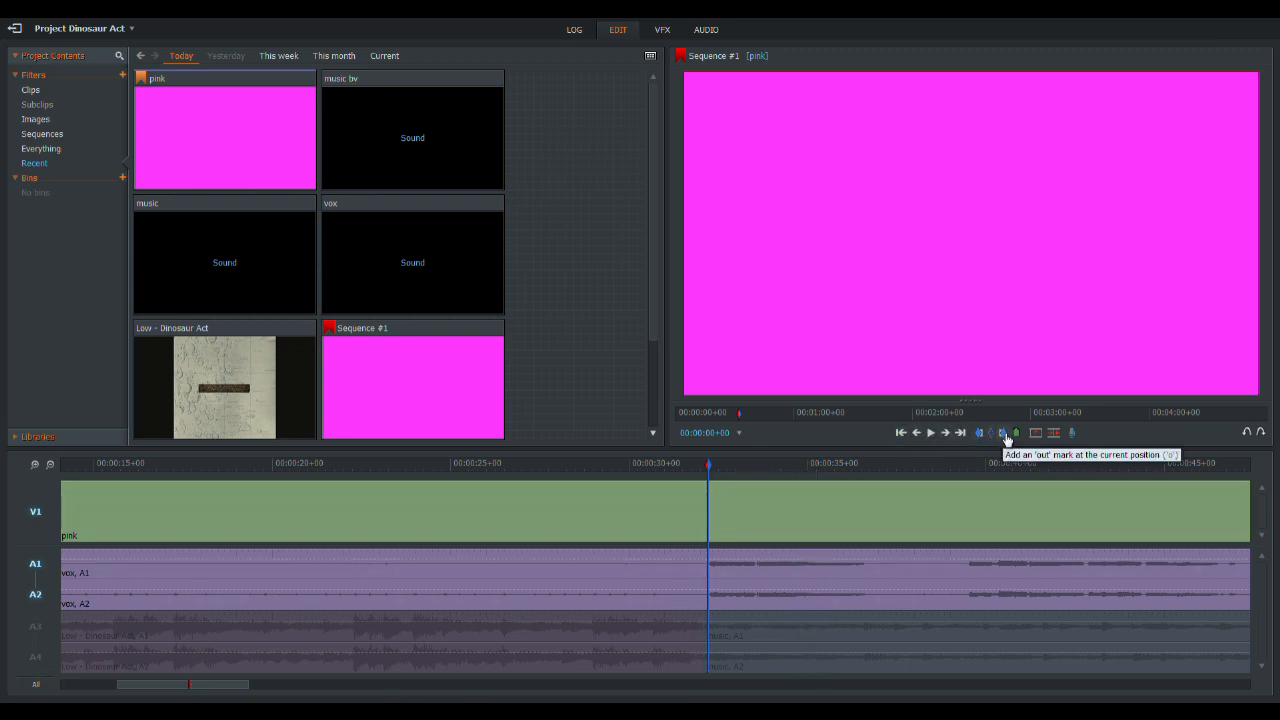
- Mark a 12-frame section ending at the first vocal and apply the Titles effect to that marked section
{"action": "left_click", "coordinate": [1004, 436]}
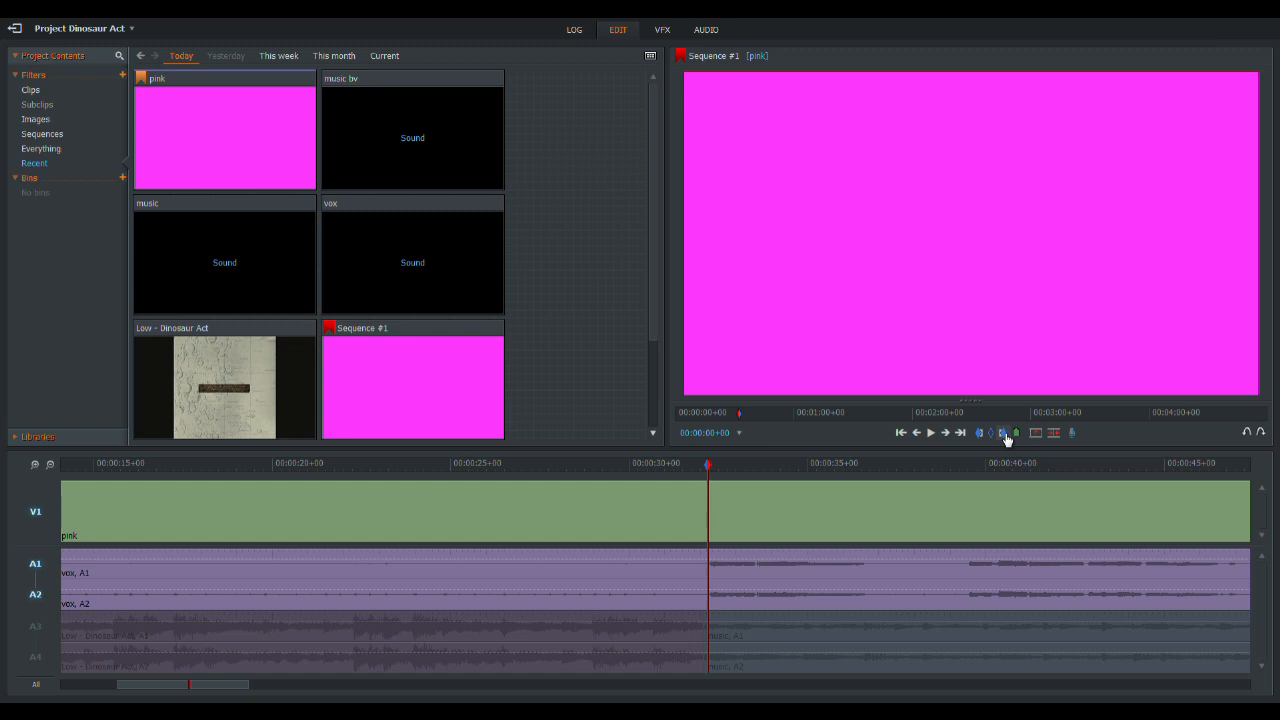
{"action": "left_click", "coordinate": [1005, 434]}
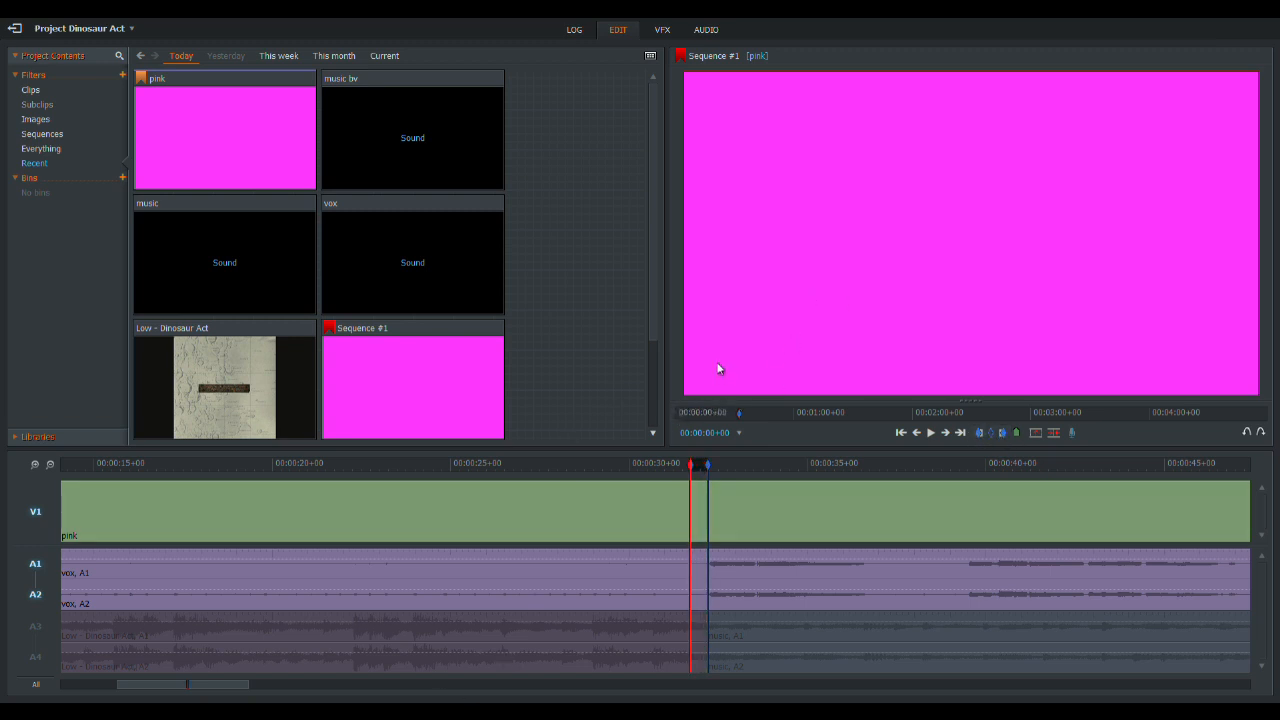
{"action": "left_click", "coordinate": [664, 30]}
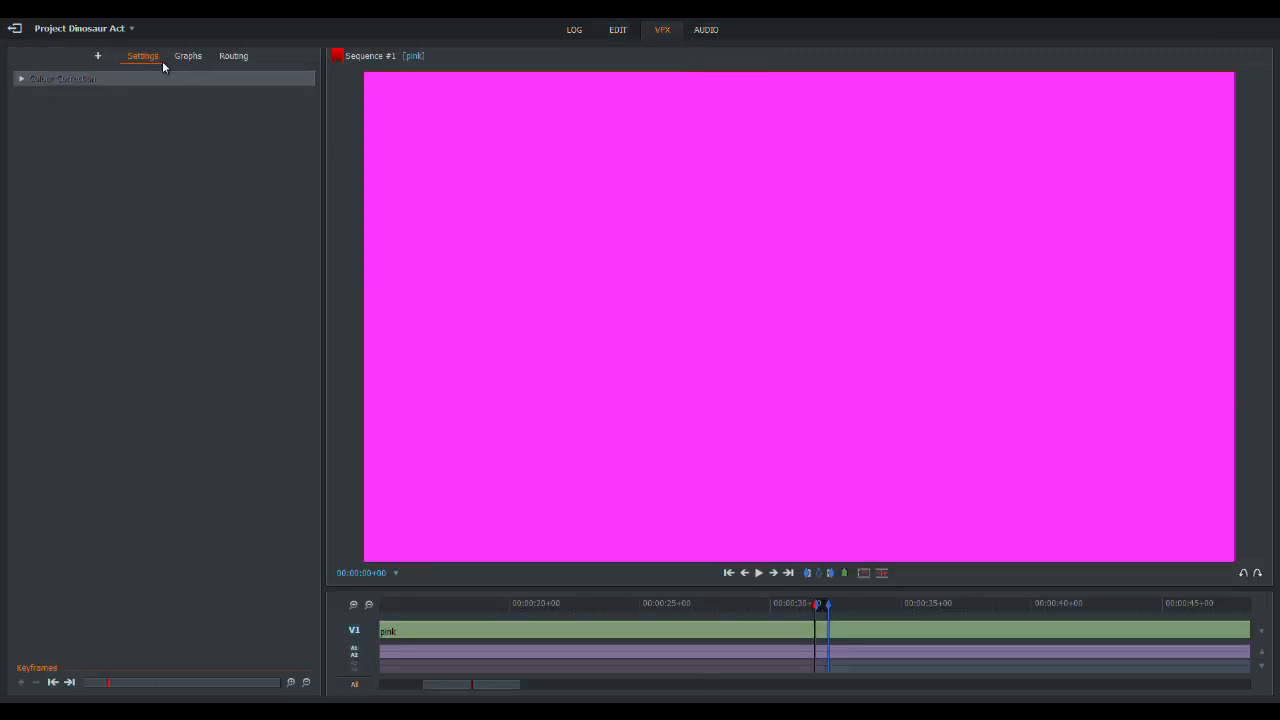
{"action": "left_click", "coordinate": [98, 56]}
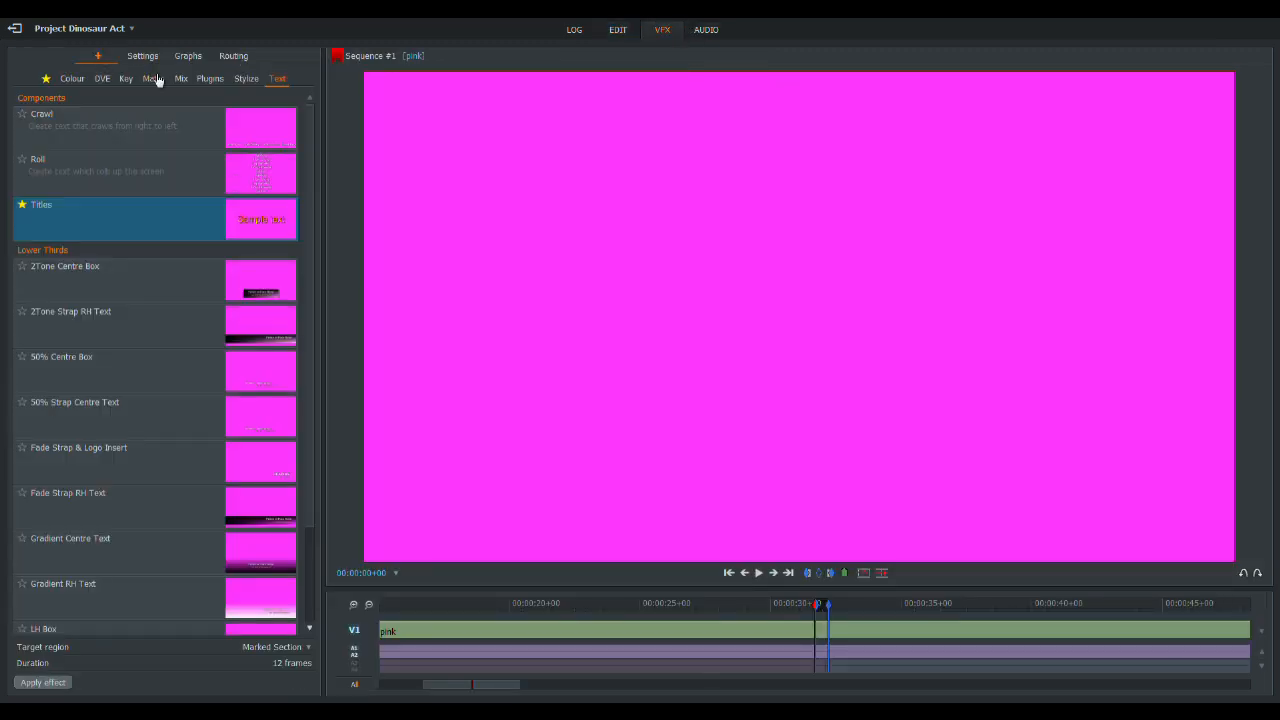
{"action": "double_click", "coordinate": [106, 230]}
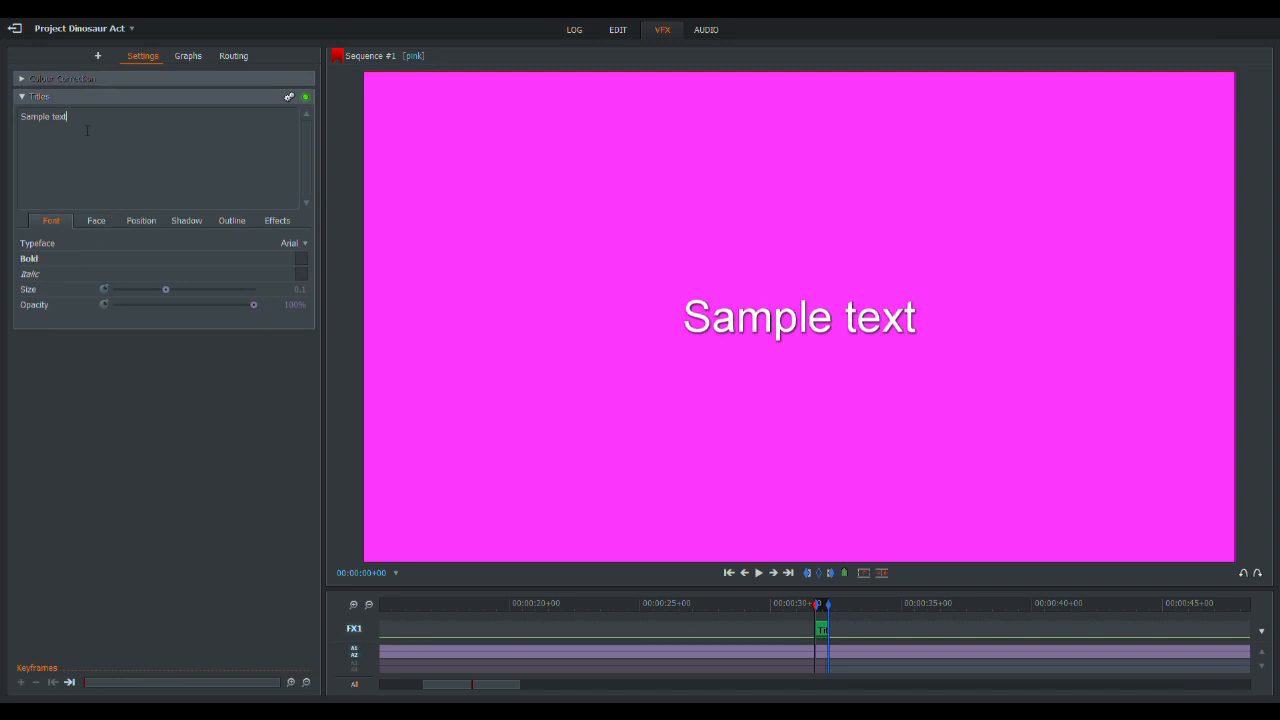
- Replace the sample title text with 1, paste two lyric lines beneath it, and delete their words while keeping blank lines for spacing
{"action": "key", "text": "ctrl+a"}
{"action": "type", "text": "1"}
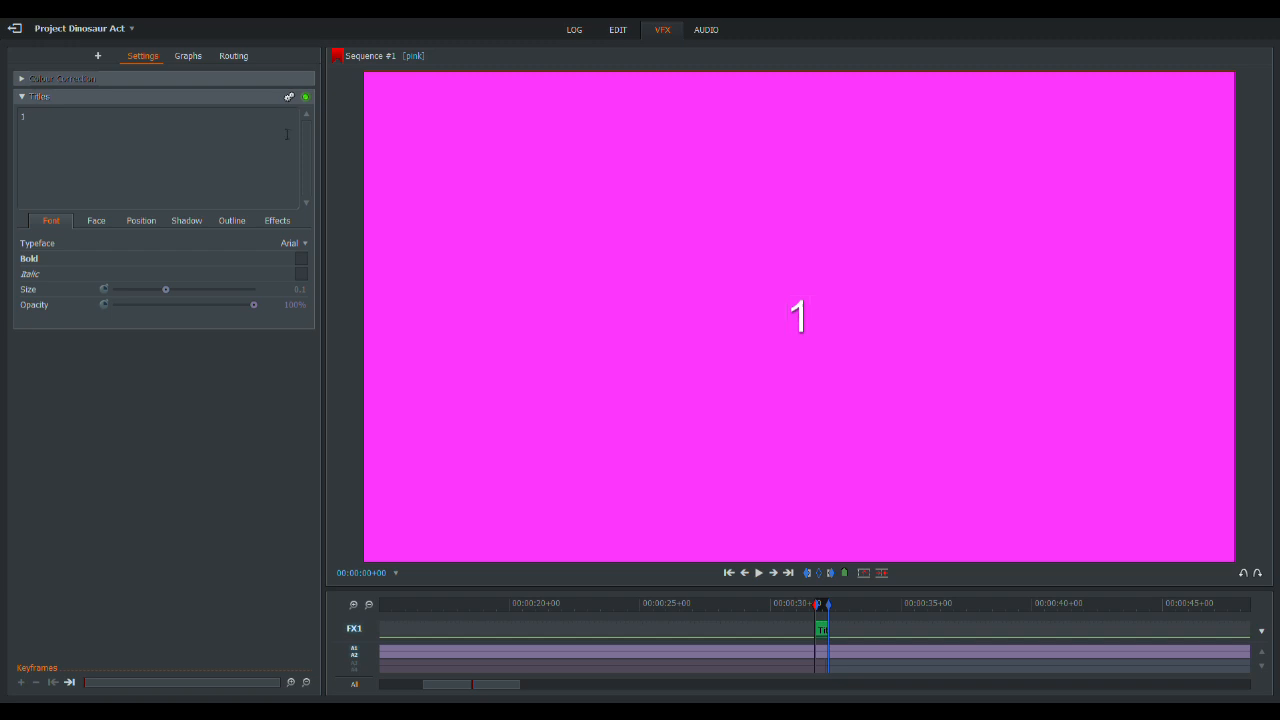
{"action": "type", "text": "You were their daughter And your father flew airplanes"}
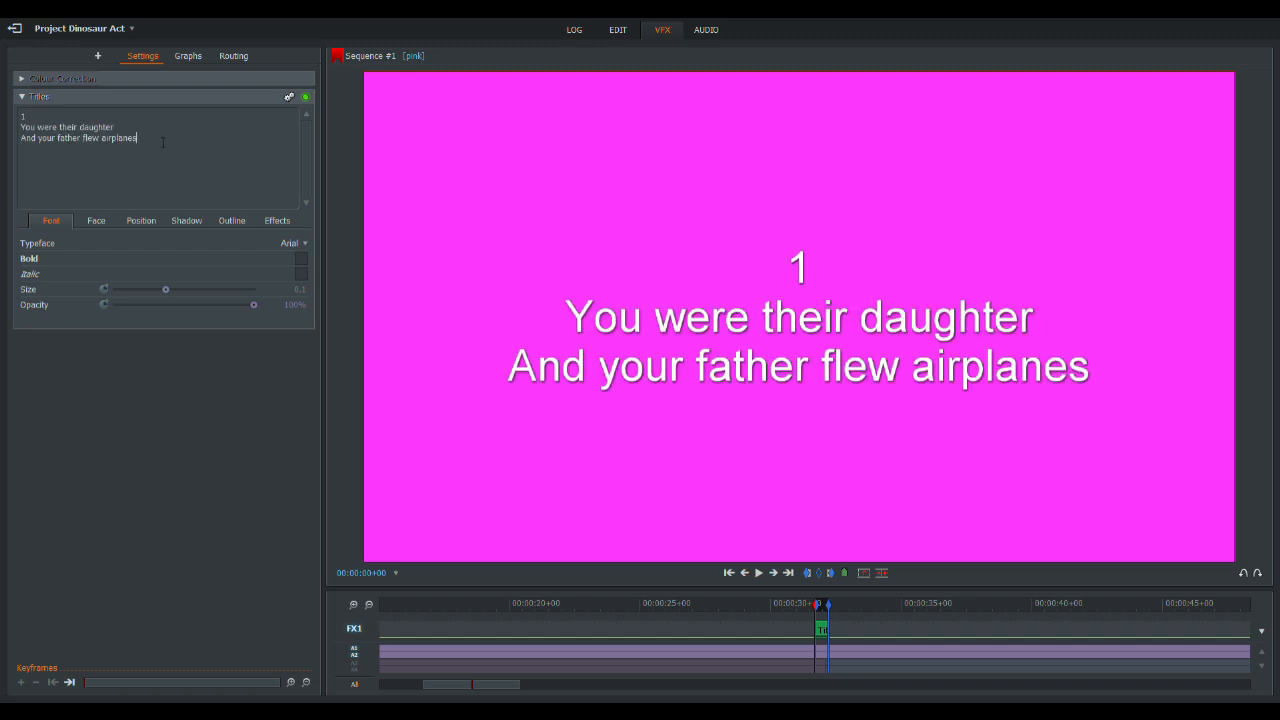
{"action": "key", "text": "Return"}
{"action": "left_click_drag", "start_coordinate": [140, 138], "coordinate": [20, 138]}
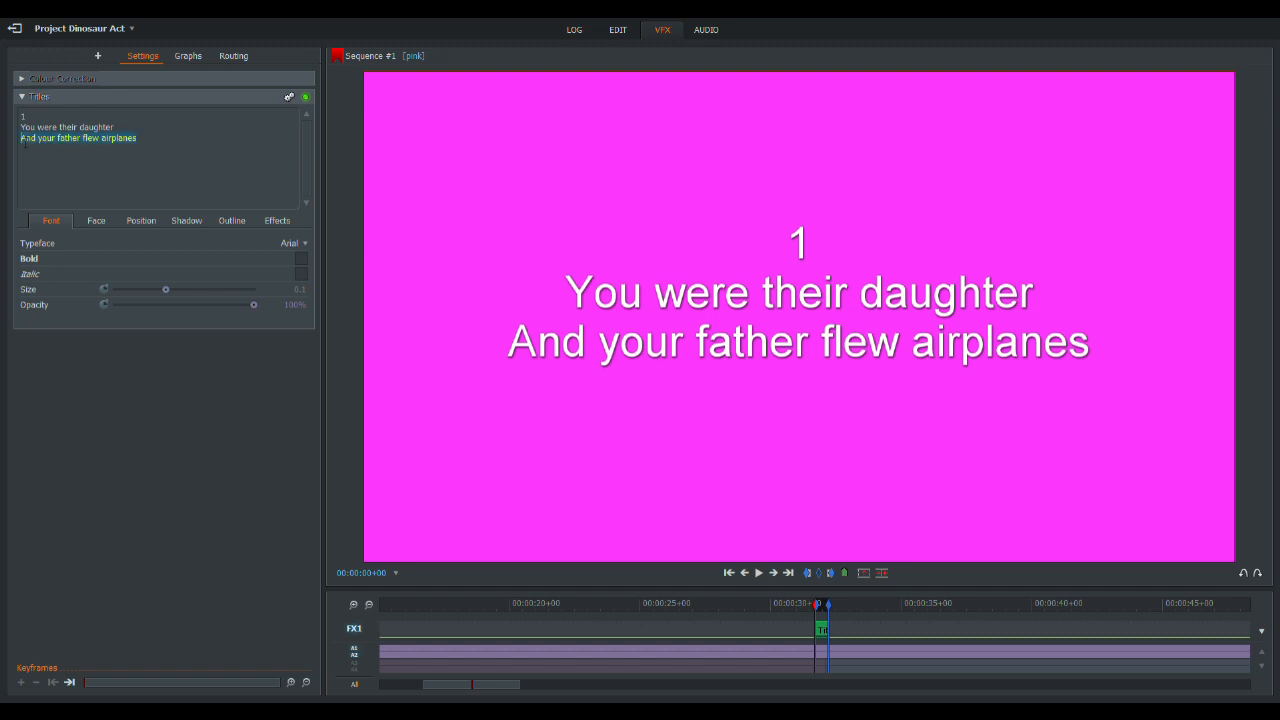
{"action": "key", "text": "BackSpace"}
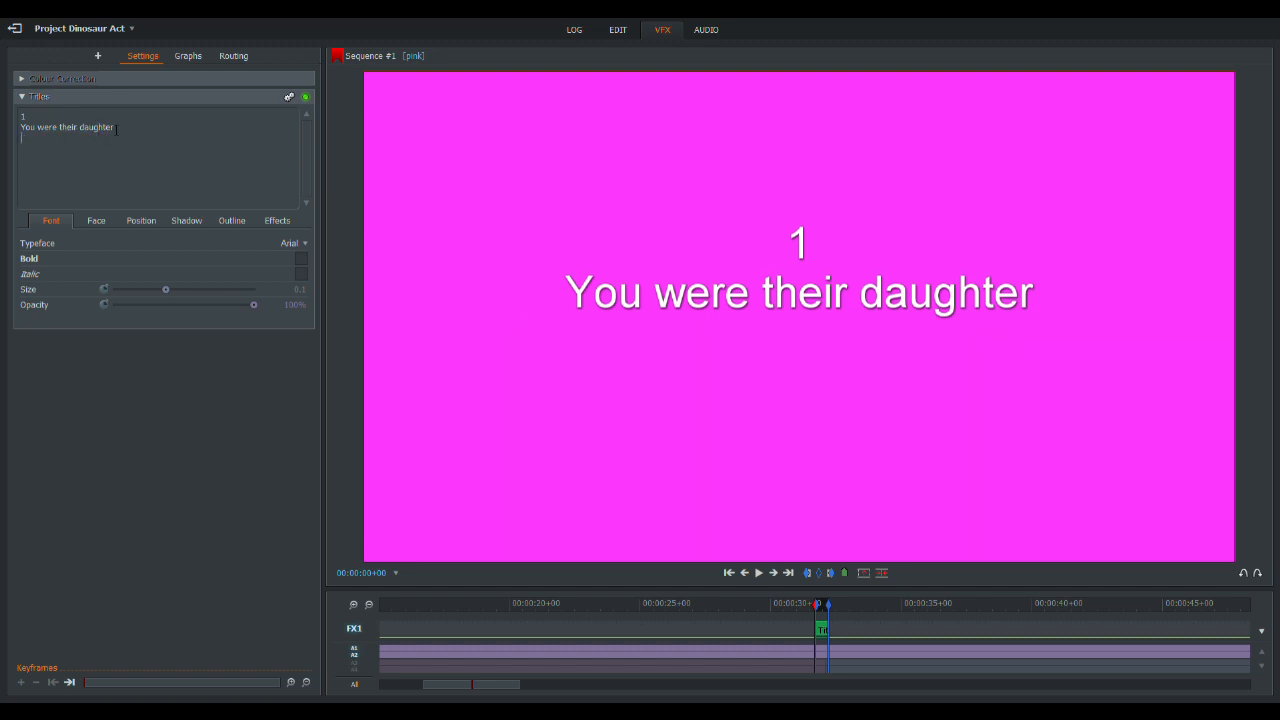
{"action": "left_click_drag", "start_coordinate": [116, 129], "coordinate": [37, 130]}
{"action": "key", "text": "BackSpace"}
- Enable the black outline on the title and set the outline size to 100%
{"action": "left_click", "coordinate": [231, 221]}
{"action": "left_click", "coordinate": [302, 245]}
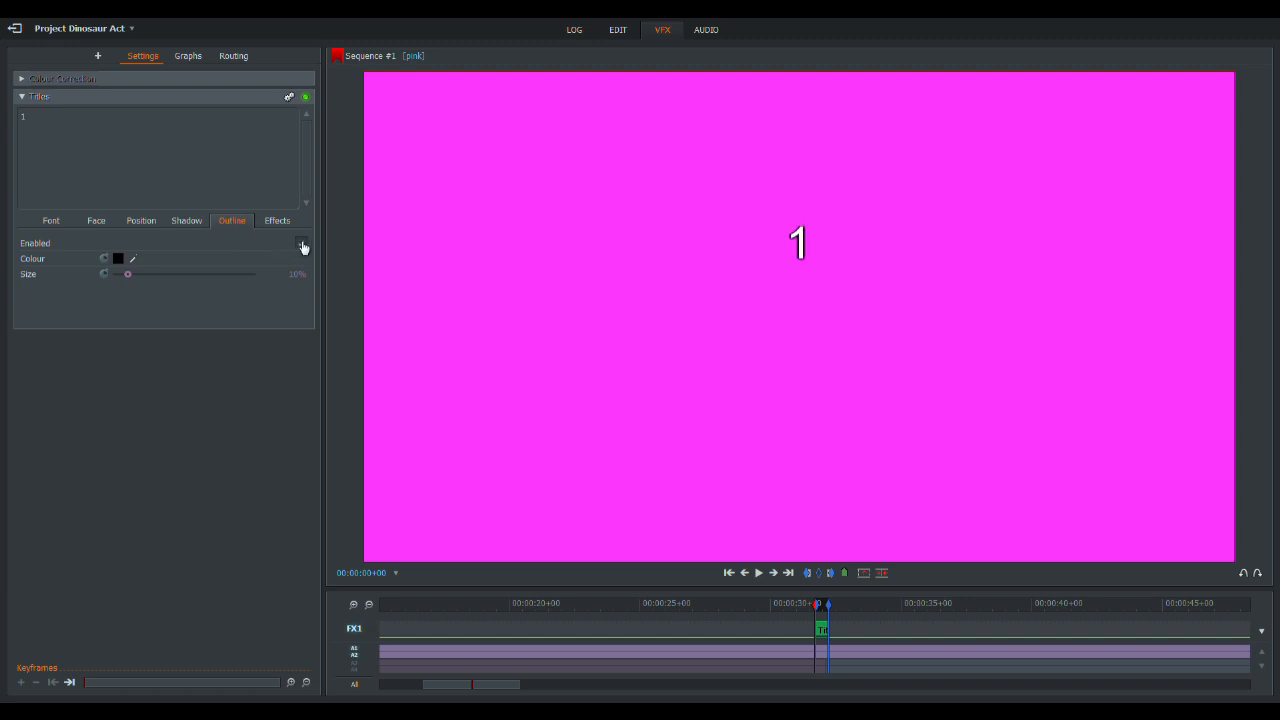
{"action": "left_click_drag", "start_coordinate": [128, 275], "coordinate": [333, 290]}
- Enlarge the timeline area and duplicate the title effect on FX1 backwards to form five consecutive segments
{"action": "left_click_drag", "start_coordinate": [797, 594], "coordinate": [800, 340]}
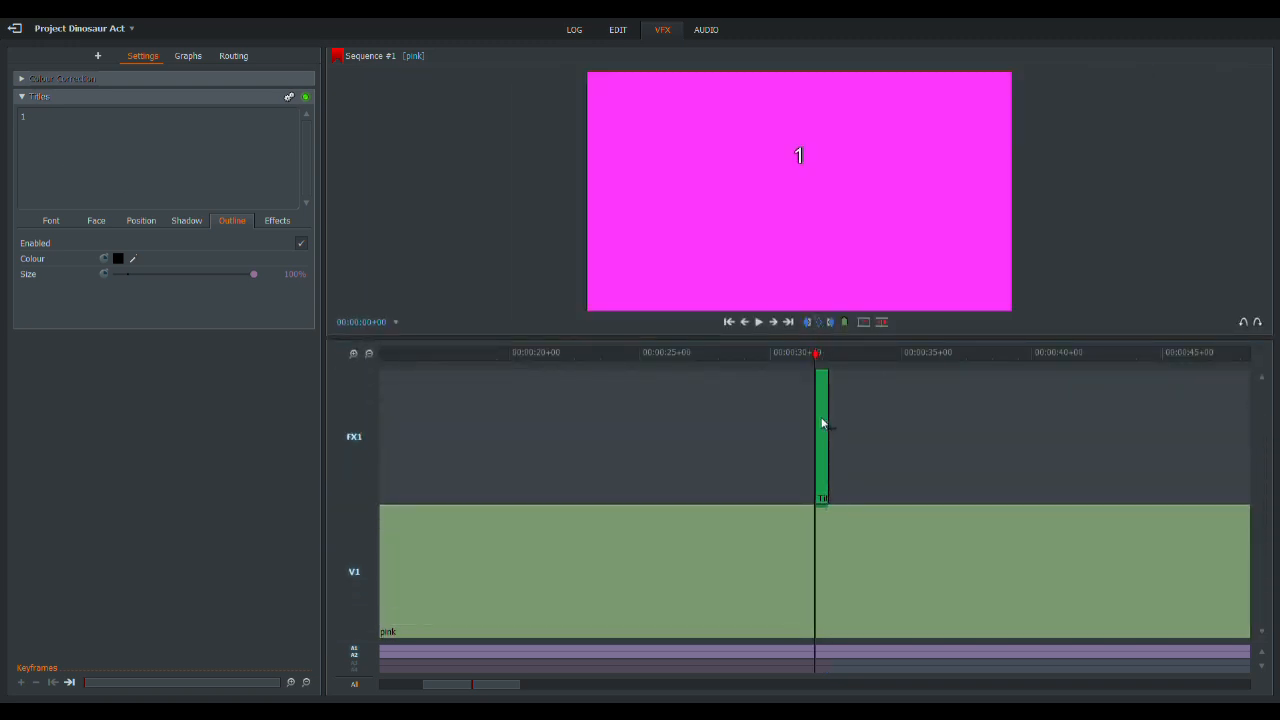
{"action": "left_click_drag", "start_coordinate": [823, 430], "coordinate": [777, 449]}
- Renumber the duplicated titles as a countdown from 5 to 2, and return the playhead to the start of the first title
{"action": "left_click", "coordinate": [773, 362]}
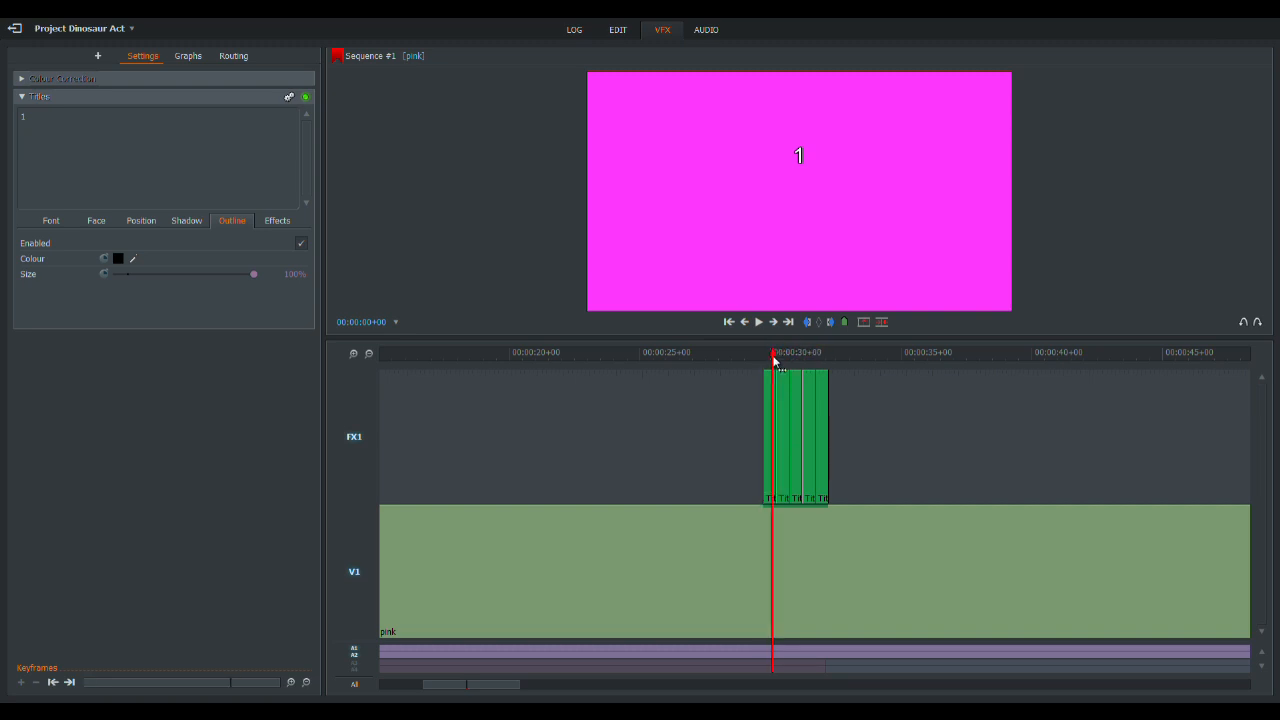
{"action": "type", "text": "5"}
{"action": "left_click", "coordinate": [779, 356]}
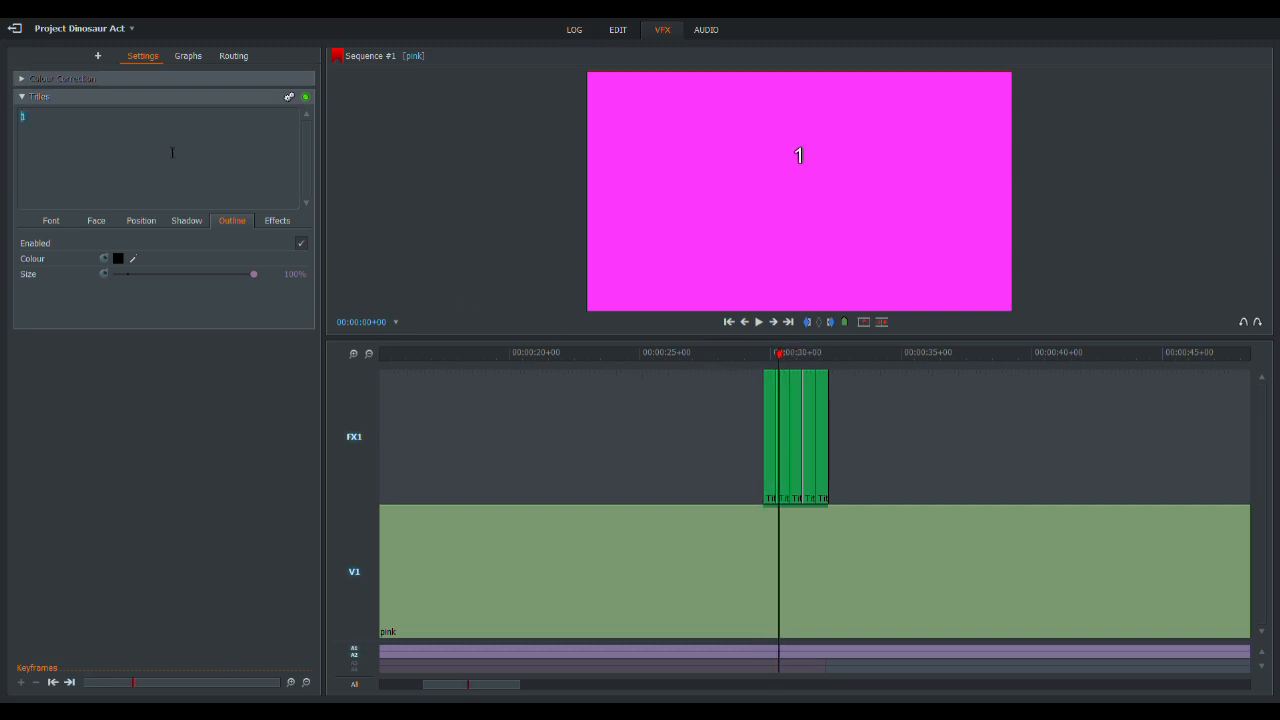
{"action": "left_click", "coordinate": [794, 356]}
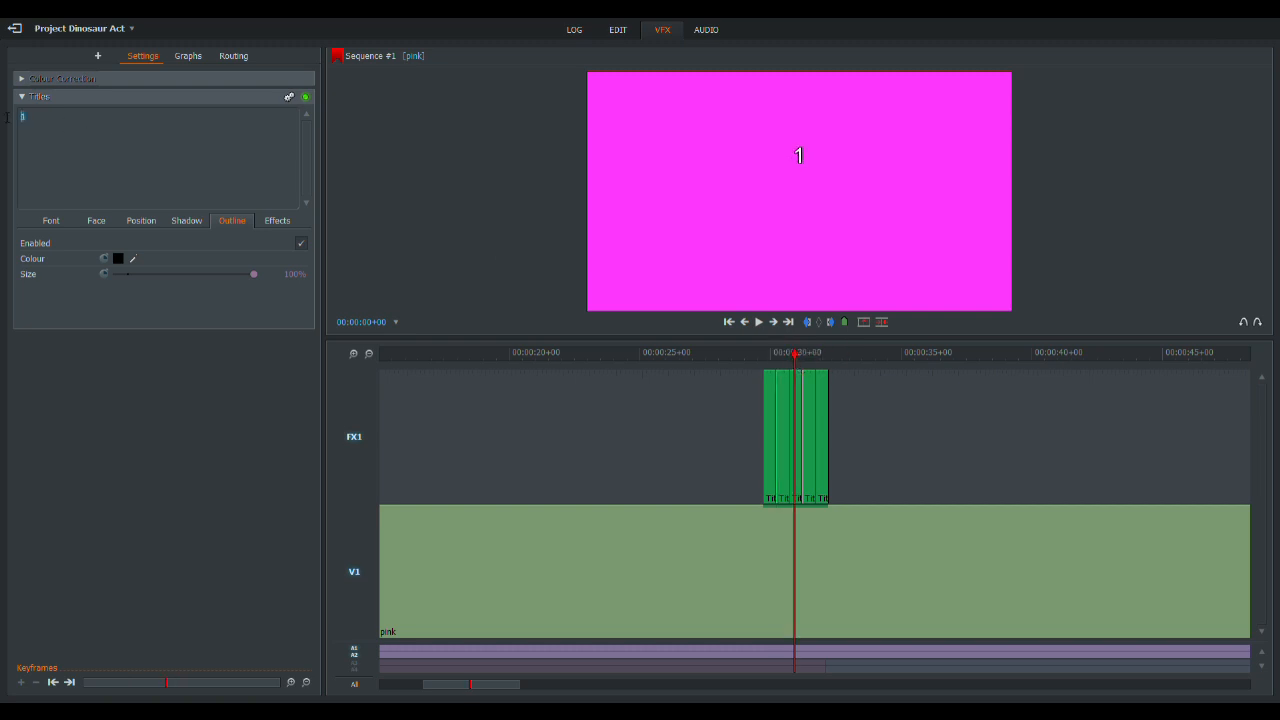
{"action": "left_click", "coordinate": [804, 354]}
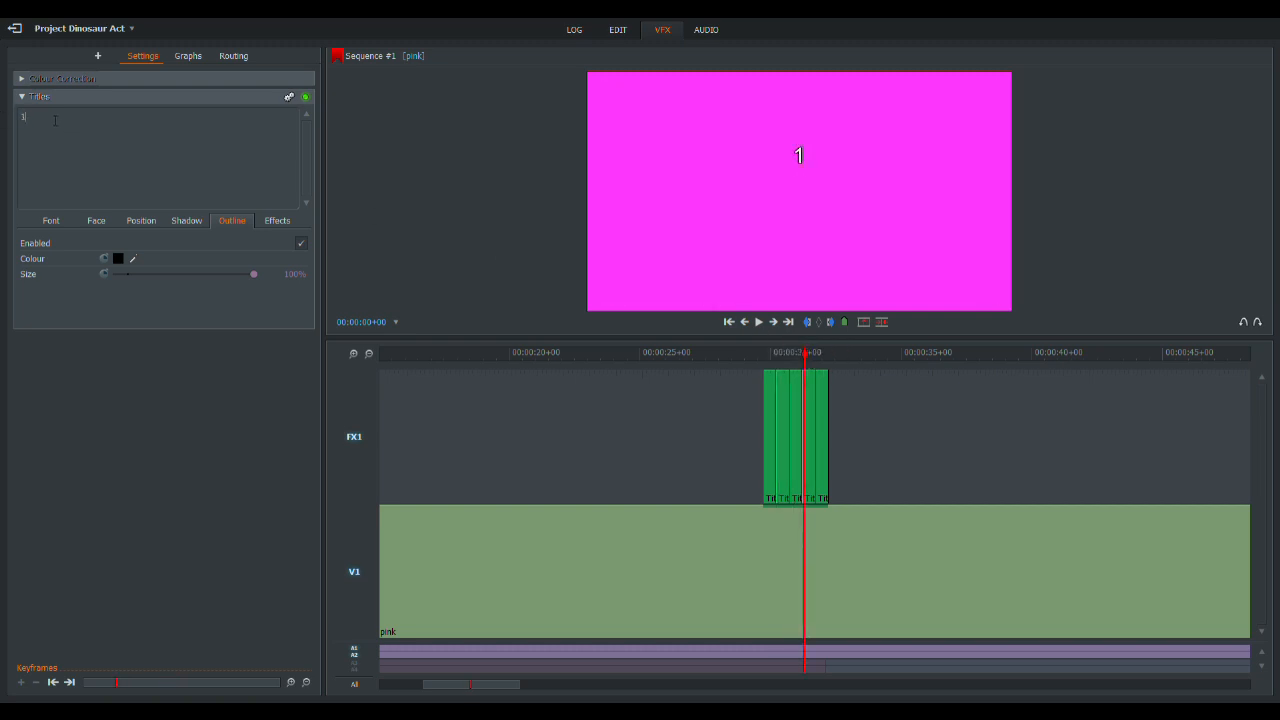
{"action": "key", "text": "BackSpace"}
{"action": "type", "text": "2"}
{"action": "left_click_drag", "start_coordinate": [812, 351], "coordinate": [774, 357]}
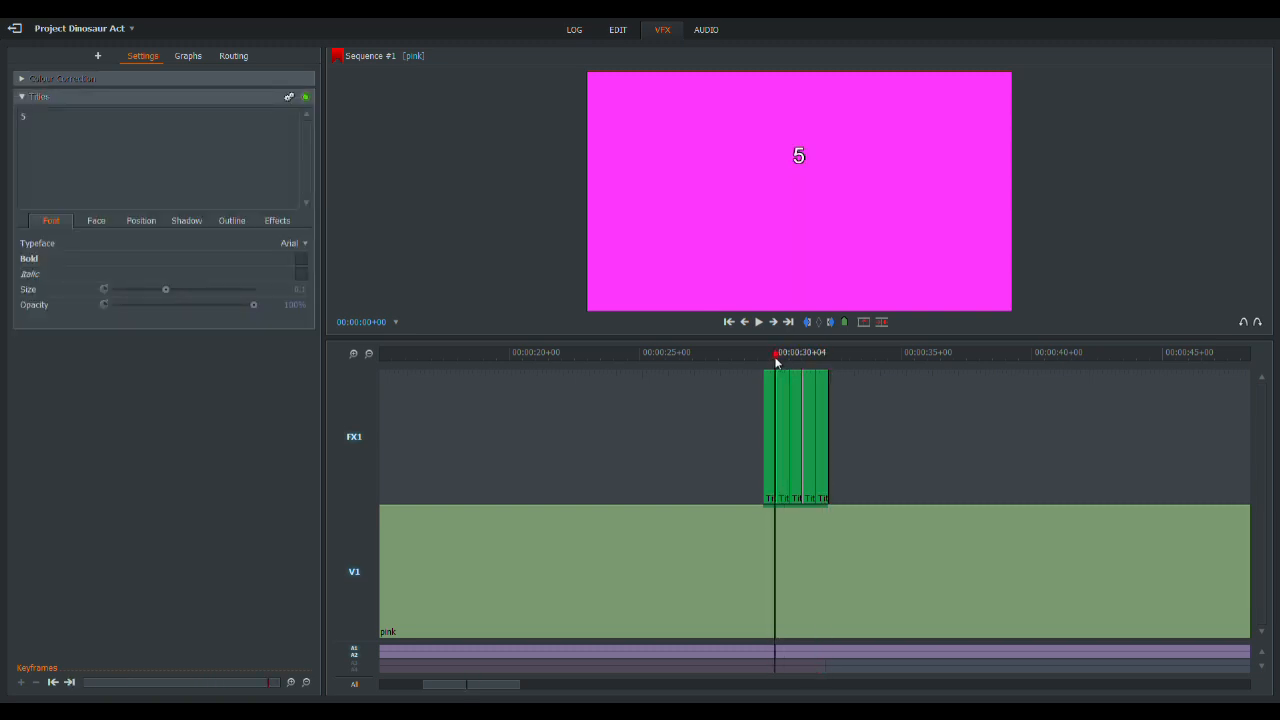
{"action": "left_click", "coordinate": [729, 321]}
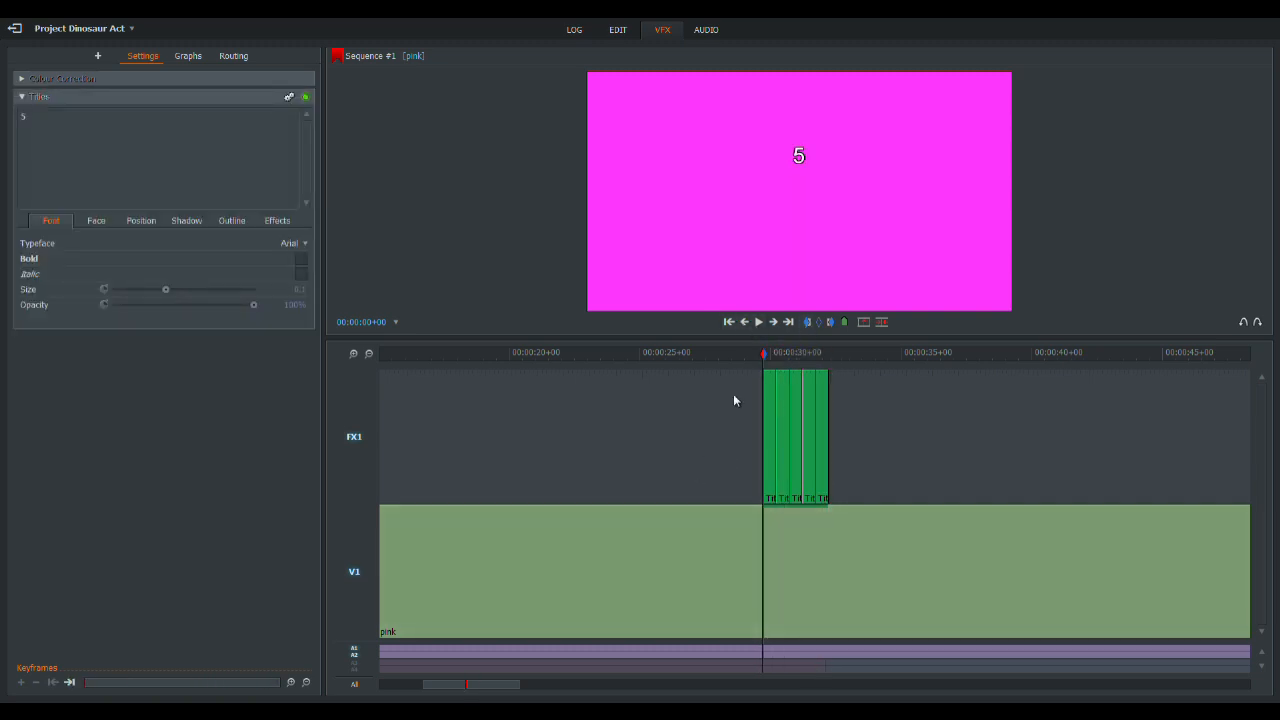
- Play from the first countdown title past the first vocal line and apply a Titles effect across that marked section
{"action": "left_click", "coordinate": [758, 324]}
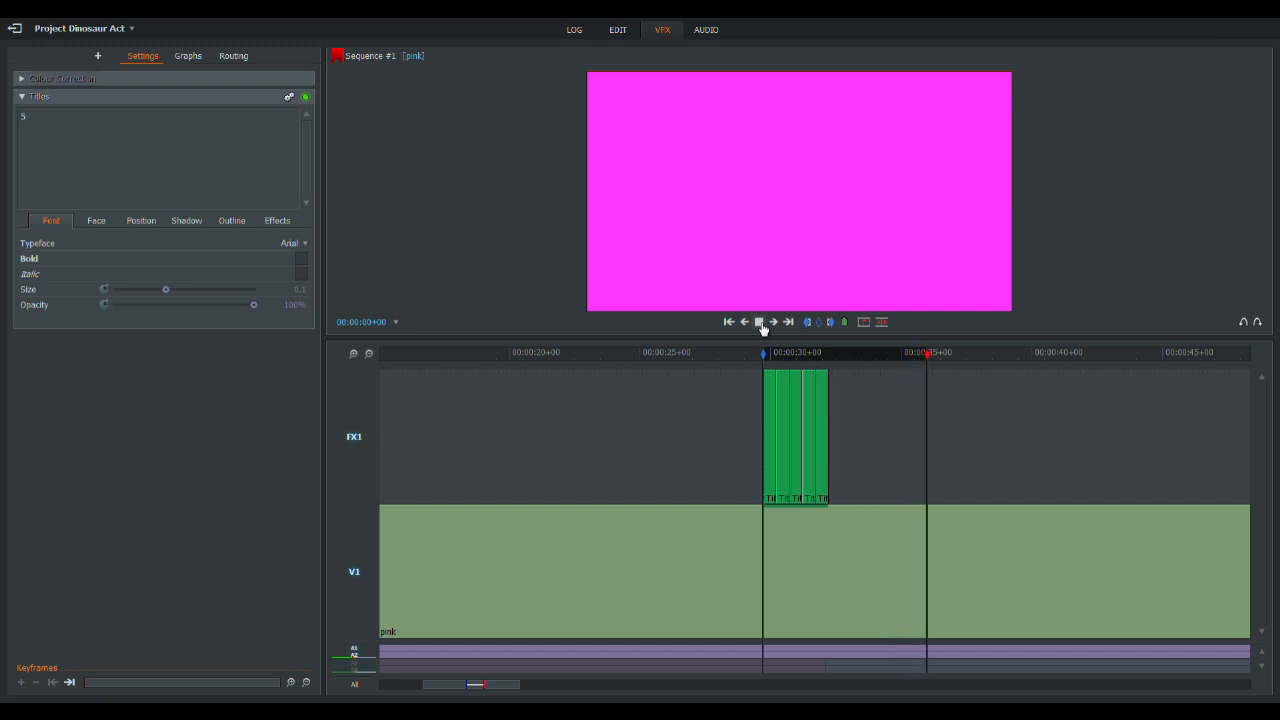
{"action": "left_click", "coordinate": [760, 322]}
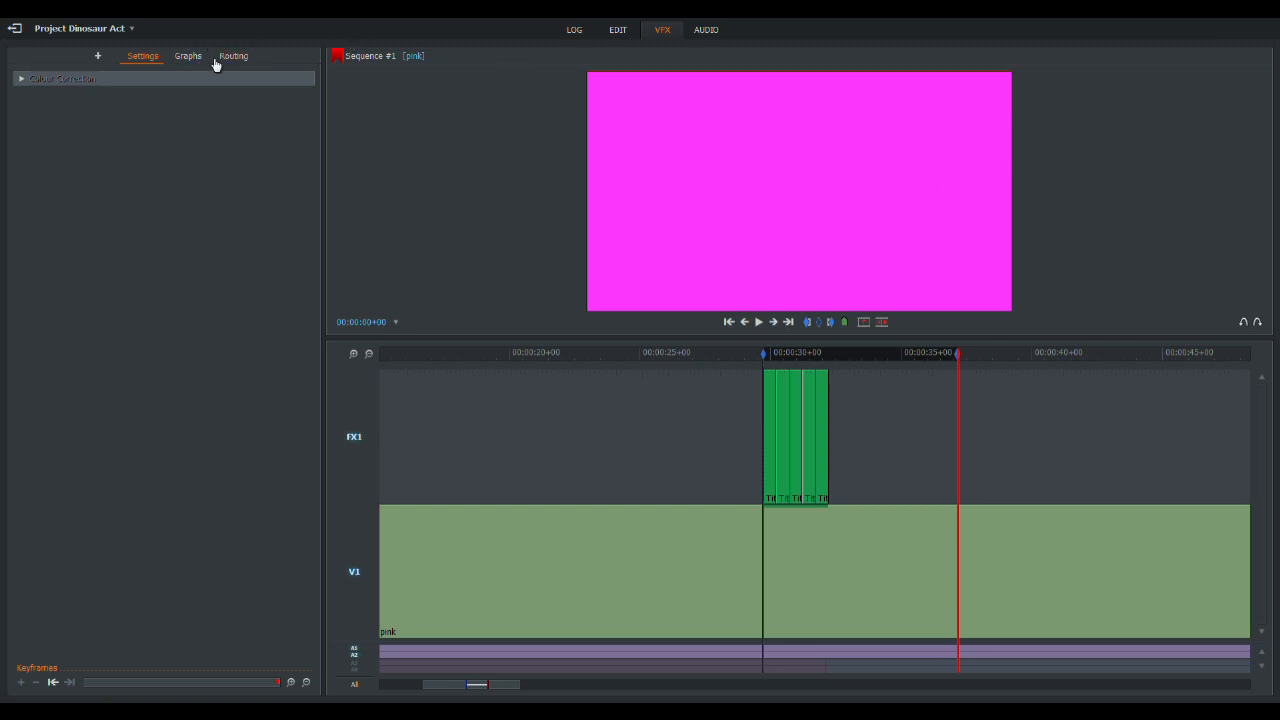
{"action": "left_click", "coordinate": [98, 56]}
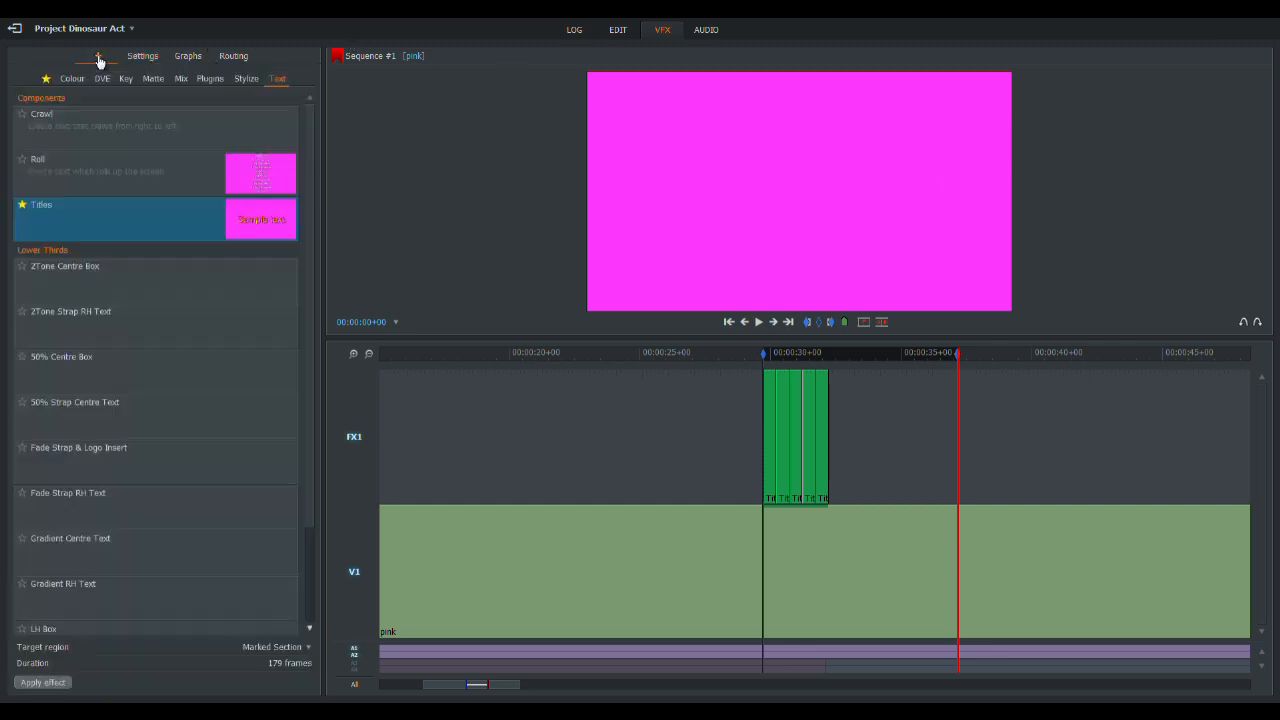
{"action": "double_click", "coordinate": [76, 214]}
- Replace the new title's sample text with You were their daughter, followed by a blank line, and enable its outline at 100% size
{"action": "triple_click", "coordinate": [72, 160]}
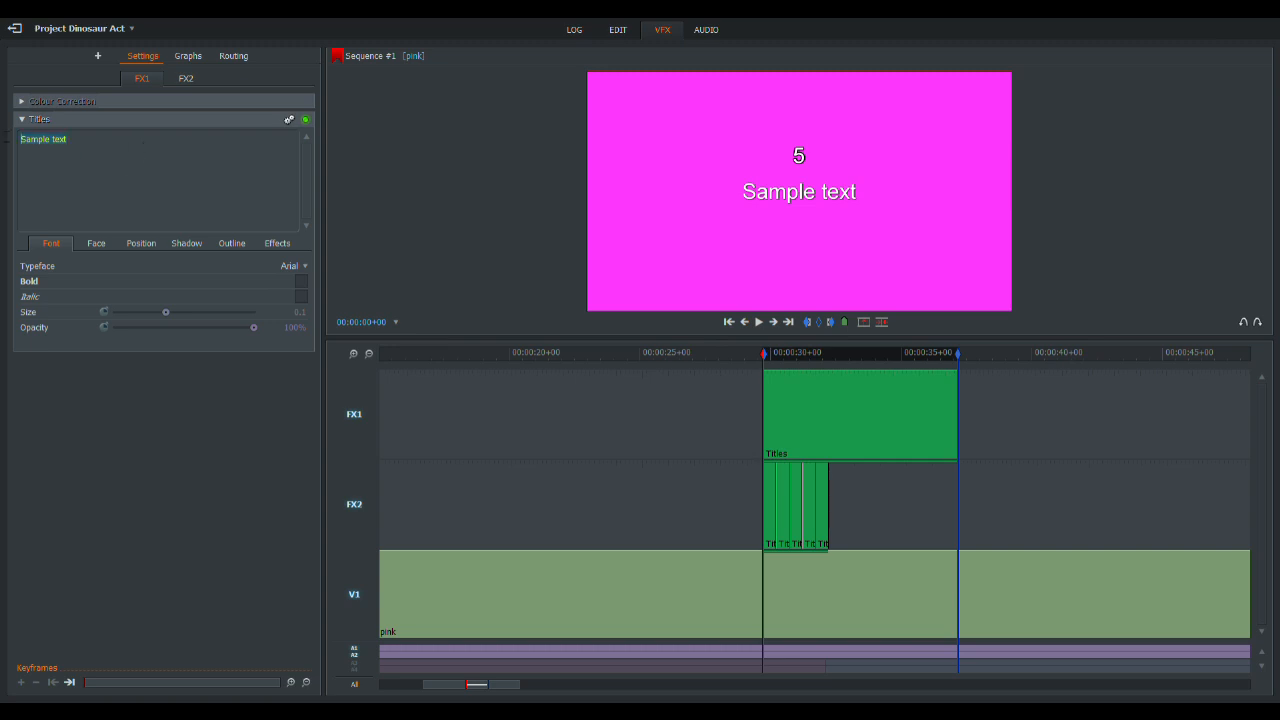
{"action": "type", "text": "You were their daughter"}
{"action": "left_click", "coordinate": [232, 243]}
{"action": "left_click", "coordinate": [302, 269]}
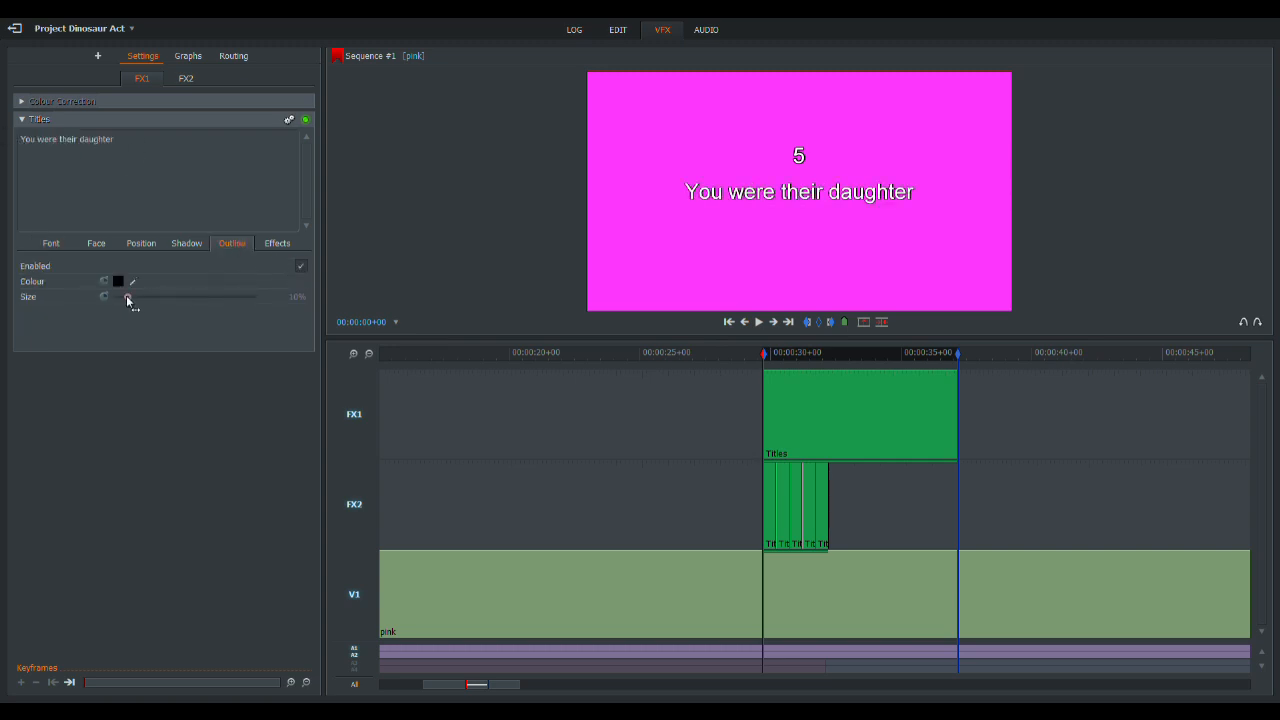
{"action": "left_click_drag", "start_coordinate": [128, 298], "coordinate": [255, 298]}
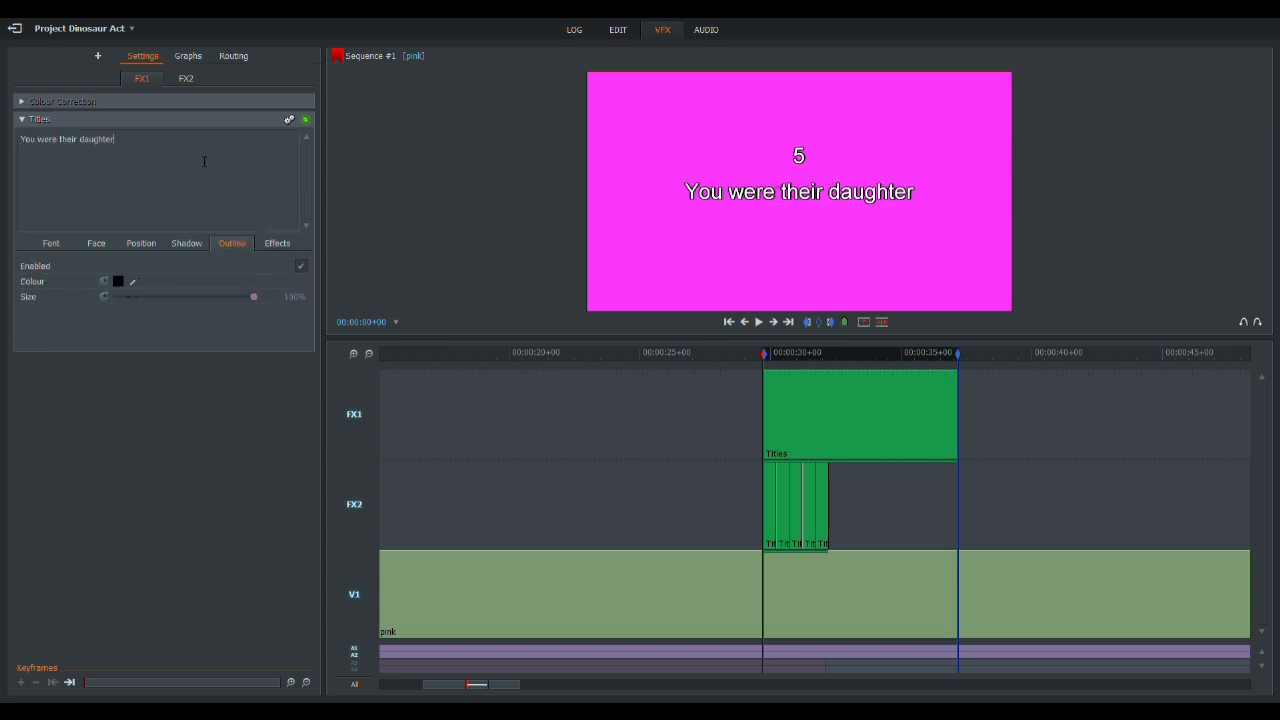
{"action": "key", "text": "Return"}
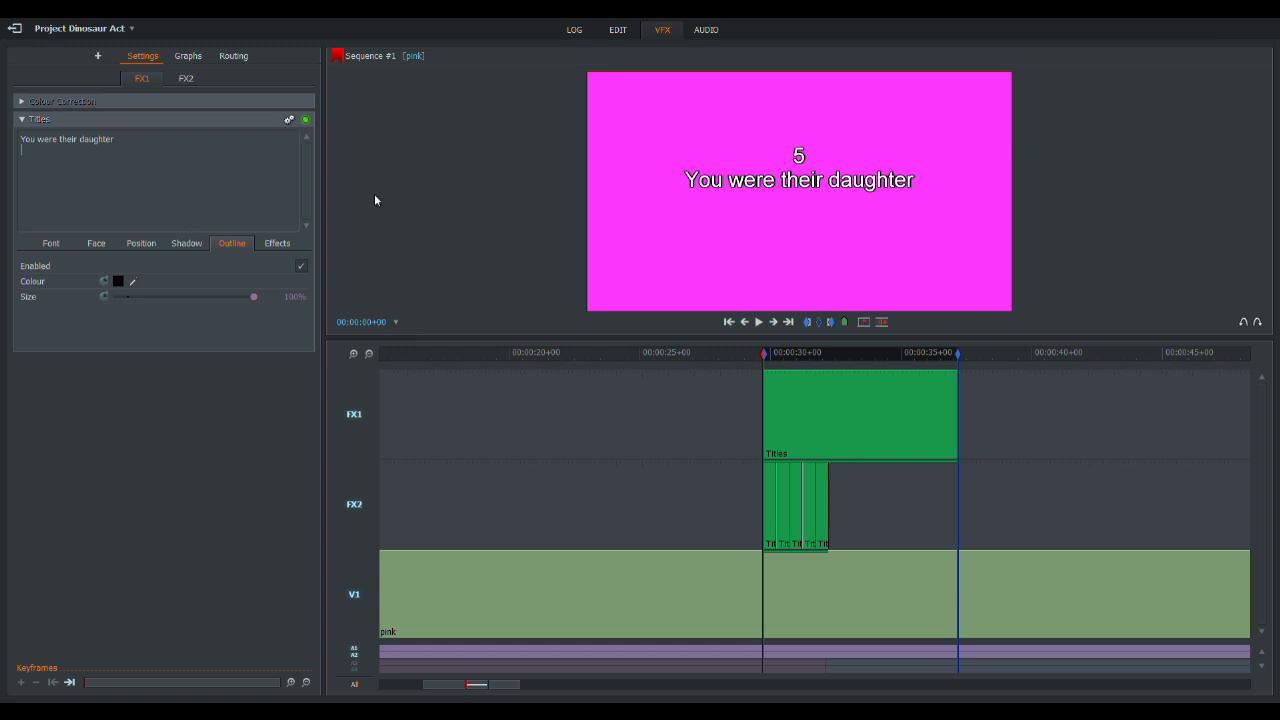
- Check the lyric title against the countdown numbers, and mark the start of the next vocal line just before 00:00:40
{"action": "left_click", "coordinate": [790, 355]}
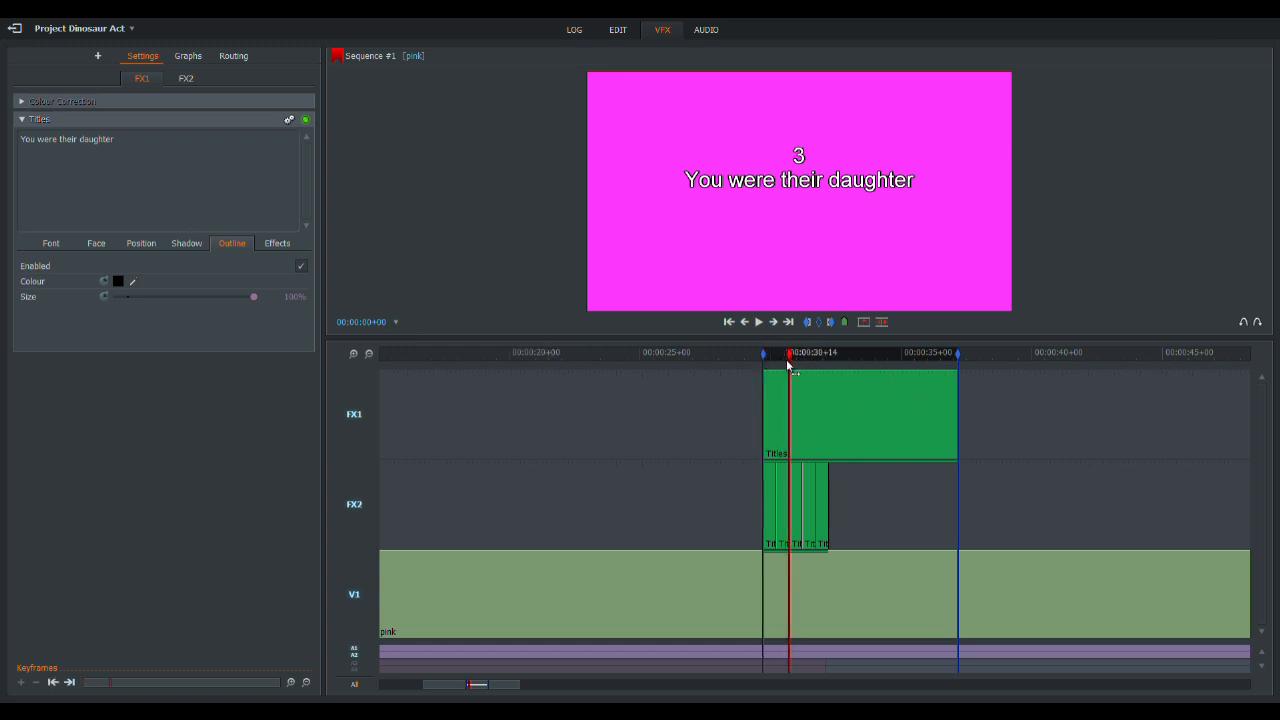
{"action": "left_click", "coordinate": [777, 356]}
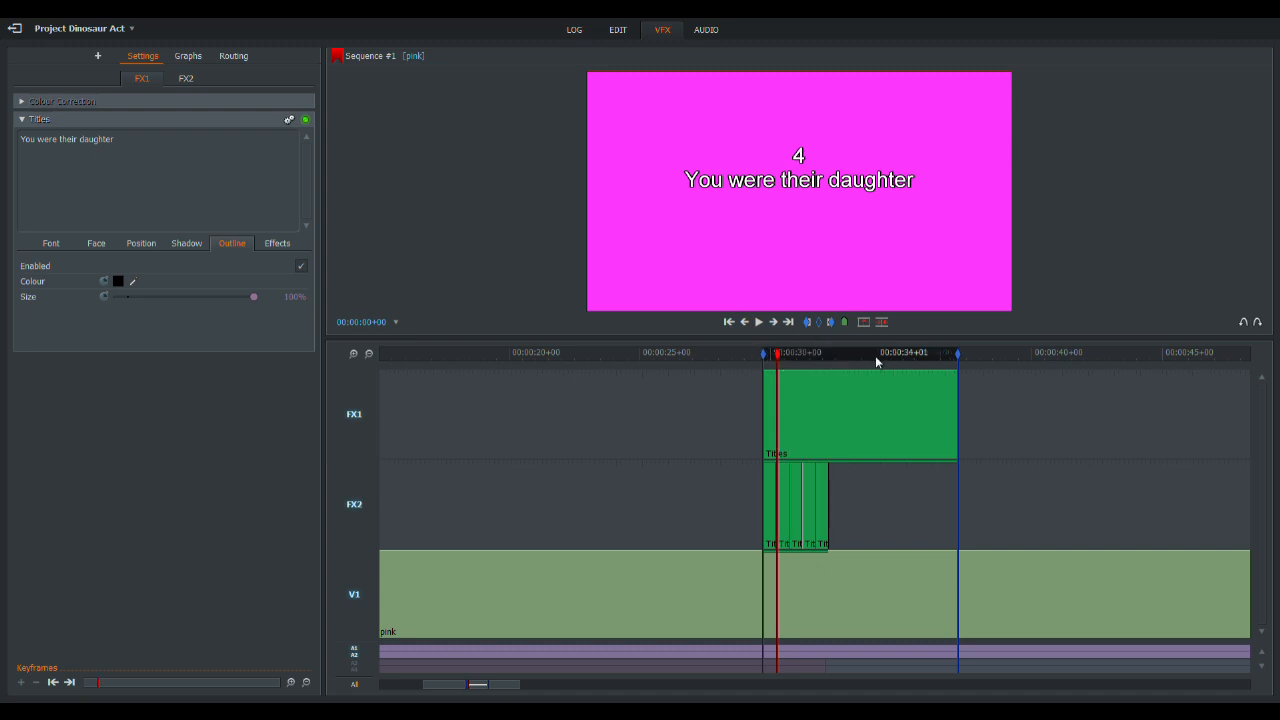
{"action": "left_click", "coordinate": [617, 31]}
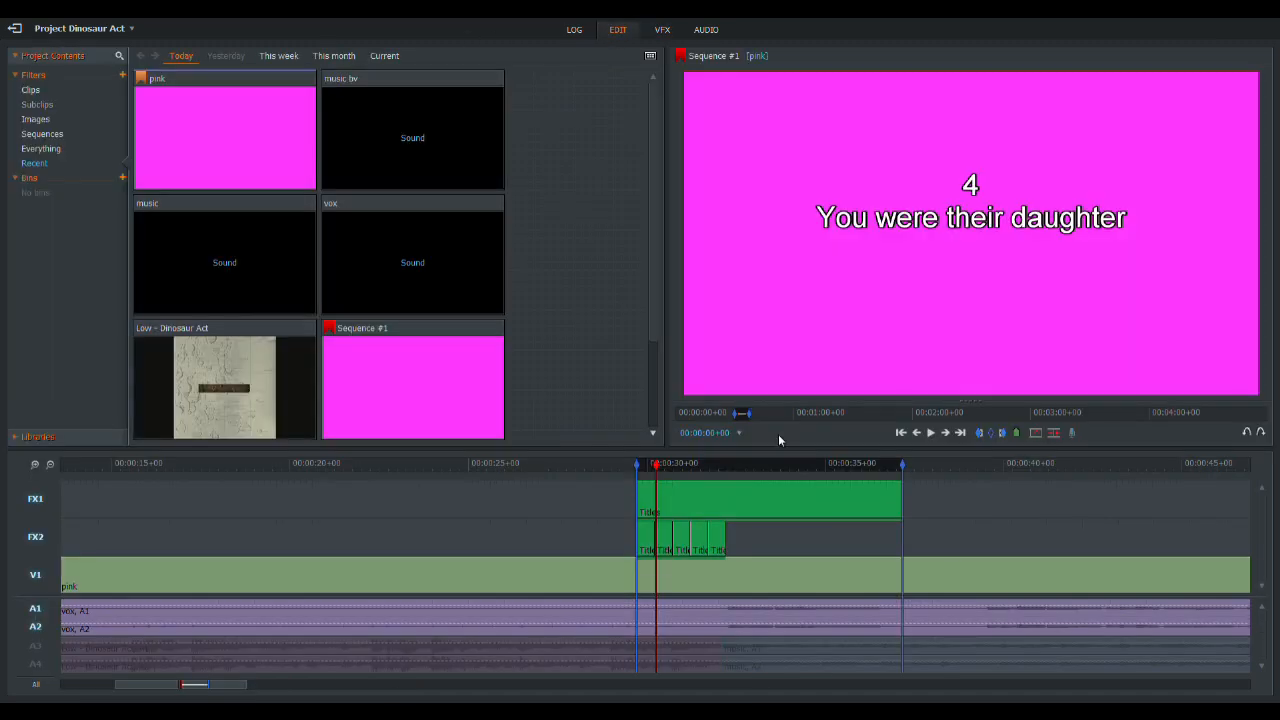
{"action": "left_click_drag", "start_coordinate": [958, 464], "coordinate": [987, 468]}
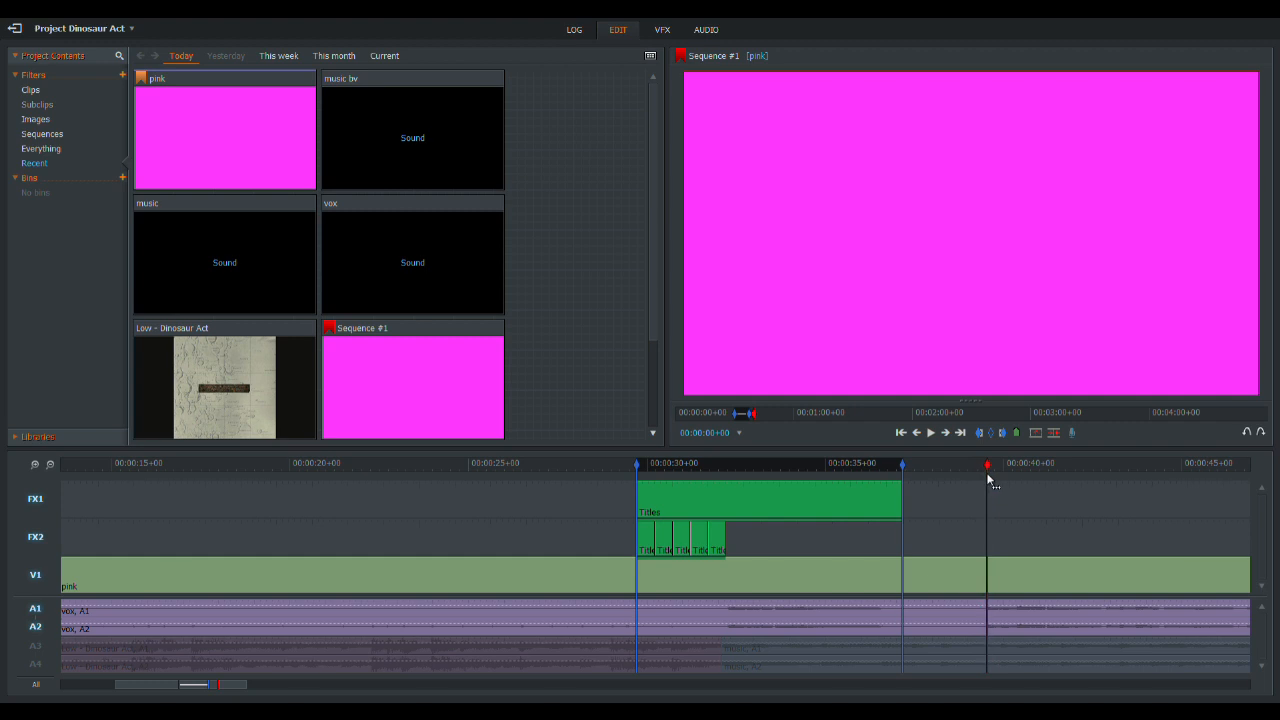
{"action": "left_click", "coordinate": [34, 464]}
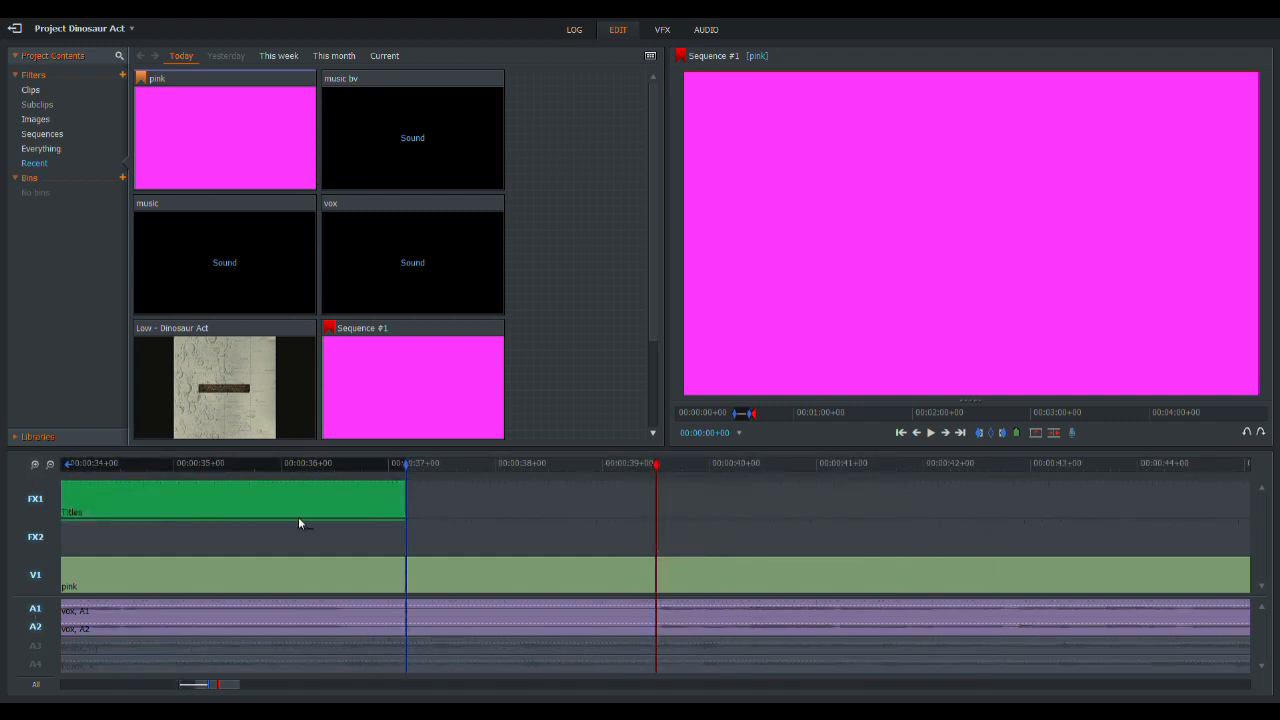
{"action": "left_click", "coordinate": [50, 464]}
{"action": "left_click", "coordinate": [737, 411]}
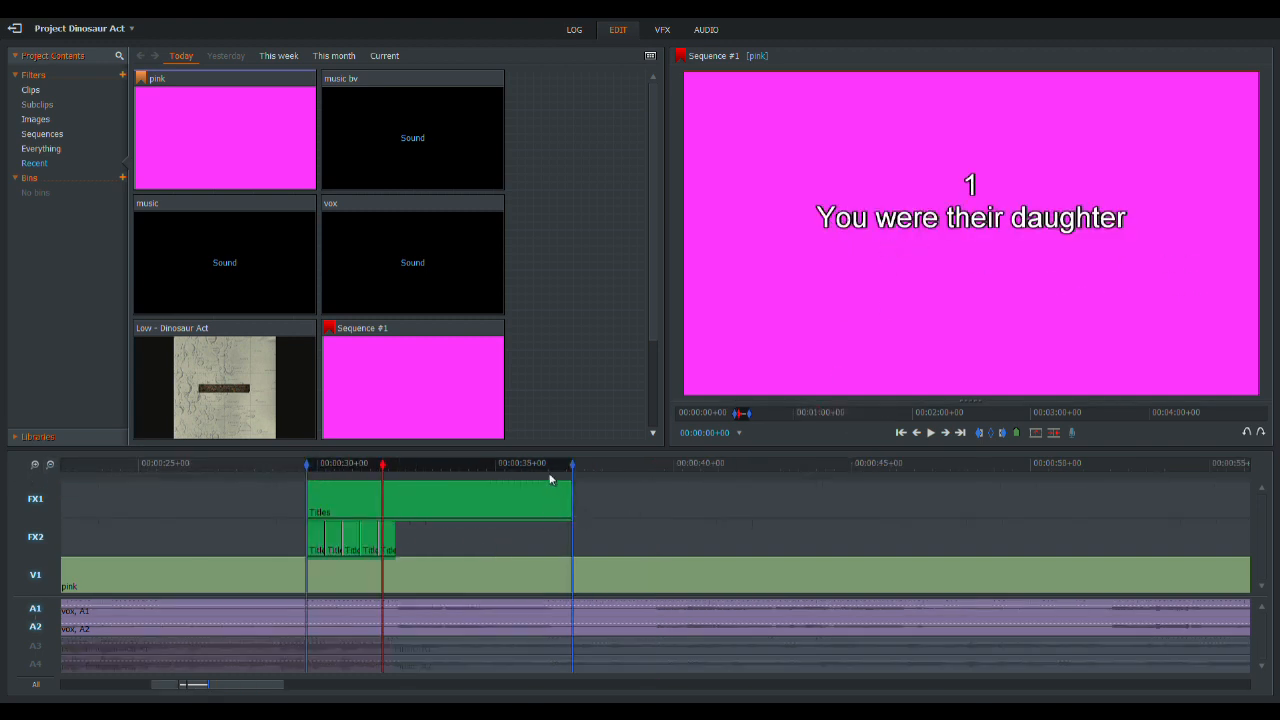
{"action": "left_click_drag", "start_coordinate": [643, 464], "coordinate": [656, 466]}
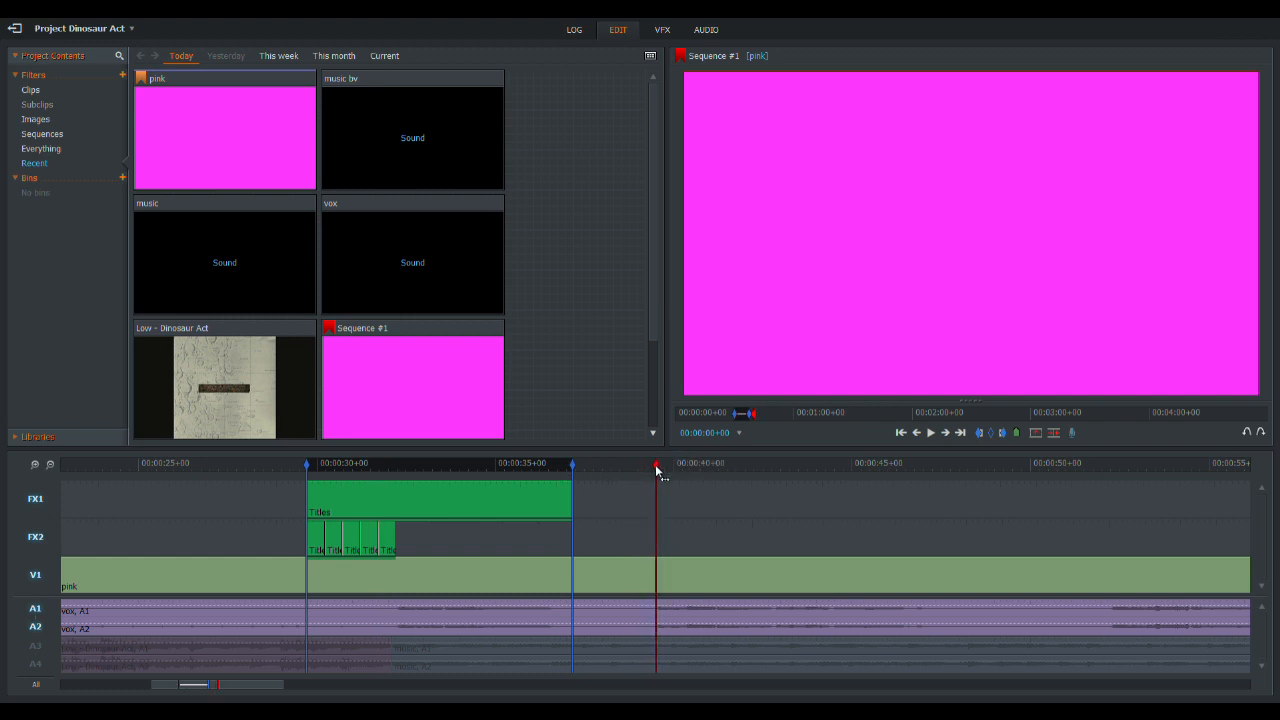
{"action": "left_click", "coordinate": [1004, 436]}
- Copy the five countdown titles along FX2 so they end at the new mark, and delete the copied 5
{"action": "left_click_drag", "start_coordinate": [456, 538], "coordinate": [630, 565]}
{"action": "left_click", "coordinate": [284, 538]}
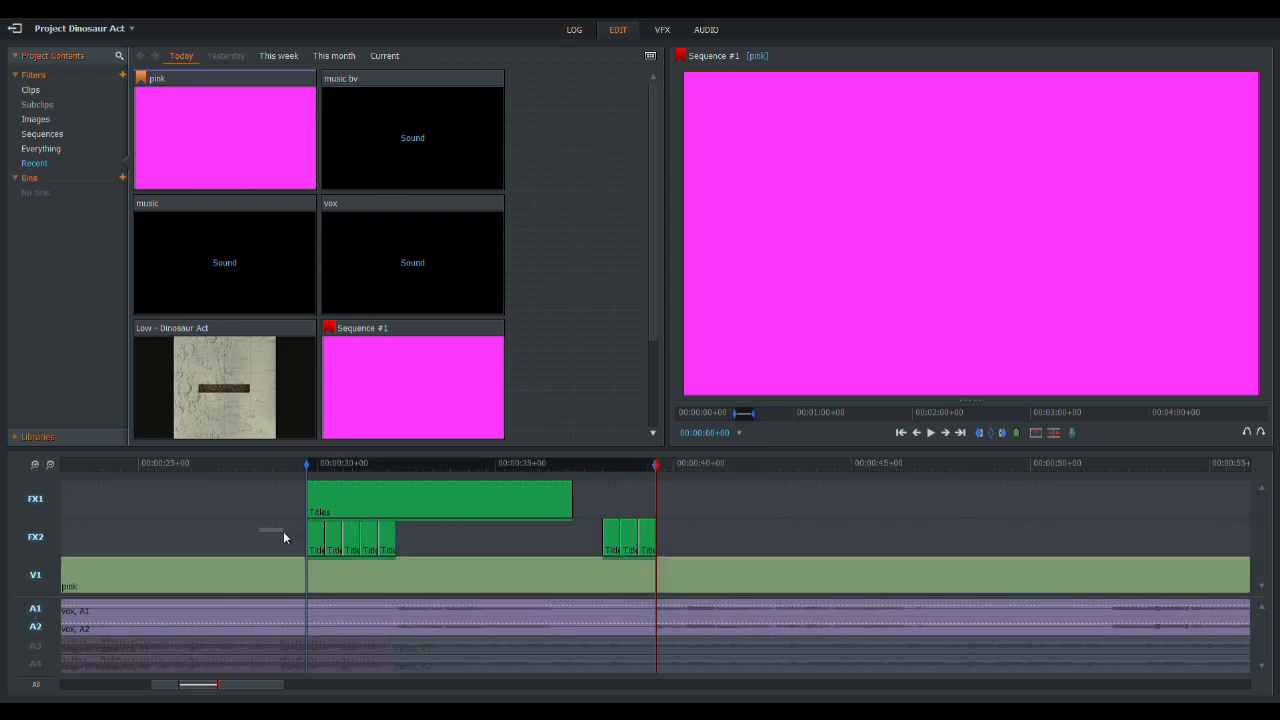
{"action": "left_click_drag", "start_coordinate": [284, 538], "coordinate": [576, 561]}
{"action": "left_click", "coordinate": [569, 466]}
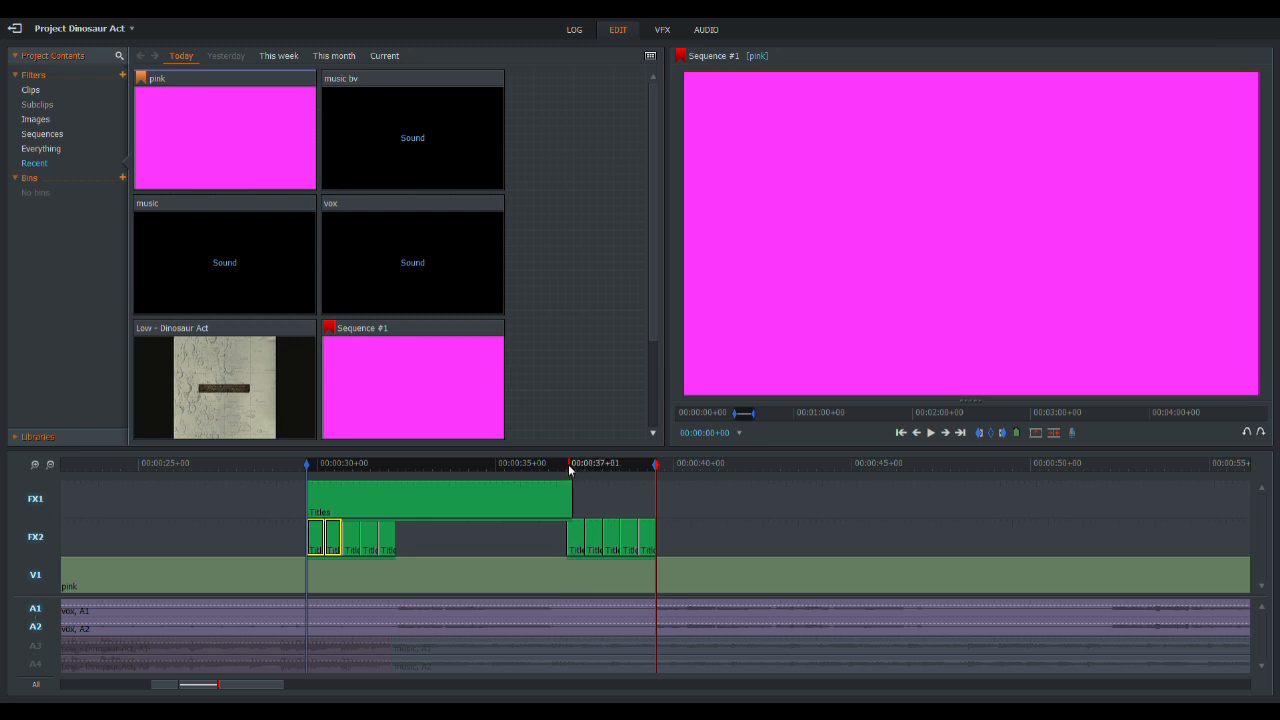
{"action": "left_click", "coordinate": [572, 540]}
{"action": "key", "text": "Delete"}
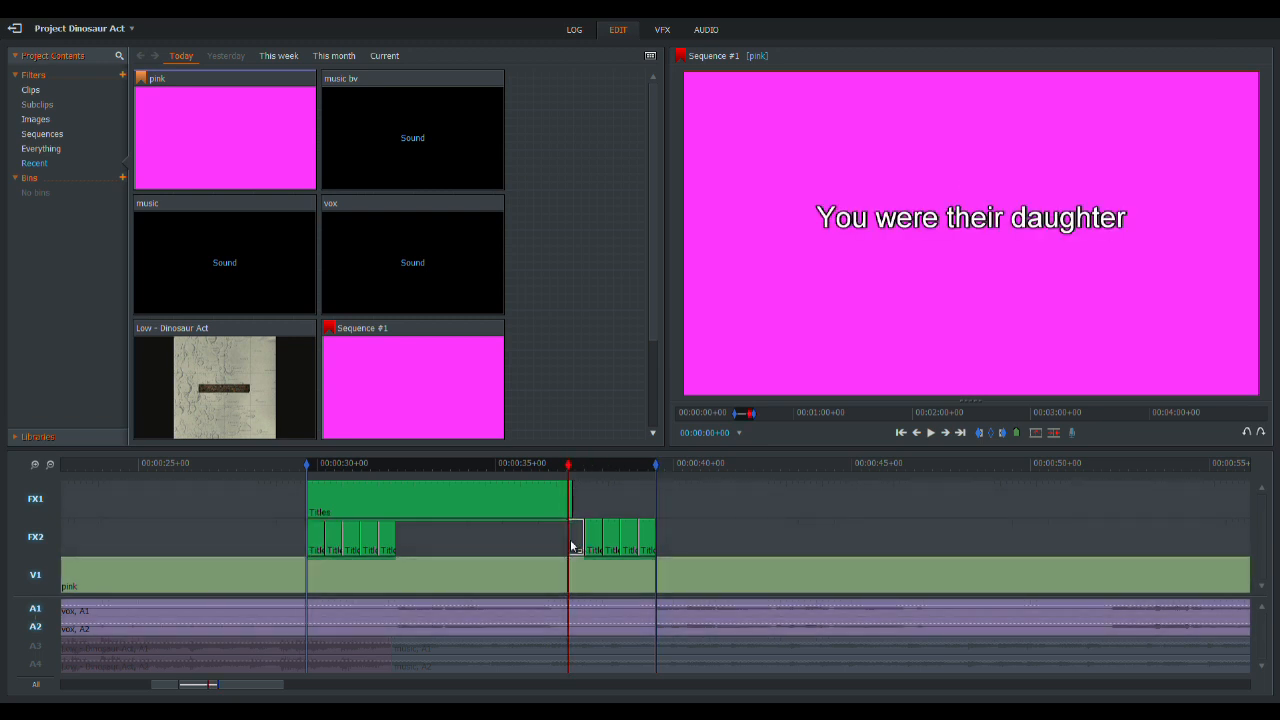
- Copy the lyric title on FX1 to the start of the second countdown and change its text to And your father flew airplanes
{"action": "left_click_drag", "start_coordinate": [403, 500], "coordinate": [683, 515]}
{"action": "left_click", "coordinate": [598, 465]}
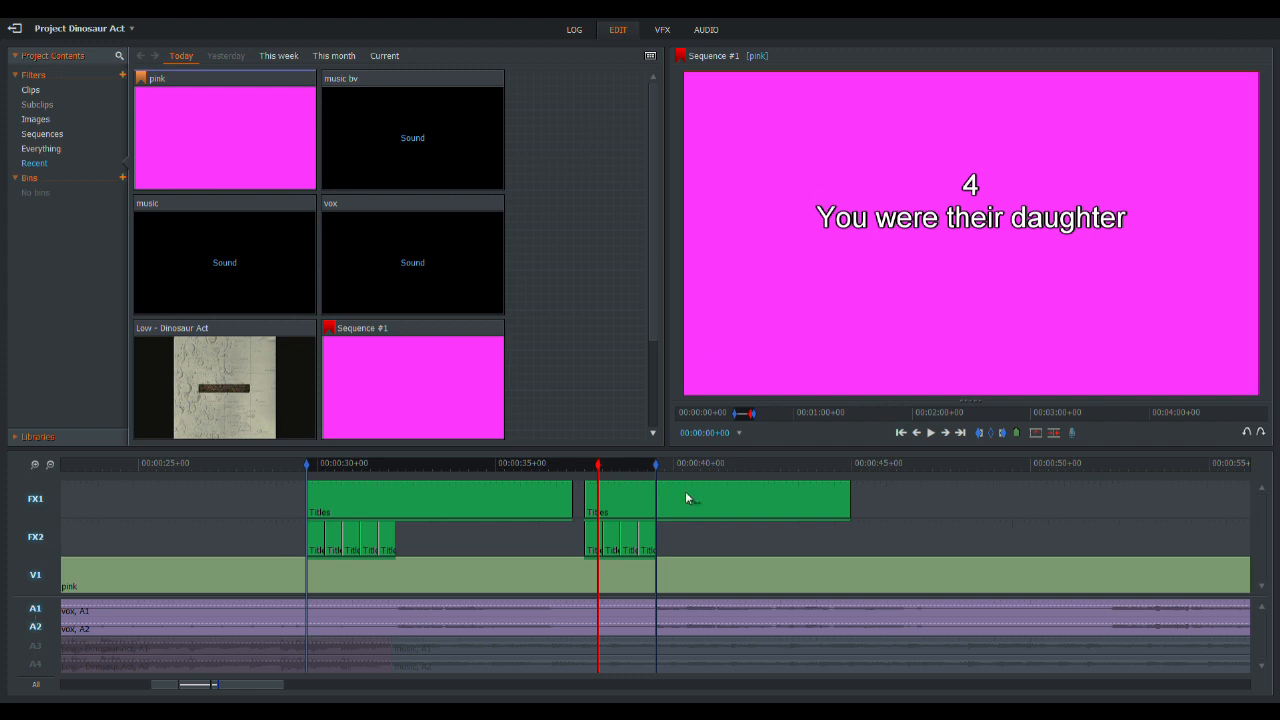
{"action": "left_click", "coordinate": [585, 463]}
{"action": "left_click", "coordinate": [662, 29]}
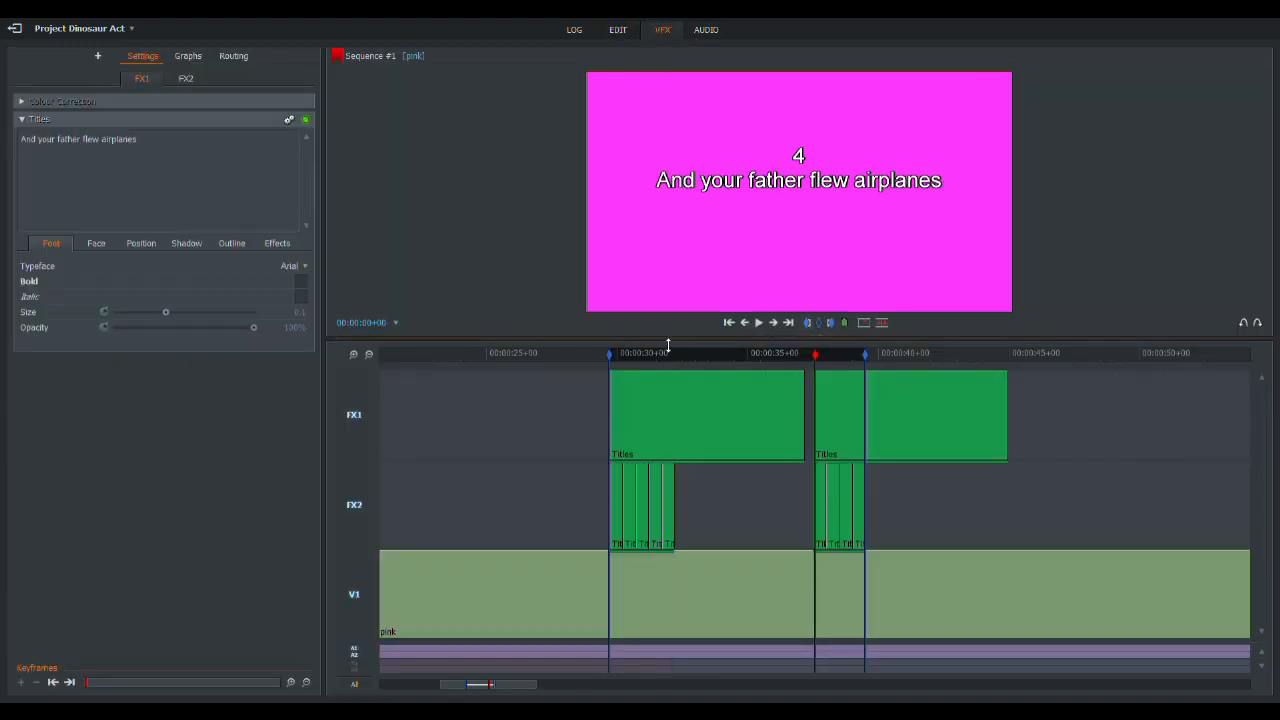
- Play back both countdown and lyric sections, and mark the point just after the second lyric line ends
{"action": "left_click", "coordinate": [624, 356]}
{"action": "left_click", "coordinate": [758, 323]}
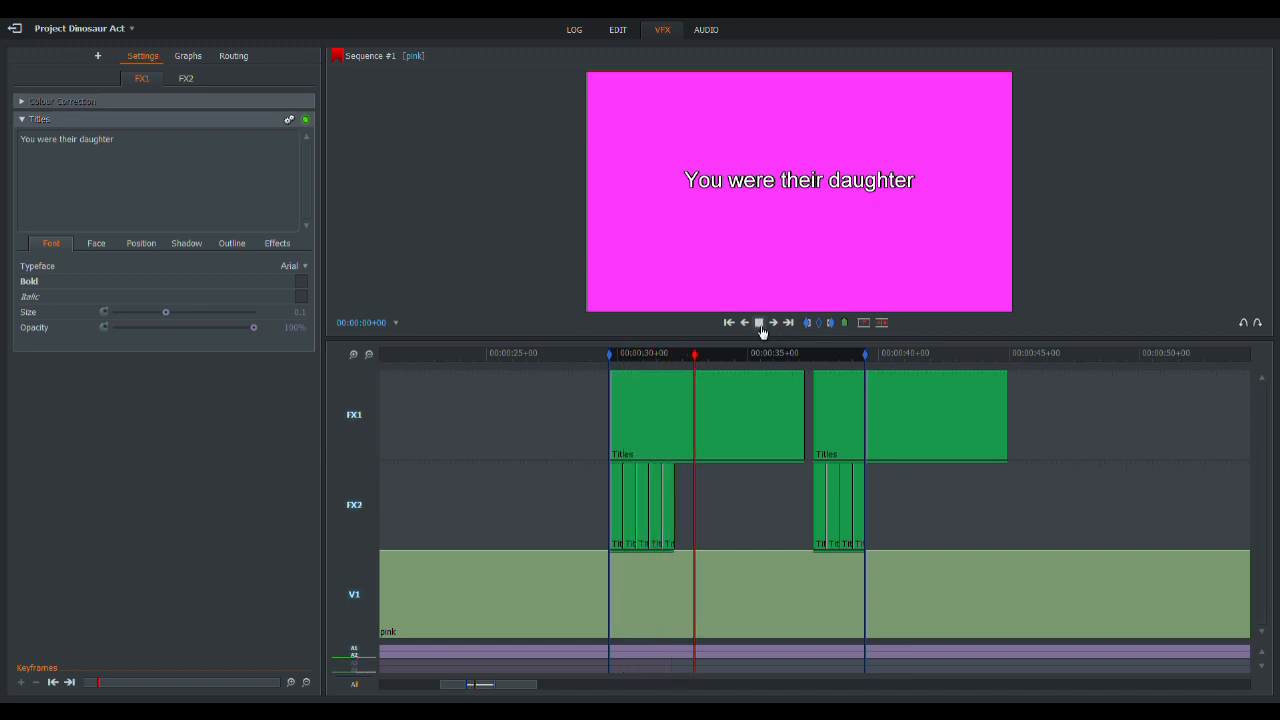
{"action": "left_click", "coordinate": [852, 357]}
{"action": "left_click", "coordinate": [759, 323]}
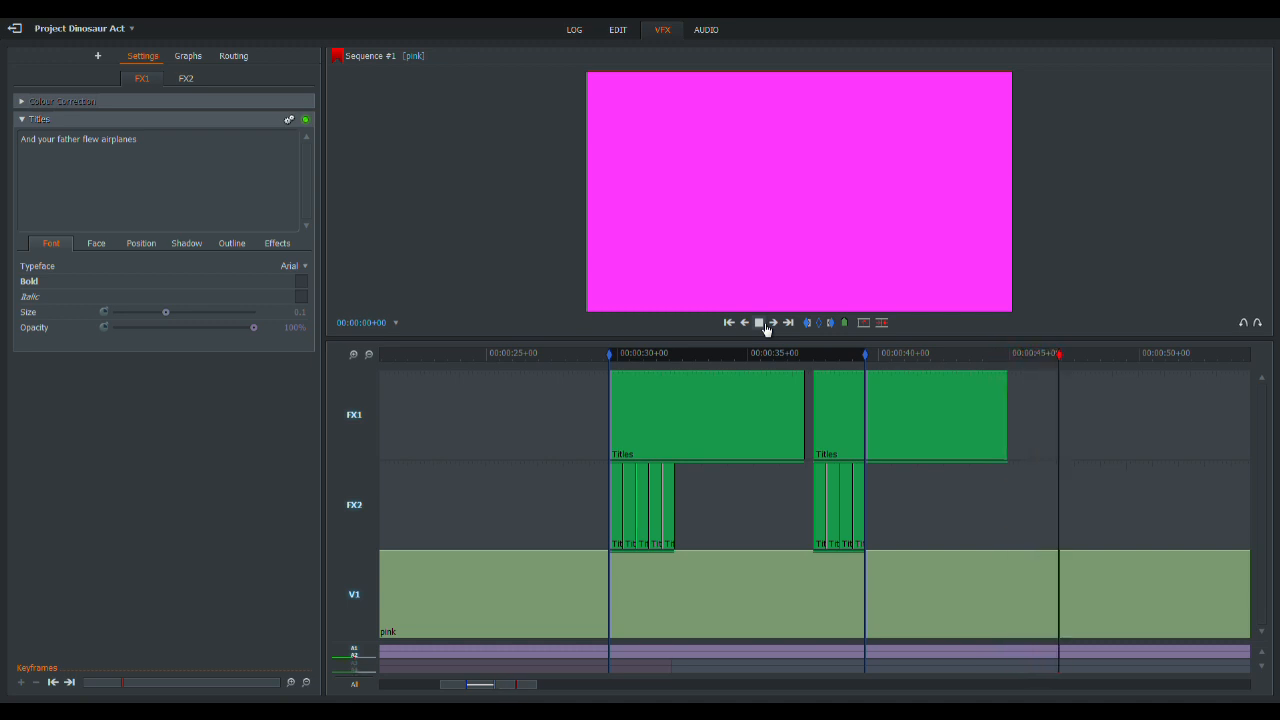
{"action": "left_click", "coordinate": [759, 322]}
{"action": "left_click", "coordinate": [832, 324]}
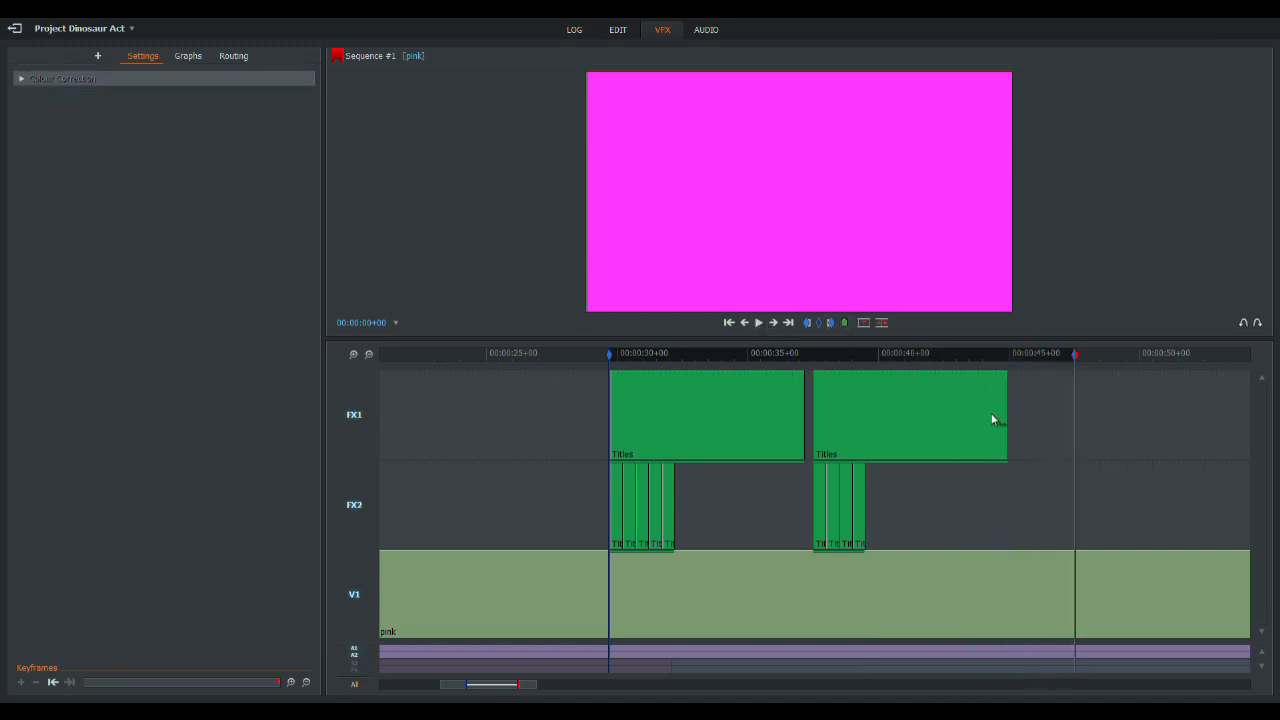
- Extend the end of the And your father flew airplanes title on FX1 to the marked point
{"action": "left_click_drag", "start_coordinate": [1009, 421], "coordinate": [1076, 425]}
{"action": "left_click", "coordinate": [353, 354]}
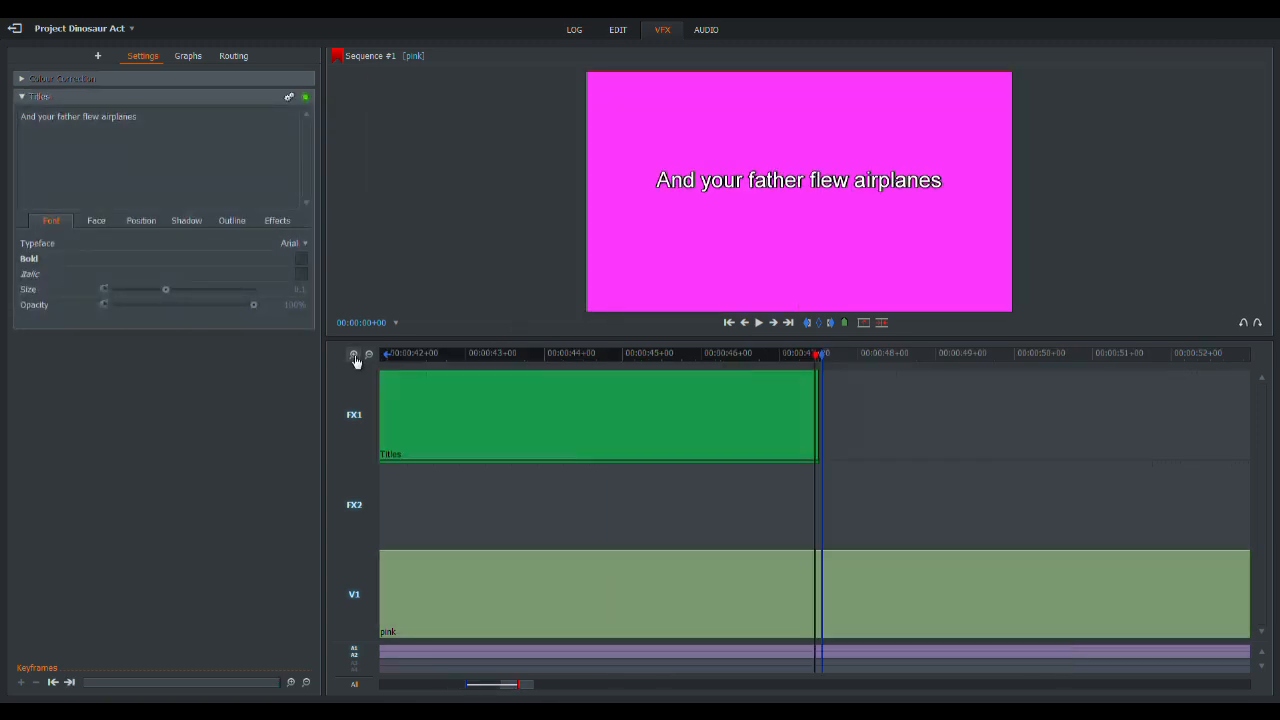
{"action": "left_click_drag", "start_coordinate": [827, 418], "coordinate": [843, 414]}
- Scrub along the vocal waveform in the editing timeline to locate the next sung line
{"action": "left_click", "coordinate": [618, 29]}
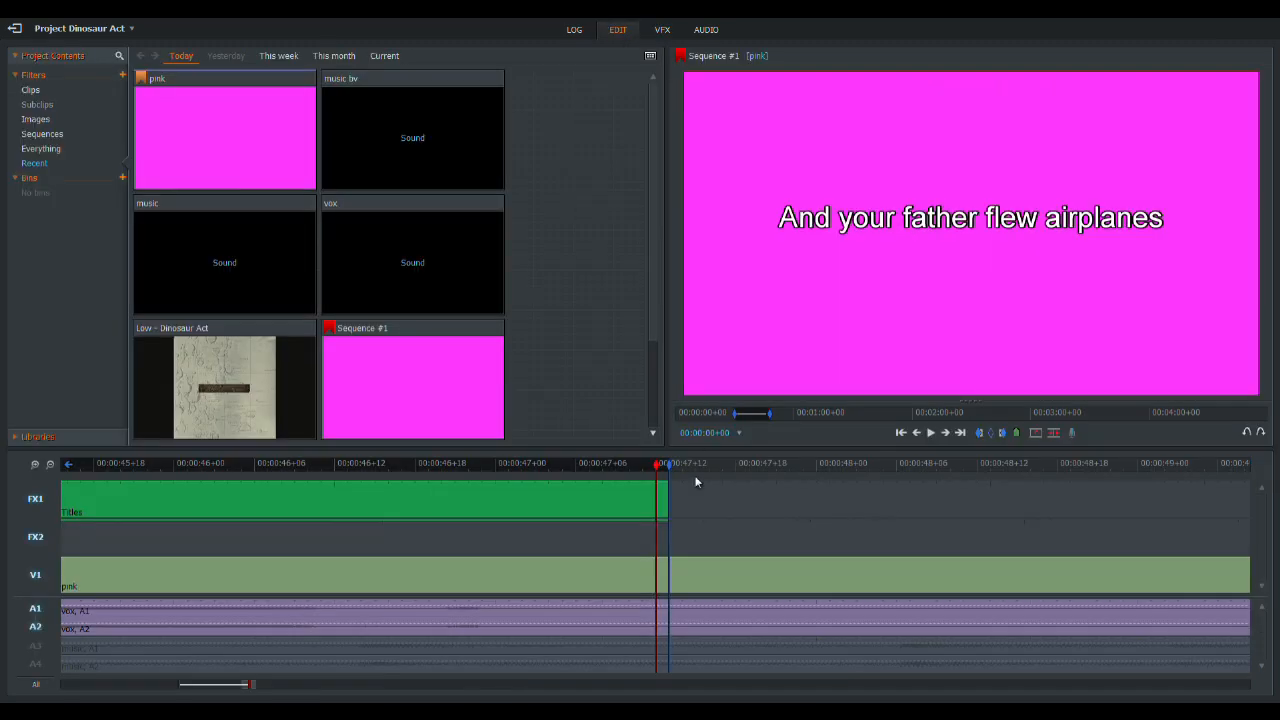
{"action": "left_click", "coordinate": [50, 464]}
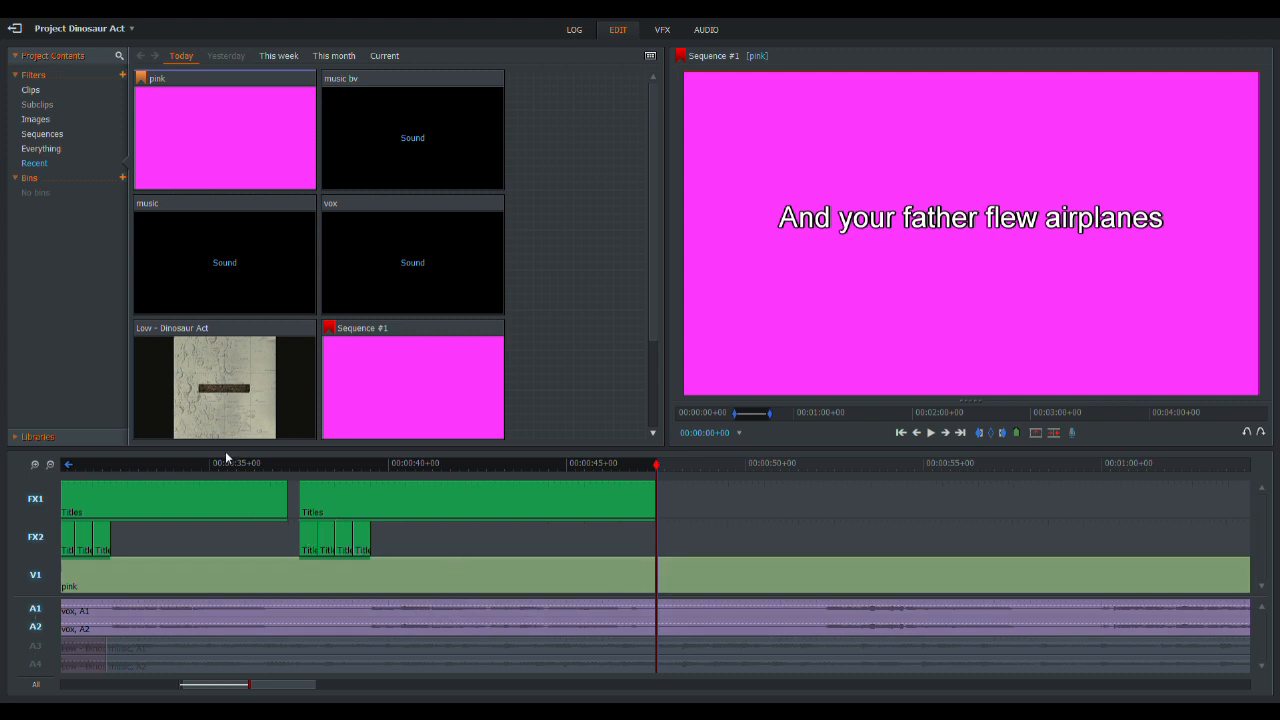
{"action": "left_click_drag", "start_coordinate": [251, 468], "coordinate": [819, 468]}
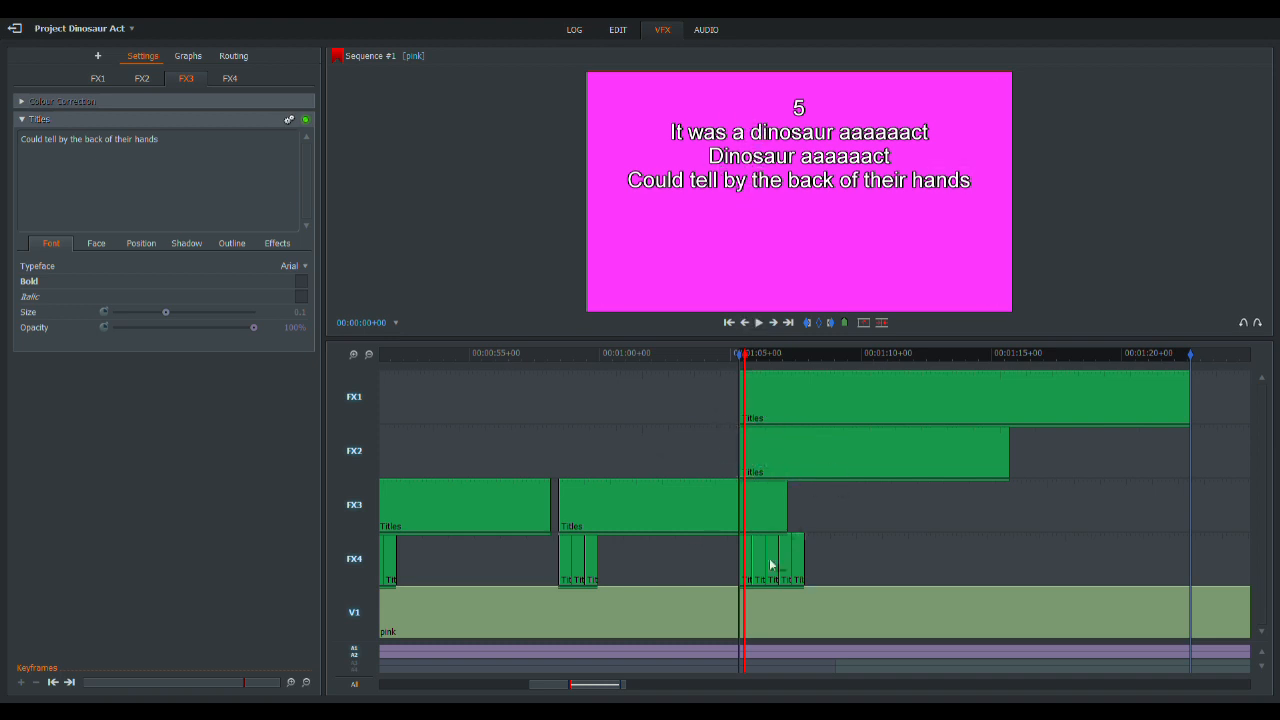
- Trim the start of the Dinosaur aaaaaact title on FX1 to the end of the chorus countdown and check the transition
{"action": "left_click", "coordinate": [711, 357]}
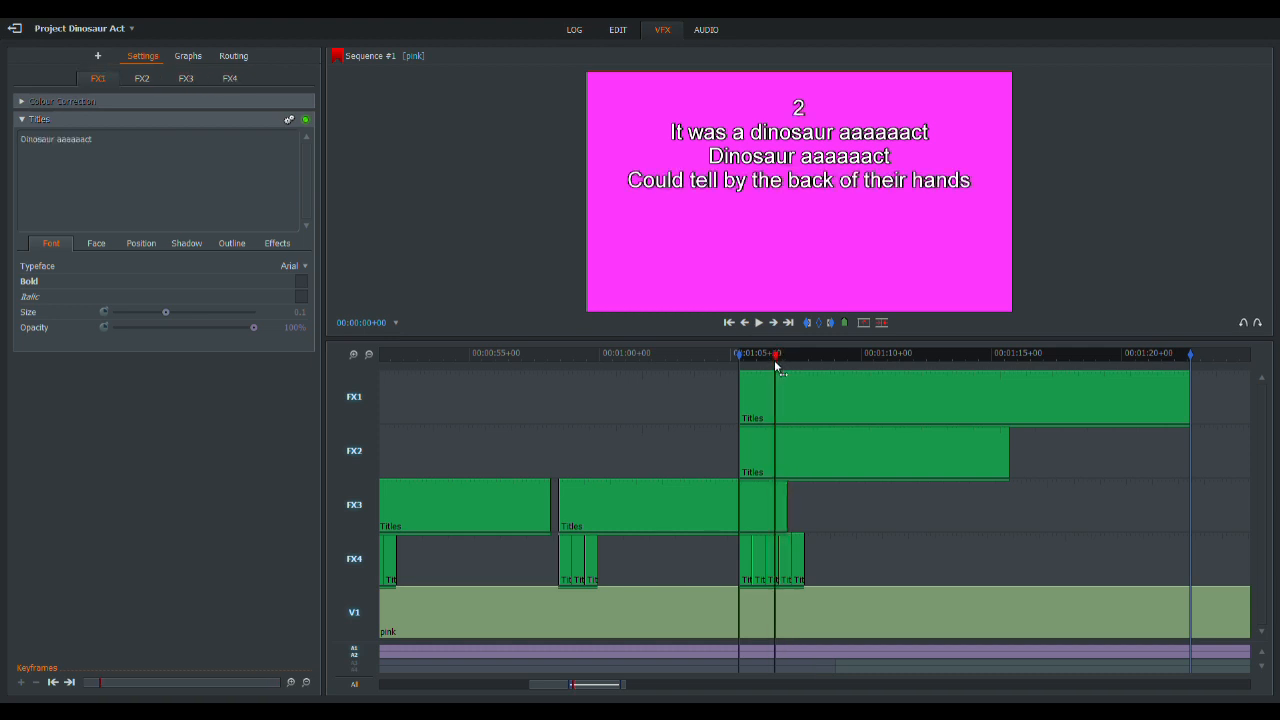
{"action": "left_click", "coordinate": [743, 408]}
{"action": "left_click_drag", "start_coordinate": [743, 408], "coordinate": [808, 413]}
{"action": "left_click", "coordinate": [354, 354]}
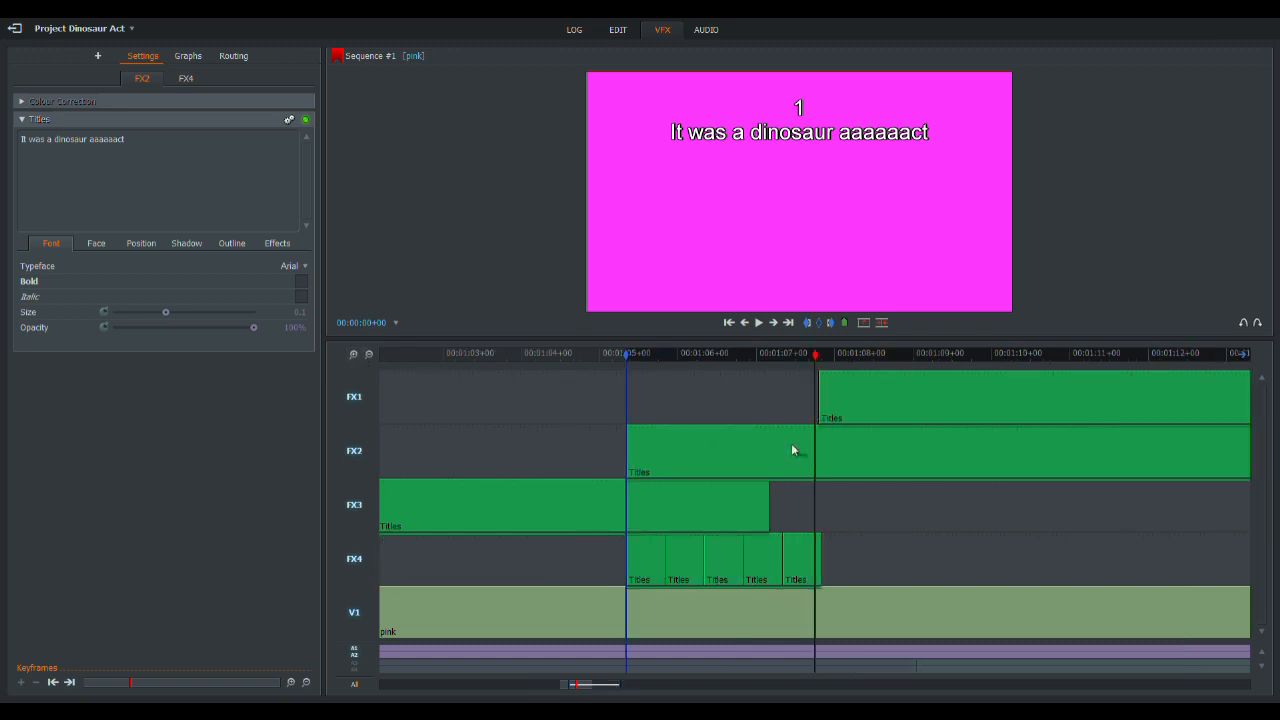
{"action": "left_click_drag", "start_coordinate": [812, 358], "coordinate": [837, 365]}
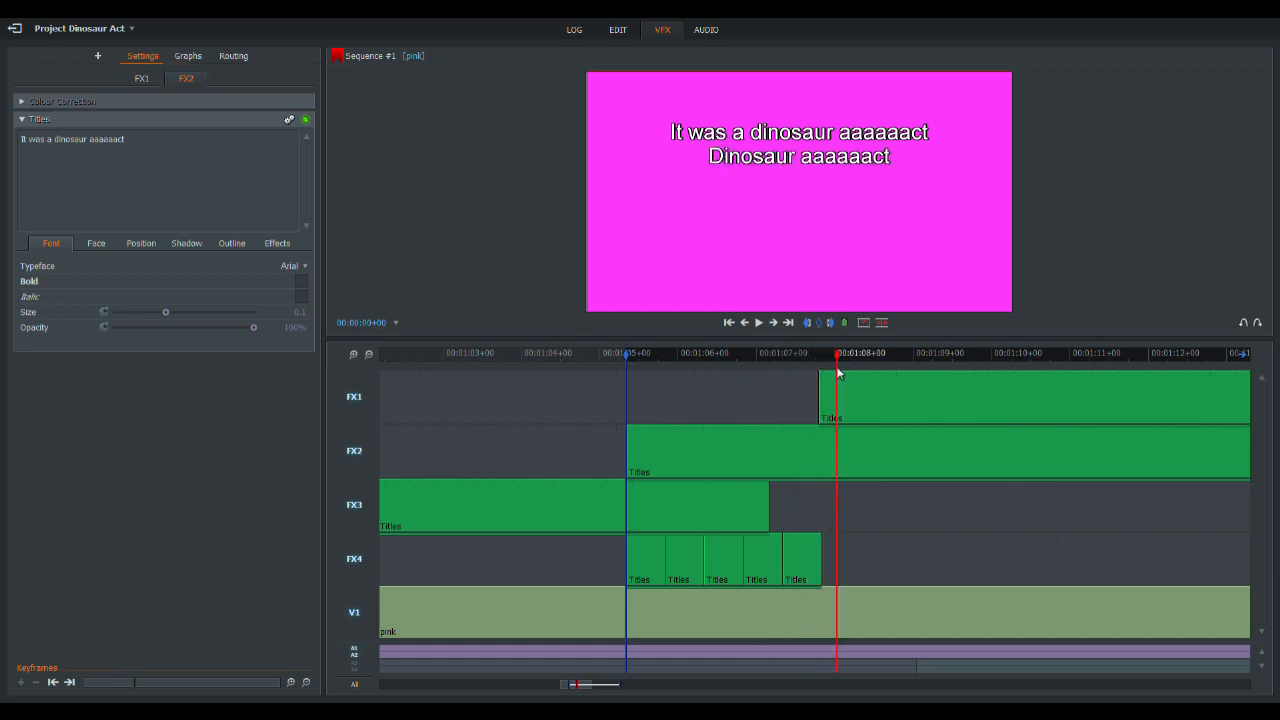
{"action": "left_click", "coordinate": [369, 355]}
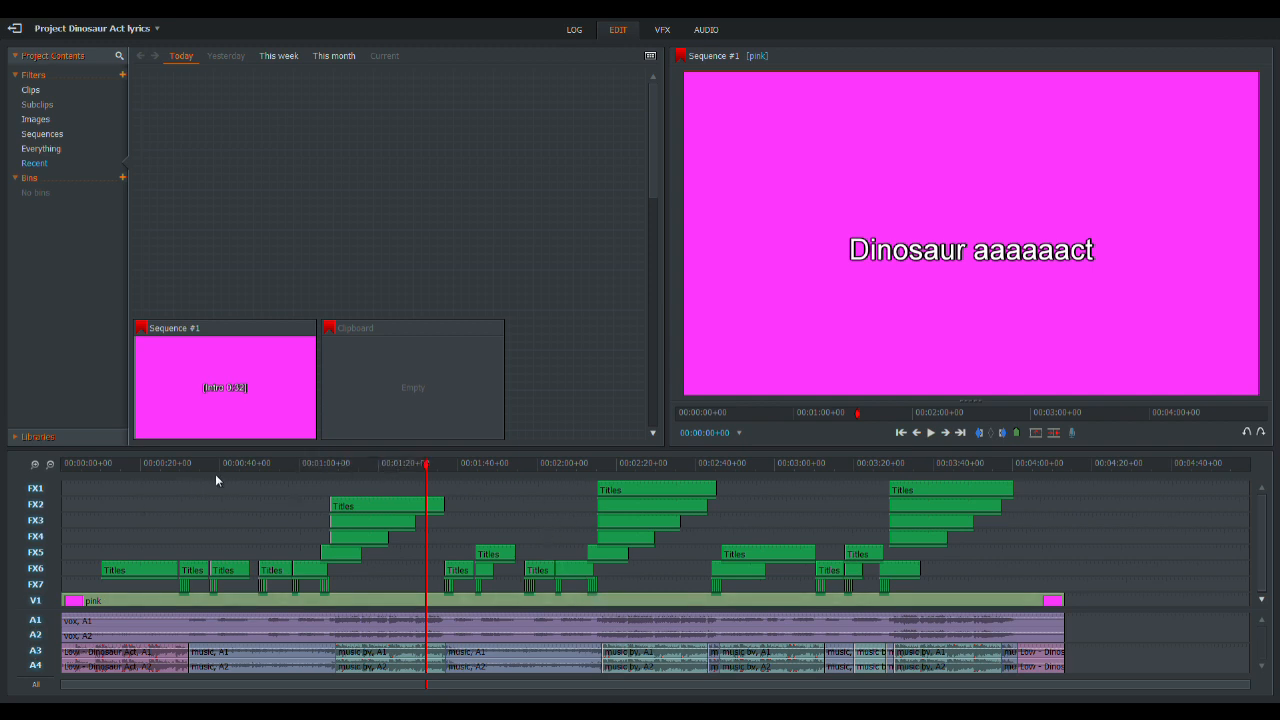
- Scrub through the finished lyrics sequence and export it as H.264/MP4 (Free) under the name lyrics
{"action": "left_click_drag", "start_coordinate": [420, 465], "coordinate": [880, 477]}
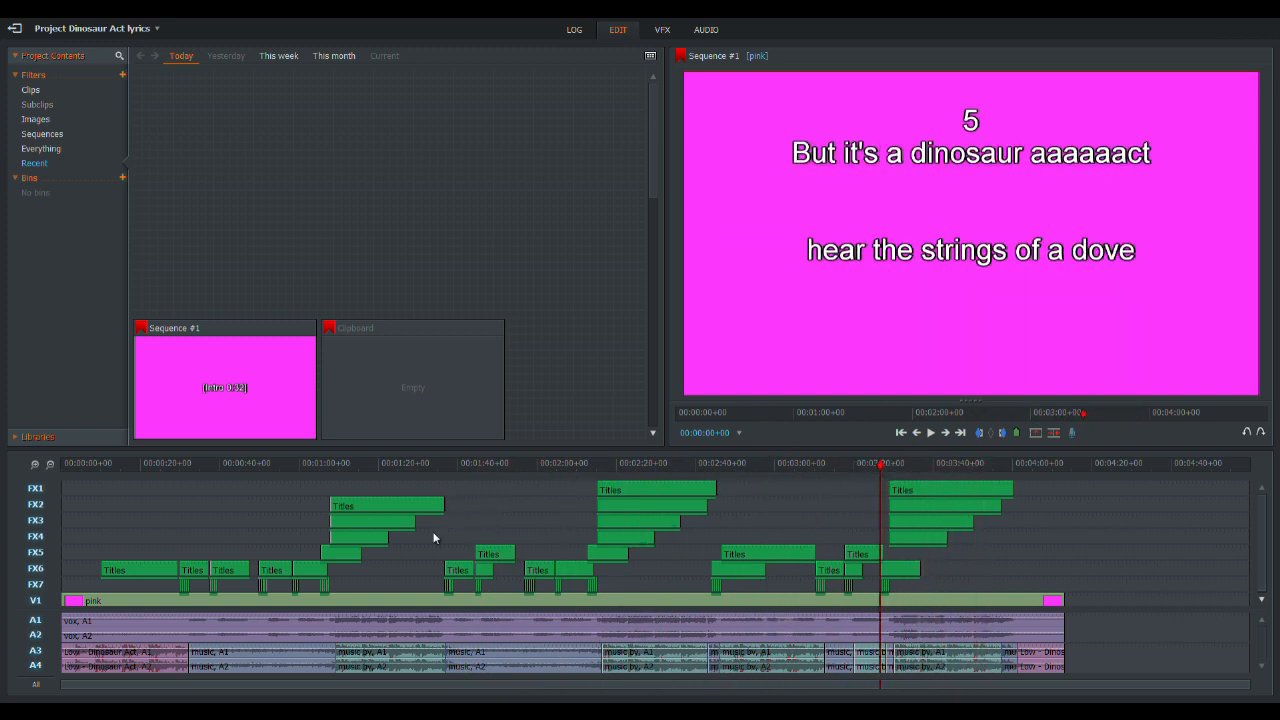
{"action": "right_click", "coordinate": [489, 502]}
{"action": "mouse_move", "coordinate": [531, 655]}
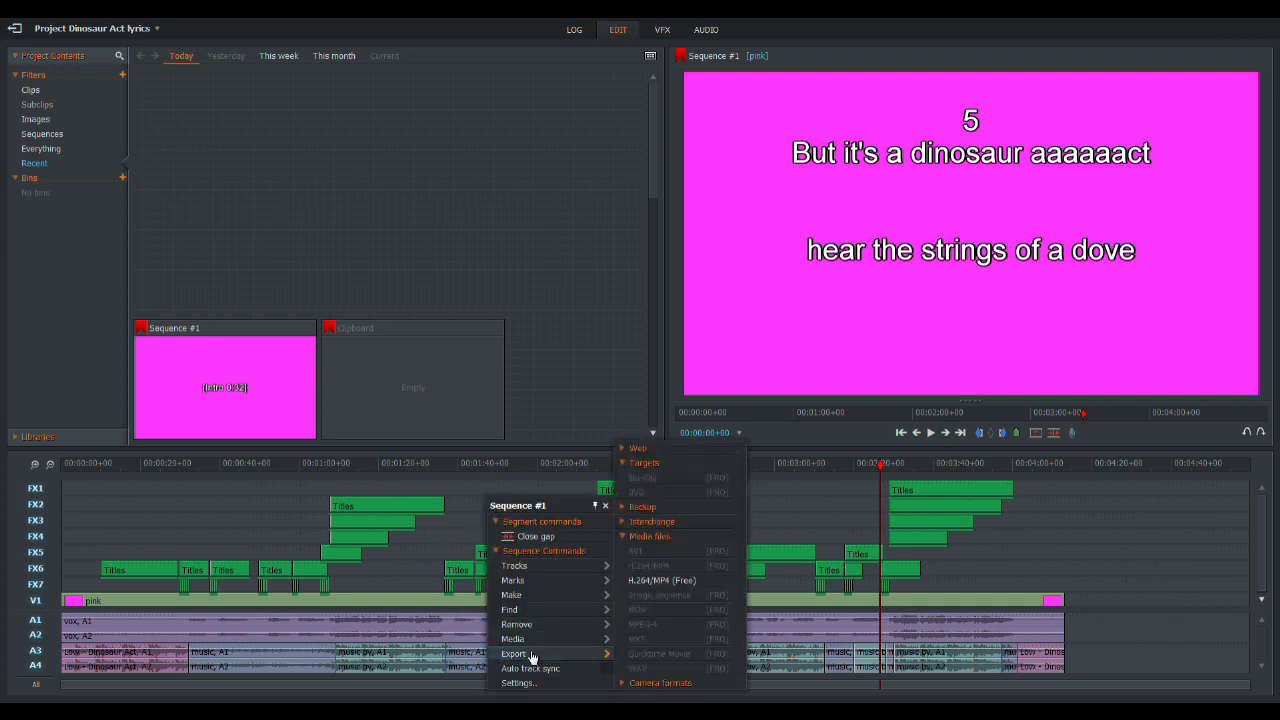
{"action": "left_click", "coordinate": [656, 581]}
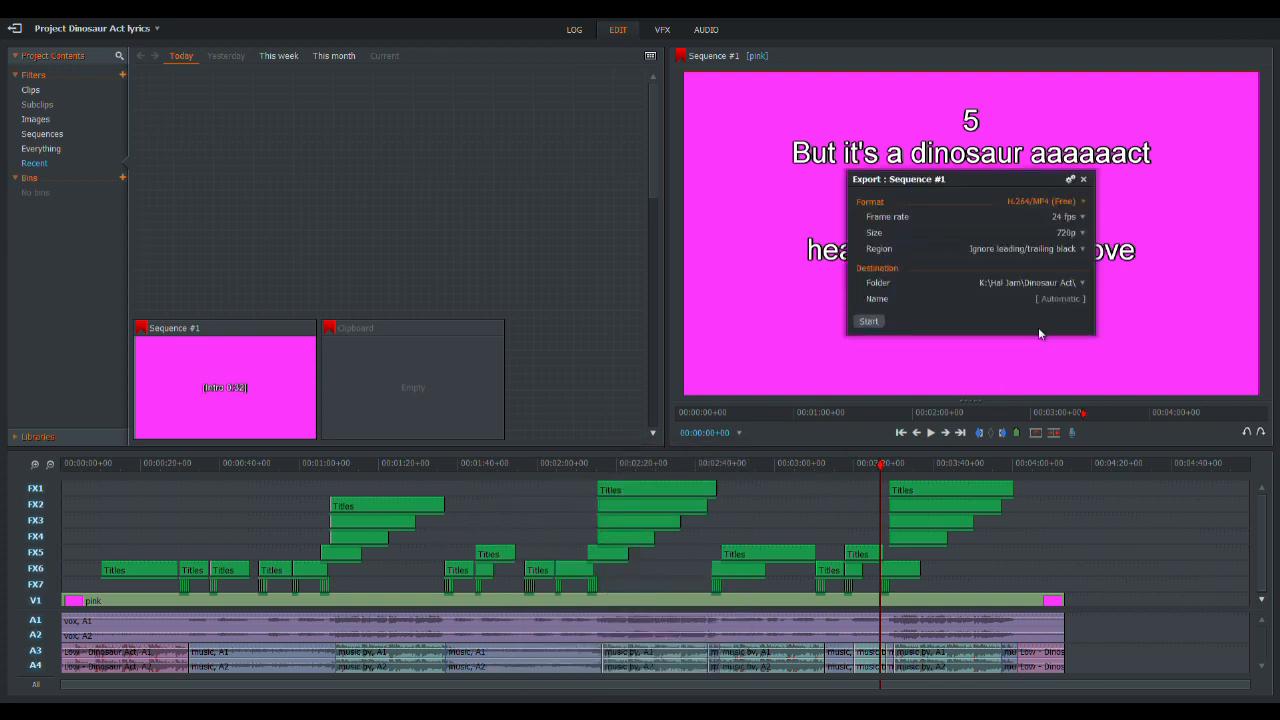
{"action": "left_click", "coordinate": [1049, 300]}
{"action": "type", "text": "lyrics"}
{"action": "left_click", "coordinate": [879, 322]}
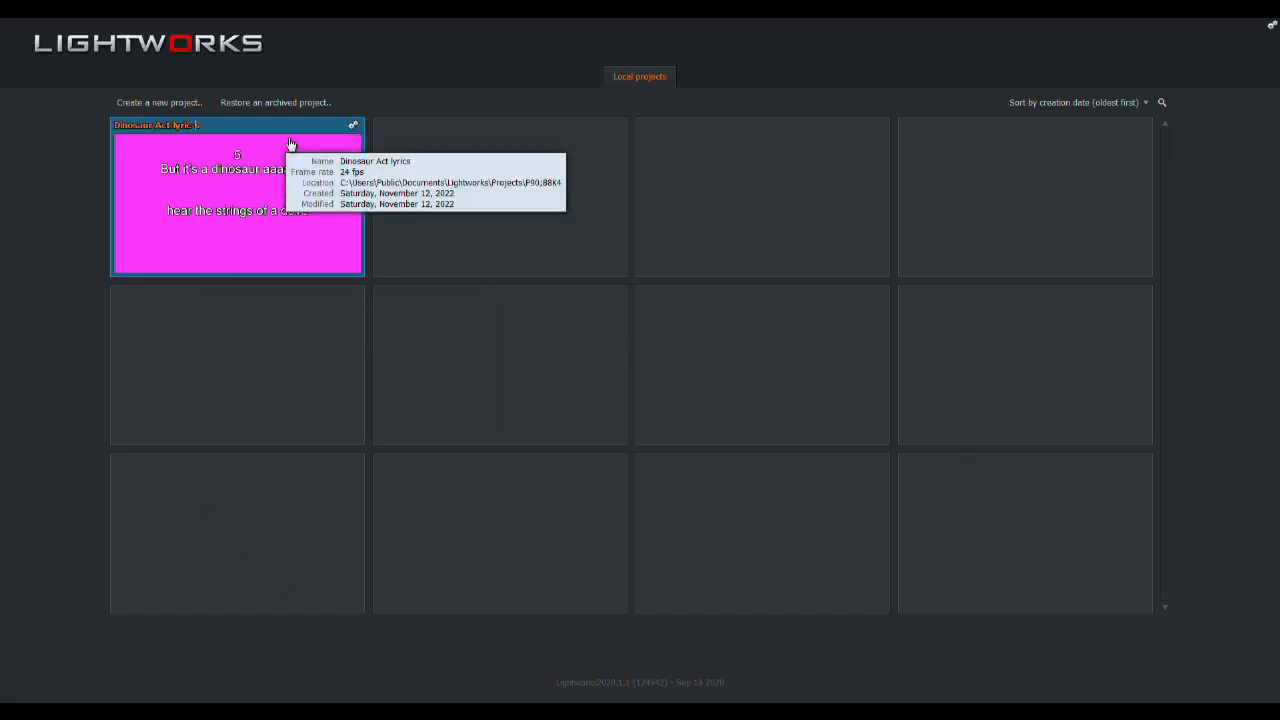
- Rename the project as Dinosaur Act lyric-scroll
{"action": "key", "text": "Return"}
- Open the Dinosaur Act lyric-scroll project, enlarge the timeline area, and delete the pink background segment from V1
{"action": "left_click", "coordinate": [213, 208]}
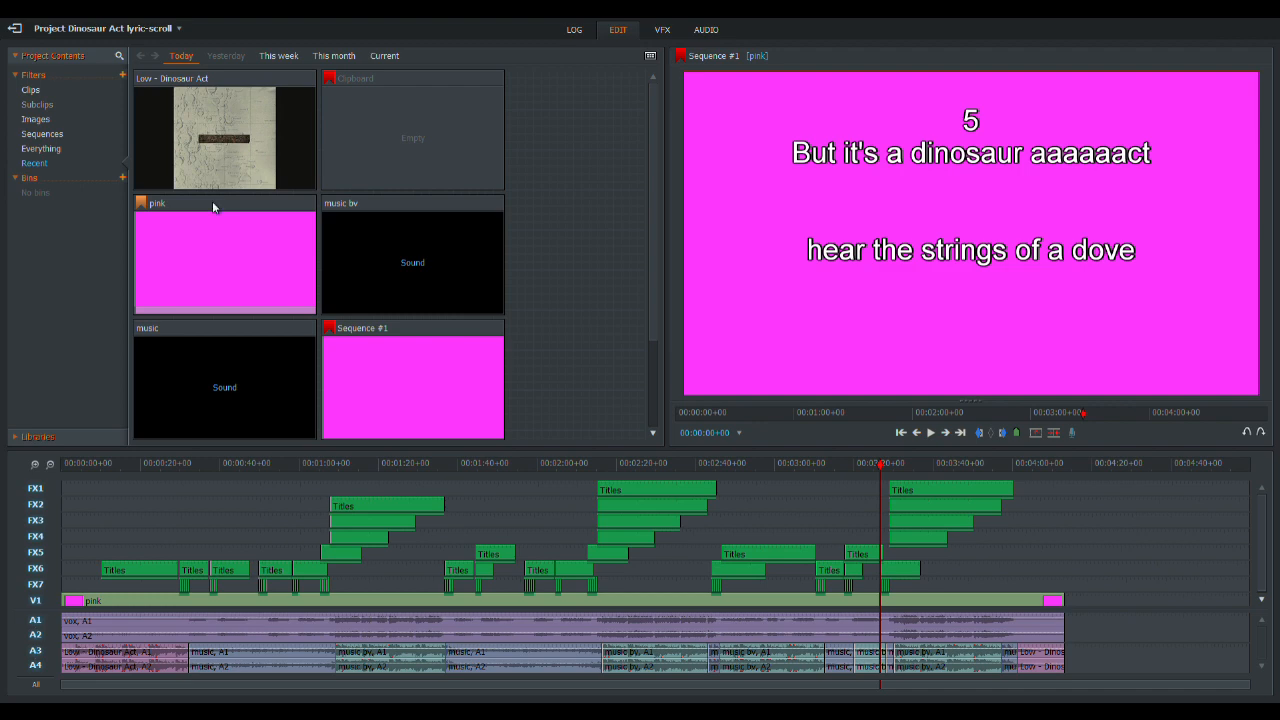
{"action": "left_click_drag", "start_coordinate": [500, 451], "coordinate": [540, 285]}
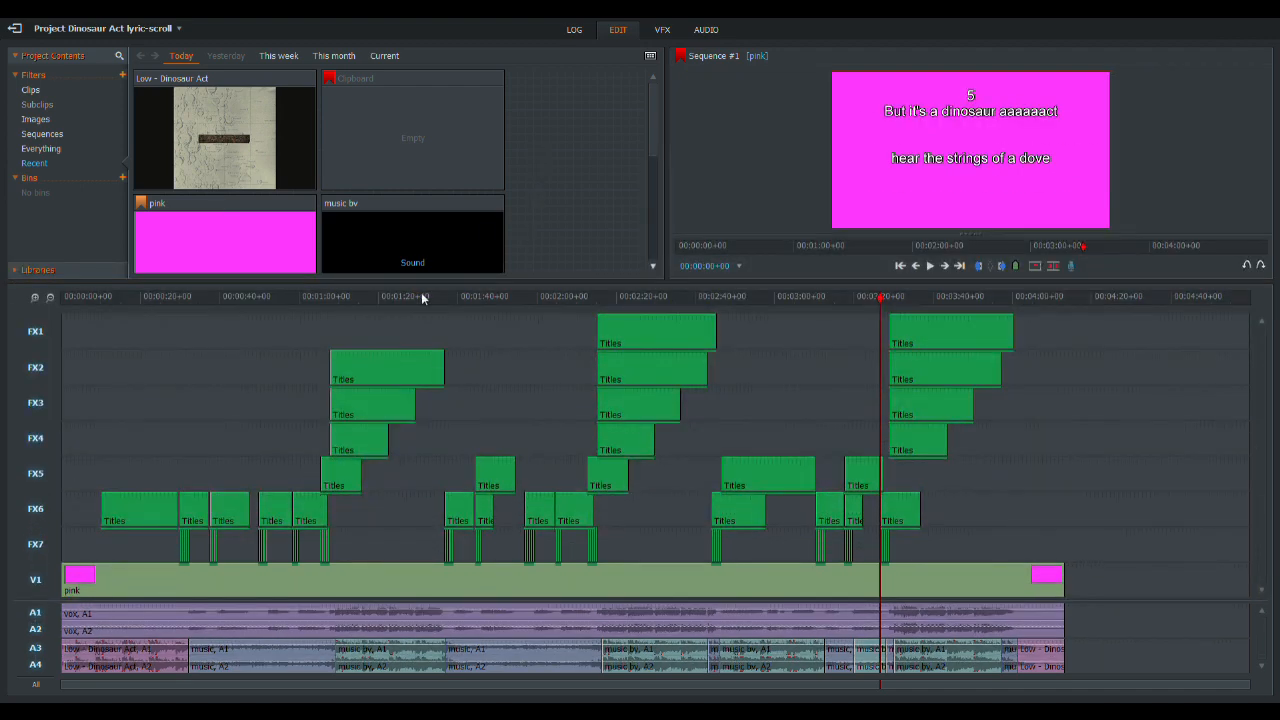
{"action": "left_click", "coordinate": [183, 591]}
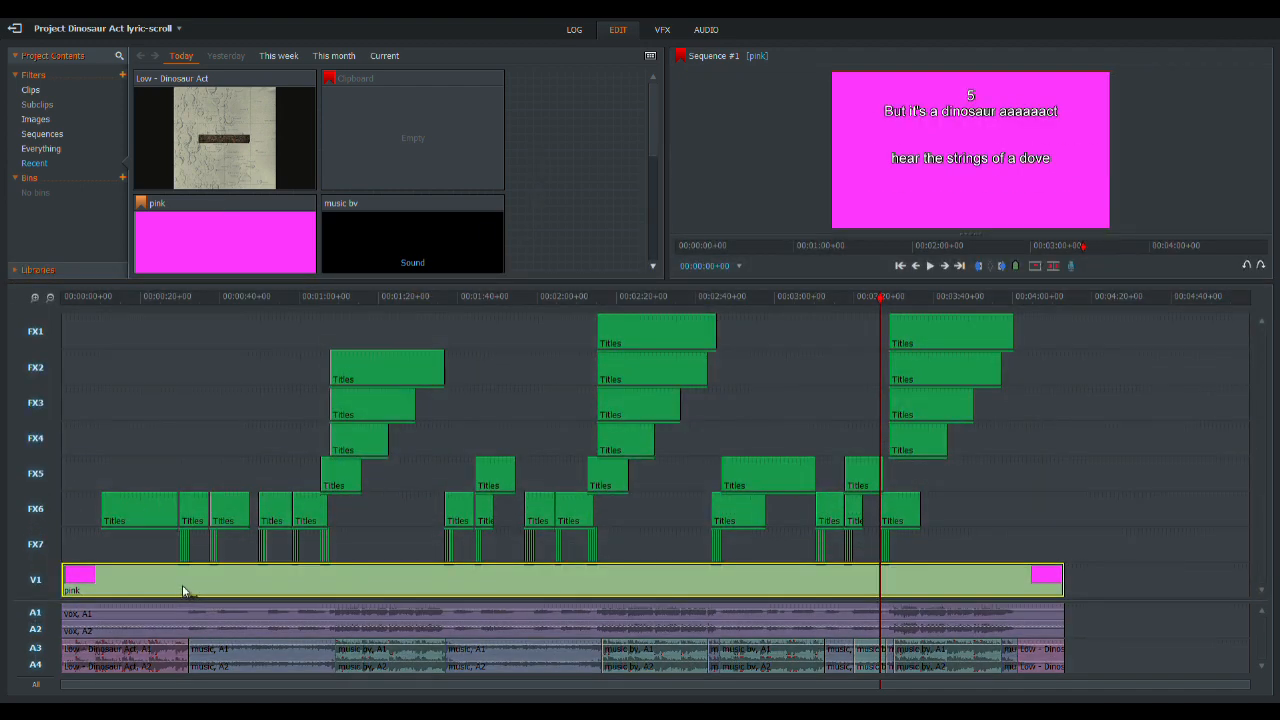
{"action": "key", "text": "Delete"}
- Remove the pink background image from the project contents
{"action": "left_click", "coordinate": [227, 235]}
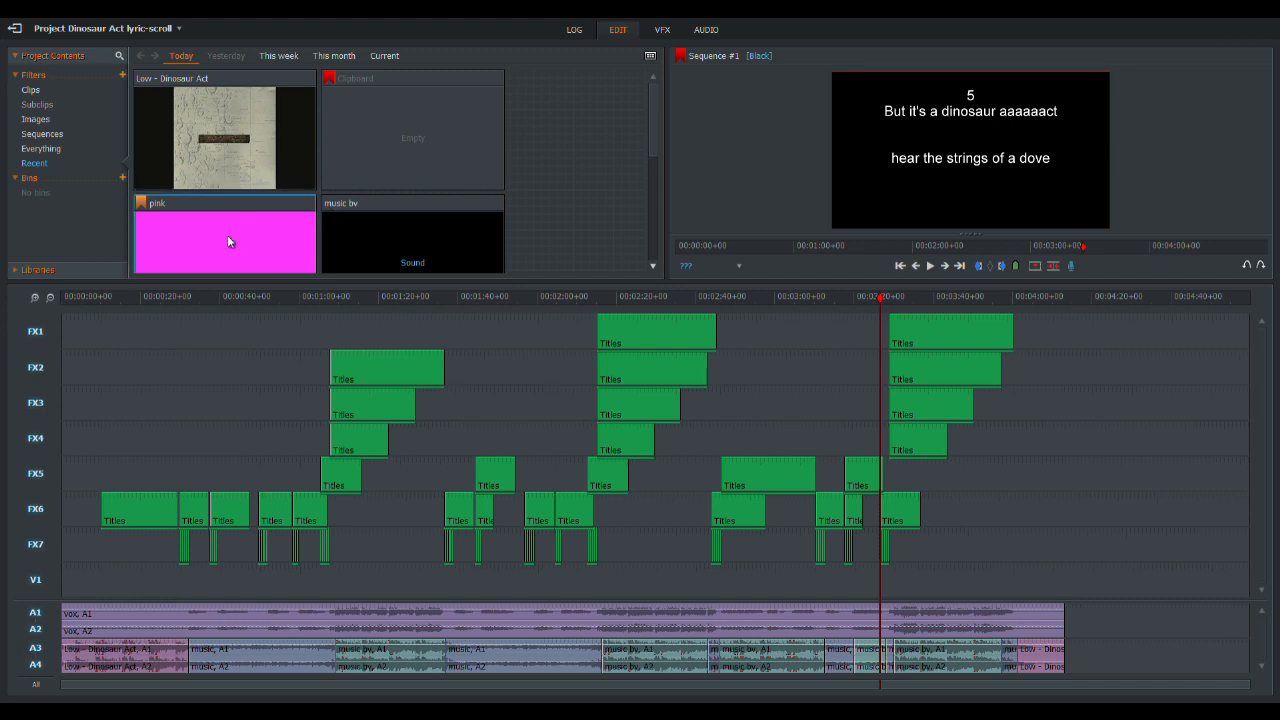
{"action": "key", "text": "Delete"}
{"action": "left_click", "coordinate": [510, 163]}
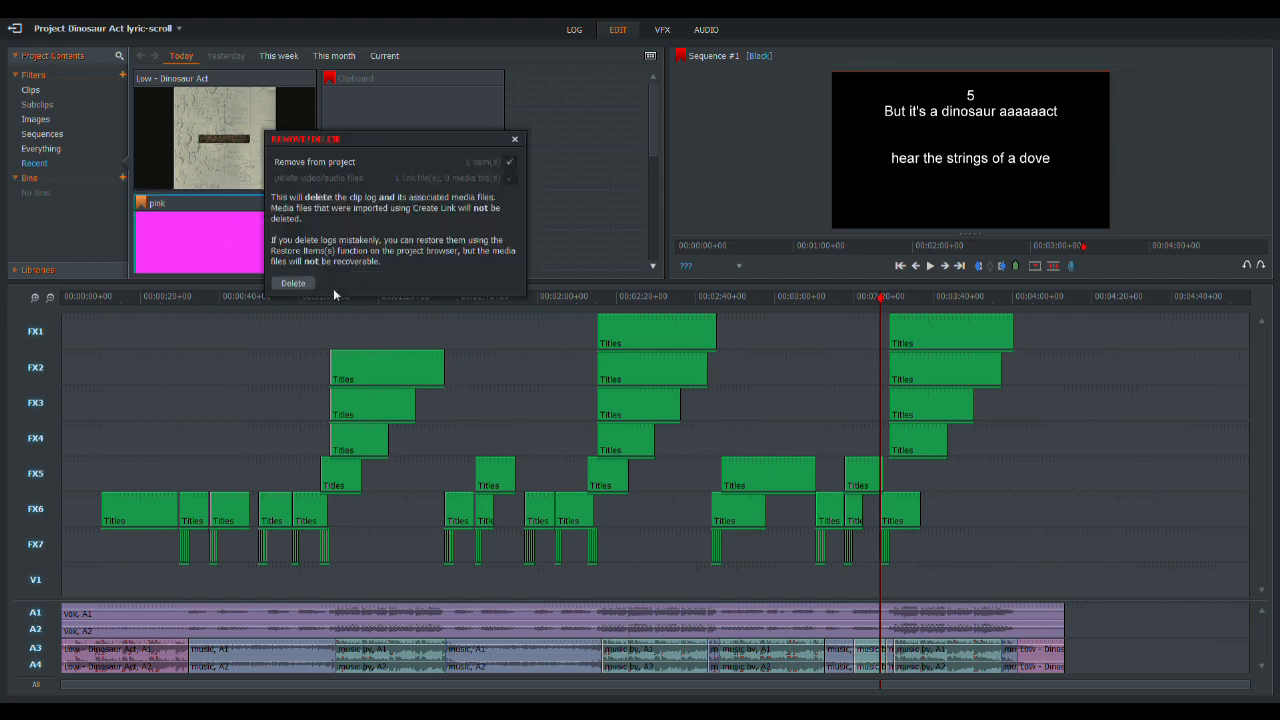
{"action": "left_click", "coordinate": [292, 282]}
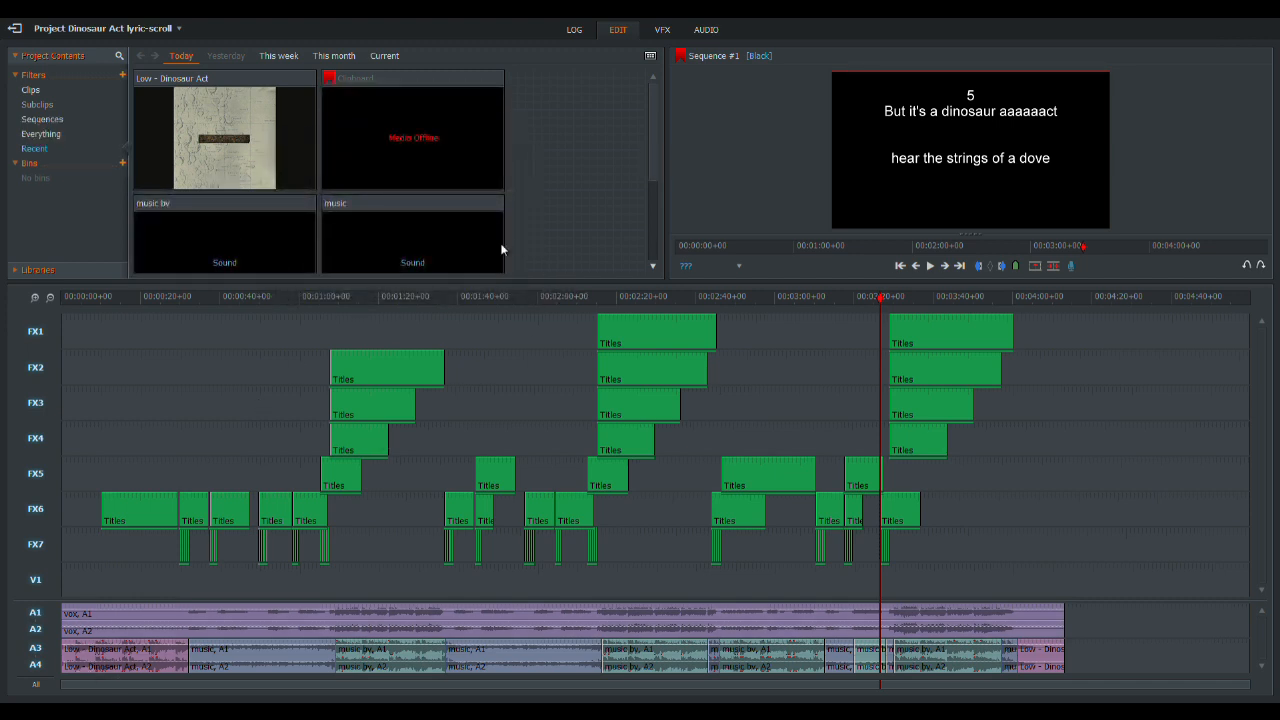
- Set up adding two new video tracks to Sequence #1, located after V1
{"action": "right_click", "coordinate": [198, 378]}
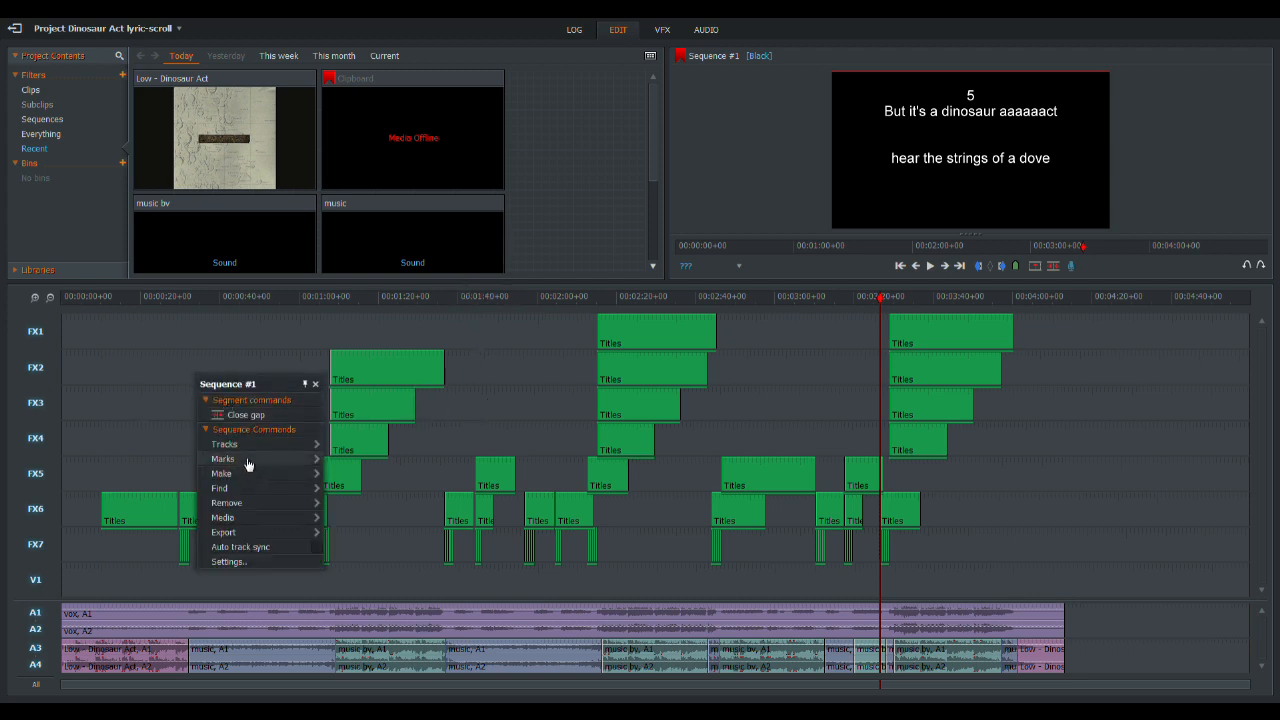
{"action": "mouse_move", "coordinate": [254, 455]}
{"action": "left_click", "coordinate": [352, 473]}
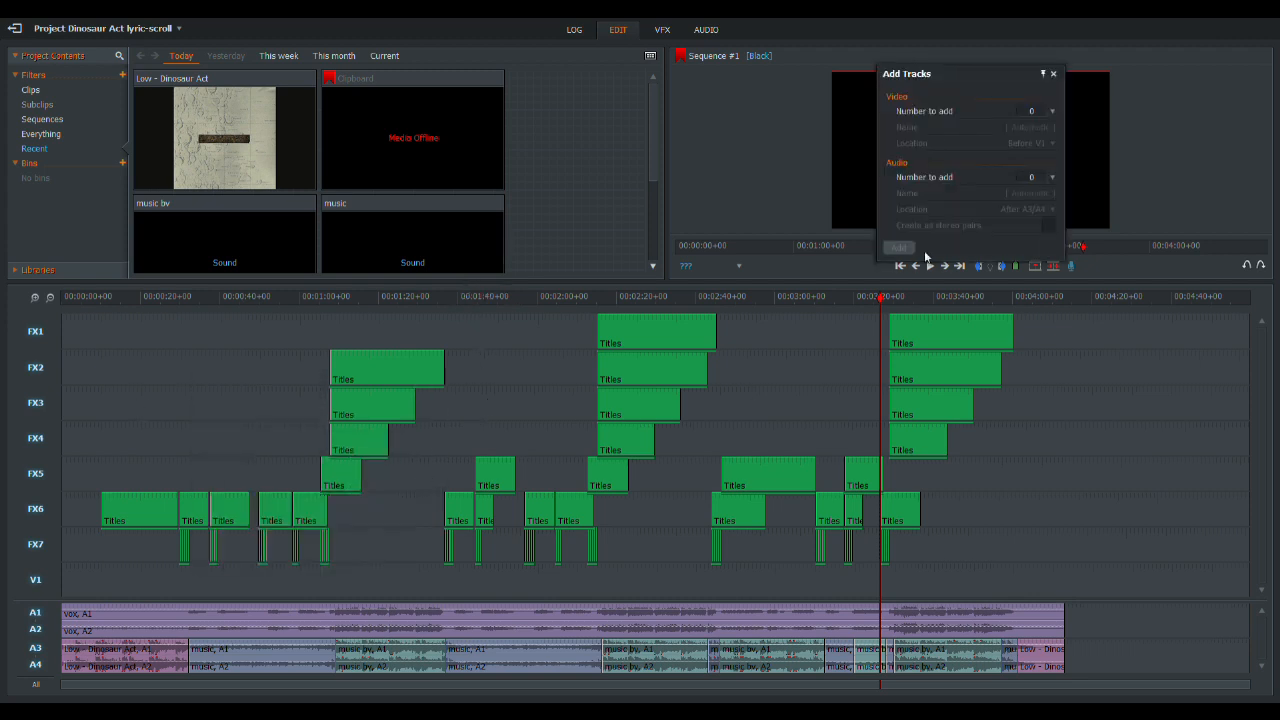
{"action": "left_click", "coordinate": [1051, 111]}
{"action": "left_click", "coordinate": [1050, 143]}
{"action": "left_click", "coordinate": [1054, 150]}
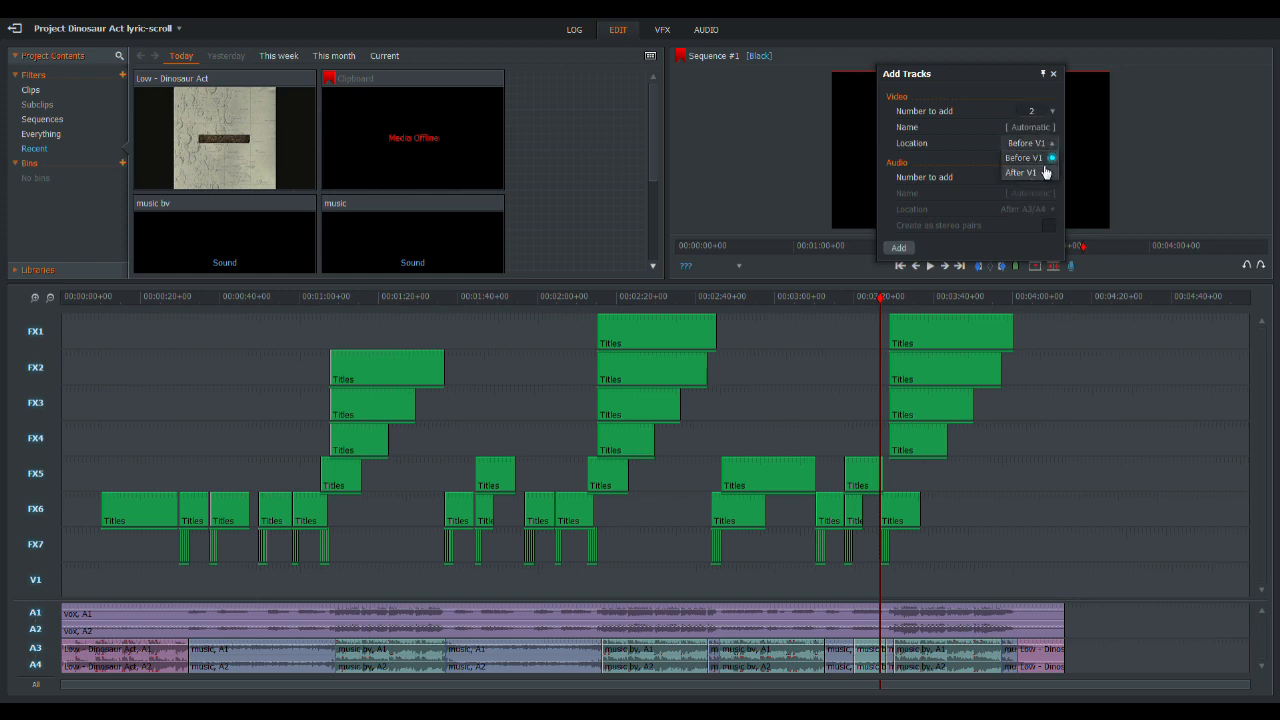
{"action": "left_click", "coordinate": [1040, 174]}
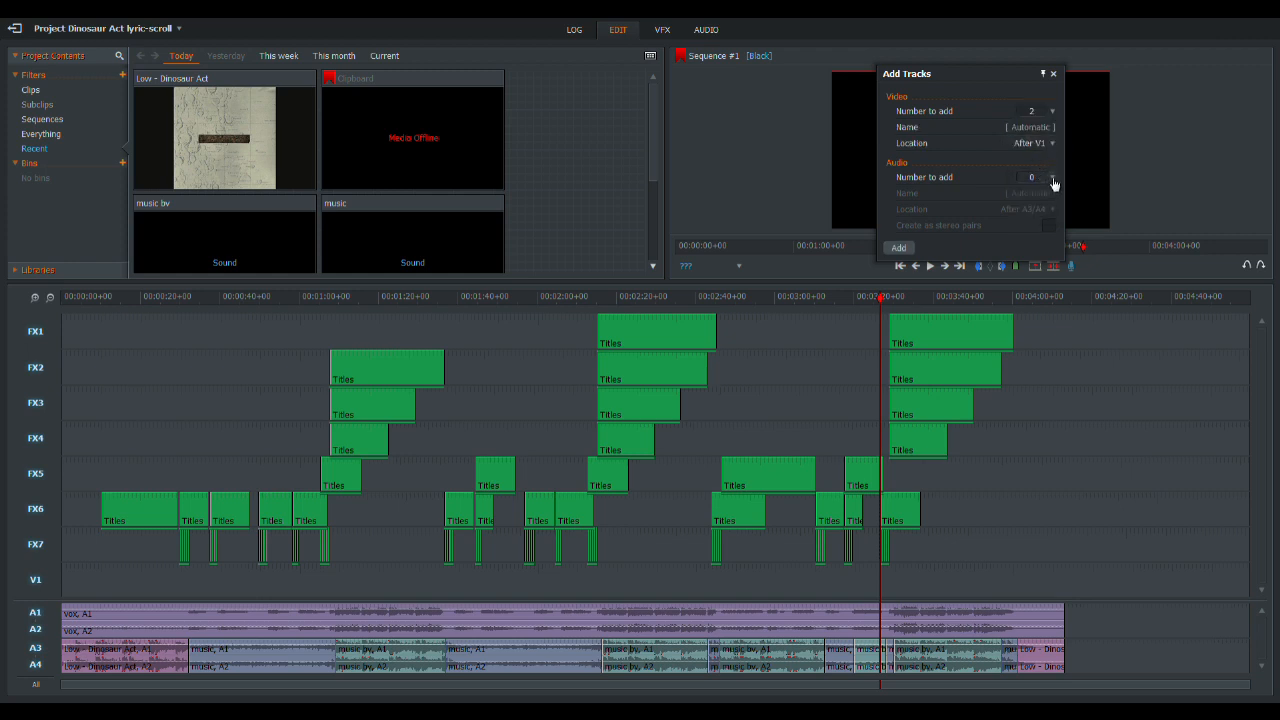
- Include two audio tracks created as stereo pairs before A1/A2, and add the new tracks to the sequence
{"action": "left_click", "coordinate": [1050, 178]}
{"action": "left_click", "coordinate": [1041, 224]}
{"action": "left_click", "coordinate": [1051, 210]}
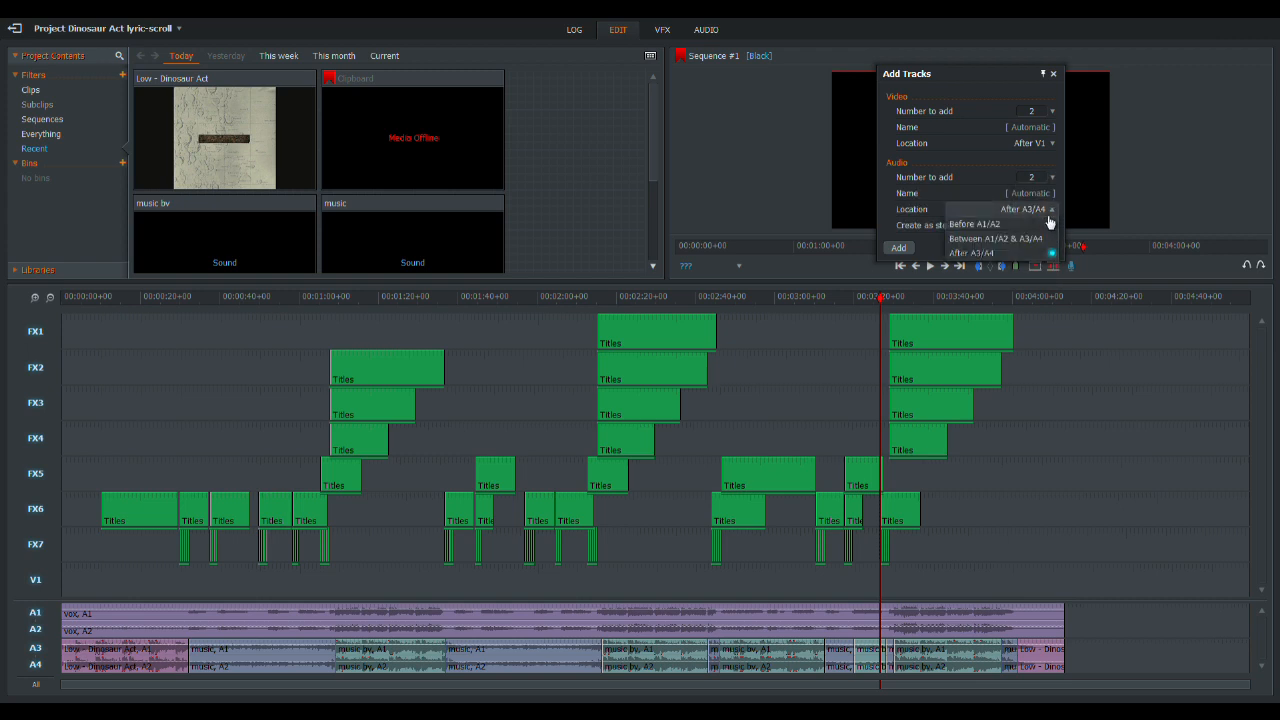
{"action": "left_click", "coordinate": [1047, 225]}
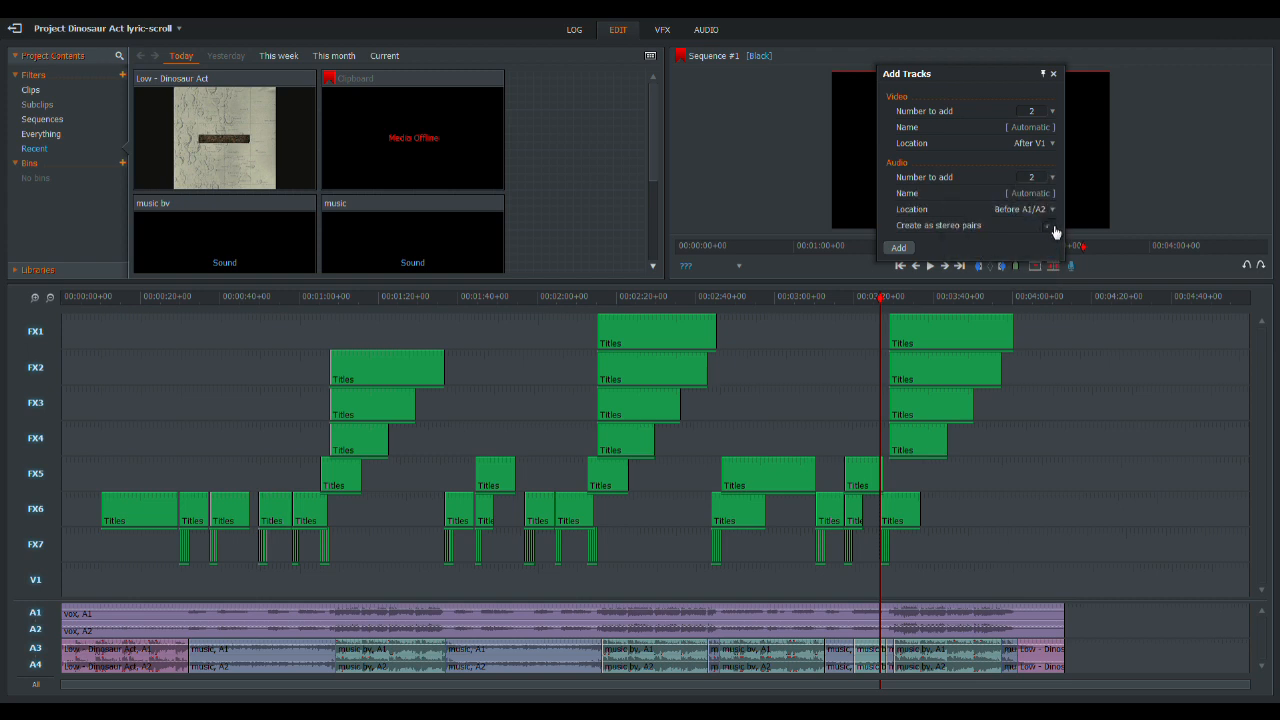
{"action": "left_click", "coordinate": [899, 248]}
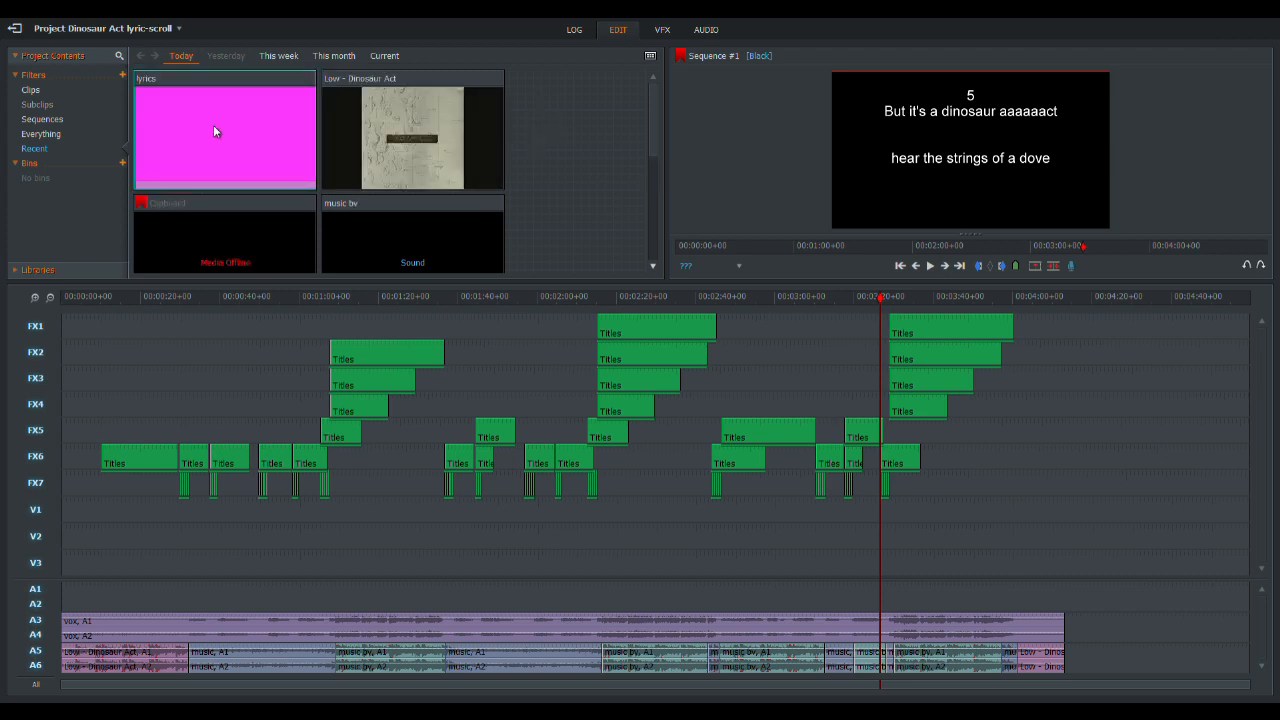
- Place the exported lyrics clip at the start of V1 and delete its audio from A1 and A2
{"action": "left_click_drag", "start_coordinate": [217, 156], "coordinate": [69, 518]}
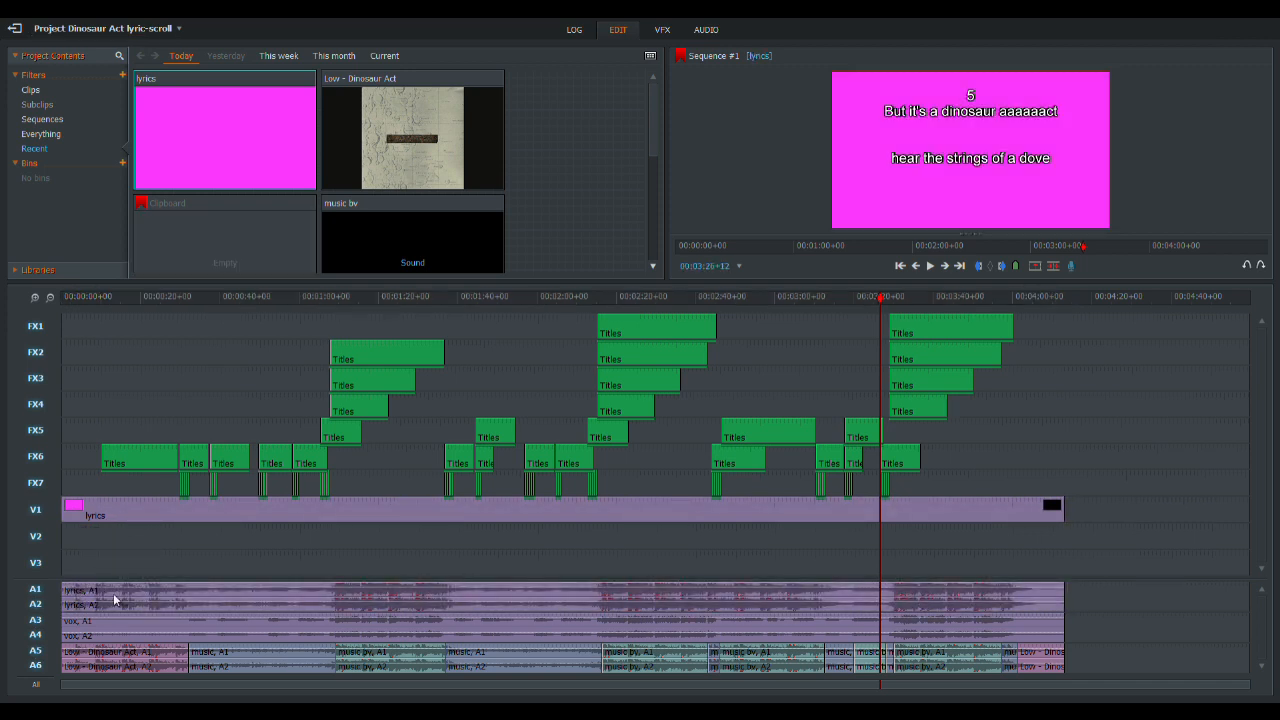
{"action": "left_click", "coordinate": [114, 599]}
{"action": "key", "text": "Delete"}
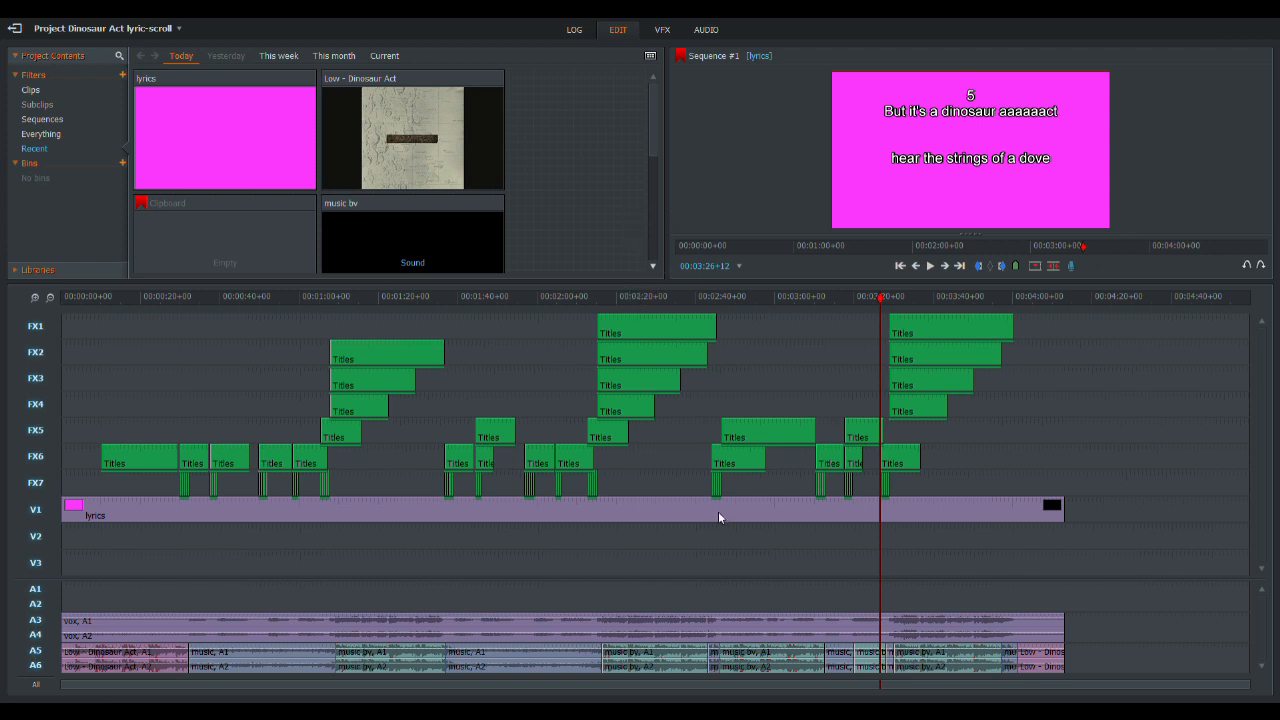
- Import the white image, place it at the start of V3, and extend it slightly past the end of the lyrics clip
{"action": "left_click_drag", "start_coordinate": [702, 616], "coordinate": [586, 114]}
{"action": "left_click_drag", "start_coordinate": [221, 112], "coordinate": [64, 570]}
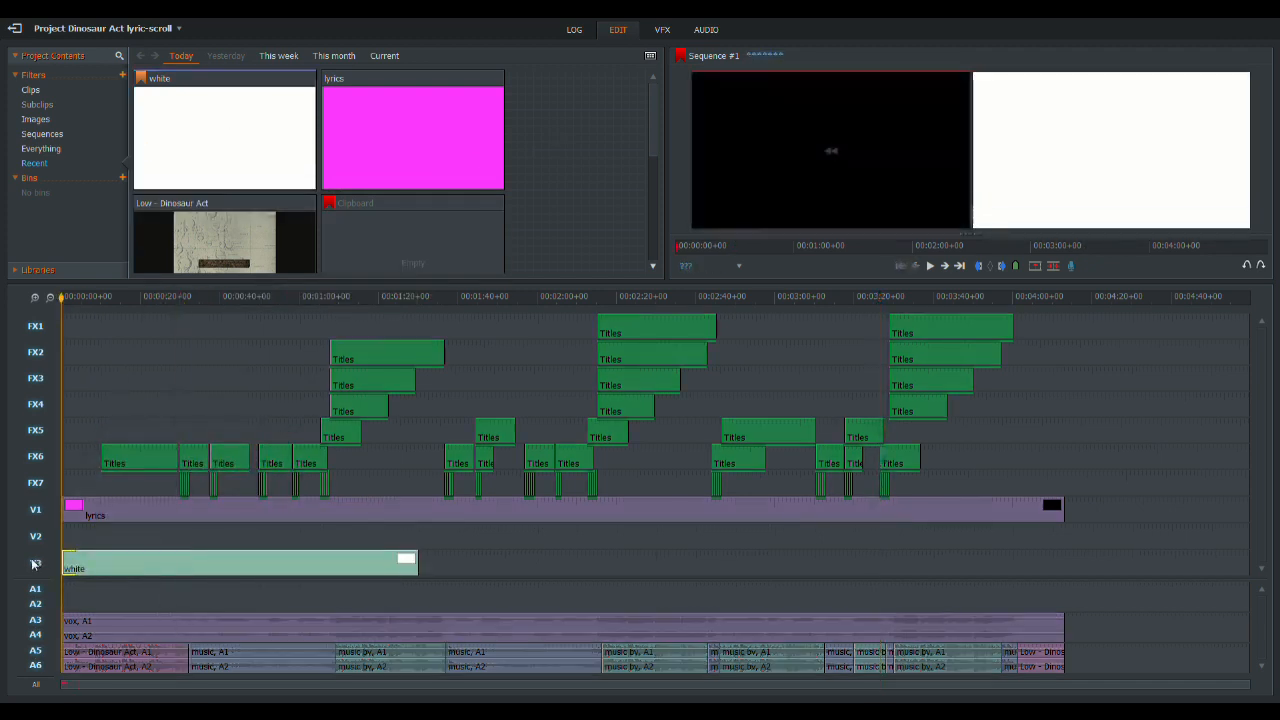
{"action": "left_click_drag", "start_coordinate": [478, 566], "coordinate": [1081, 562]}
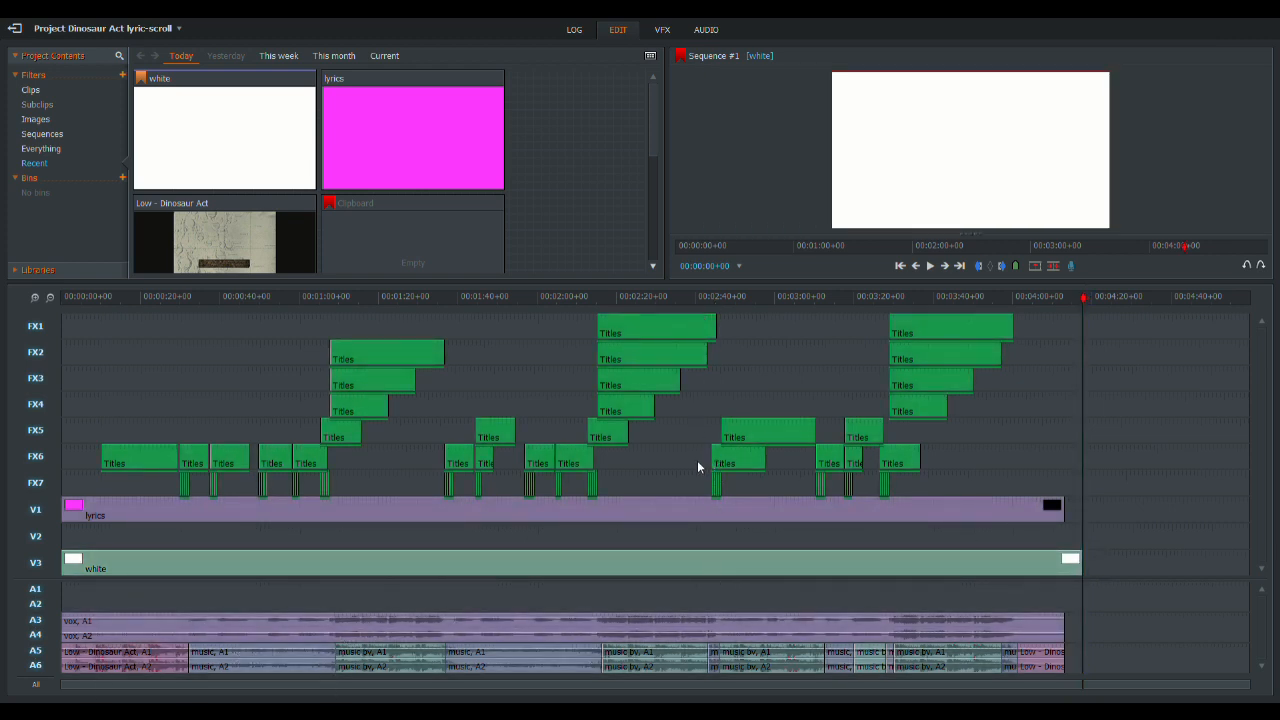
- Import the blue bar image, place it on V2 from the start of the Intro title, and extend it just past the last title
{"action": "left_click_drag", "start_coordinate": [575, 260], "coordinate": [355, 140]}
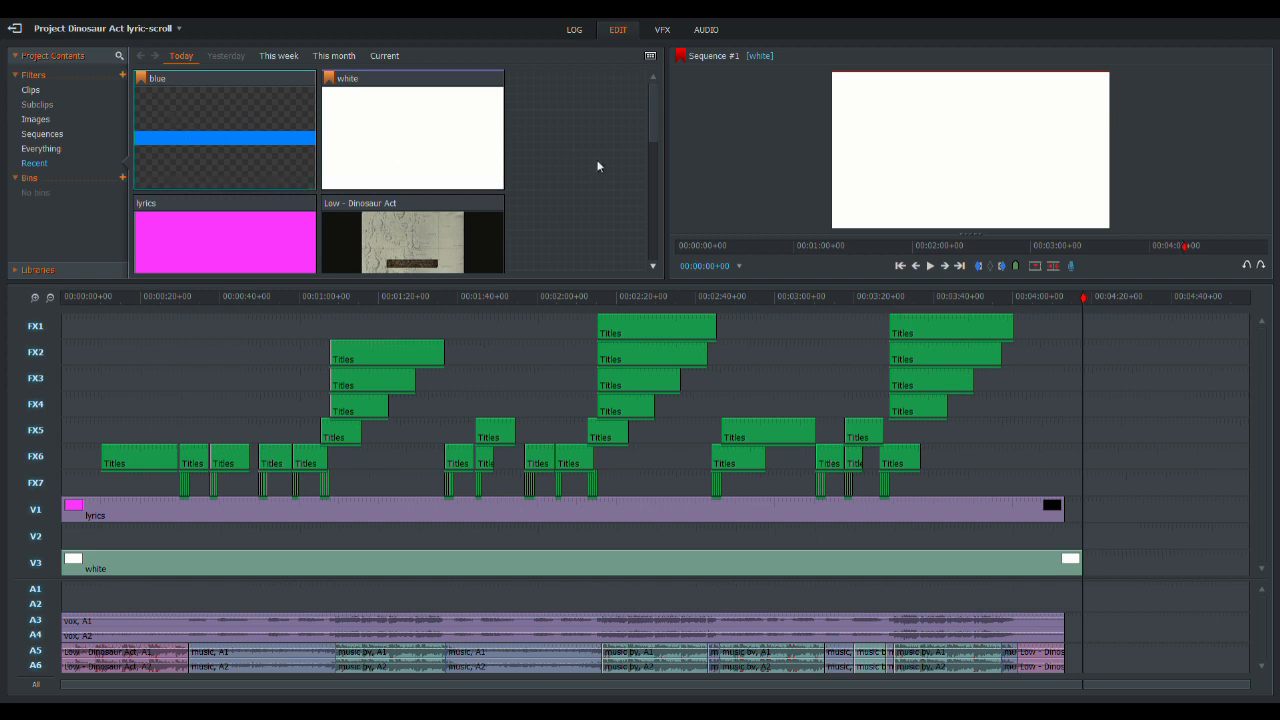
{"action": "left_click_drag", "start_coordinate": [214, 136], "coordinate": [99, 532]}
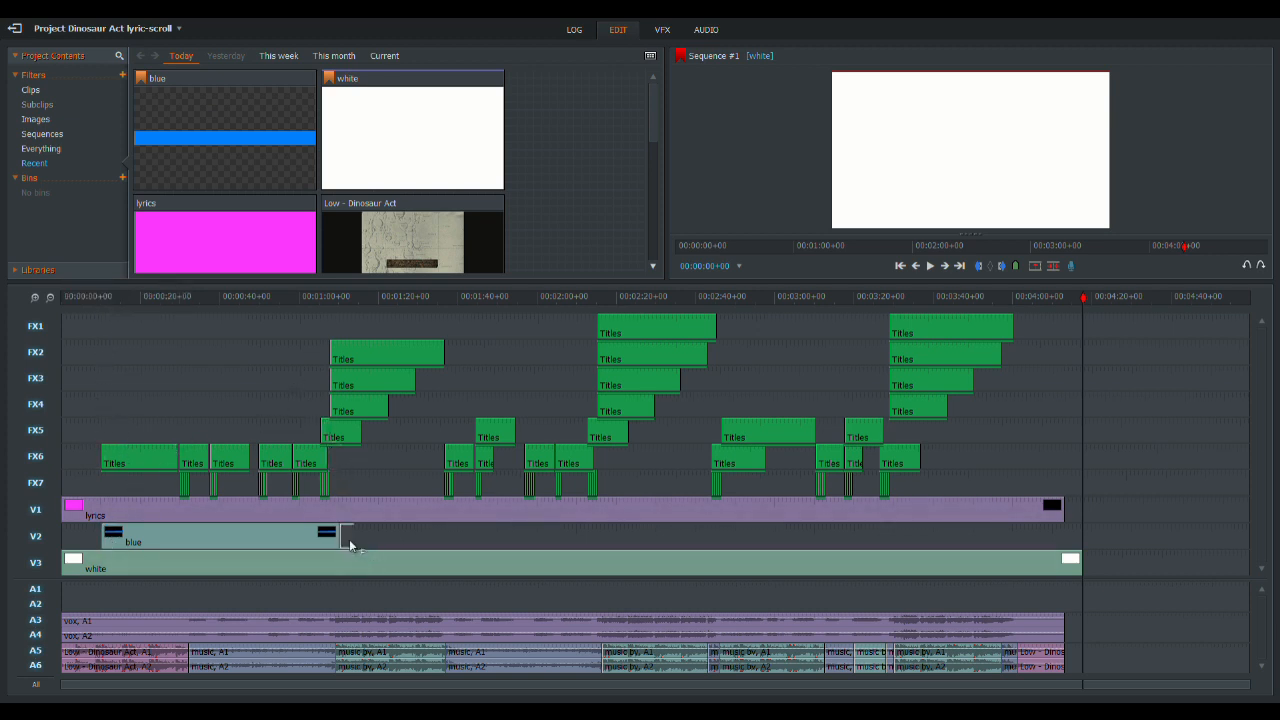
{"action": "left_click_drag", "start_coordinate": [386, 539], "coordinate": [1022, 540]}
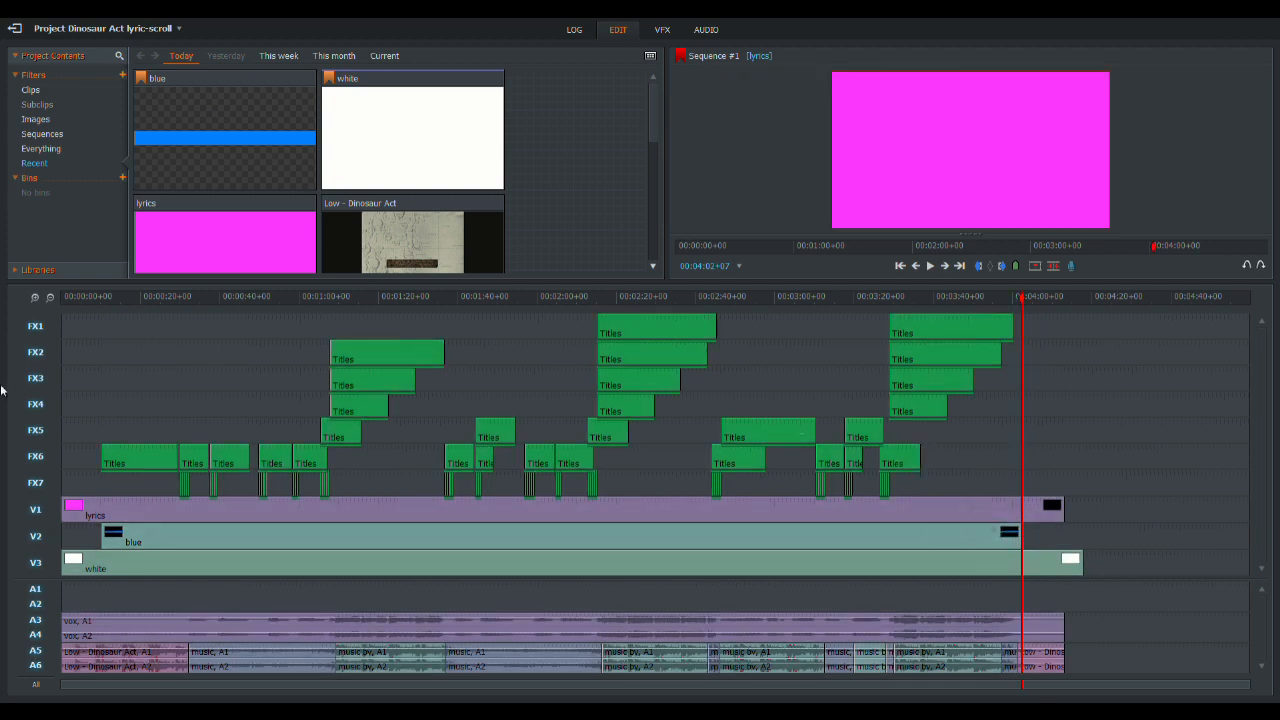
- Disable tracks FX1 to FX7 and V1, and apply a DVE effect to the blue clip on V2
{"action": "left_click_drag", "start_coordinate": [35, 509], "coordinate": [36, 326]}
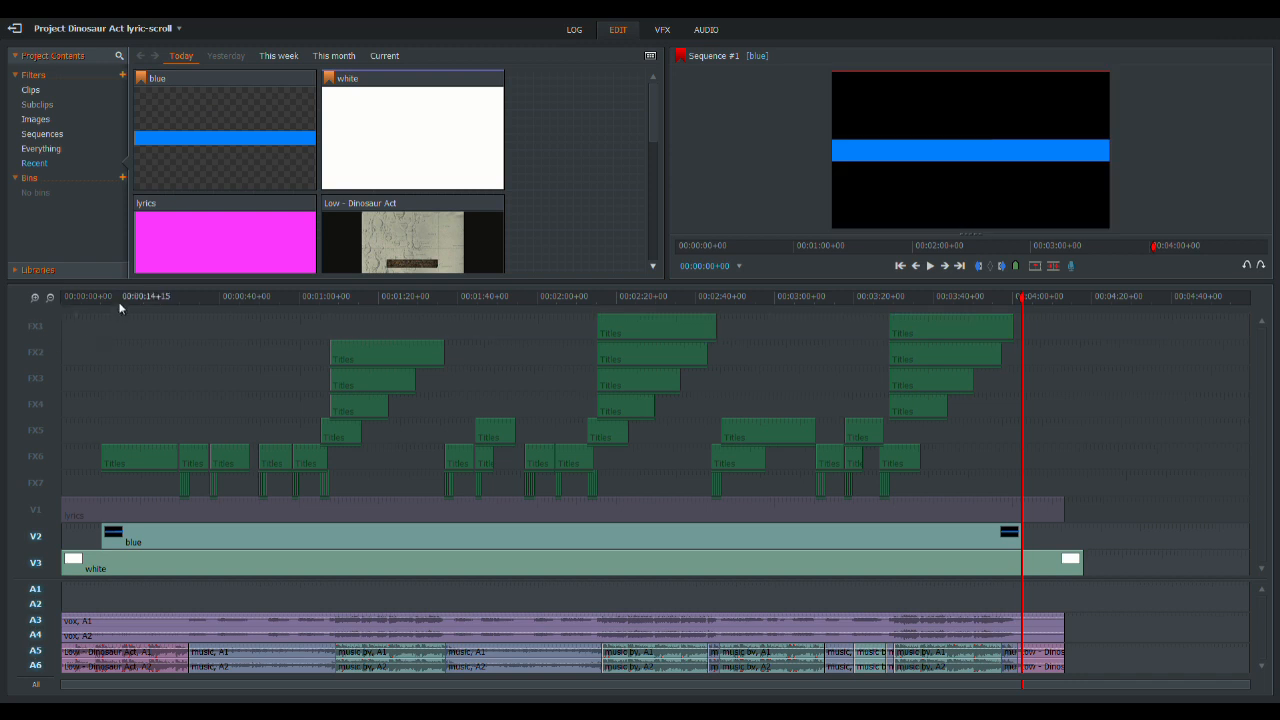
{"action": "left_click", "coordinate": [119, 296]}
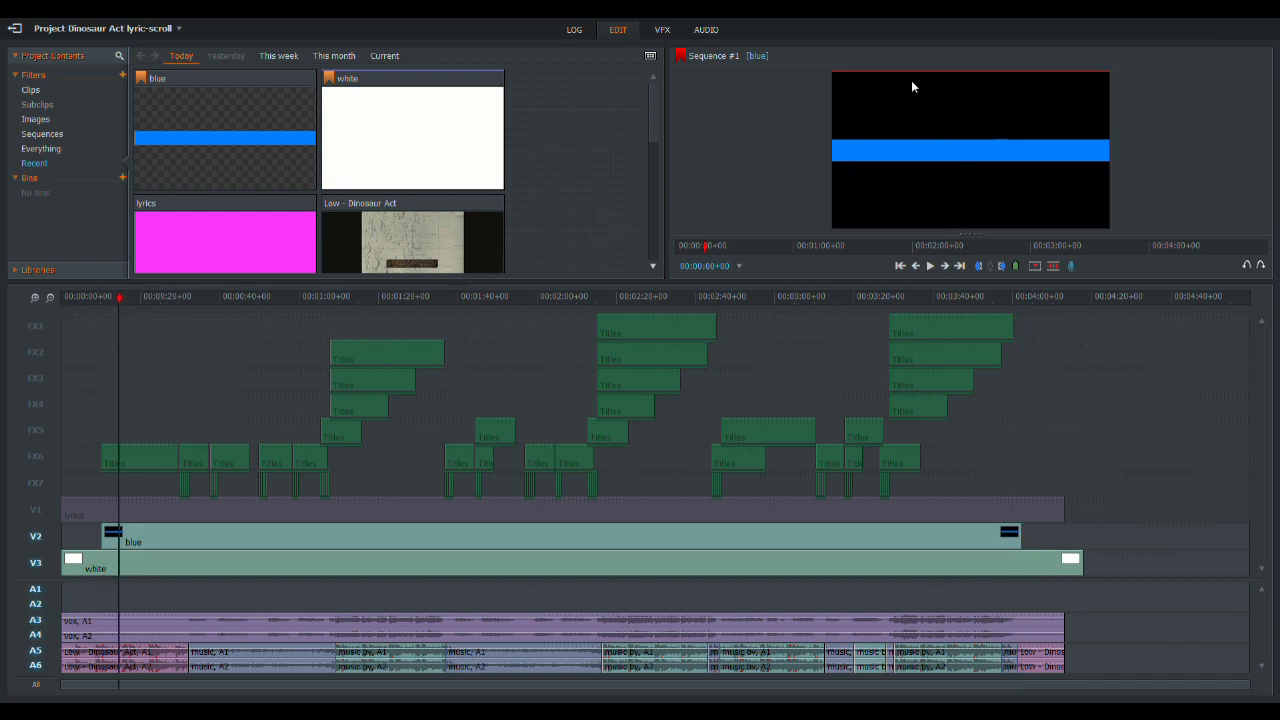
{"action": "left_click", "coordinate": [662, 29]}
{"action": "left_click", "coordinate": [104, 59]}
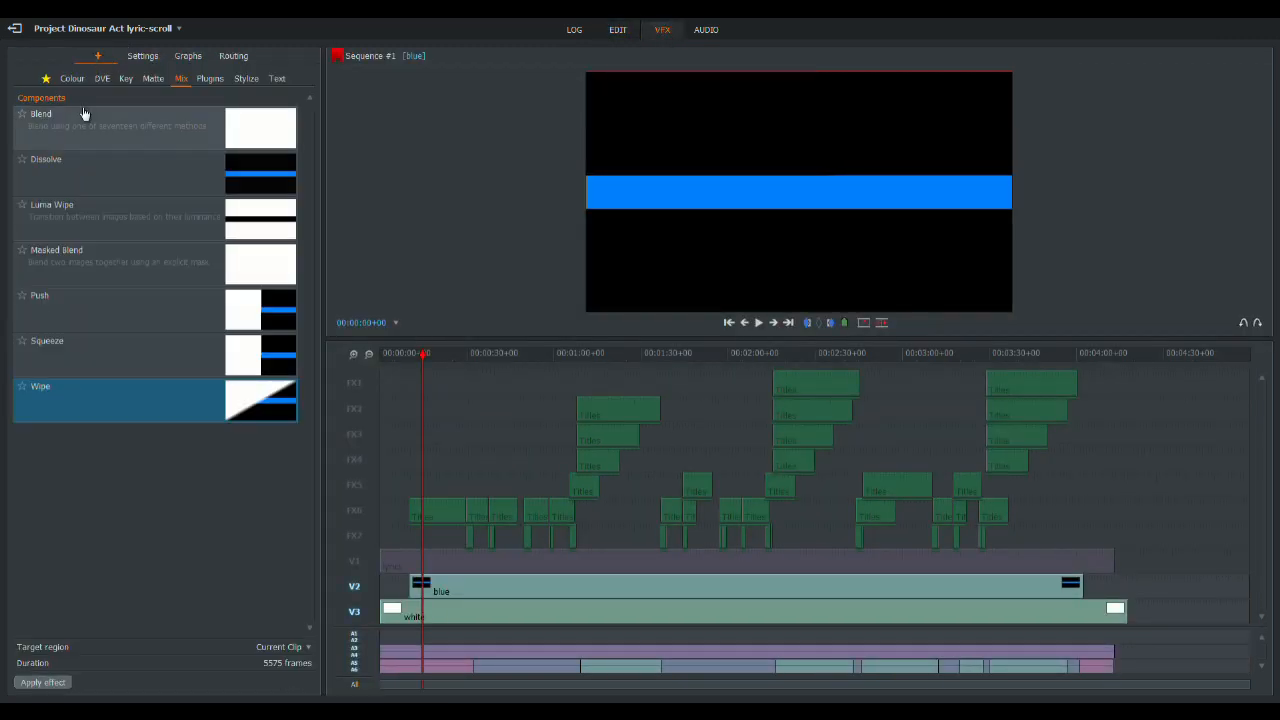
{"action": "left_click", "coordinate": [102, 78]}
{"action": "left_click", "coordinate": [78, 122]}
{"action": "left_click_drag", "start_coordinate": [70, 124], "coordinate": [522, 600]}
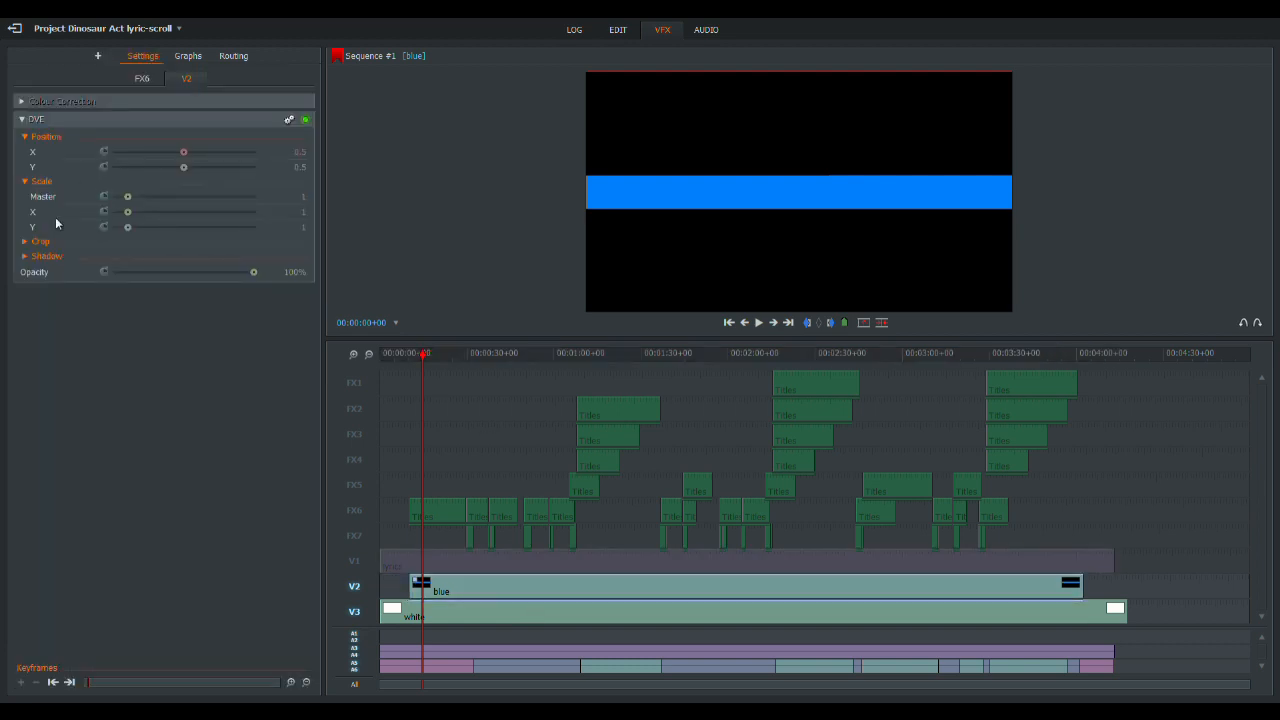
- Crop the blue clip by 43% at the top and 43% at the bottom in its DVE settings
{"action": "left_click", "coordinate": [42, 244]}
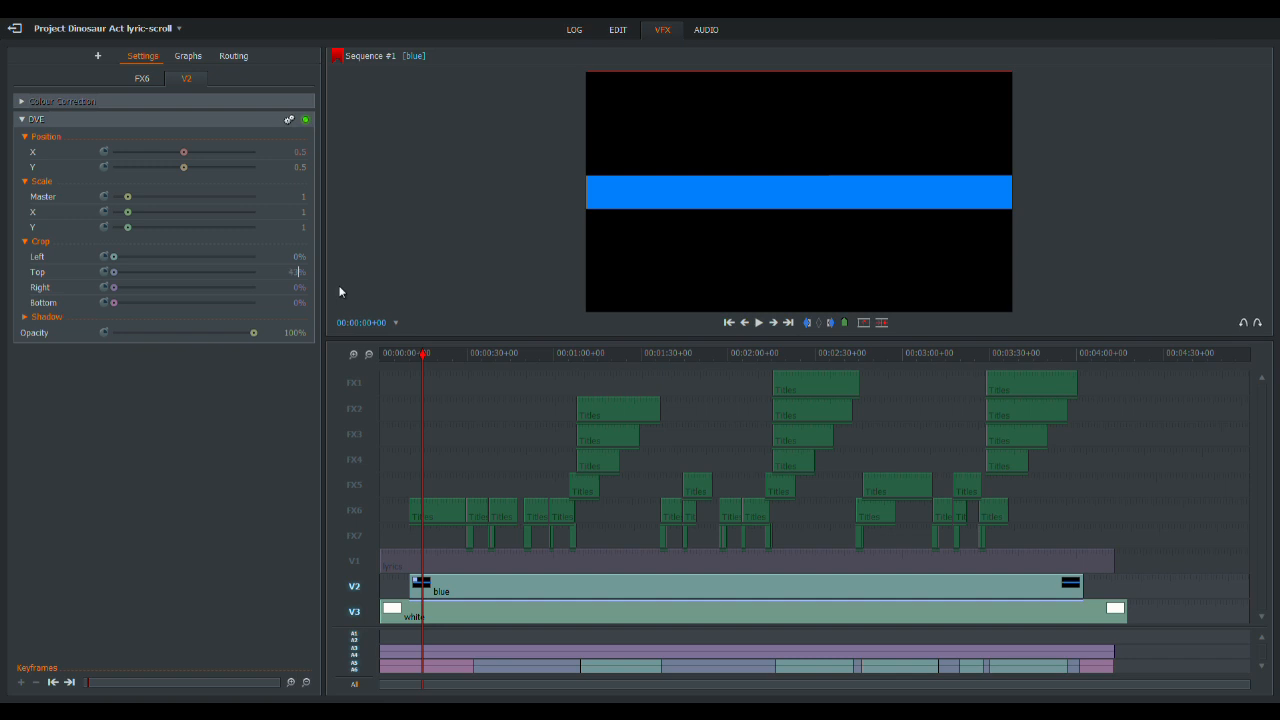
{"action": "key", "text": "Tab"}
{"action": "key", "text": "Tab"}
{"action": "type", "text": "43"}
{"action": "key", "text": "Return"}
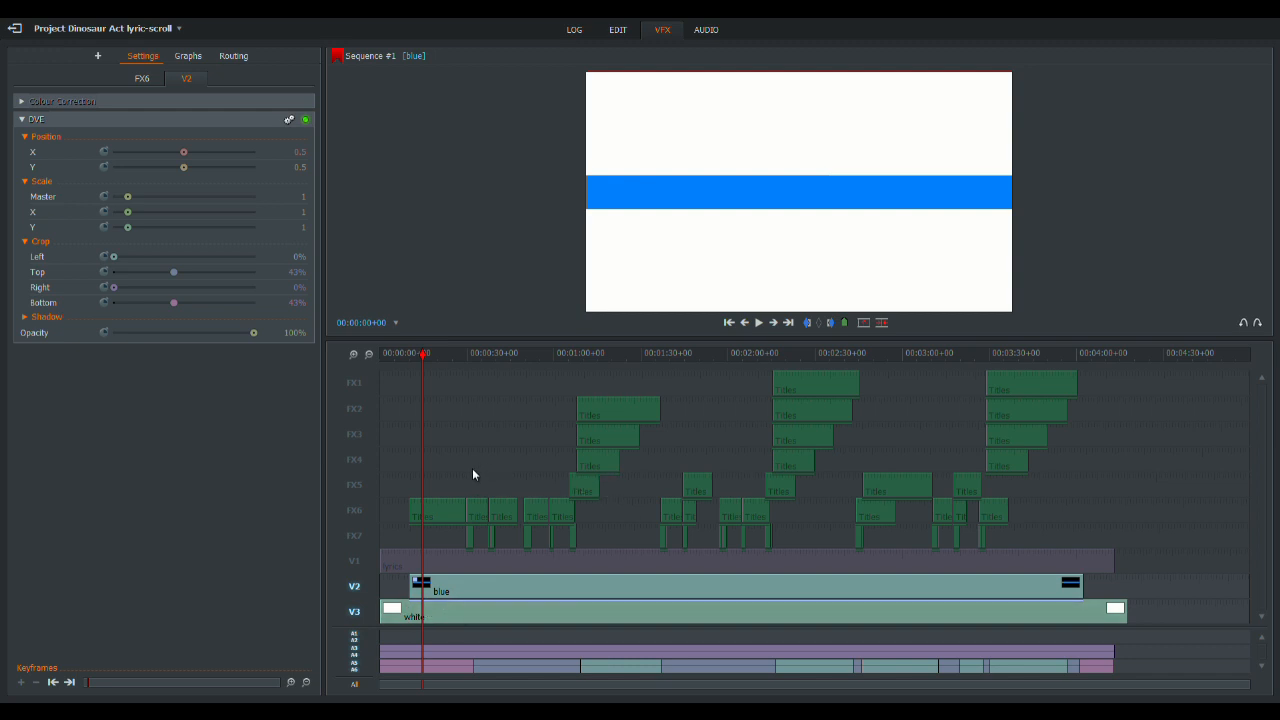
- Disable all tracks and re-enable only V2 and the title tracks FX1 to FX7
{"action": "left_click", "coordinate": [355, 685]}
{"action": "left_click", "coordinate": [356, 688]}
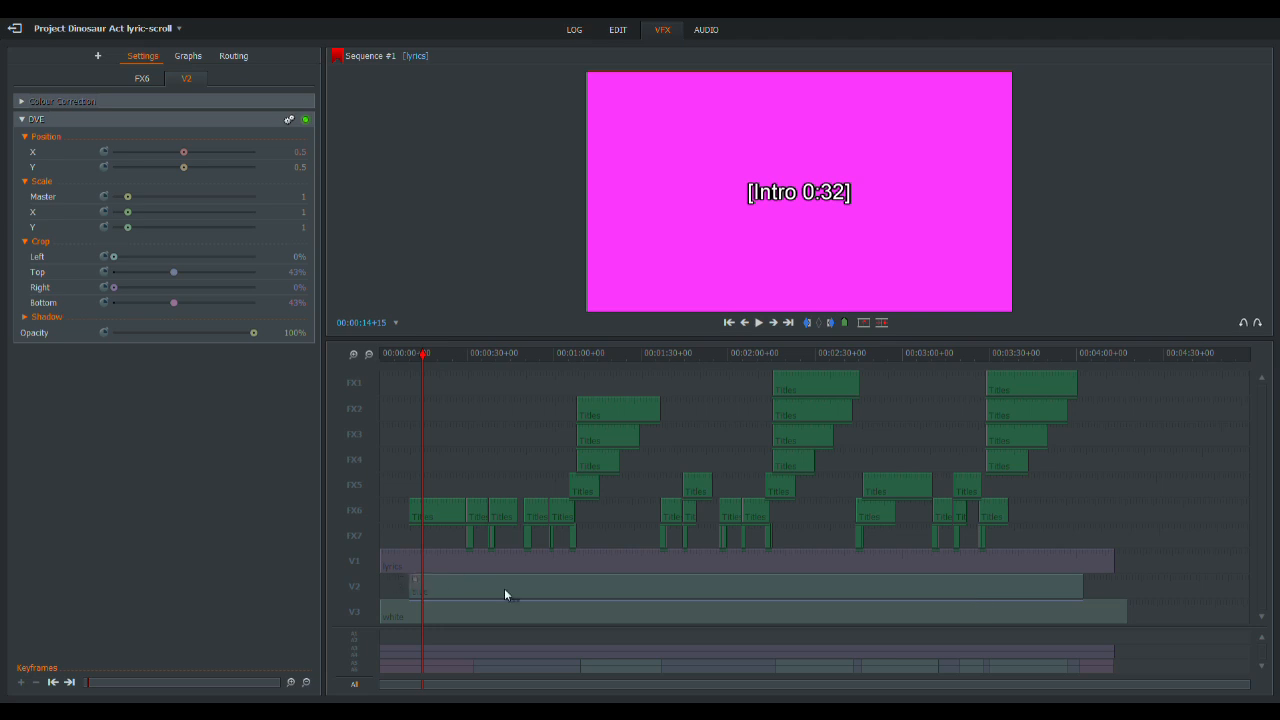
{"action": "left_click", "coordinate": [357, 584]}
{"action": "left_click", "coordinate": [355, 536]}
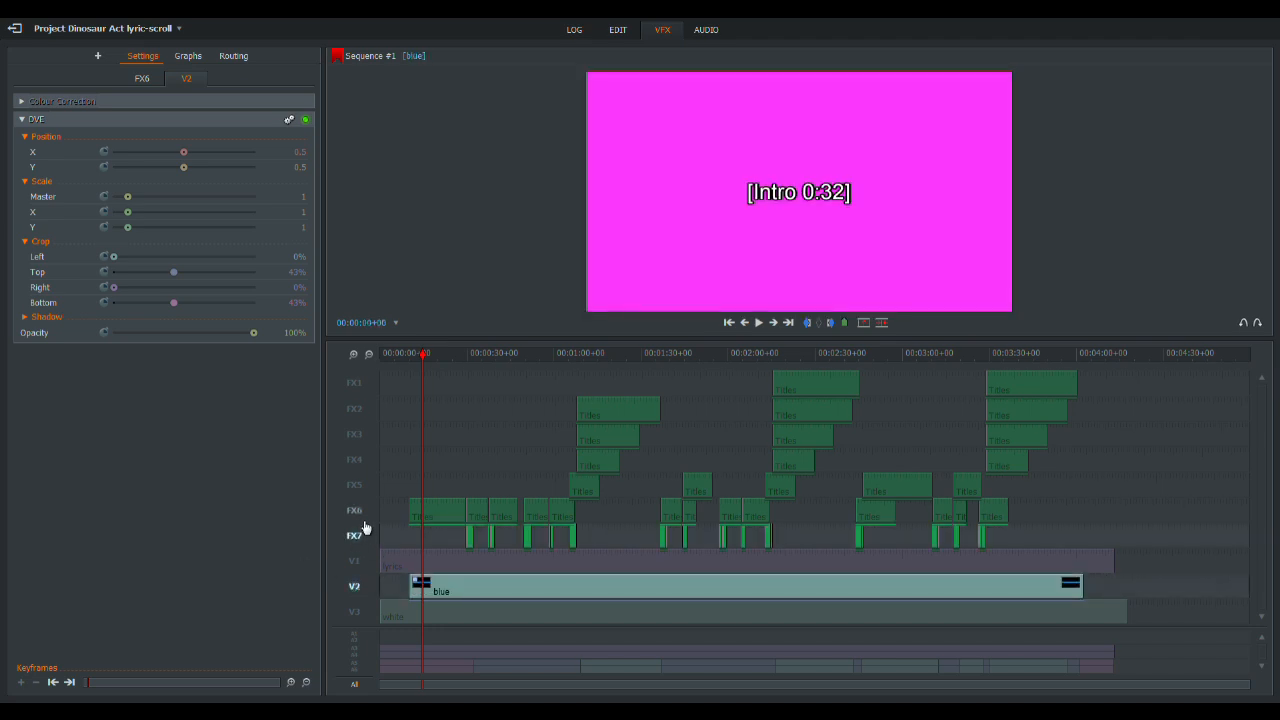
{"action": "left_click", "coordinate": [356, 510]}
{"action": "left_click", "coordinate": [356, 485]}
{"action": "left_click", "coordinate": [356, 459]}
{"action": "left_click", "coordinate": [356, 434]}
{"action": "left_click", "coordinate": [356, 408]}
{"action": "left_click", "coordinate": [356, 382]}
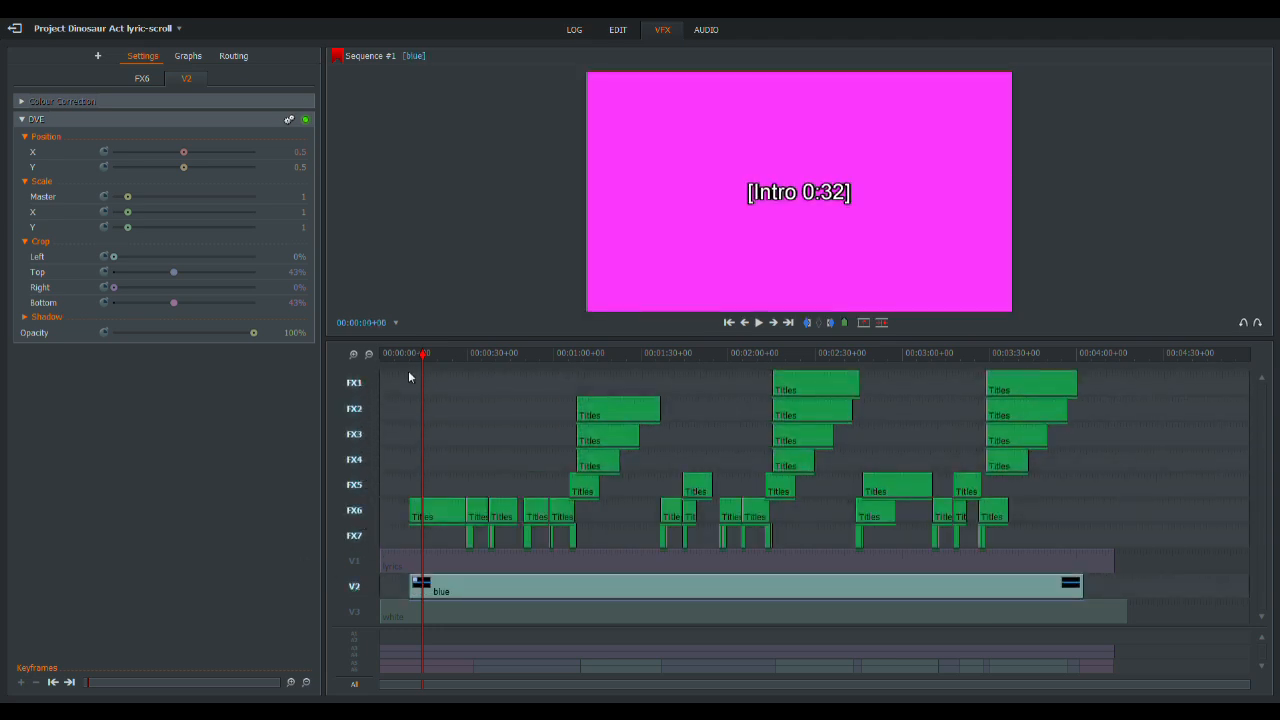
- With V1 kept disabled, split the blue clip on V2 at the end of the Intro title
{"action": "left_click", "coordinate": [438, 355]}
{"action": "left_click_drag", "start_coordinate": [438, 355], "coordinate": [442, 400]}
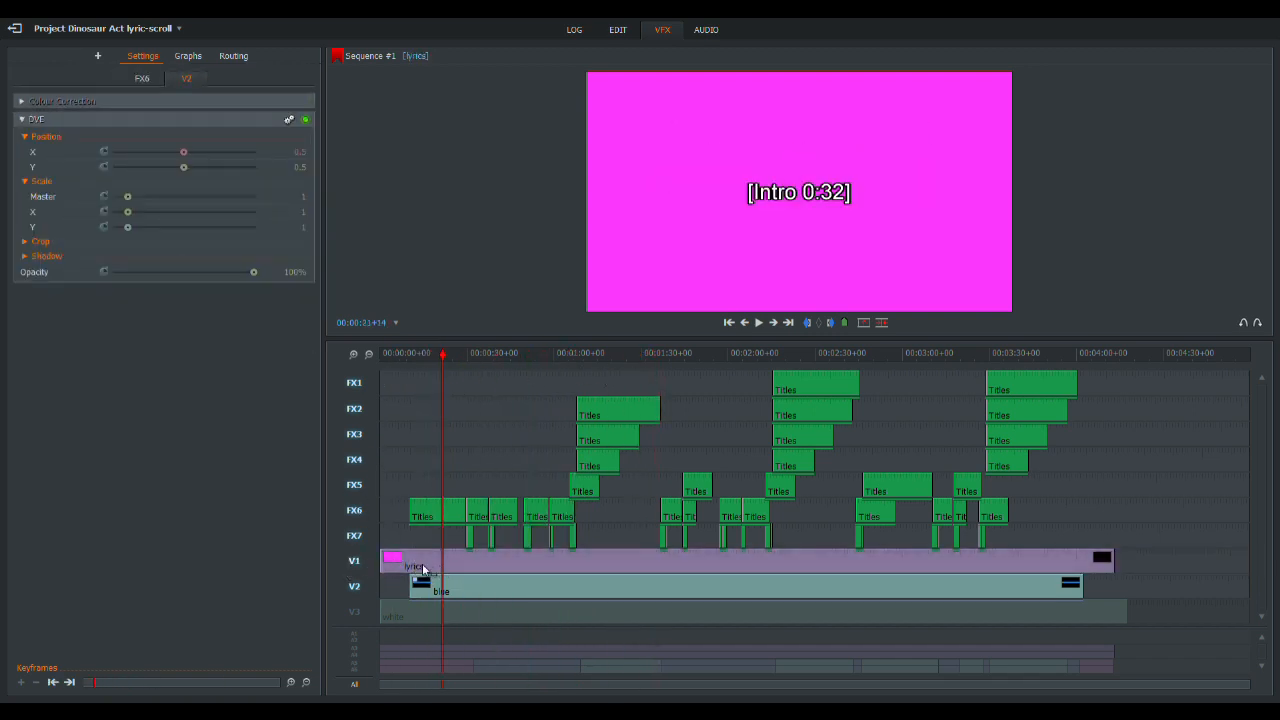
{"action": "left_click", "coordinate": [363, 569]}
{"action": "mouse_move", "coordinate": [426, 358]}
{"action": "left_mouse_down"}
{"action": "mouse_move", "coordinate": [408, 360]}
{"action": "mouse_move", "coordinate": [421, 365]}
{"action": "left_mouse_up"}
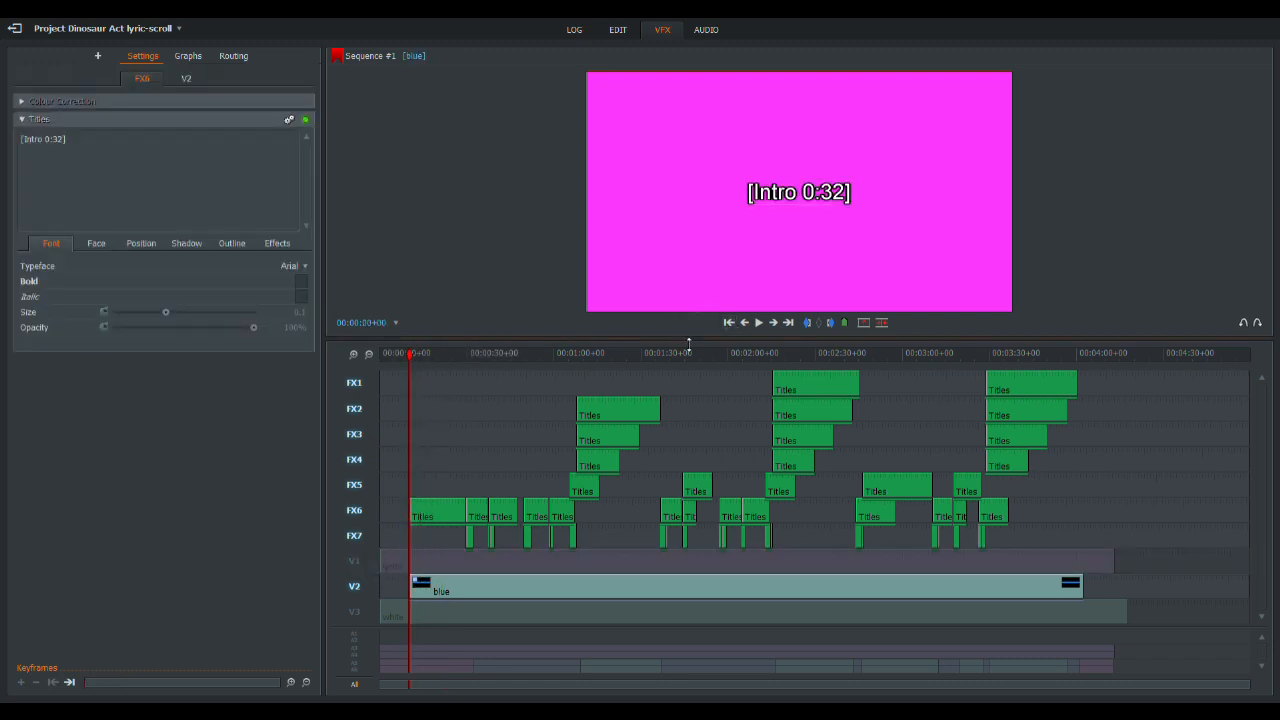
{"action": "left_click", "coordinate": [353, 355]}
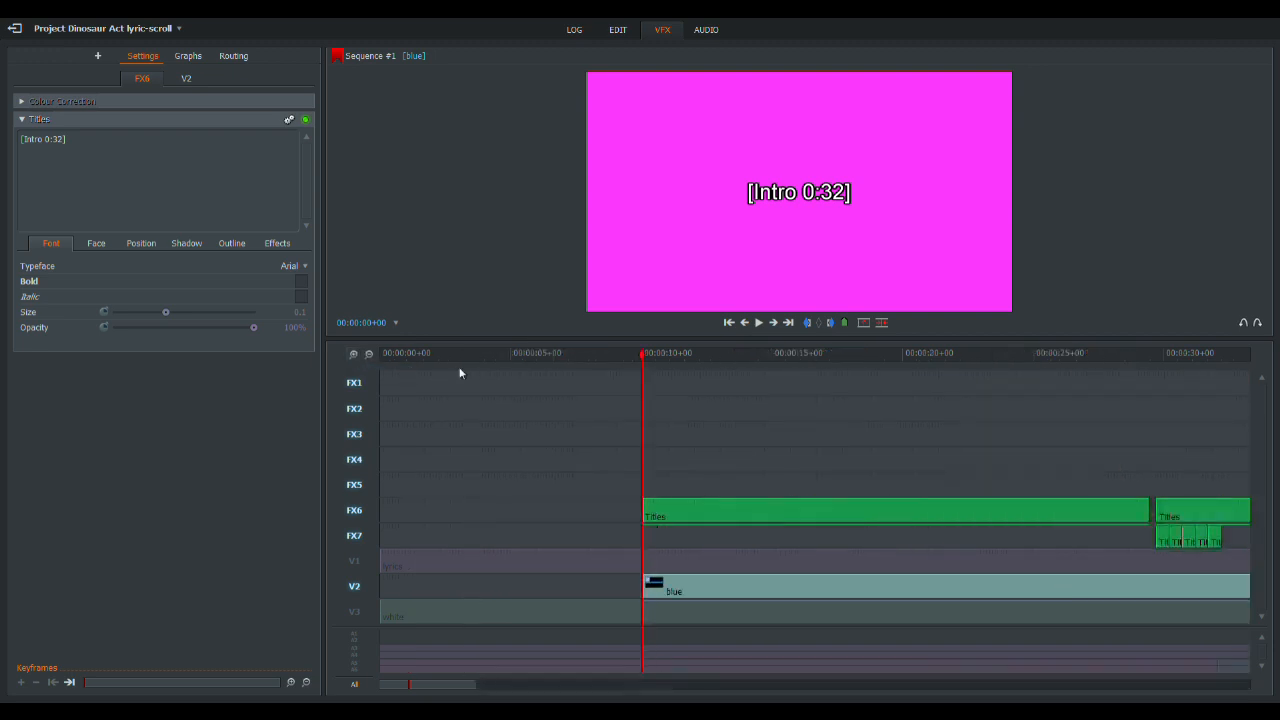
{"action": "left_click", "coordinate": [789, 323]}
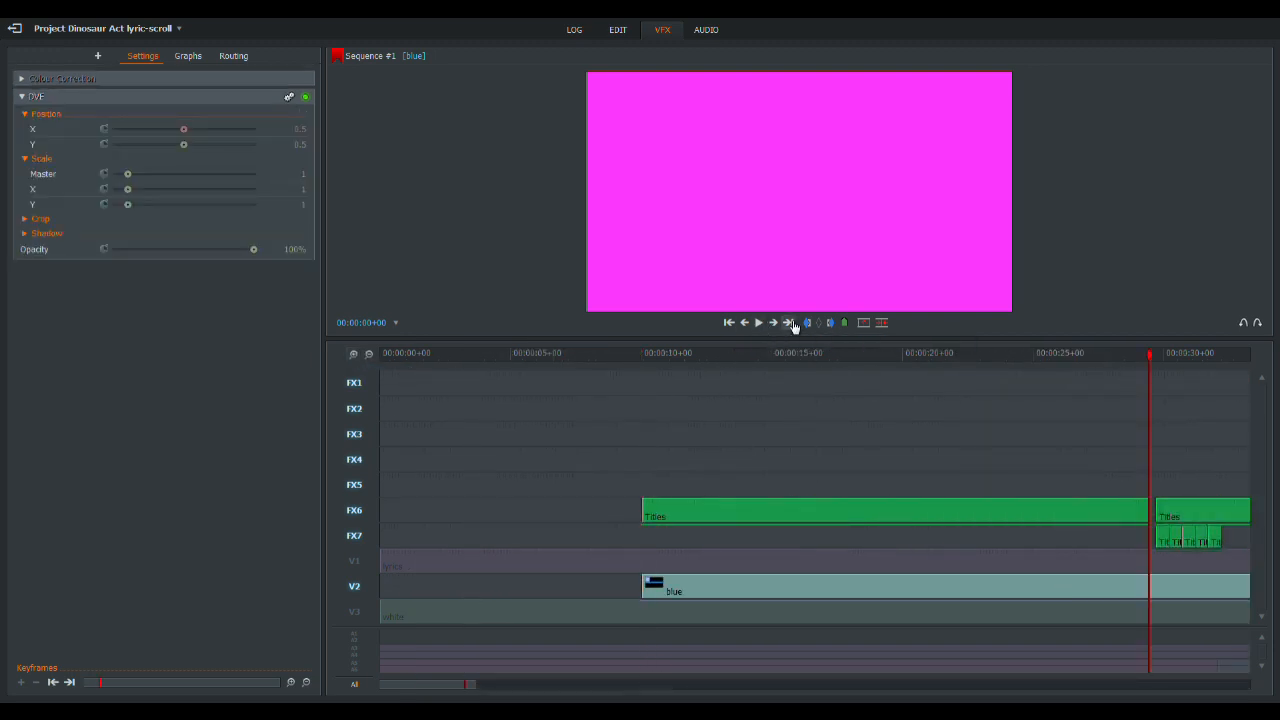
{"action": "key", "text": "c"}
- Split the enabled tracks at the end of the first countdown and delete the blue piece between the Intro title and that cut
{"action": "left_click", "coordinate": [789, 323]}
{"action": "key", "text": "space"}
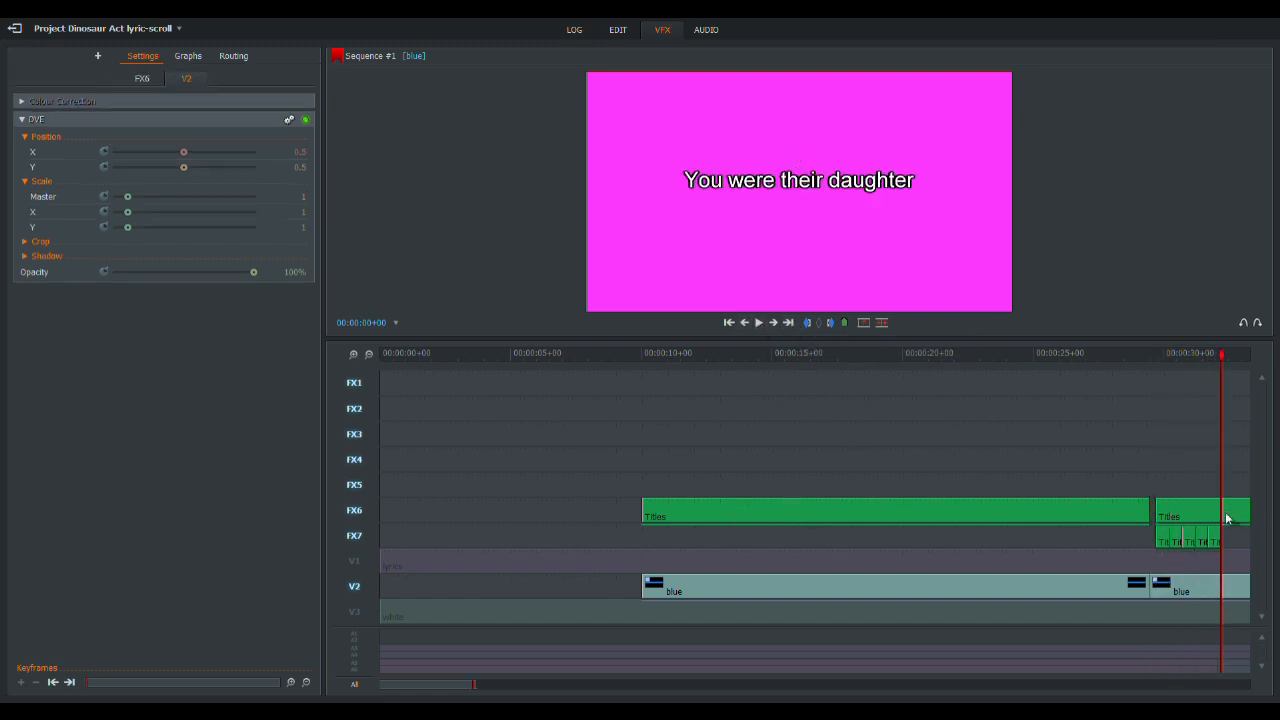
{"action": "key", "text": "c"}
{"action": "left_click", "coordinate": [1184, 591]}
{"action": "key", "text": "Delete"}
- Split the blue clip at the end of the "You were their daughter" title and after the following countdown, and delete the piece between
{"action": "left_click", "coordinate": [790, 323]}
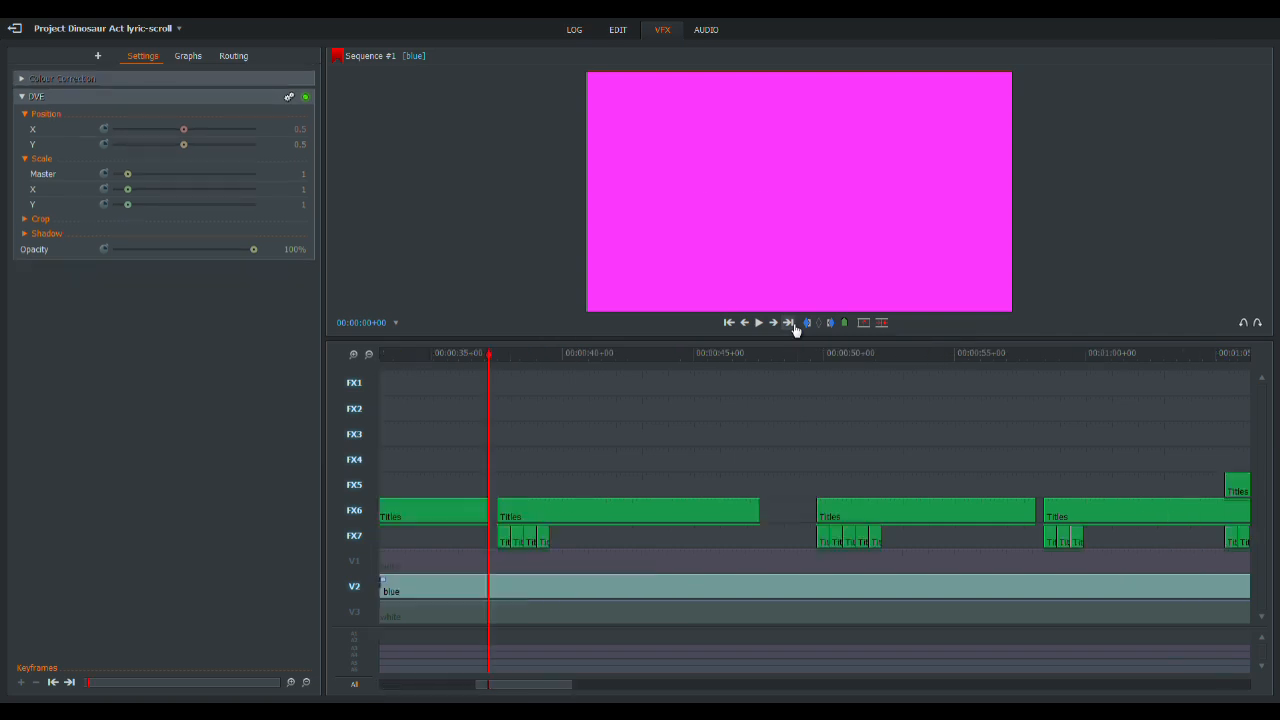
{"action": "key", "text": "c"}
{"action": "left_click", "coordinate": [792, 325]}
{"action": "left_click", "coordinate": [792, 325]}
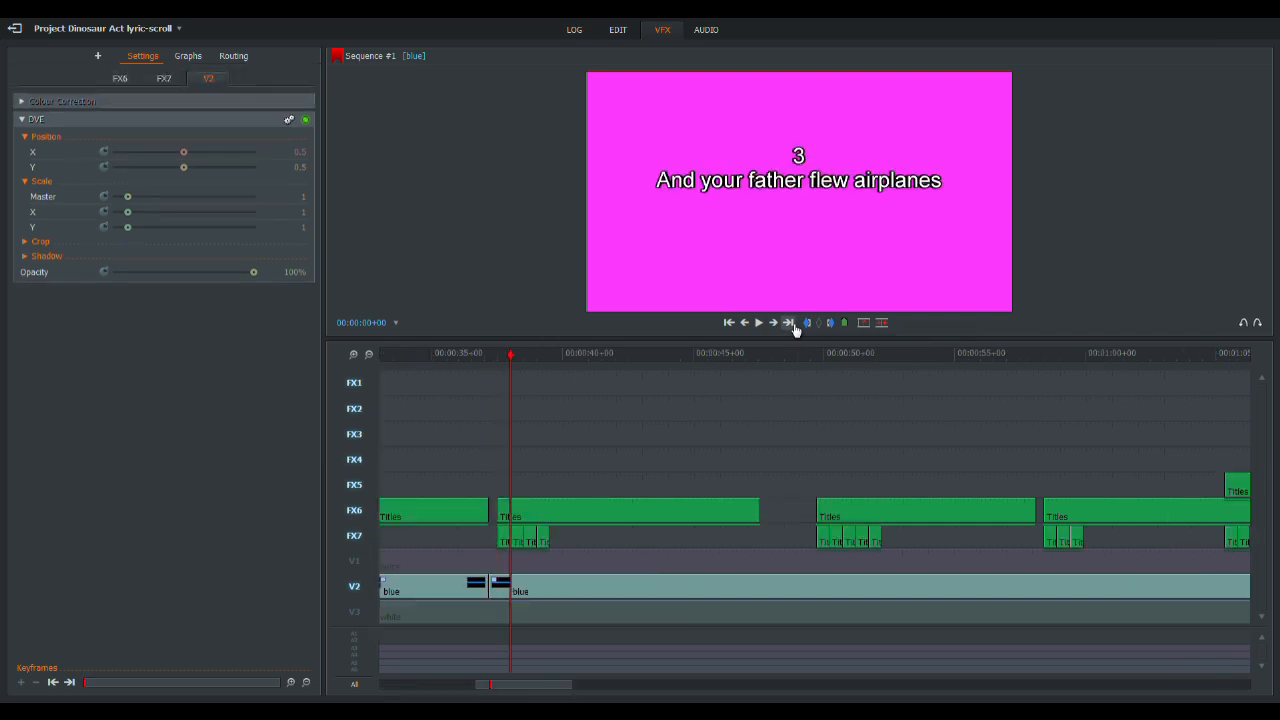
{"action": "left_click", "coordinate": [791, 325]}
{"action": "left_click", "coordinate": [791, 325]}
{"action": "left_click", "coordinate": [789, 326]}
{"action": "key", "text": "c"}
{"action": "left_click", "coordinate": [515, 587]}
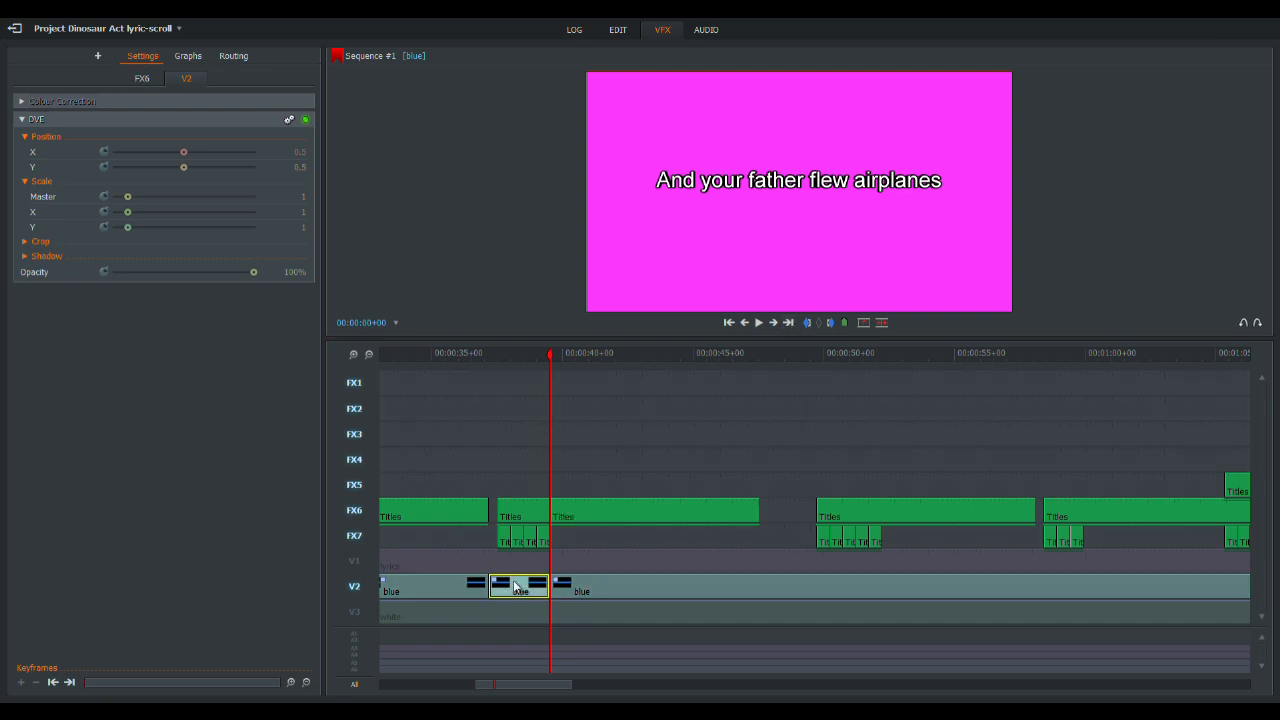
{"action": "key", "text": "Delete"}
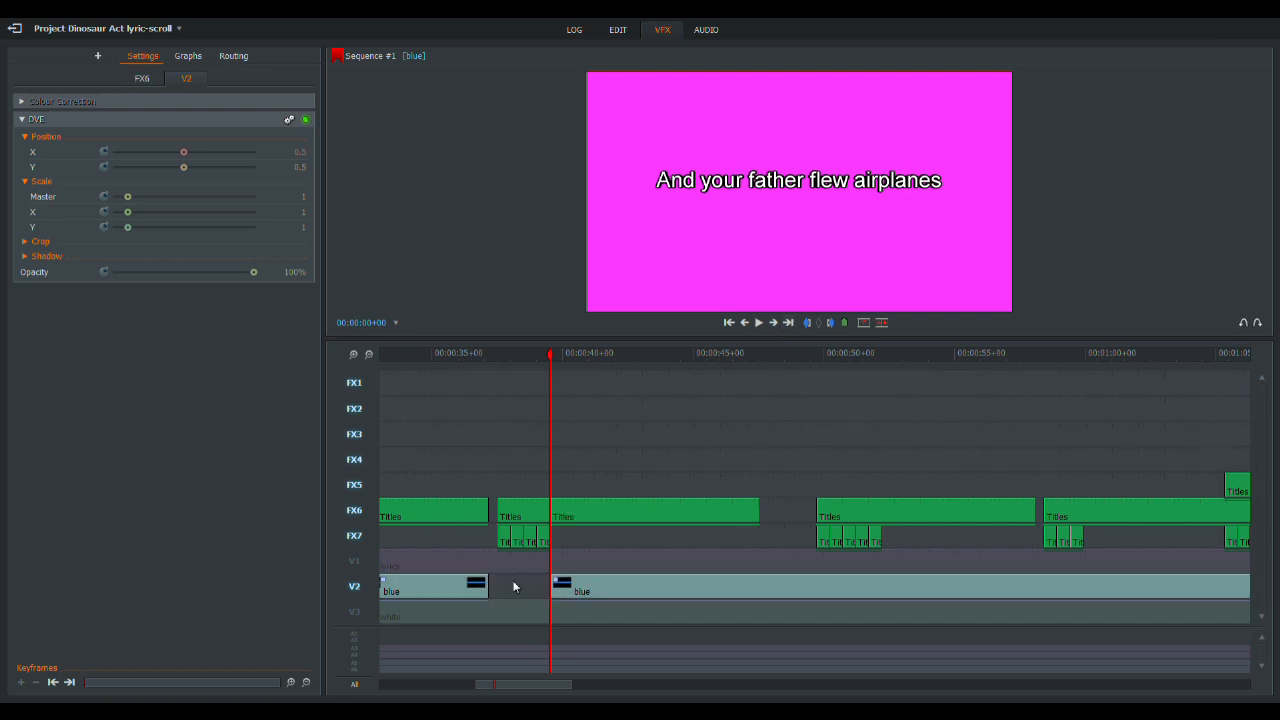
- Split the blue clip at the end of the "And your father flew airplanes" title and keep cutting it to match the remaining lyric titles
{"action": "left_click", "coordinate": [789, 326]}
{"action": "key", "text": "c"}
{"action": "left_click", "coordinate": [789, 326]}
{"action": "left_click", "coordinate": [789, 326]}
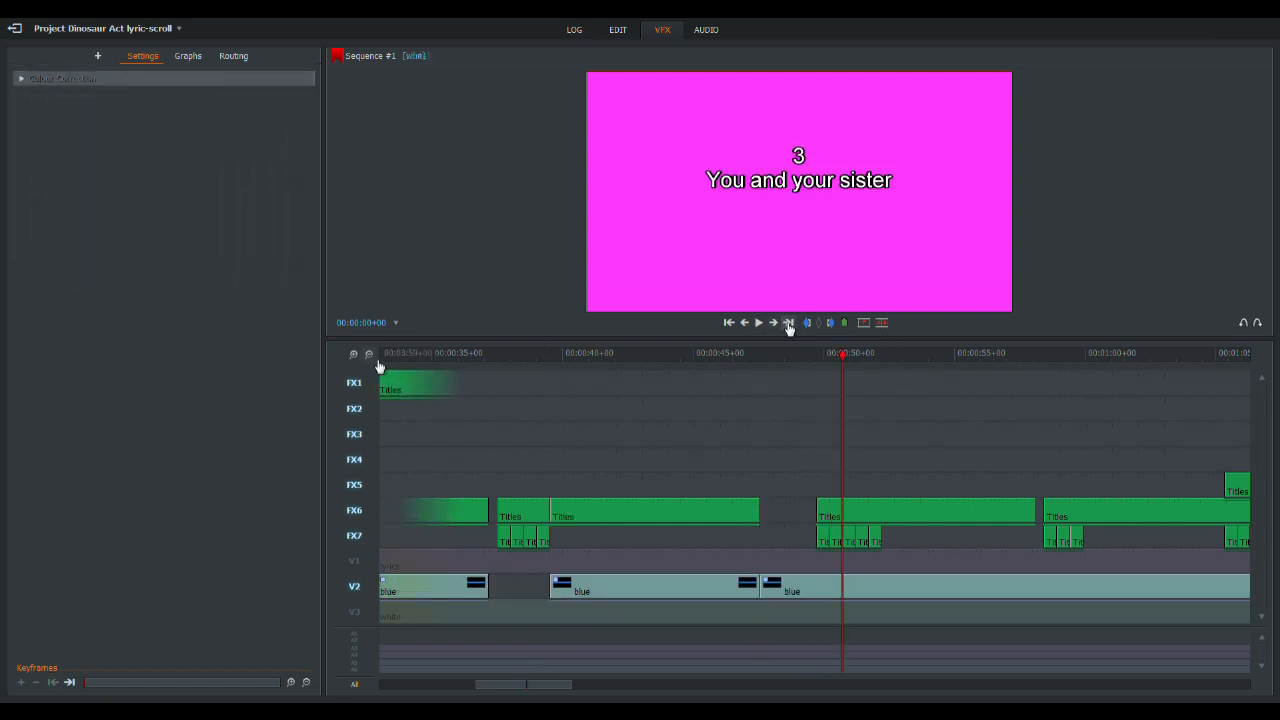
{"action": "left_click", "coordinate": [789, 326]}
{"action": "left_click", "coordinate": [789, 326]}
{"action": "left_click", "coordinate": [376, 360]}
{"action": "left_click", "coordinate": [376, 360]}
{"action": "left_click", "coordinate": [376, 360]}
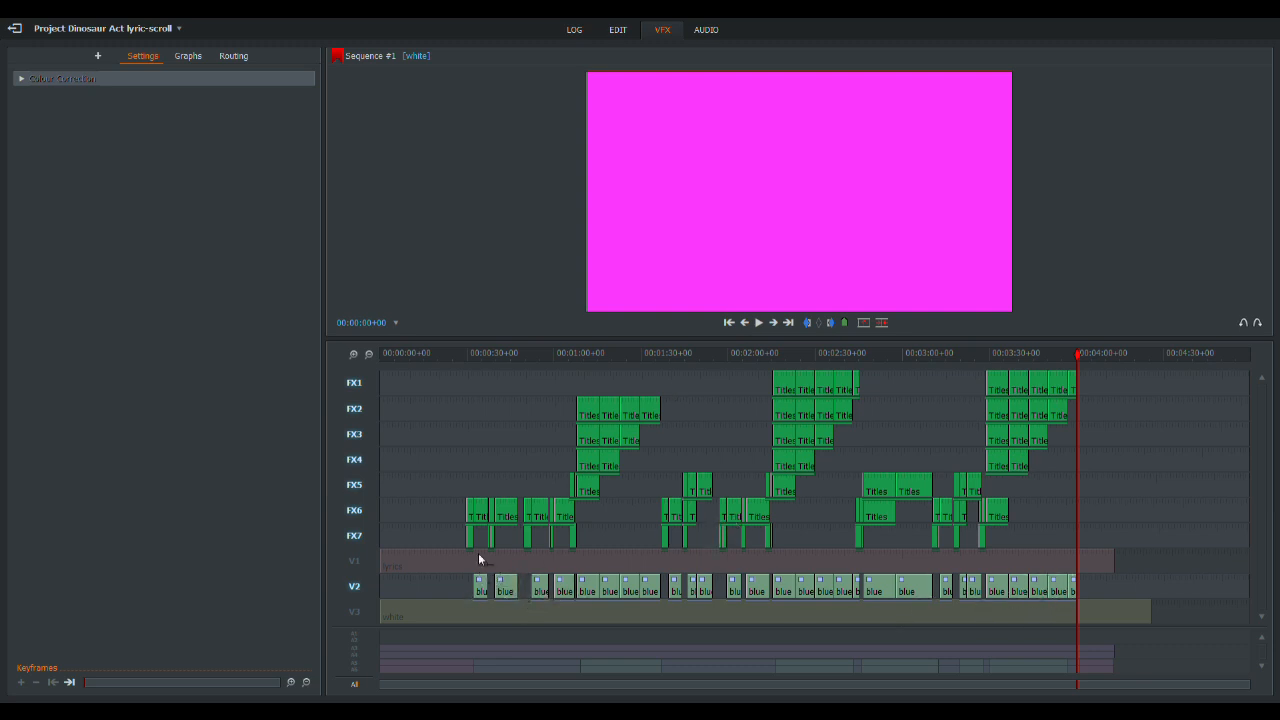
- Delete all title clips on FX1 to FX7 and re-enable tracks V1 and V3
{"action": "left_click_drag", "start_coordinate": [1137, 538], "coordinate": [292, 354]}
{"action": "key", "text": "Delete"}
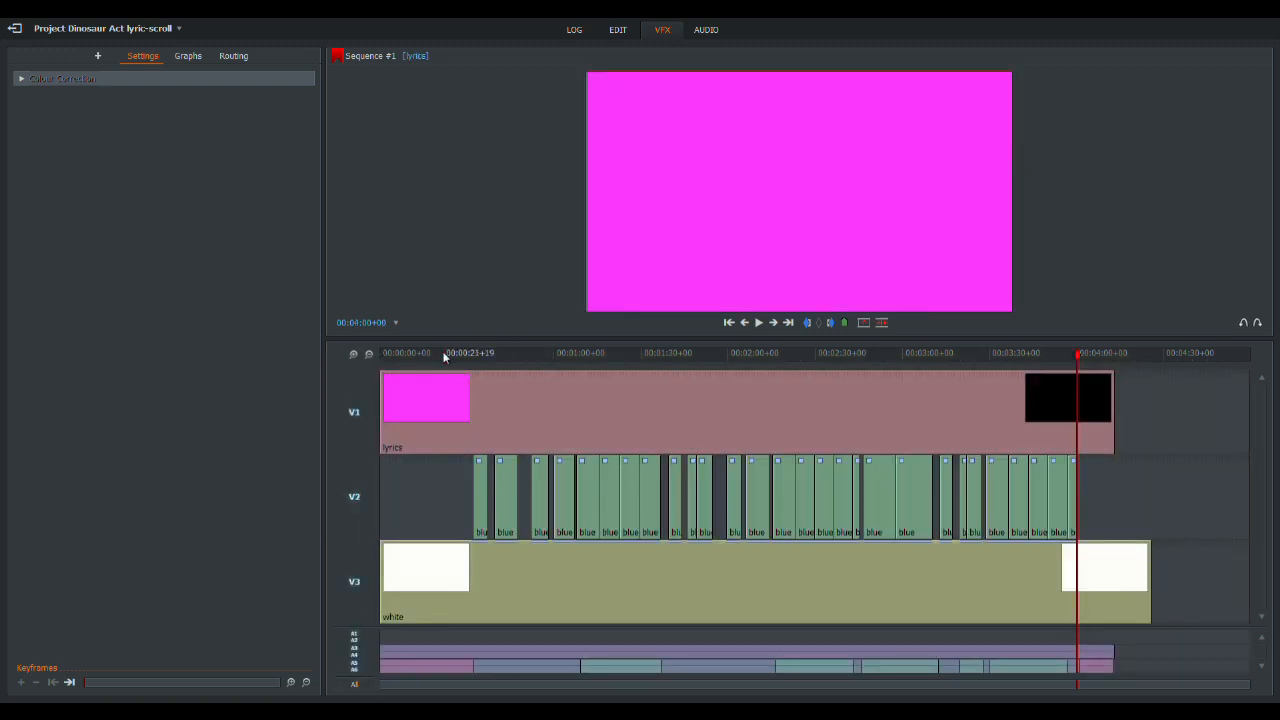
- Apply the Lumakey effect to the lyrics clip on V1, with the playhead over the first blue clip
{"action": "left_click_drag", "start_coordinate": [470, 356], "coordinate": [482, 362]}
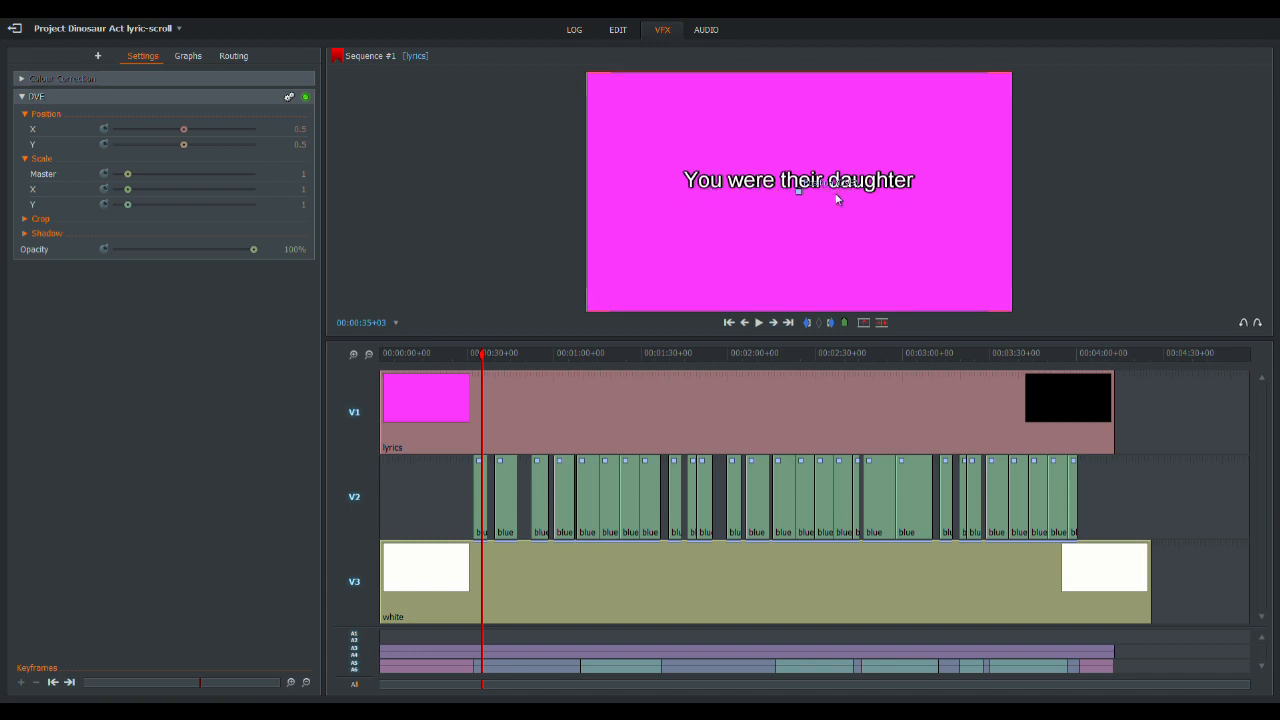
{"action": "left_click", "coordinate": [99, 58]}
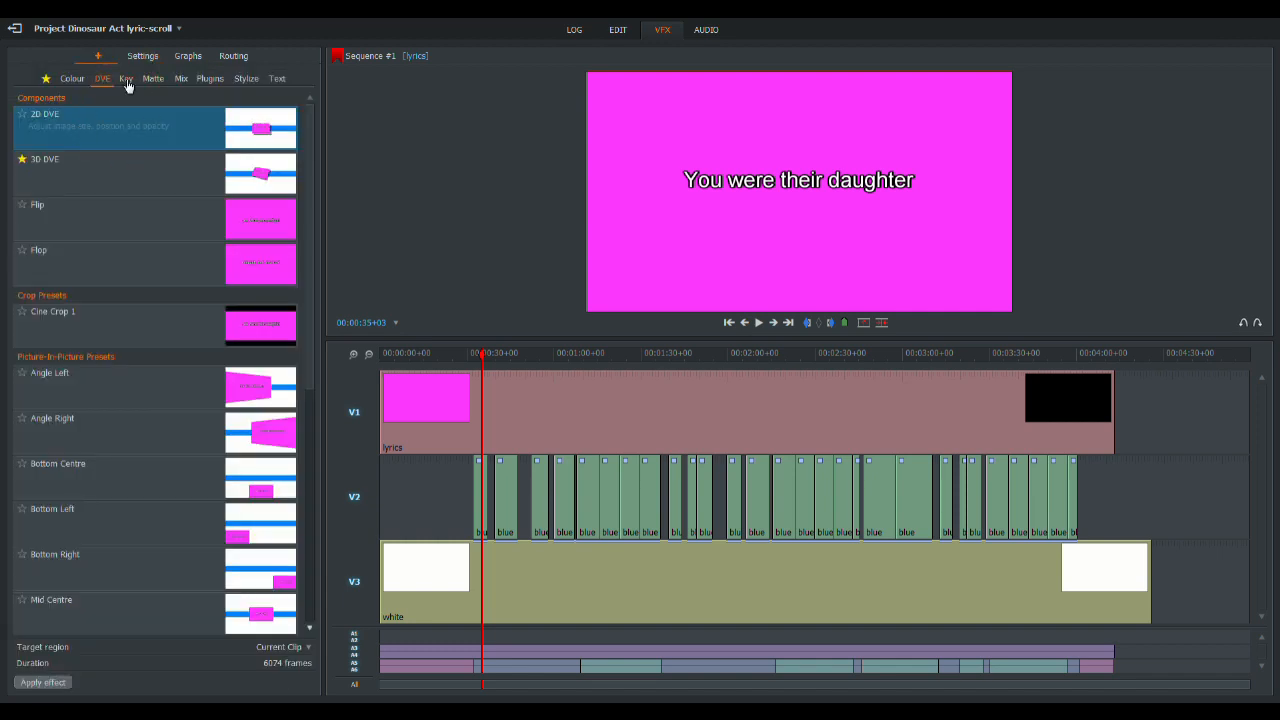
{"action": "left_click", "coordinate": [126, 80]}
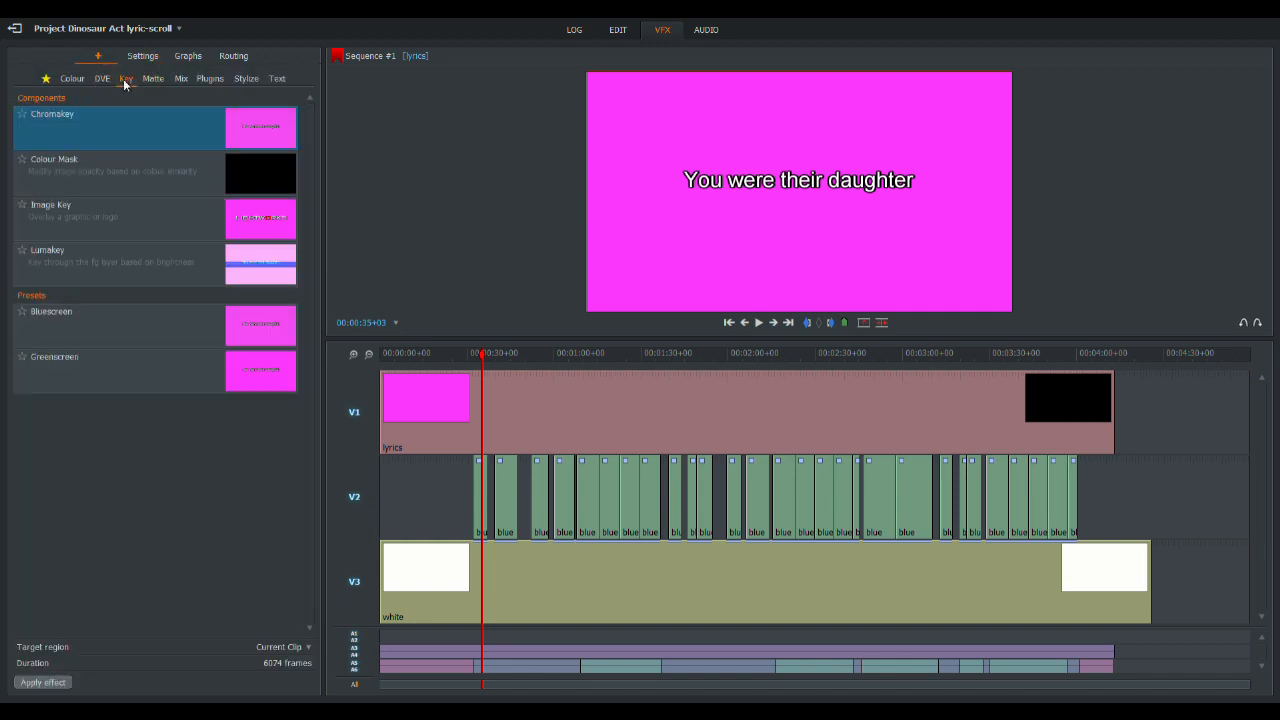
{"action": "left_click", "coordinate": [65, 268]}
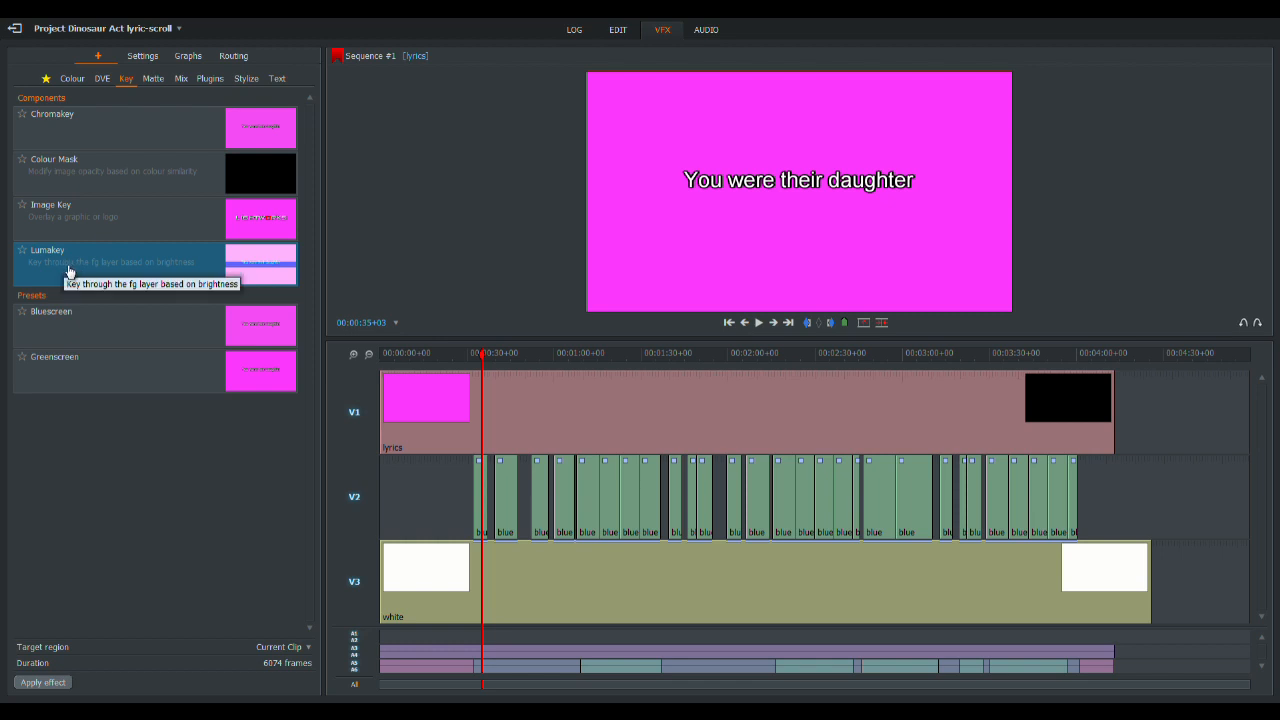
{"action": "left_click_drag", "start_coordinate": [68, 270], "coordinate": [614, 400]}
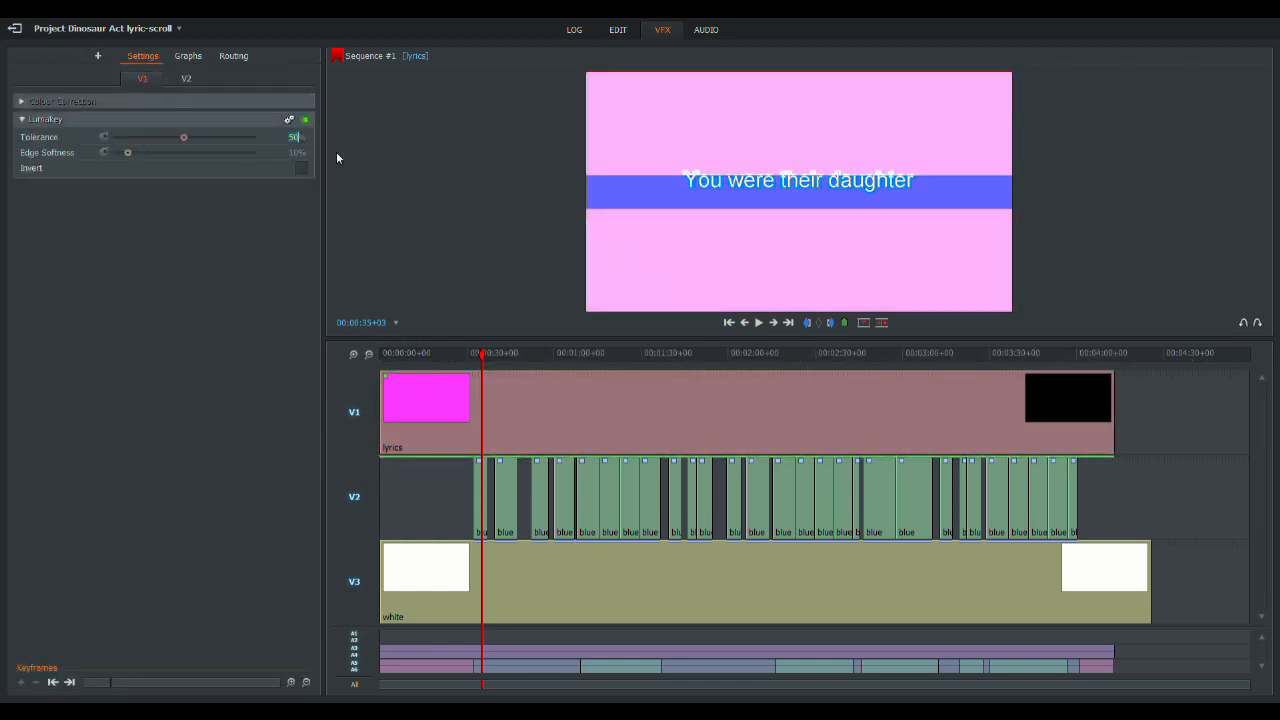
- Set the Lumakey tolerance to 53.8% and edge softness to 0%, and invert the key
{"action": "type", "text": "53.6"}
{"action": "key", "text": "Tab"}
{"action": "type", "text": "0"}
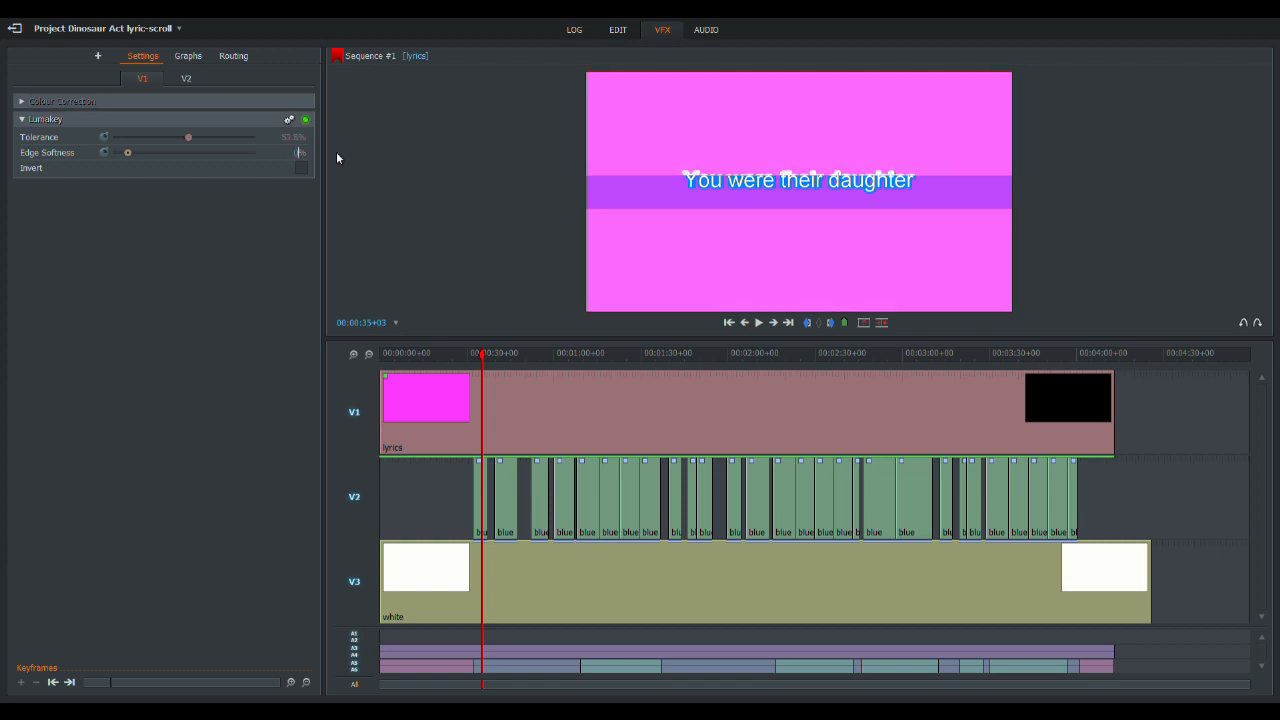
{"action": "key", "text": "Tab"}
{"action": "key", "text": "space"}
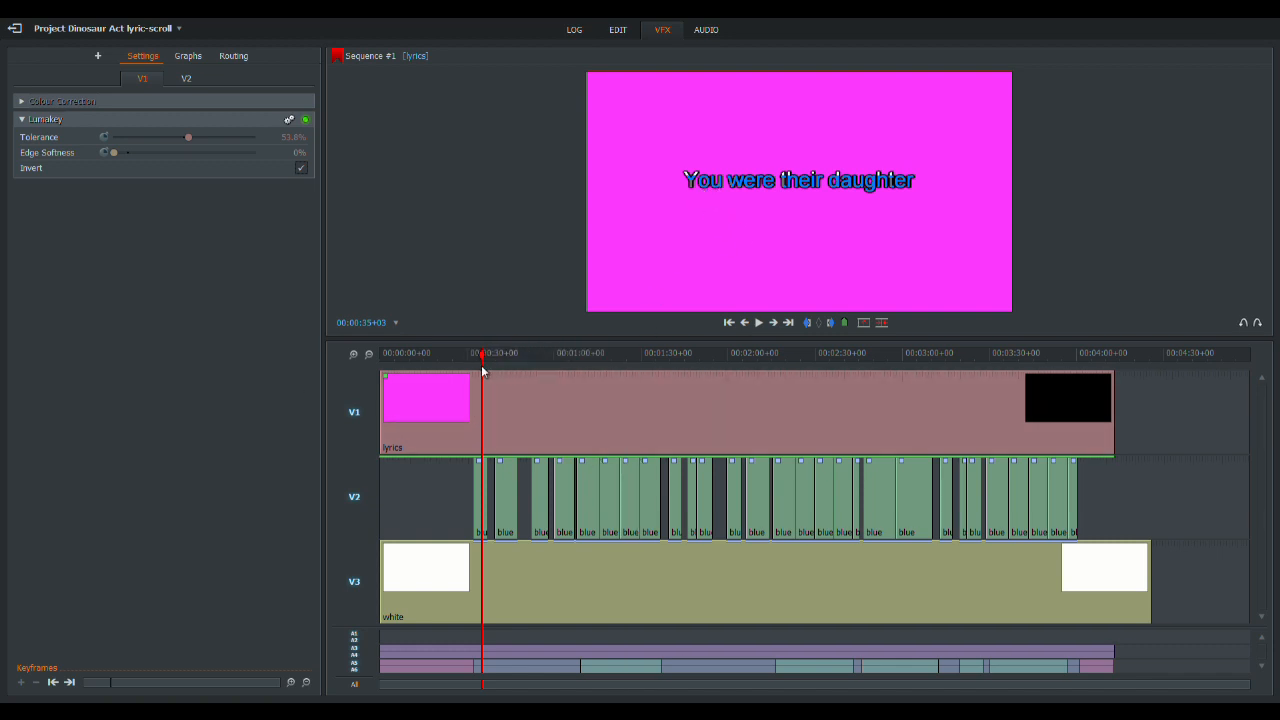
- With V1 temporarily disabled, try raising the first blue clip's DVE Y position to about 0.714
{"action": "left_click_drag", "start_coordinate": [497, 354], "coordinate": [484, 390]}
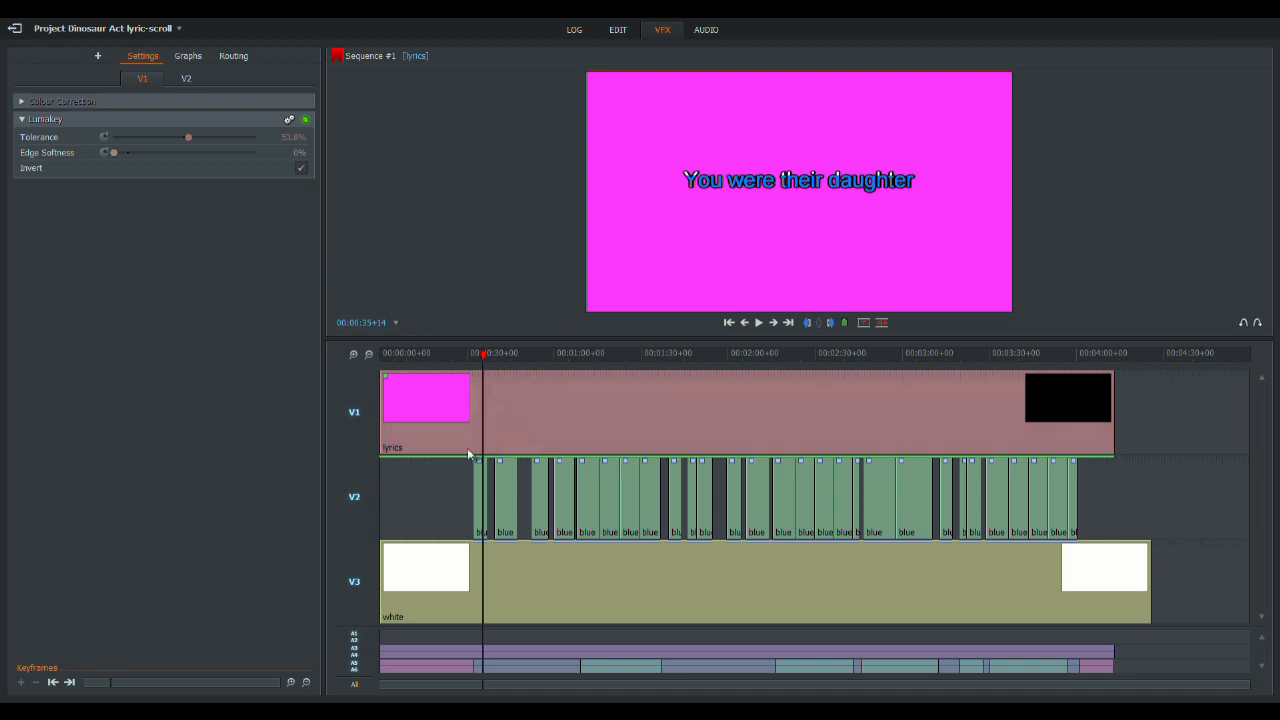
{"action": "left_click", "coordinate": [33, 119]}
{"action": "left_click", "coordinate": [193, 79]}
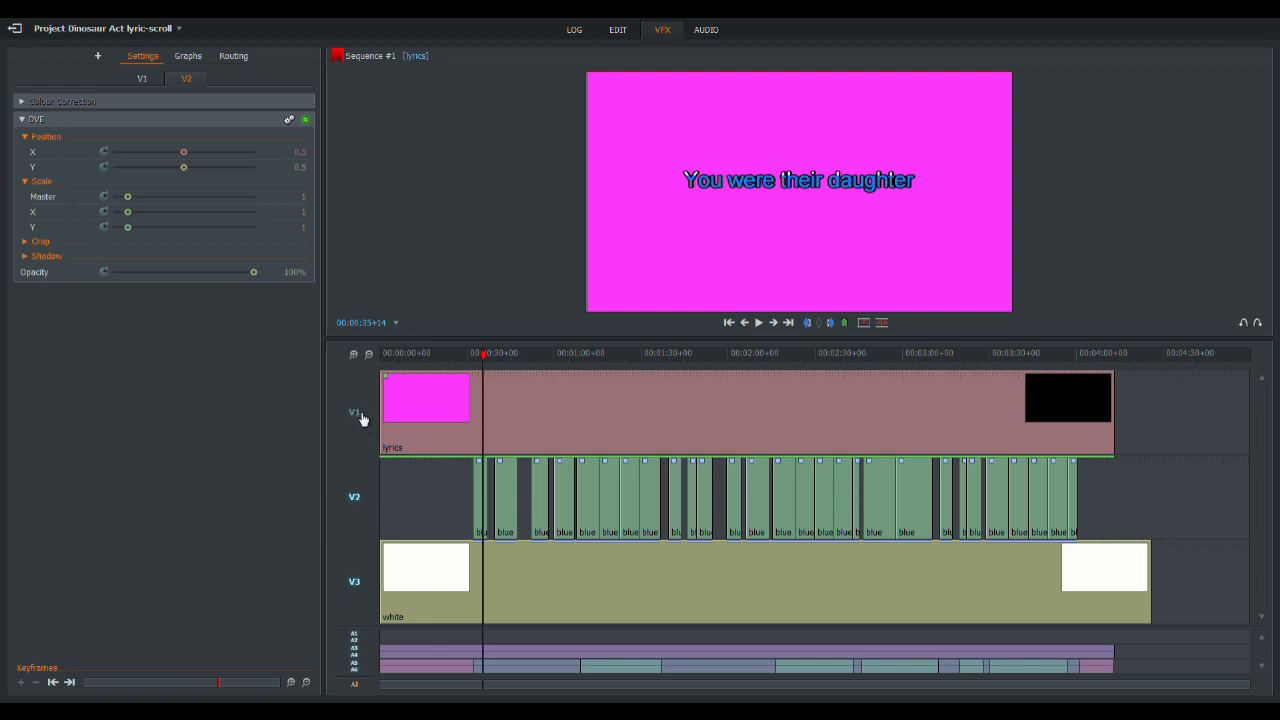
{"action": "left_click", "coordinate": [360, 413]}
{"action": "mouse_move", "coordinate": [500, 354]}
{"action": "left_mouse_down"}
{"action": "mouse_move", "coordinate": [1023, 357]}
{"action": "mouse_move", "coordinate": [443, 357]}
{"action": "mouse_move", "coordinate": [480, 357]}
{"action": "left_mouse_up"}
{"action": "left_click", "coordinate": [186, 78]}
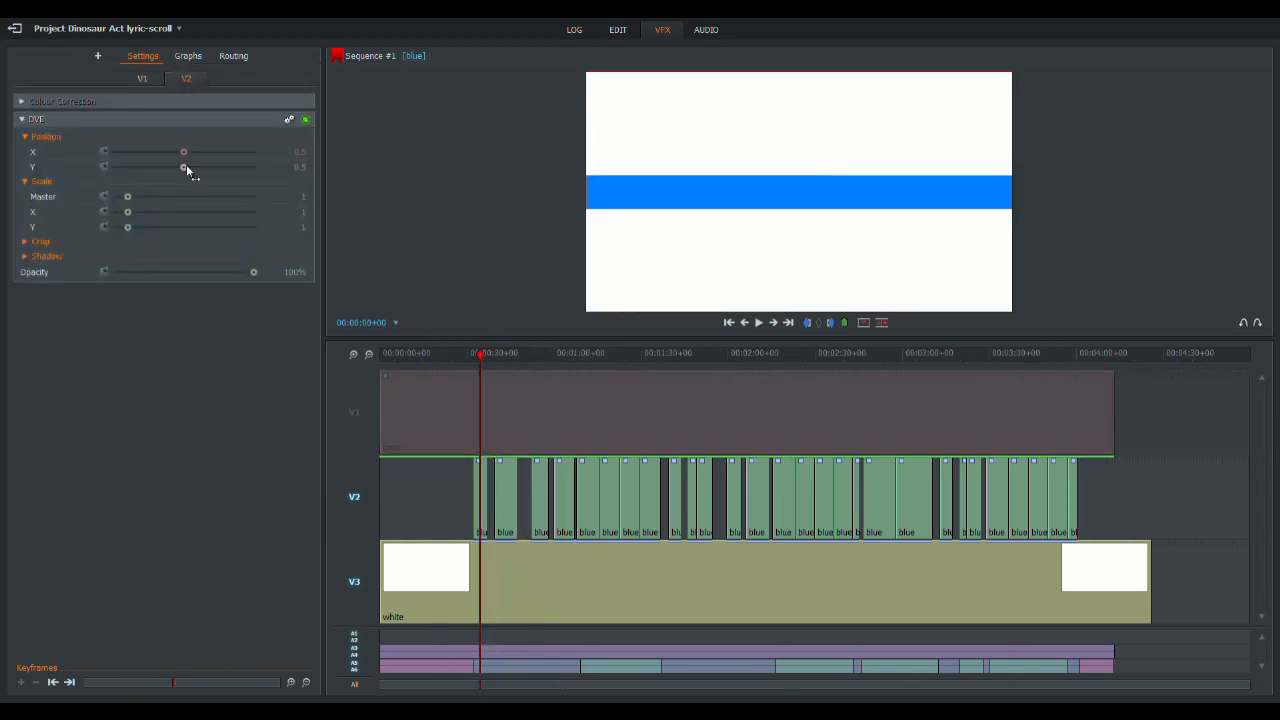
{"action": "left_click_drag", "start_coordinate": [186, 168], "coordinate": [193, 167]}
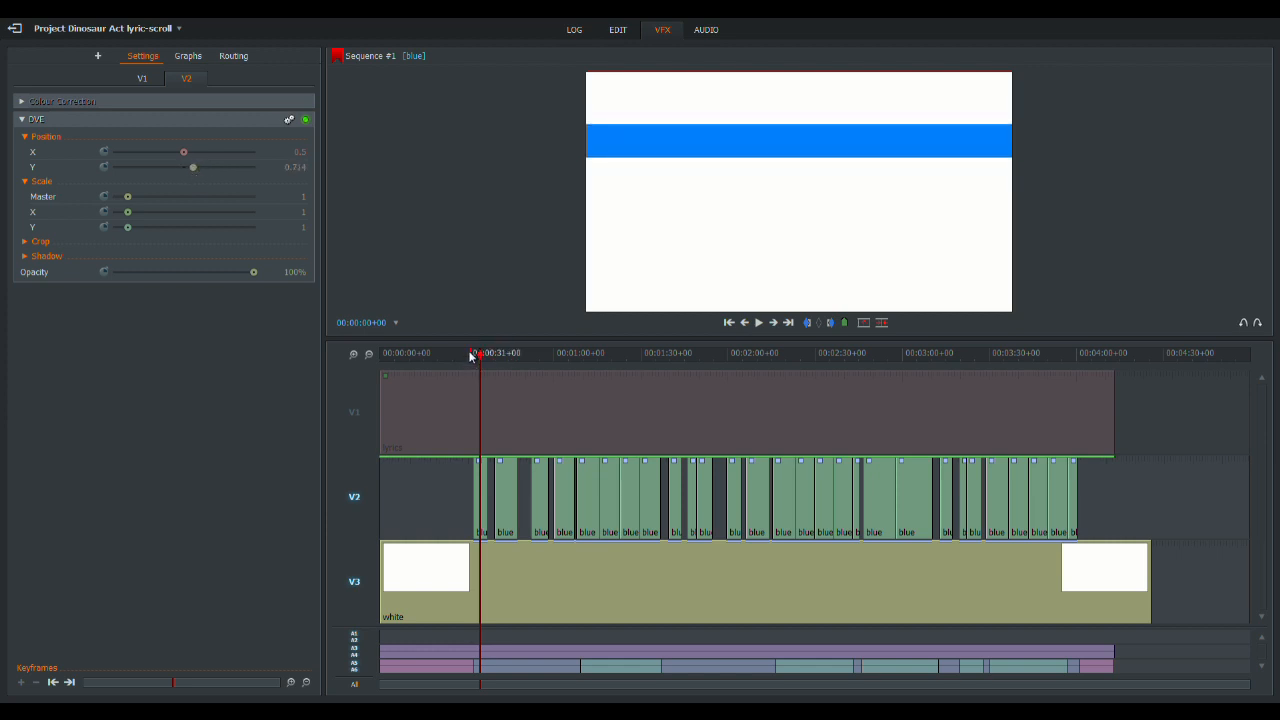
{"action": "left_click", "coordinate": [354, 411]}
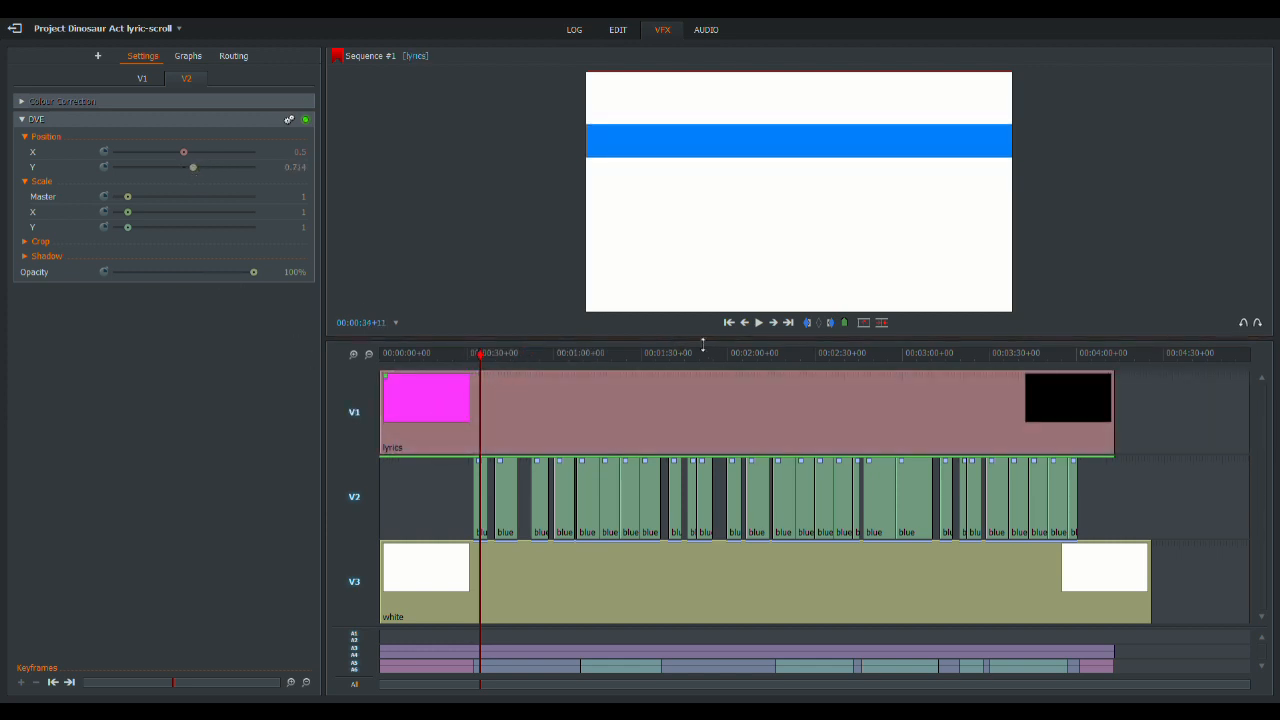
- Set the first blue clip's DVE position to Y 0.542 and X -0.286, checking the bar with V1 briefly disabled
{"action": "left_click", "coordinate": [480, 355]}
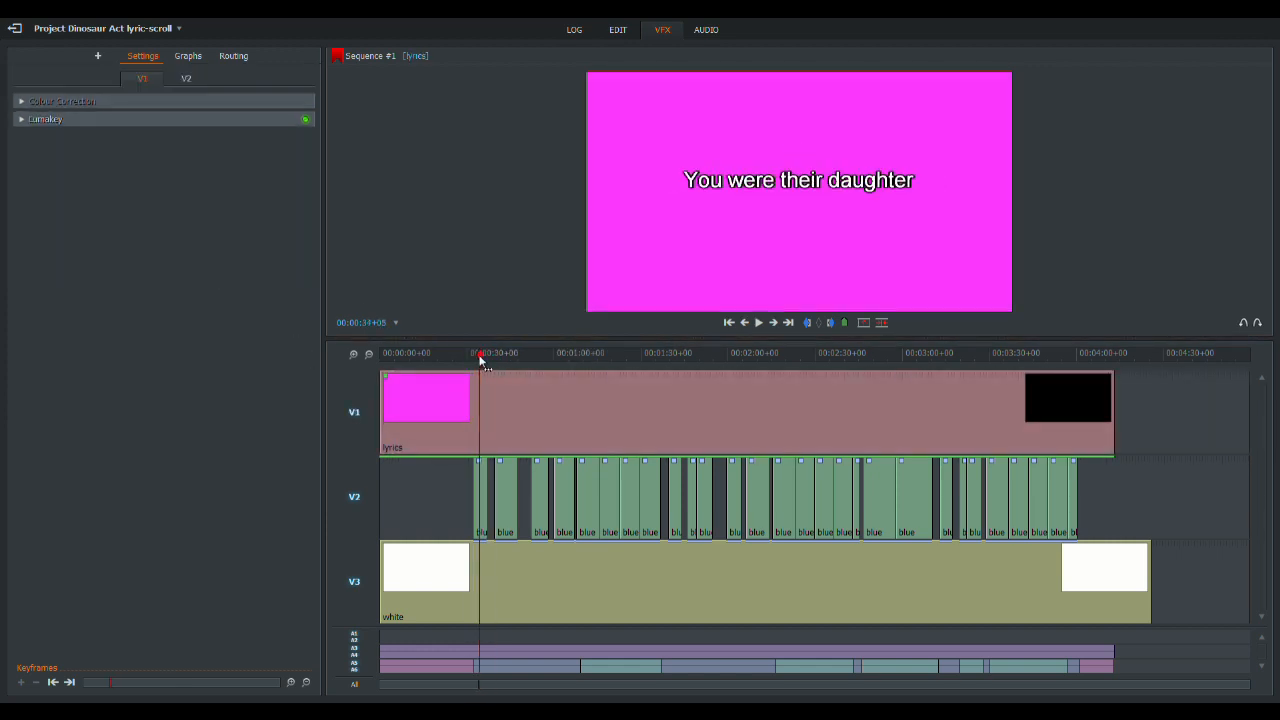
{"action": "left_click", "coordinate": [176, 80]}
{"action": "mouse_move", "coordinate": [182, 175]}
{"action": "left_mouse_down"}
{"action": "mouse_move", "coordinate": [160, 171]}
{"action": "mouse_move", "coordinate": [189, 171]}
{"action": "mouse_move", "coordinate": [186, 186]}
{"action": "left_mouse_up"}
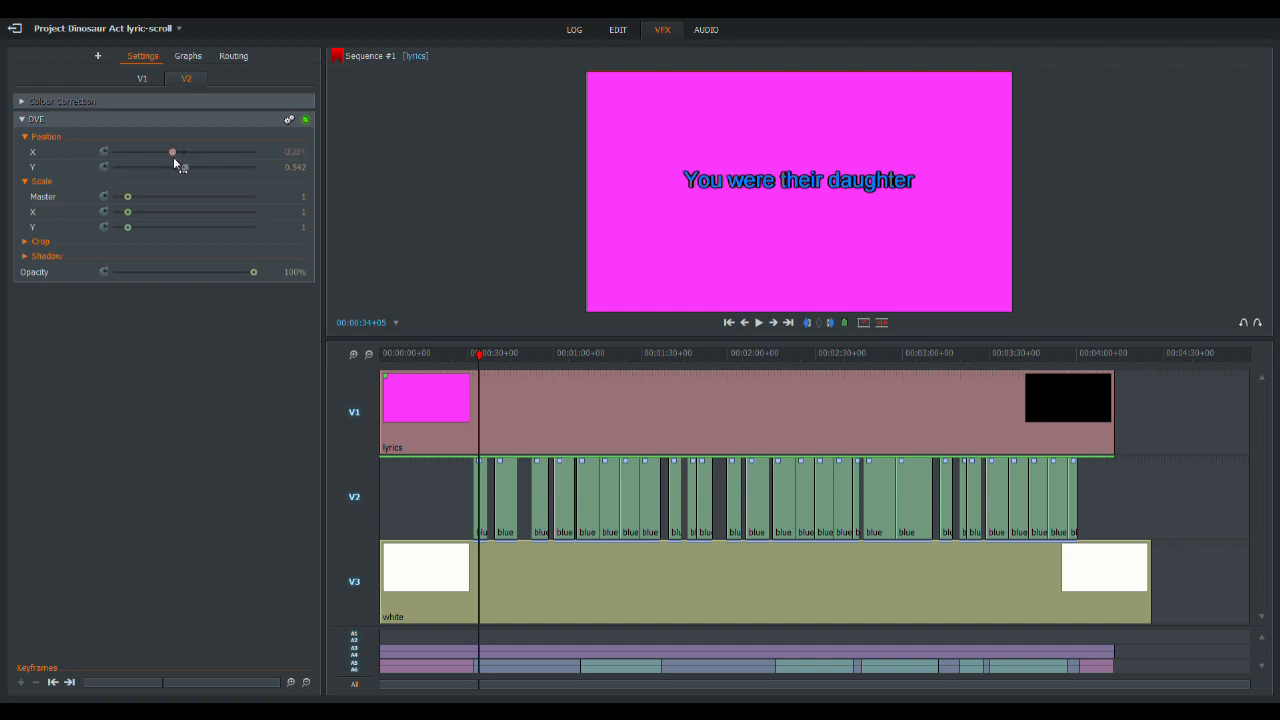
{"action": "left_click_drag", "start_coordinate": [175, 163], "coordinate": [152, 165]}
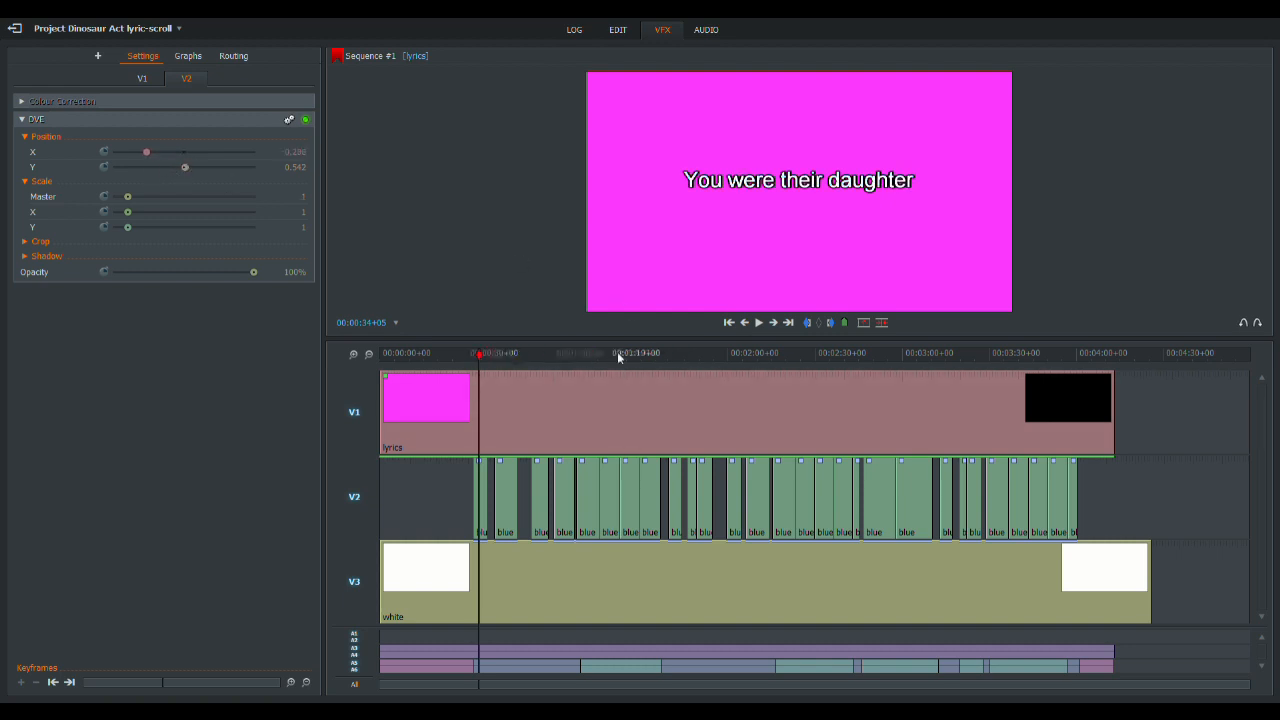
{"action": "left_click", "coordinate": [354, 419]}
{"action": "left_click", "coordinate": [481, 356]}
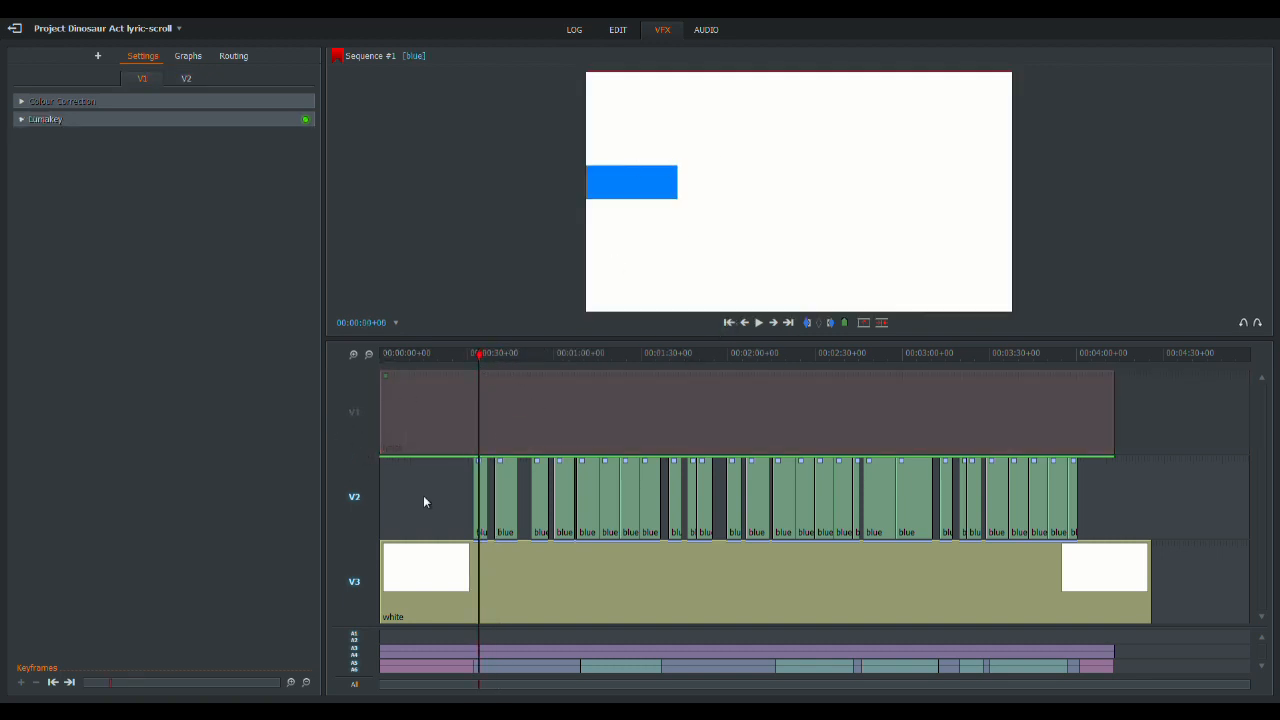
{"action": "left_click", "coordinate": [354, 413]}
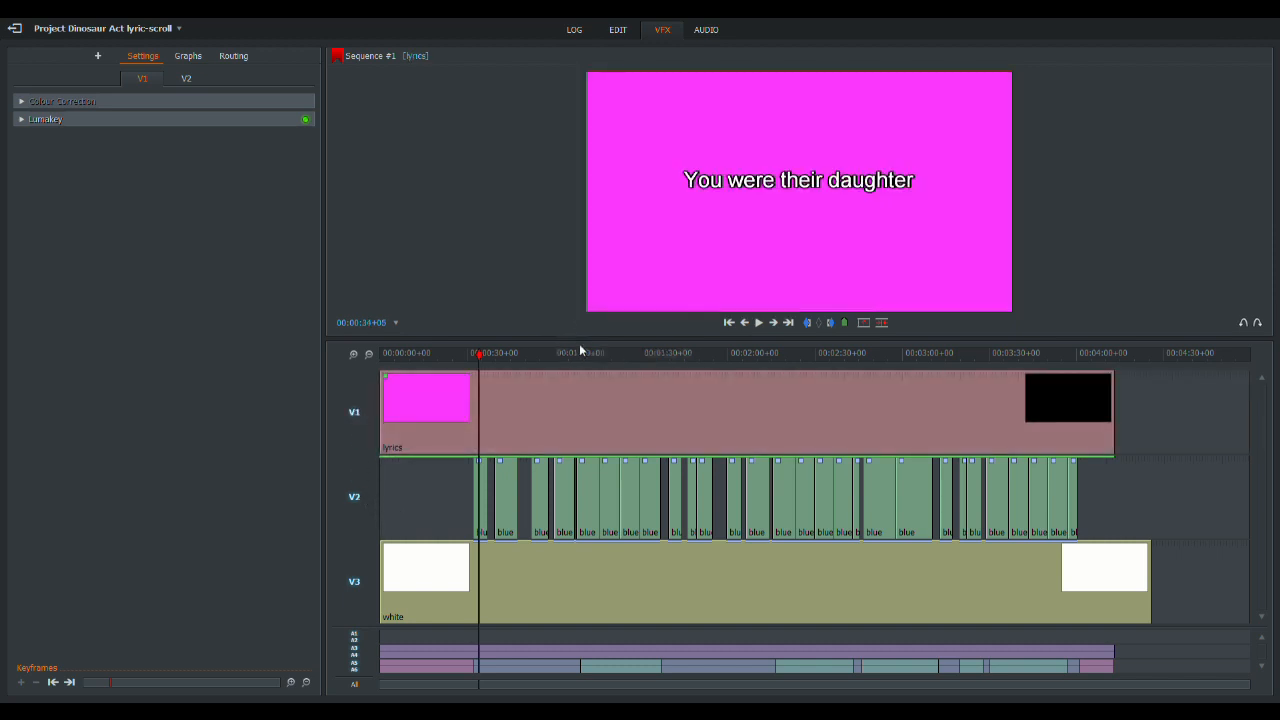
- Enable X position keyframes at the start of the first blue clip and disable audio tracks A5 and A6
{"action": "left_click", "coordinate": [729, 322]}
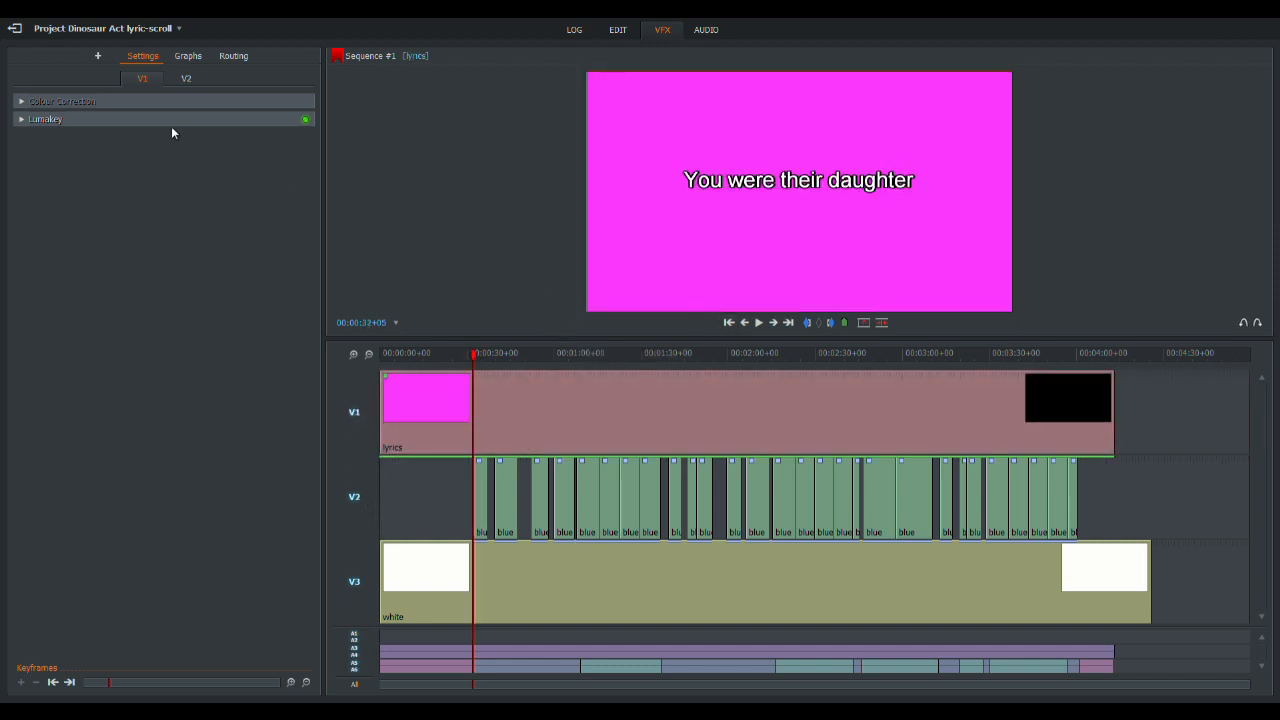
{"action": "left_click", "coordinate": [186, 78]}
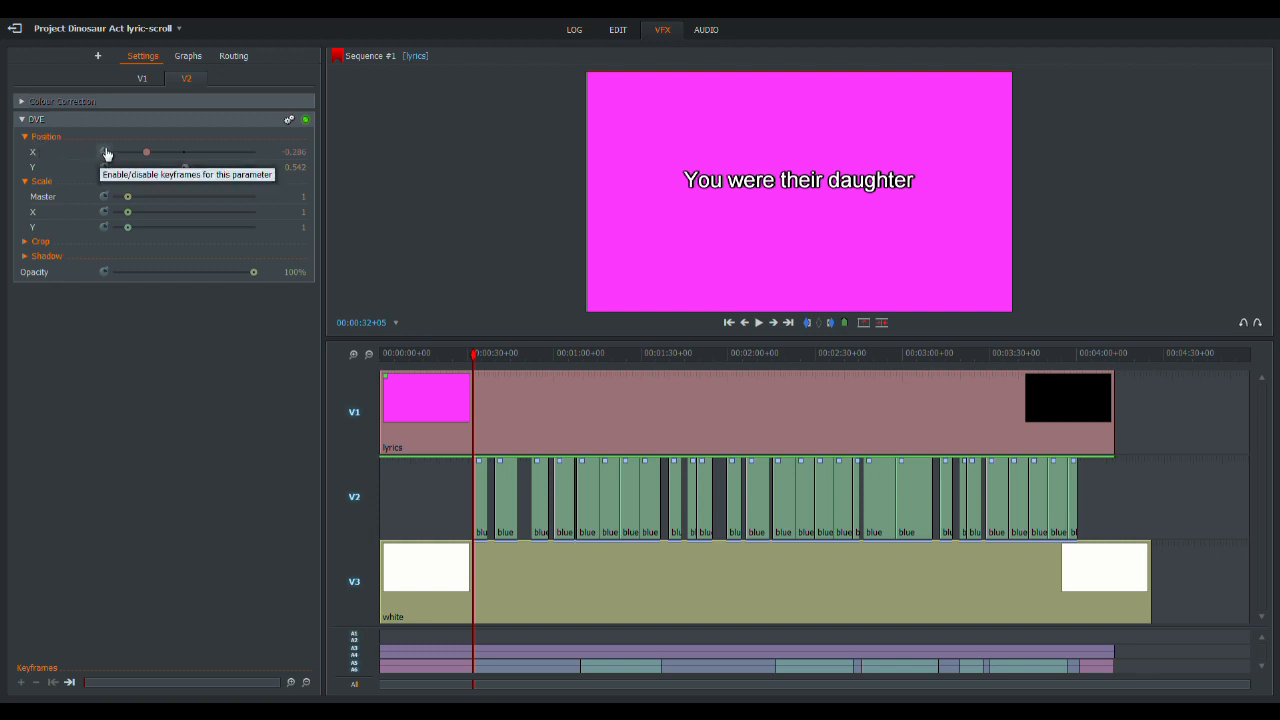
{"action": "left_click", "coordinate": [106, 153]}
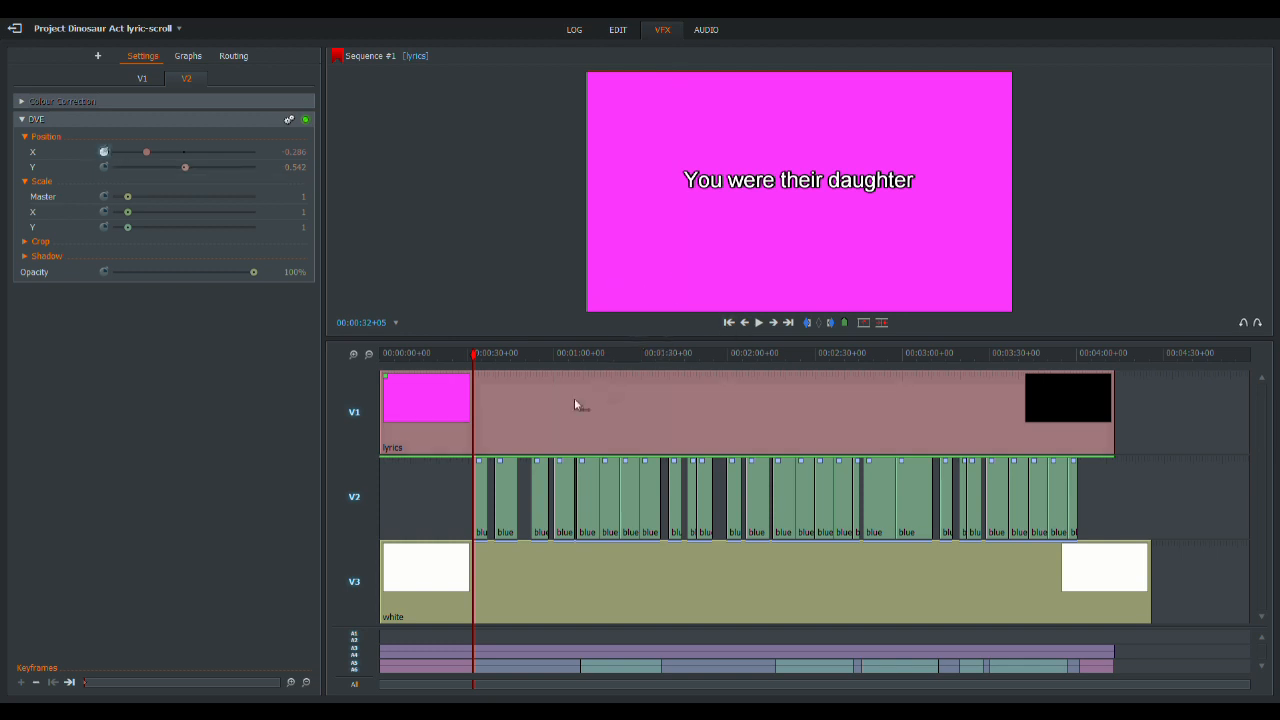
{"action": "left_click", "coordinate": [368, 355]}
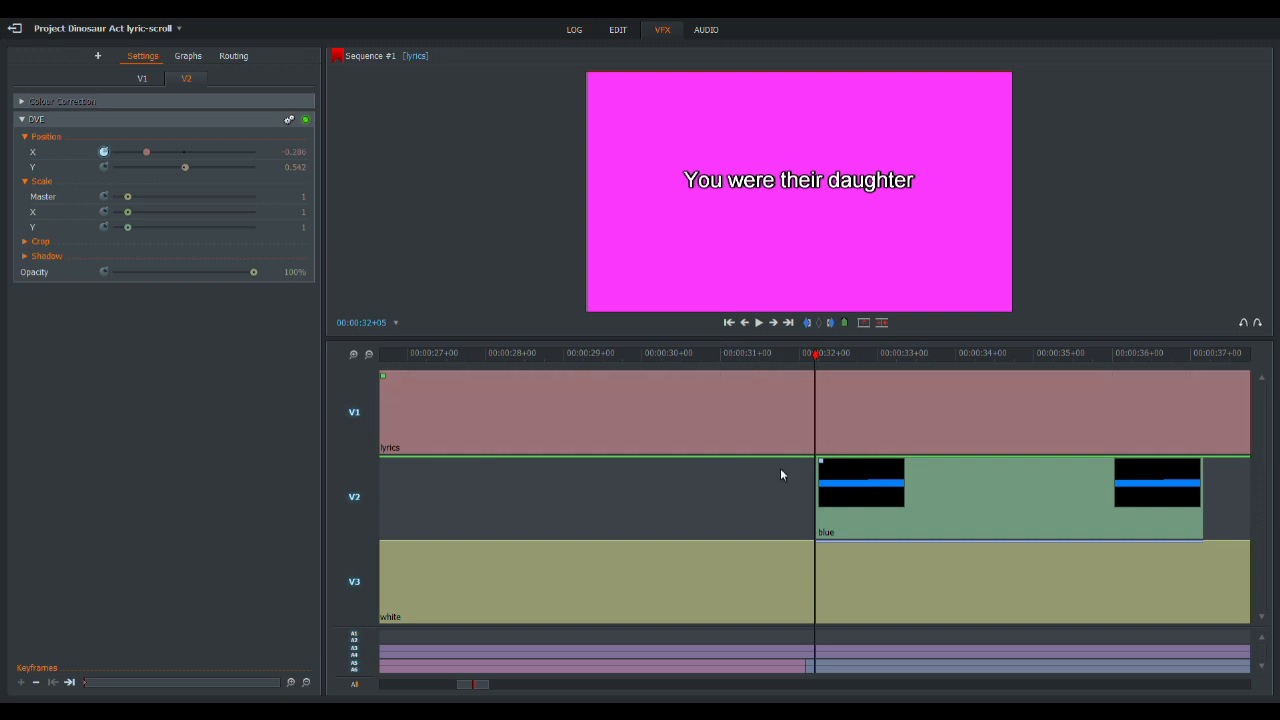
{"action": "left_click", "coordinate": [355, 669]}
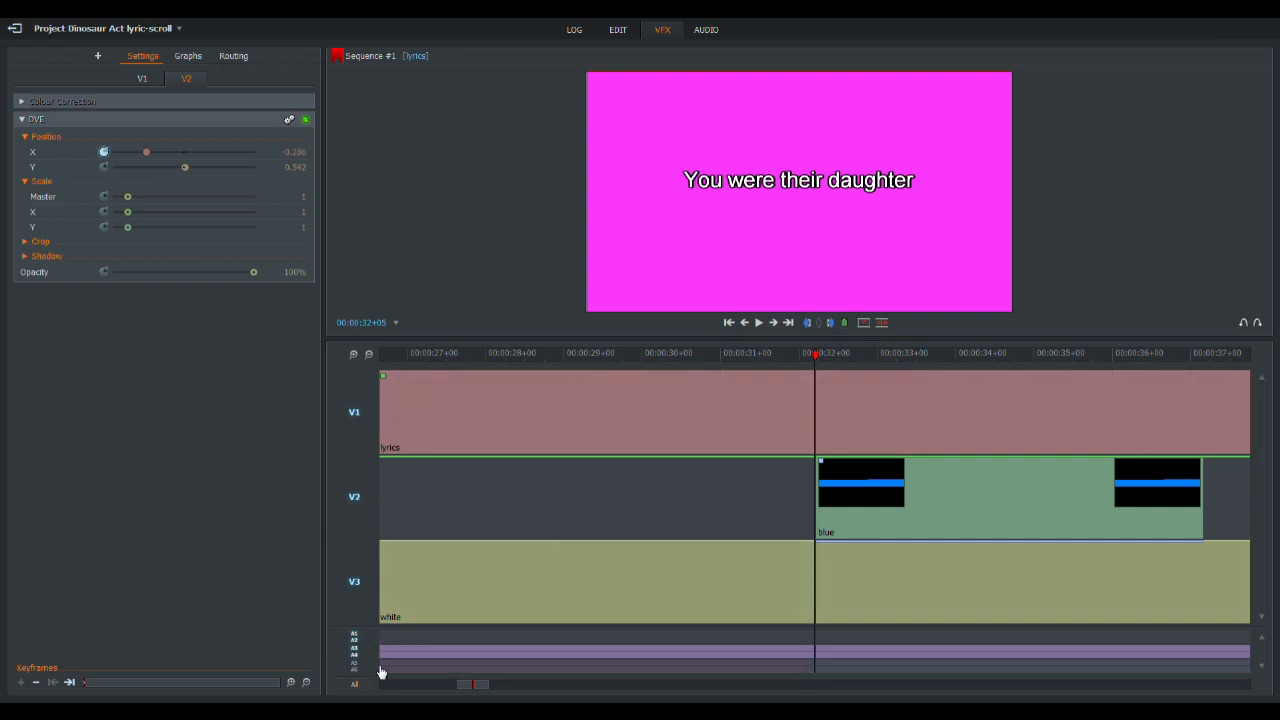
- Play to 00:00:32+18 and set the blue clip's X position to -0.172 so the bar covers "You"
{"action": "left_click", "coordinate": [759, 323]}
{"action": "left_click", "coordinate": [759, 323]}
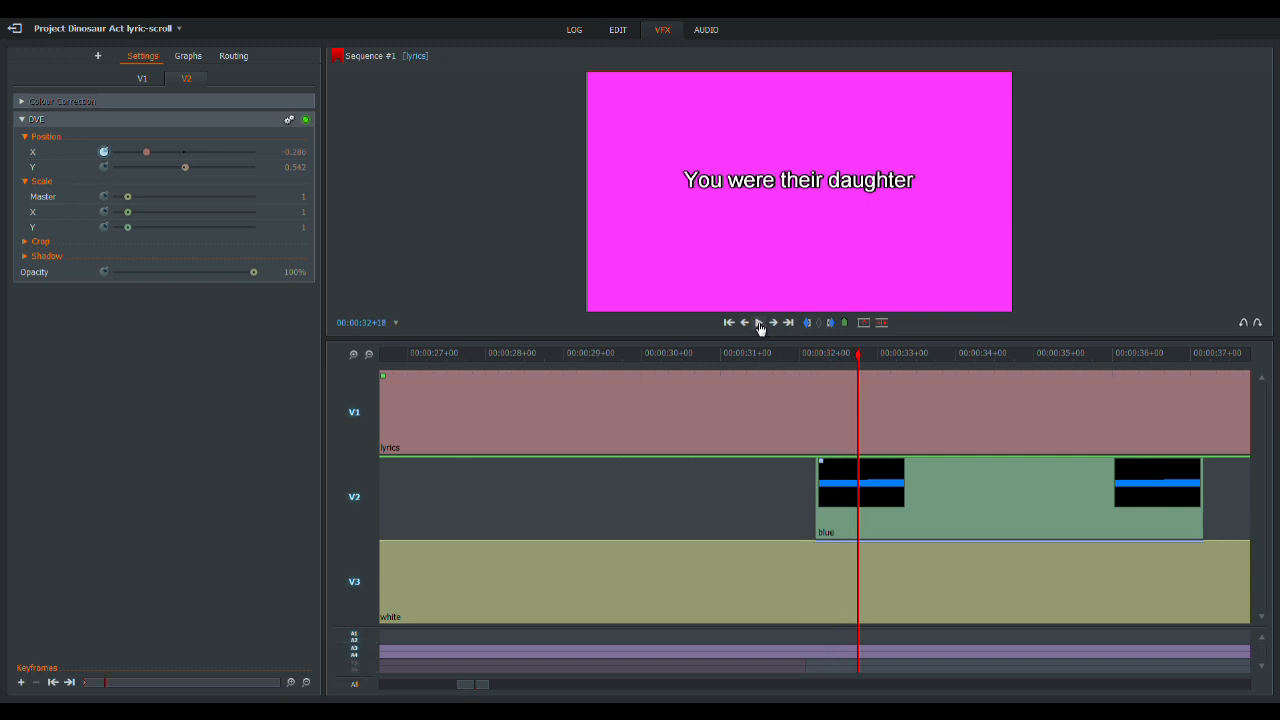
{"action": "left_click", "coordinate": [293, 154]}
{"action": "type", "text": "-0.28"}
- Replay the line, stop at 00:00:33+04 and set the blue clip's X position to -0.058 to cover "You were"
{"action": "left_click", "coordinate": [763, 324]}
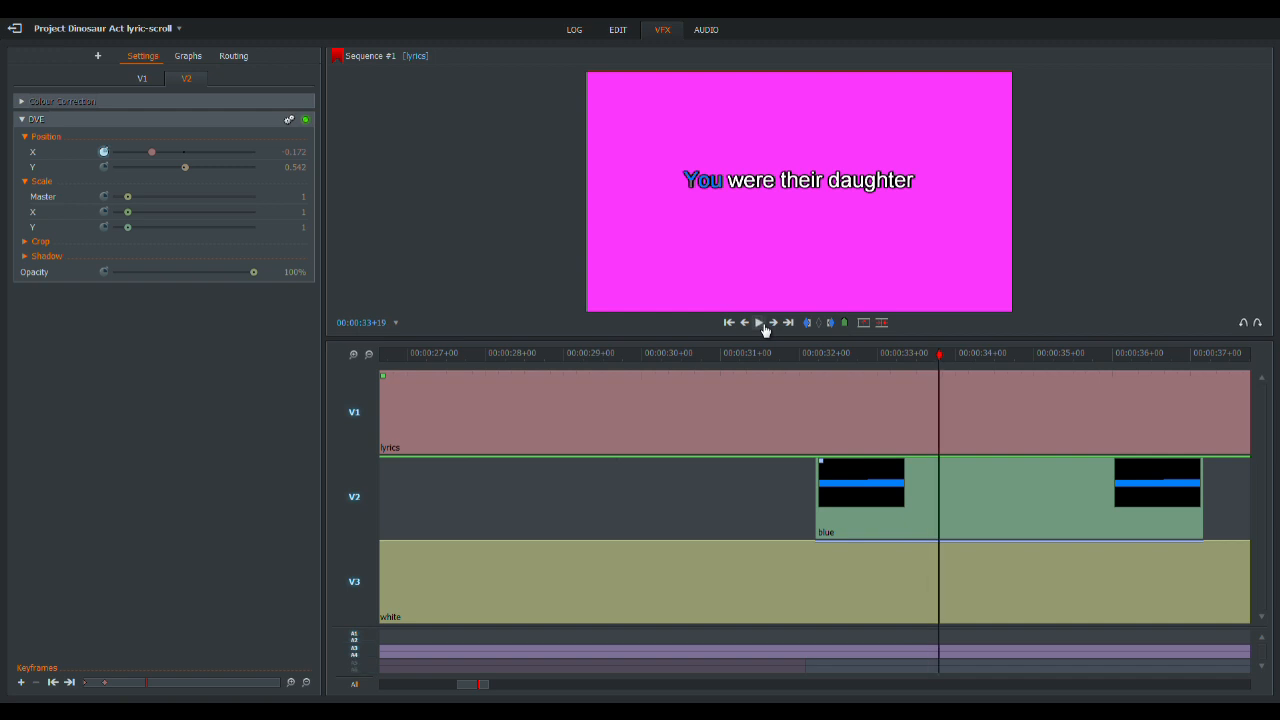
{"action": "left_click", "coordinate": [790, 352]}
{"action": "left_click", "coordinate": [760, 323]}
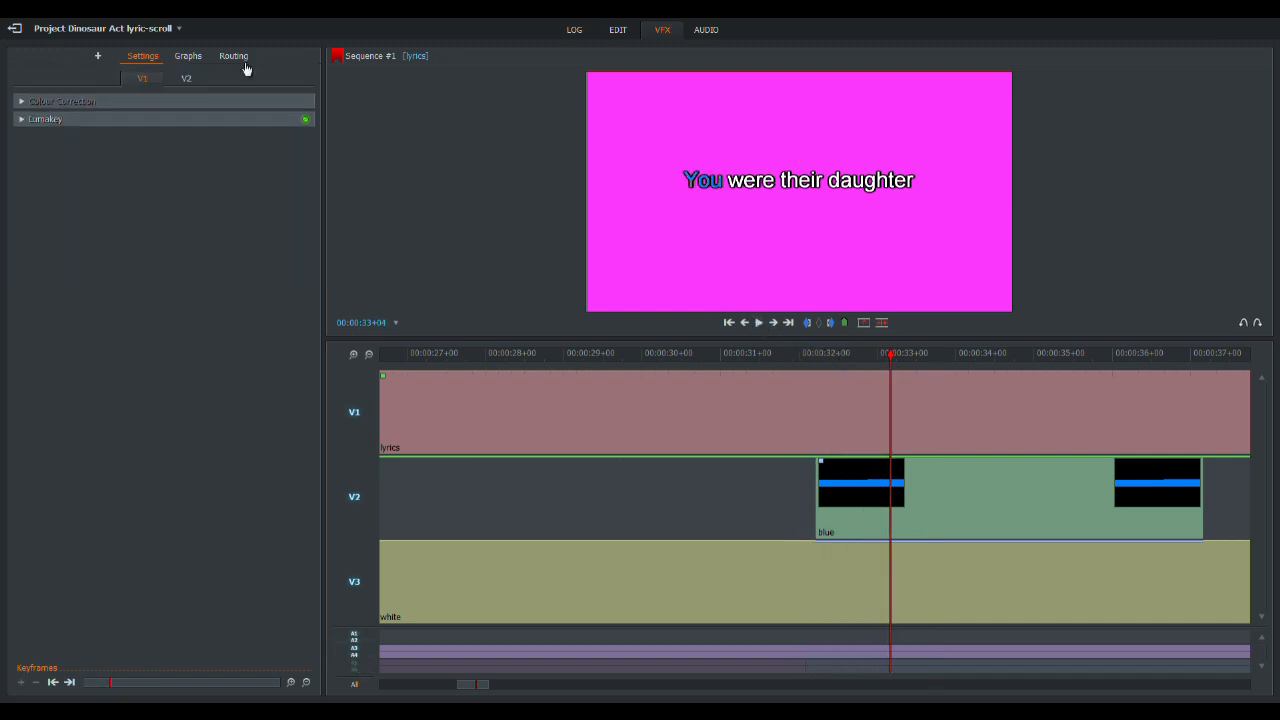
{"action": "left_click", "coordinate": [190, 80]}
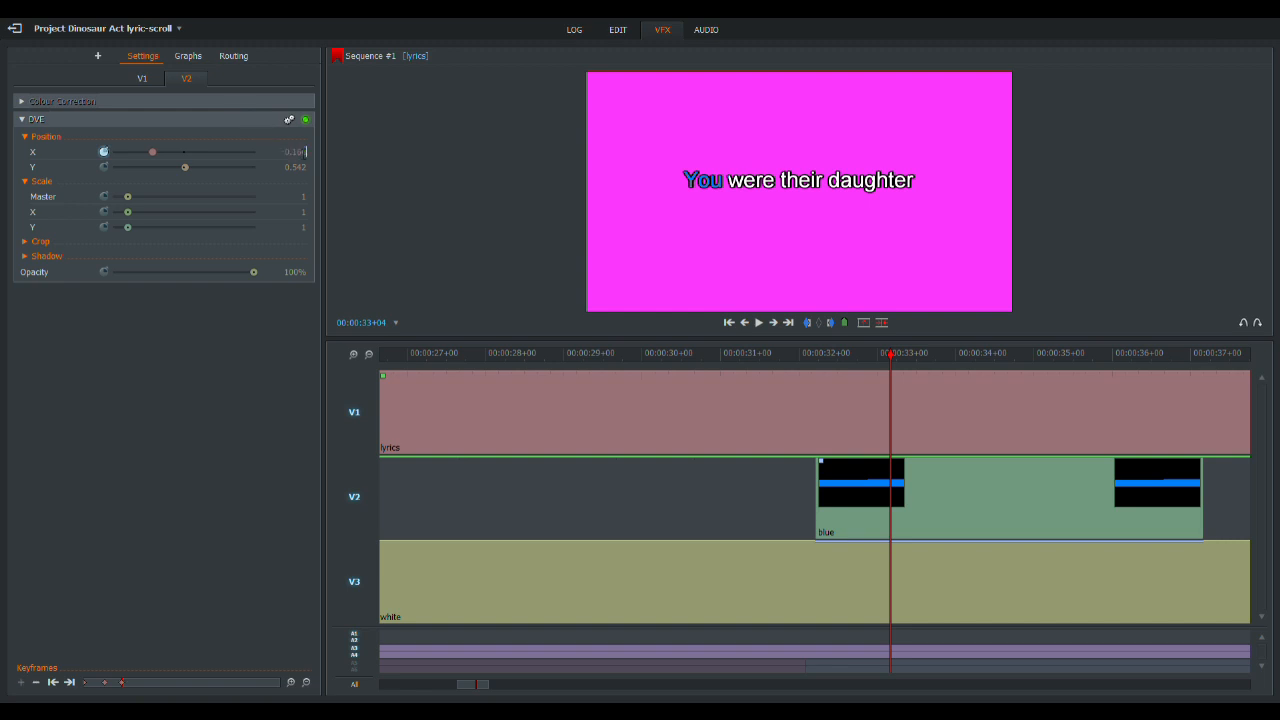
{"action": "scroll", "coordinate": [305, 152], "scroll_direction": "up", "scroll_amount": 10}
- Play to 00:00:33+18, set the blue clip's X position to 0.134 to reach into "daughter", and continue playback
{"action": "left_click", "coordinate": [759, 322]}
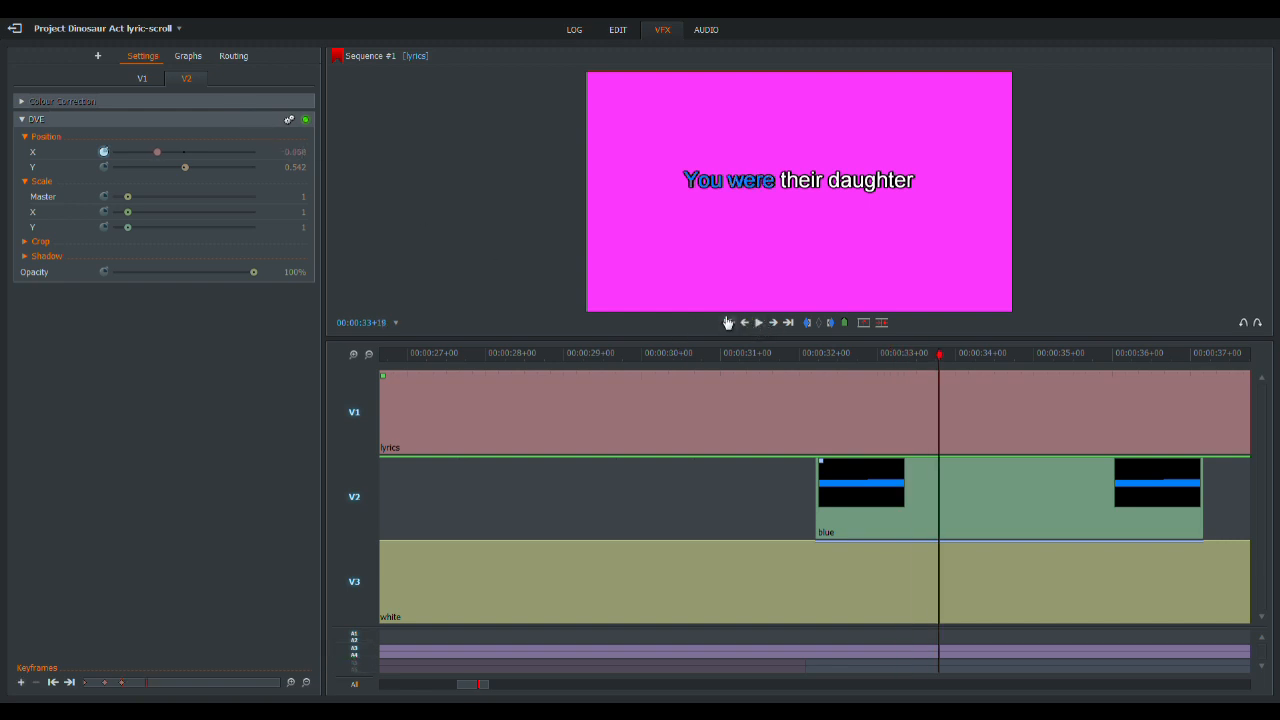
{"action": "left_click", "coordinate": [295, 155]}
{"action": "scroll", "coordinate": [305, 152], "scroll_direction": "up", "scroll_amount": 8}
{"action": "left_click", "coordinate": [760, 322]}
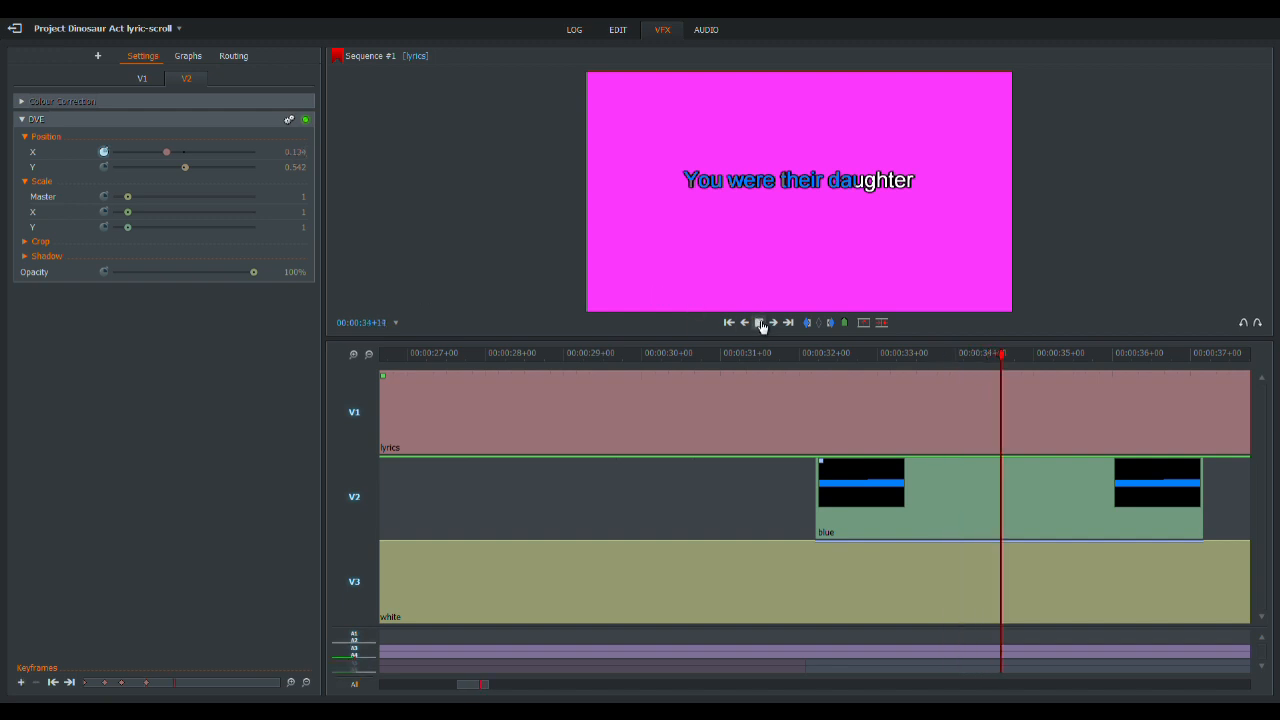
- Stop at 00:00:34+18, set the blue clip's X position to 0.22 to reach further into "daughter", and continue playback
{"action": "left_click", "coordinate": [760, 322]}
{"action": "left_click", "coordinate": [300, 152]}
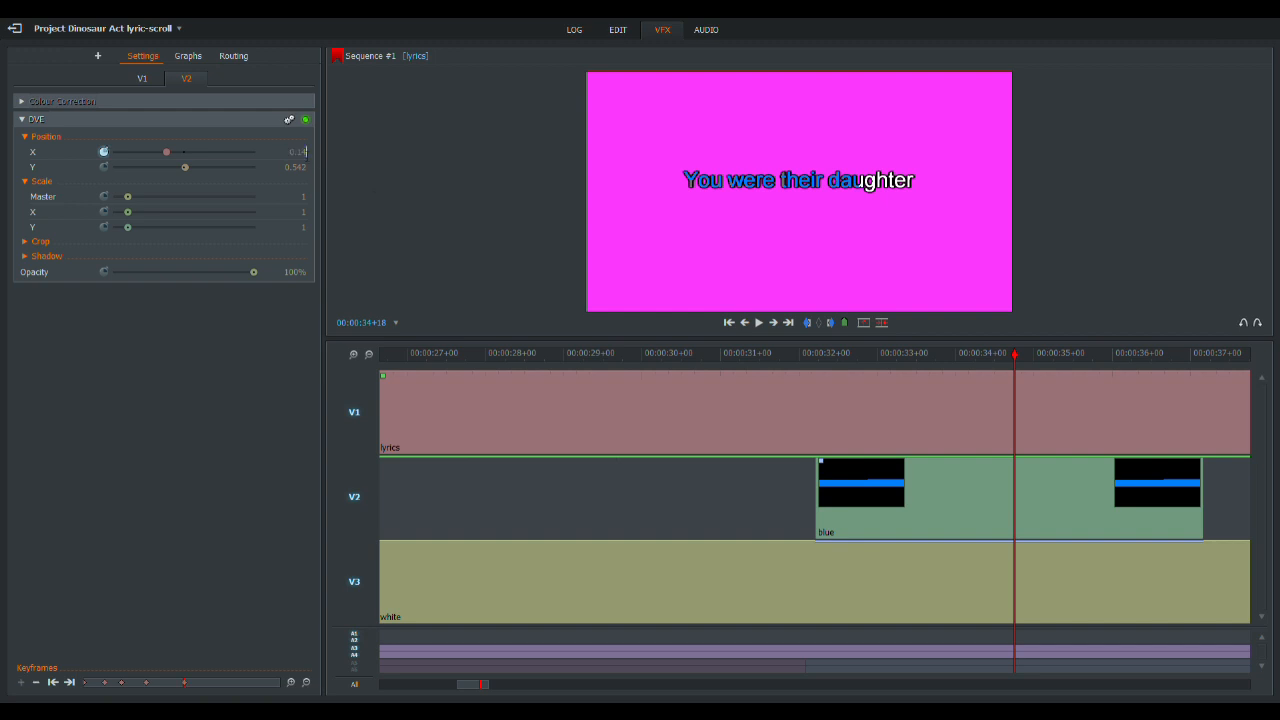
{"action": "scroll", "coordinate": [306, 152], "scroll_direction": "up", "scroll_amount": 5}
{"action": "left_click", "coordinate": [759, 323]}
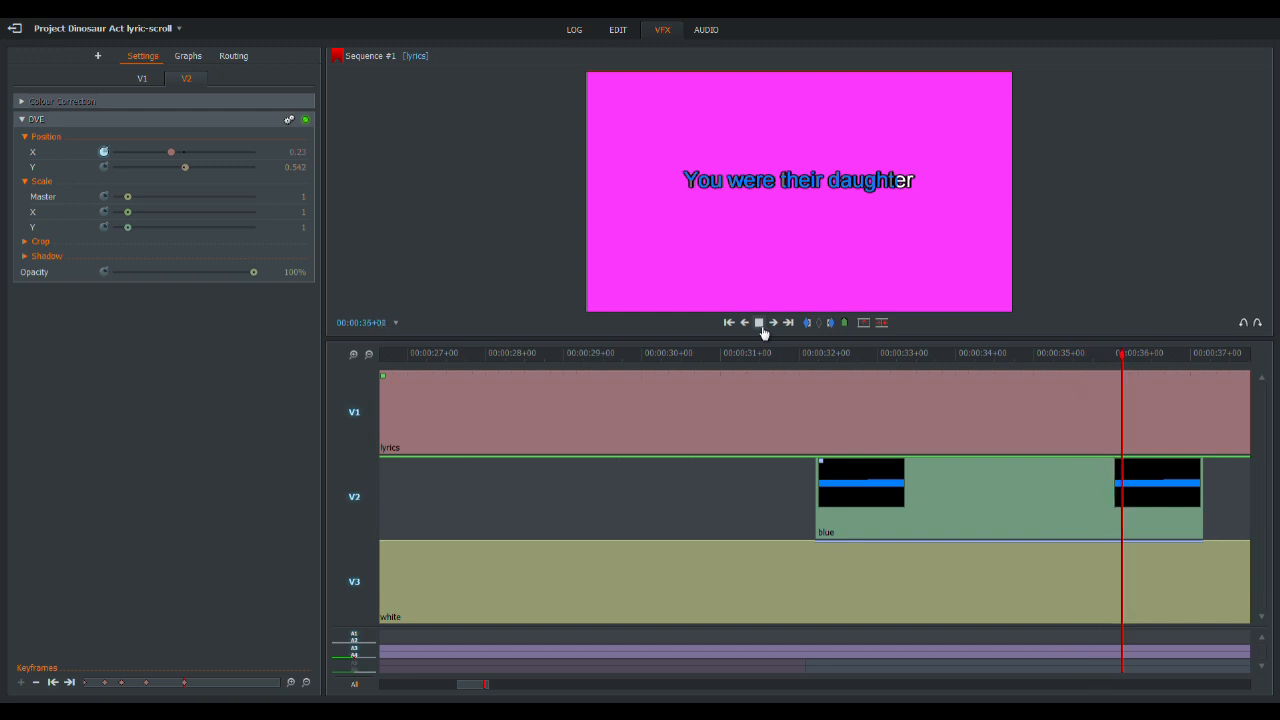
- Stop near the end of the blue clip at 00:00:36+20 and raise its X position so the bar covers all of "You were their daughter"
{"action": "left_click", "coordinate": [760, 325]}
{"action": "left_click", "coordinate": [1140, 356]}
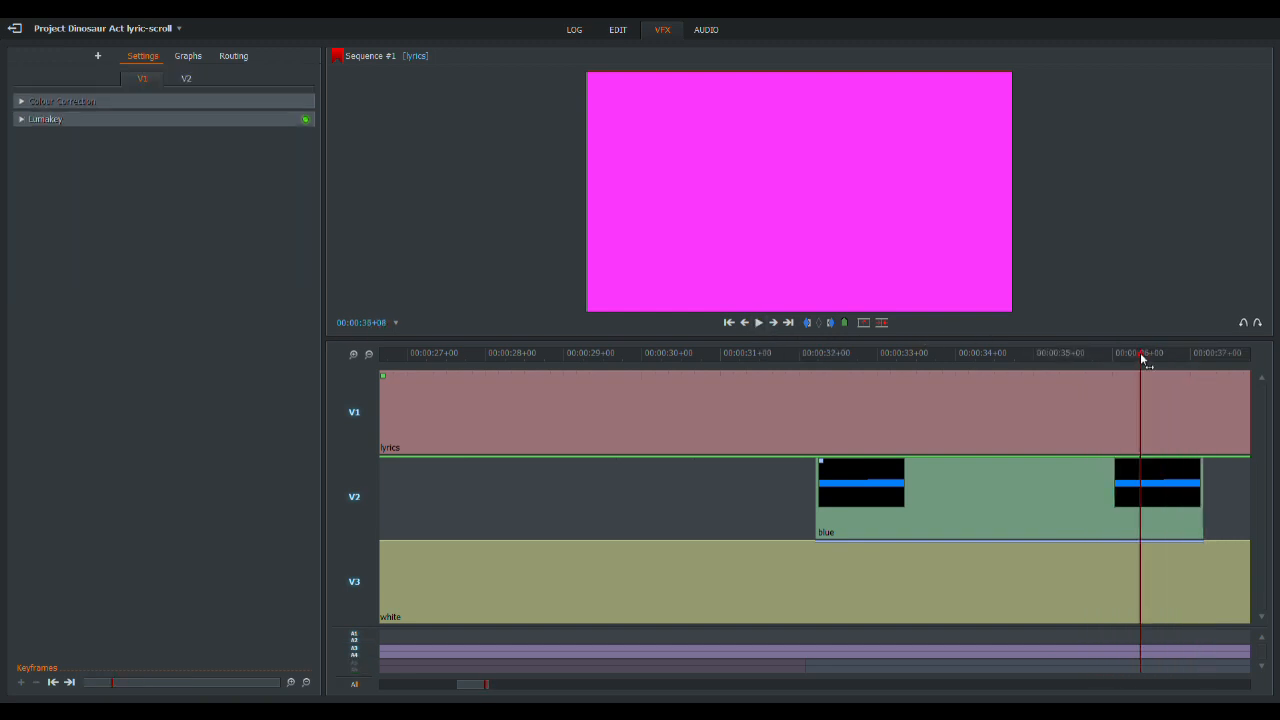
{"action": "left_click", "coordinate": [759, 323]}
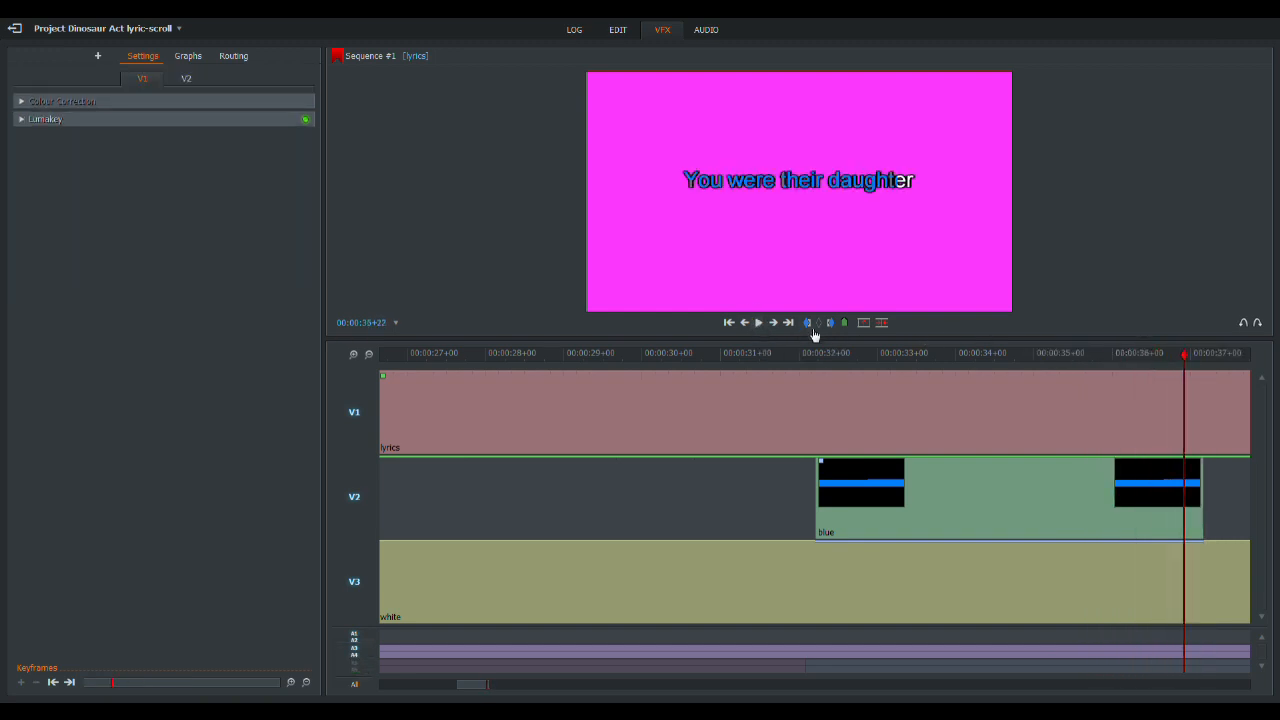
{"action": "left_click", "coordinate": [745, 323]}
{"action": "left_click", "coordinate": [745, 323]}
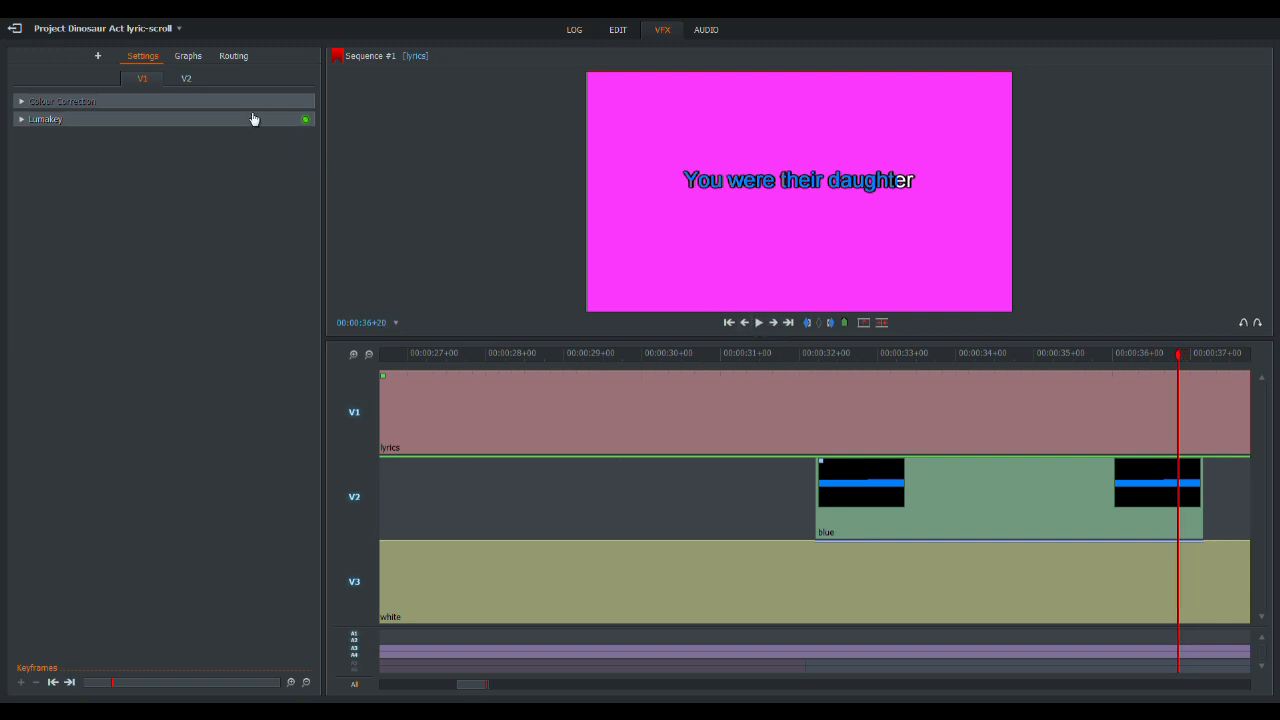
{"action": "left_click", "coordinate": [186, 78]}
{"action": "left_click", "coordinate": [298, 151]}
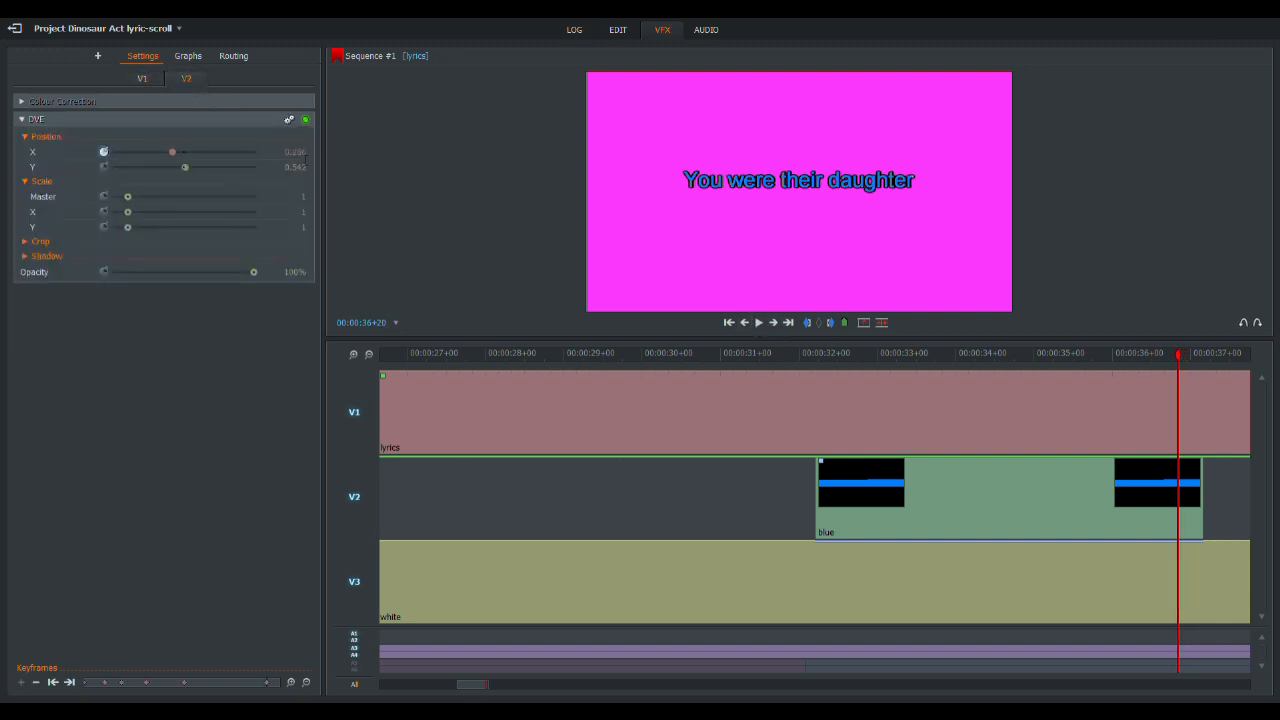
- Replay the first lyric line from 00:00:30+11 to check the timing of the blue wipe
{"action": "left_click", "coordinate": [678, 354]}
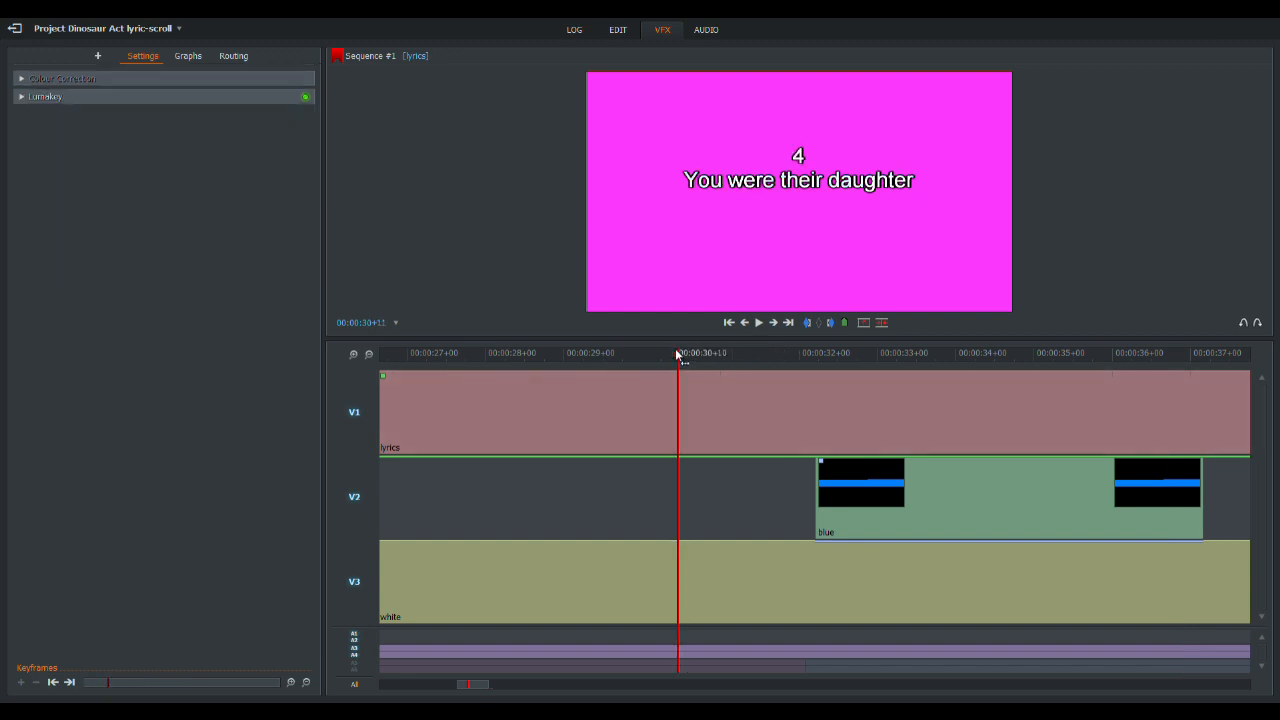
{"action": "left_click", "coordinate": [760, 323]}
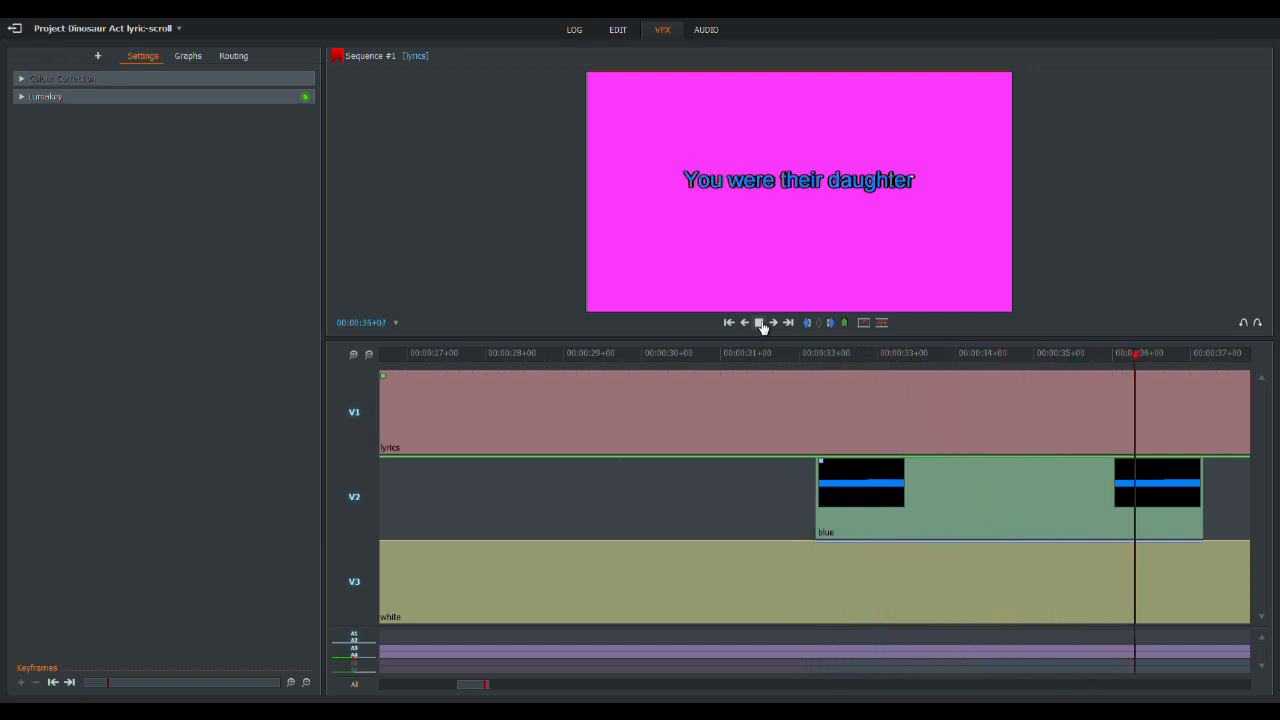
{"action": "left_click", "coordinate": [760, 323]}
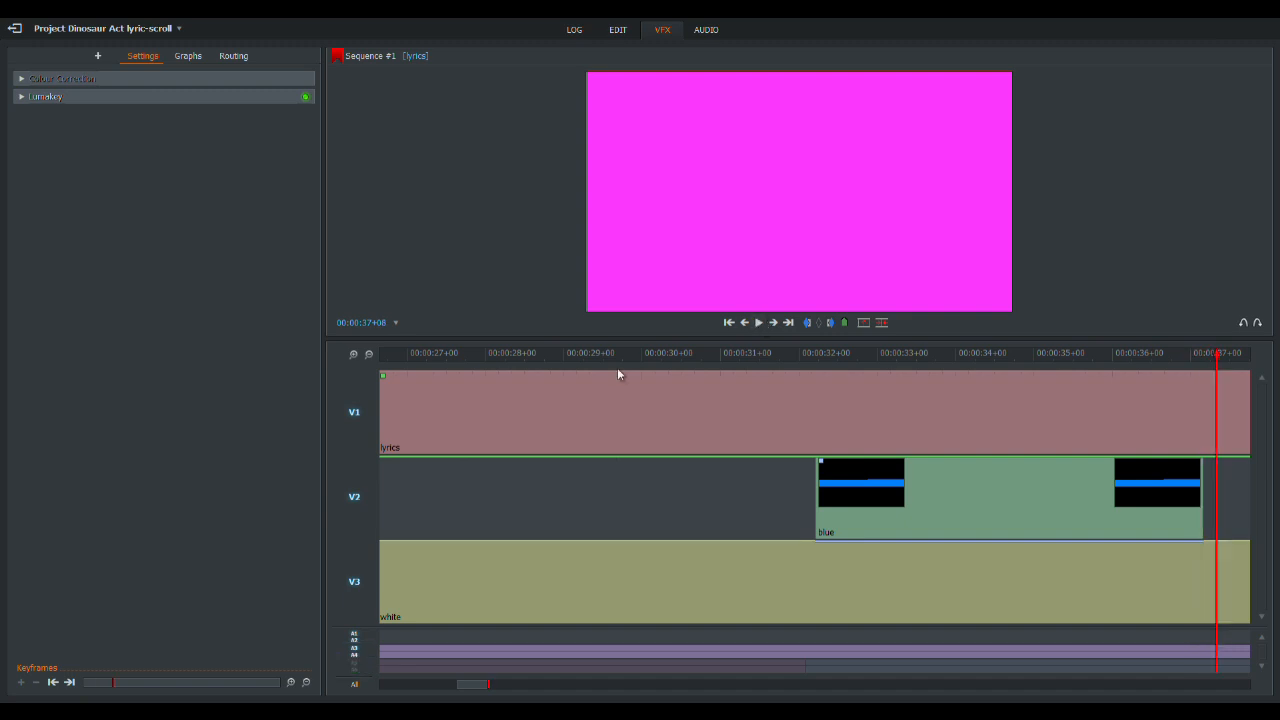
- Set the Y position of the blue clip at 00:00:39+12 to 0.542 to align it with "And your father flew airplanes"
{"action": "left_click_drag", "start_coordinate": [1217, 362], "coordinate": [1149, 370]}
{"action": "left_click", "coordinate": [560, 357]}
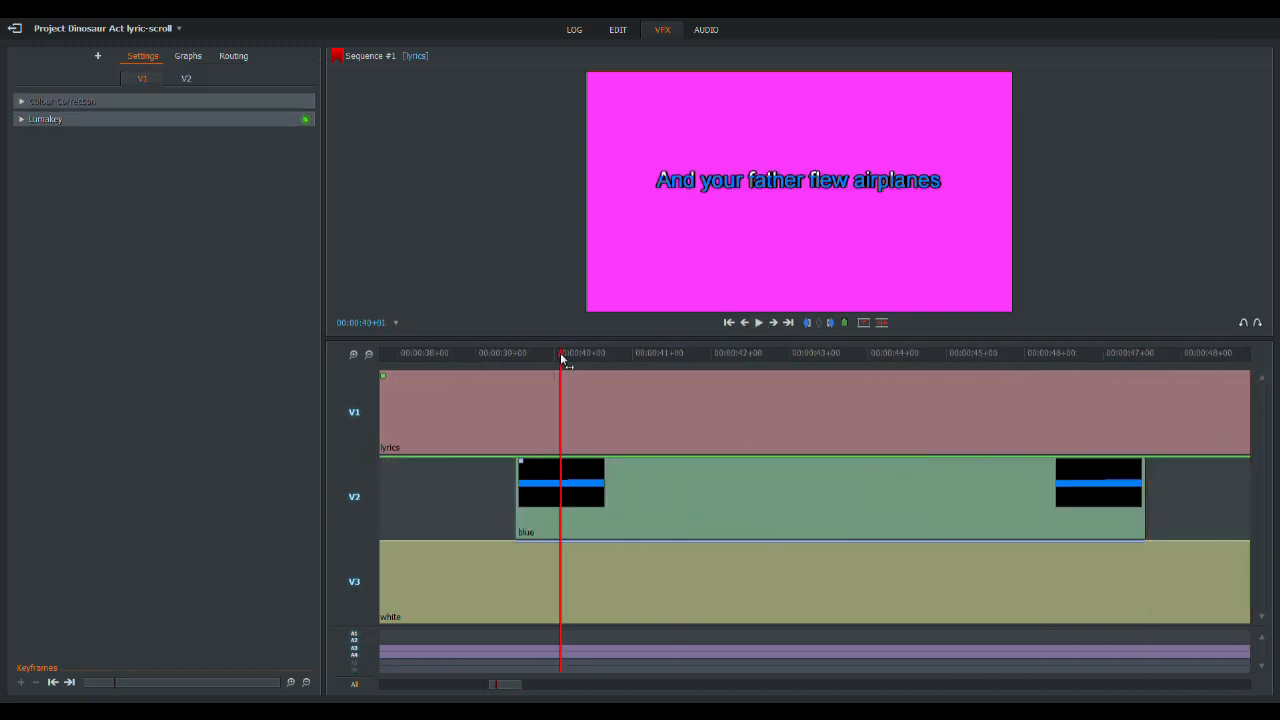
{"action": "left_click", "coordinate": [744, 322]}
{"action": "left_click", "coordinate": [185, 79]}
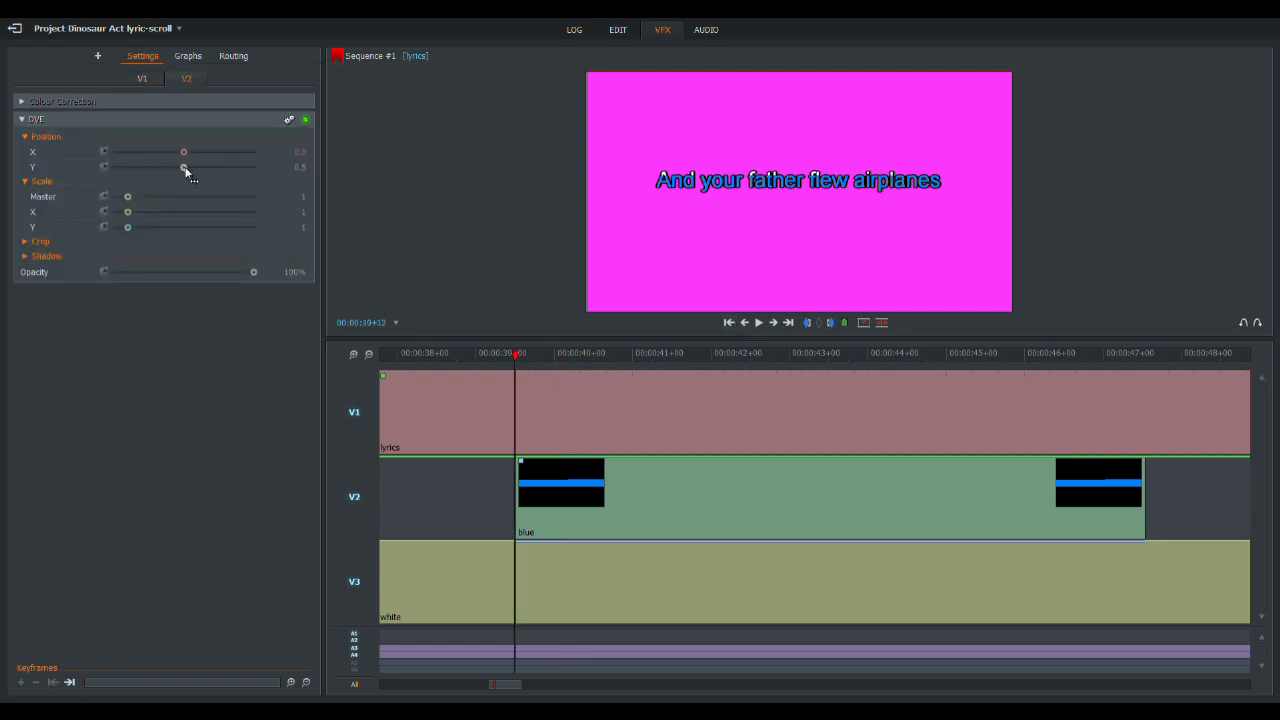
{"action": "left_click_drag", "start_coordinate": [186, 172], "coordinate": [189, 171]}
- Set the blue clip's Y position to 0.53 for "You and your sister" and 0.524 for "Could tell by the back of their hands"
{"action": "left_click", "coordinate": [369, 356]}
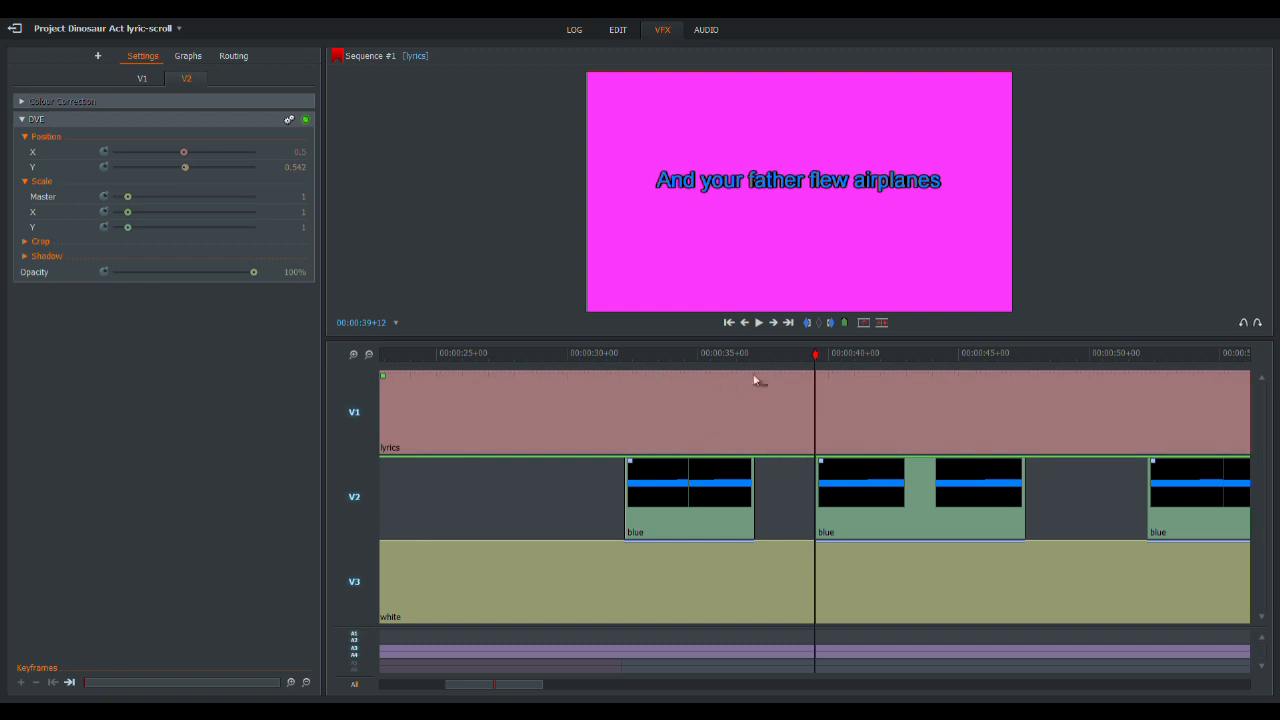
{"action": "left_click_drag", "start_coordinate": [985, 362], "coordinate": [516, 363]}
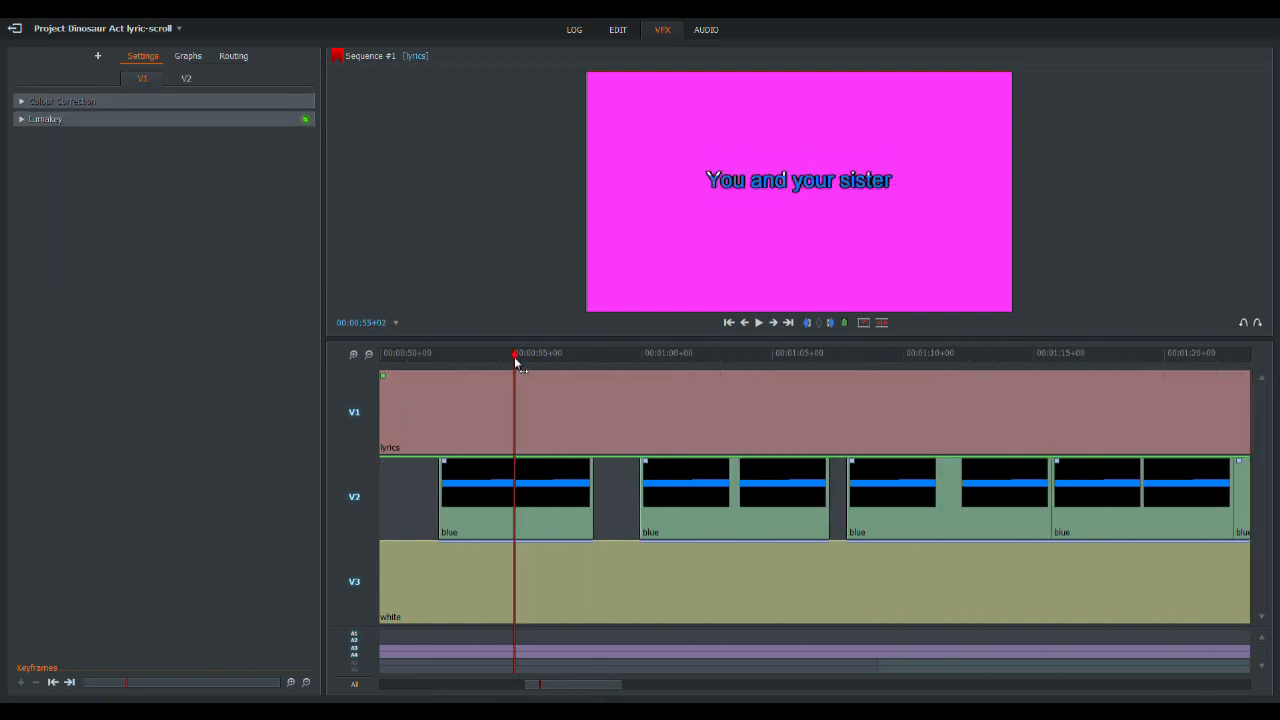
{"action": "left_click", "coordinate": [187, 79]}
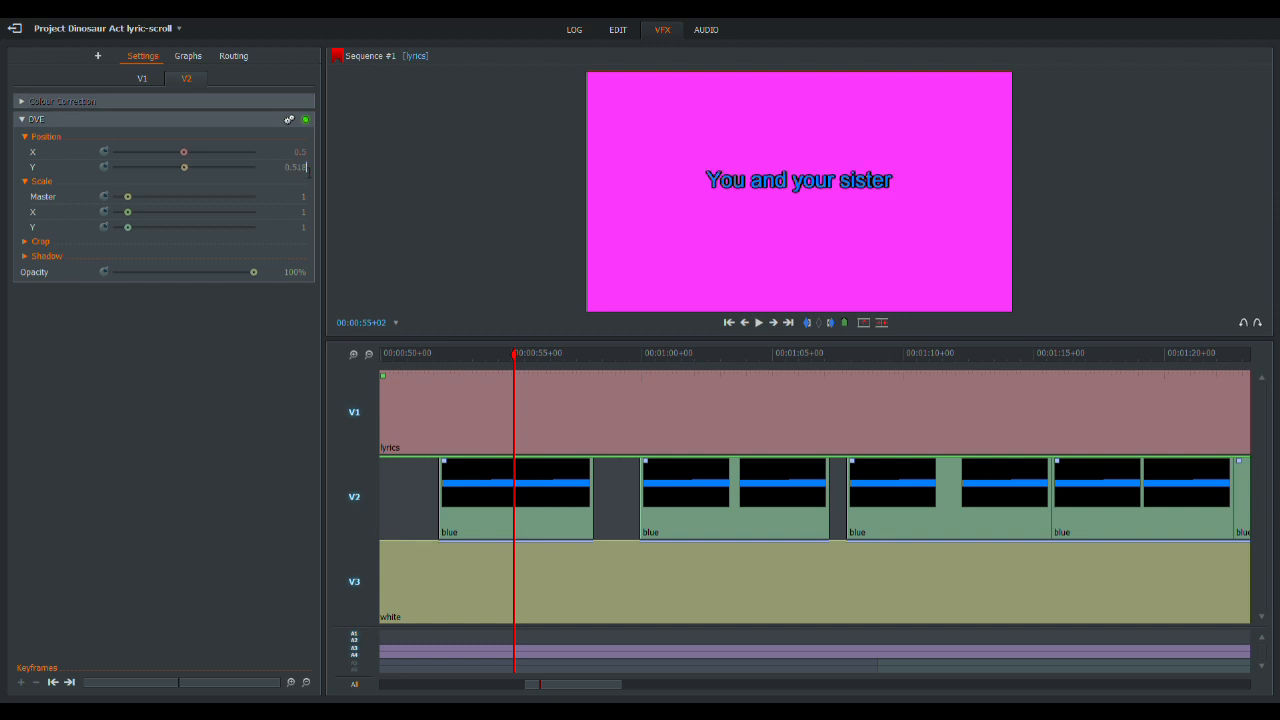
{"action": "left_click", "coordinate": [731, 356]}
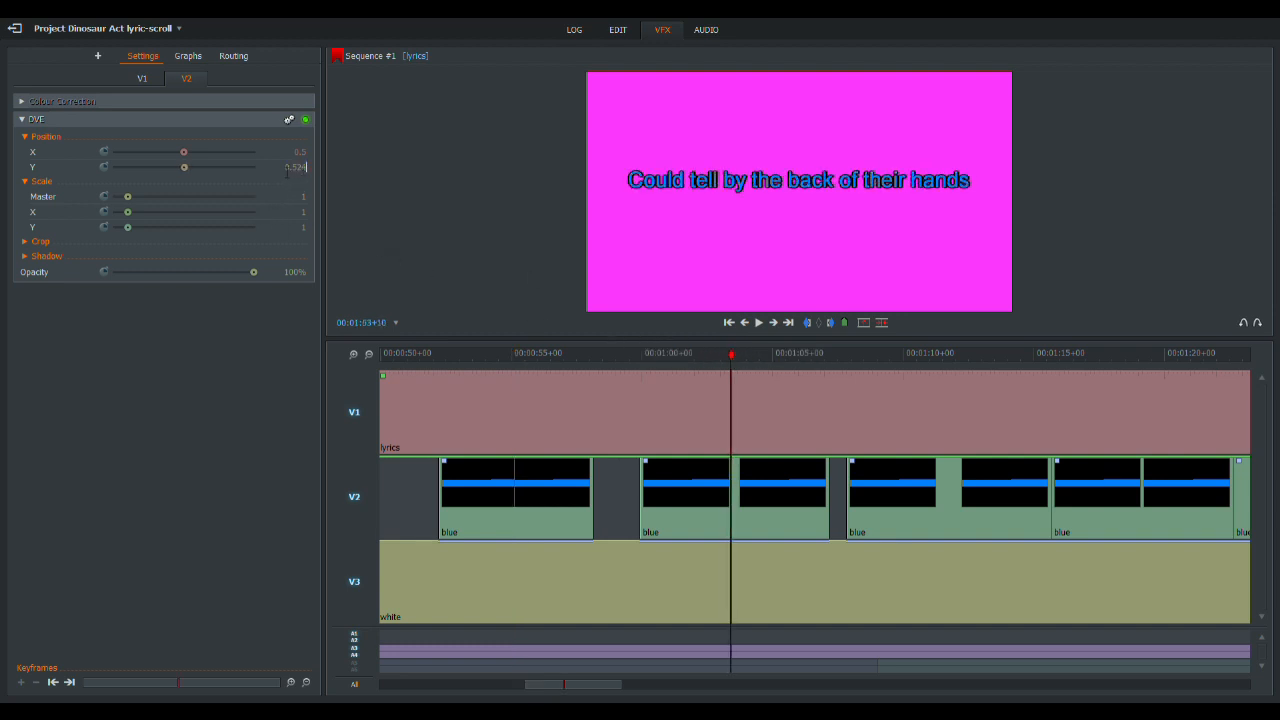
- Set the blue clip's Y position to 0.771 for "It was a dinosaur aaaaaact" and 0.671 for the first "Dinosaur aaaaaact" line
{"action": "left_click", "coordinate": [921, 352]}
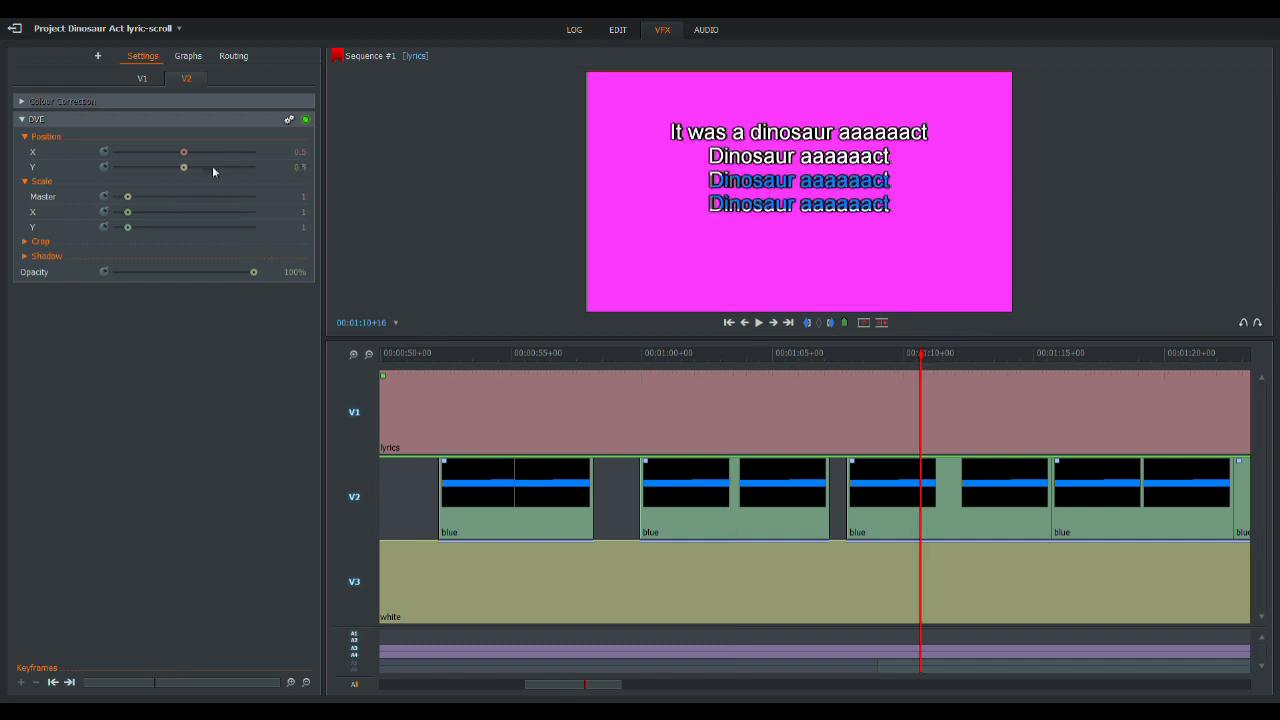
{"action": "left_click_drag", "start_coordinate": [184, 167], "coordinate": [195, 168]}
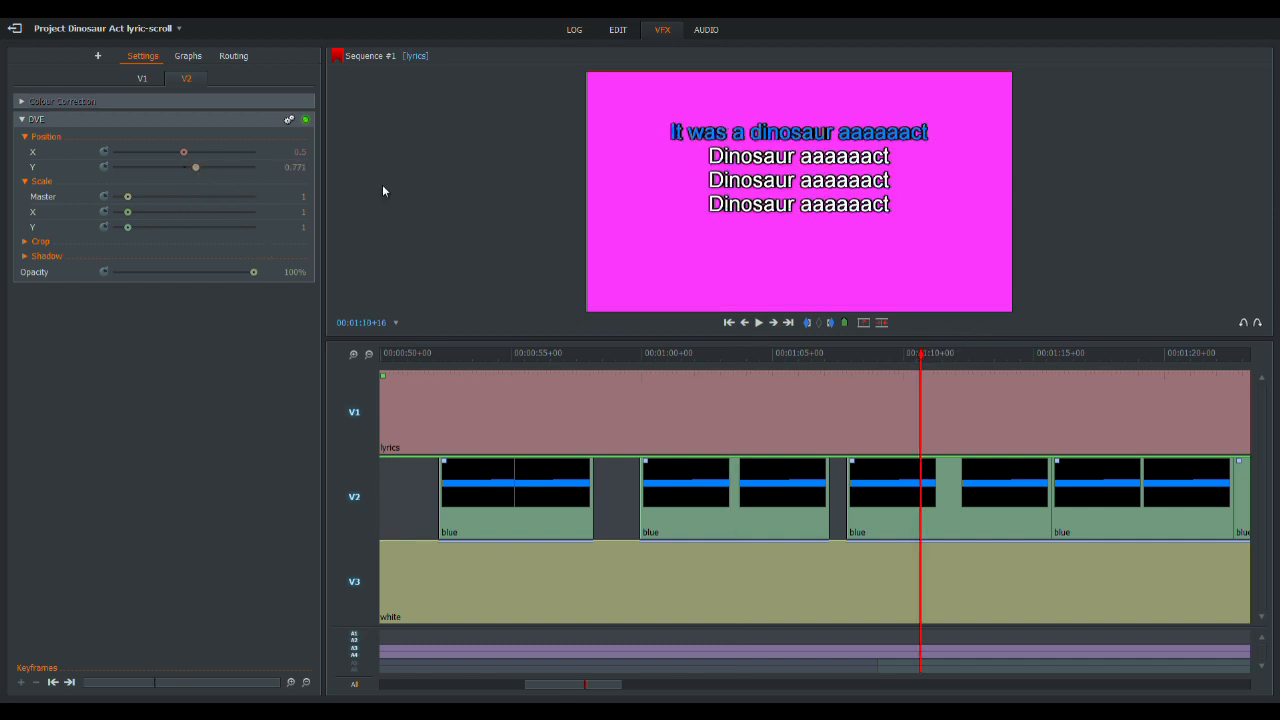
{"action": "left_click", "coordinate": [1072, 353]}
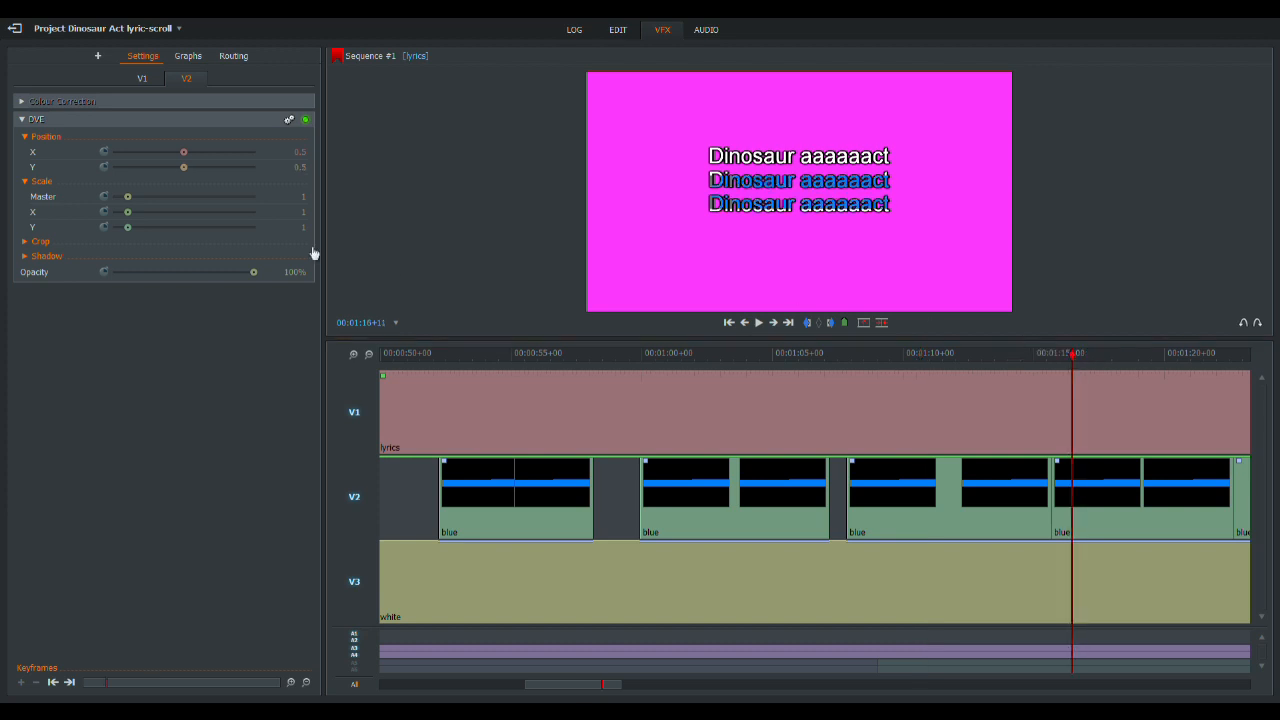
{"action": "left_click_drag", "start_coordinate": [186, 167], "coordinate": [194, 175]}
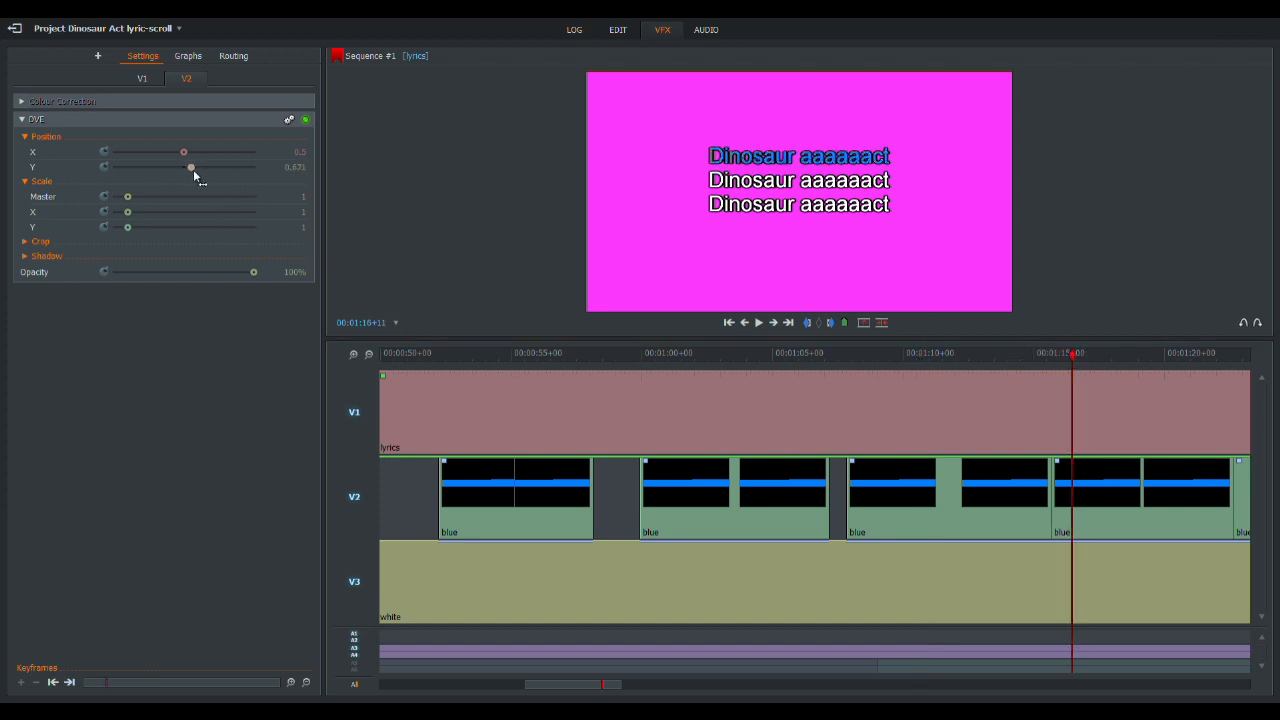
- Enlarge the preview and set the Y positions of the blue clips at 00:01:24+18 and 00:01:30+11 to 0.572 and 0.47
{"action": "left_click_drag", "start_coordinate": [670, 340], "coordinate": [672, 523]}
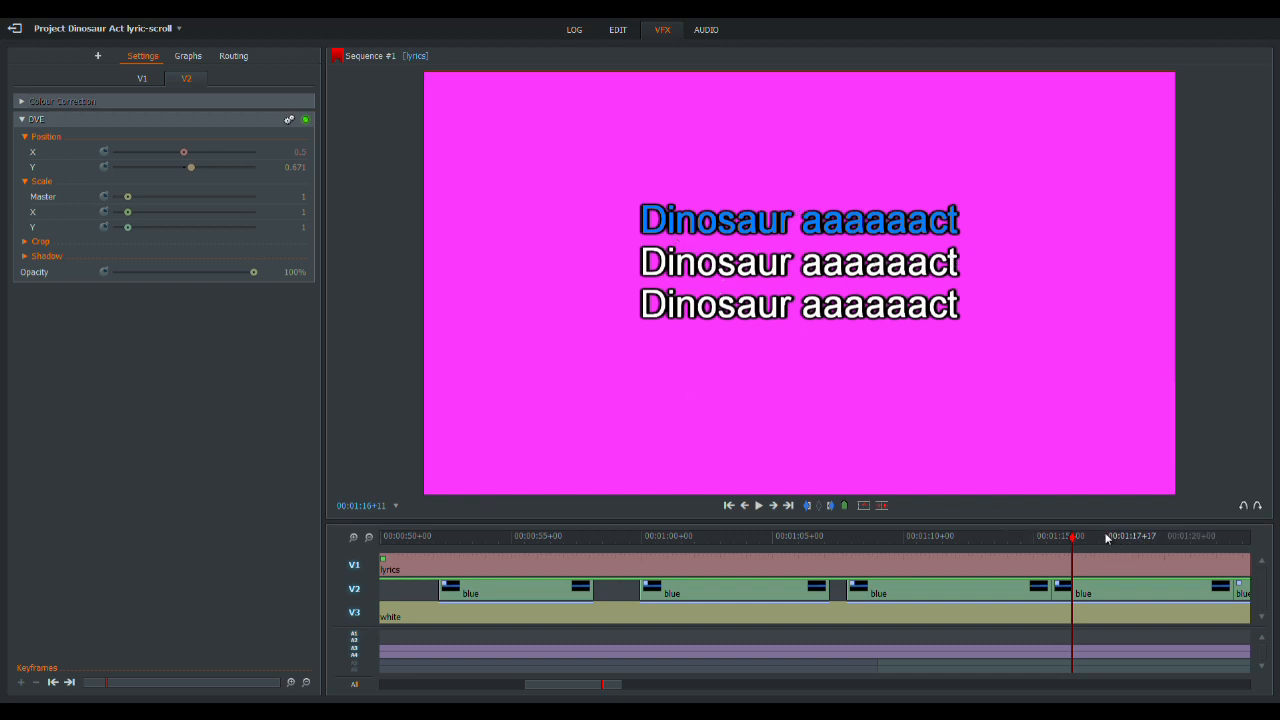
{"action": "left_click_drag", "start_coordinate": [1106, 538], "coordinate": [863, 532]}
{"action": "left_click", "coordinate": [186, 80]}
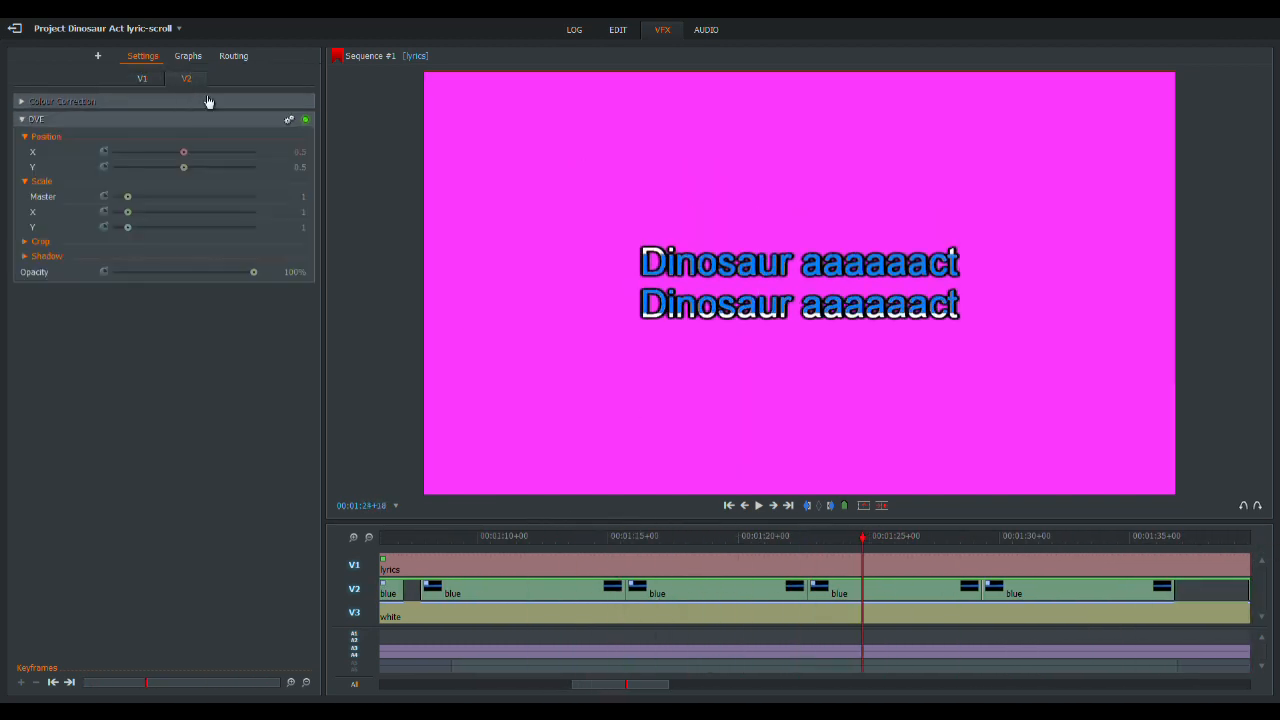
{"action": "scroll", "coordinate": [319, 170], "scroll_direction": "up", "scroll_amount": 5}
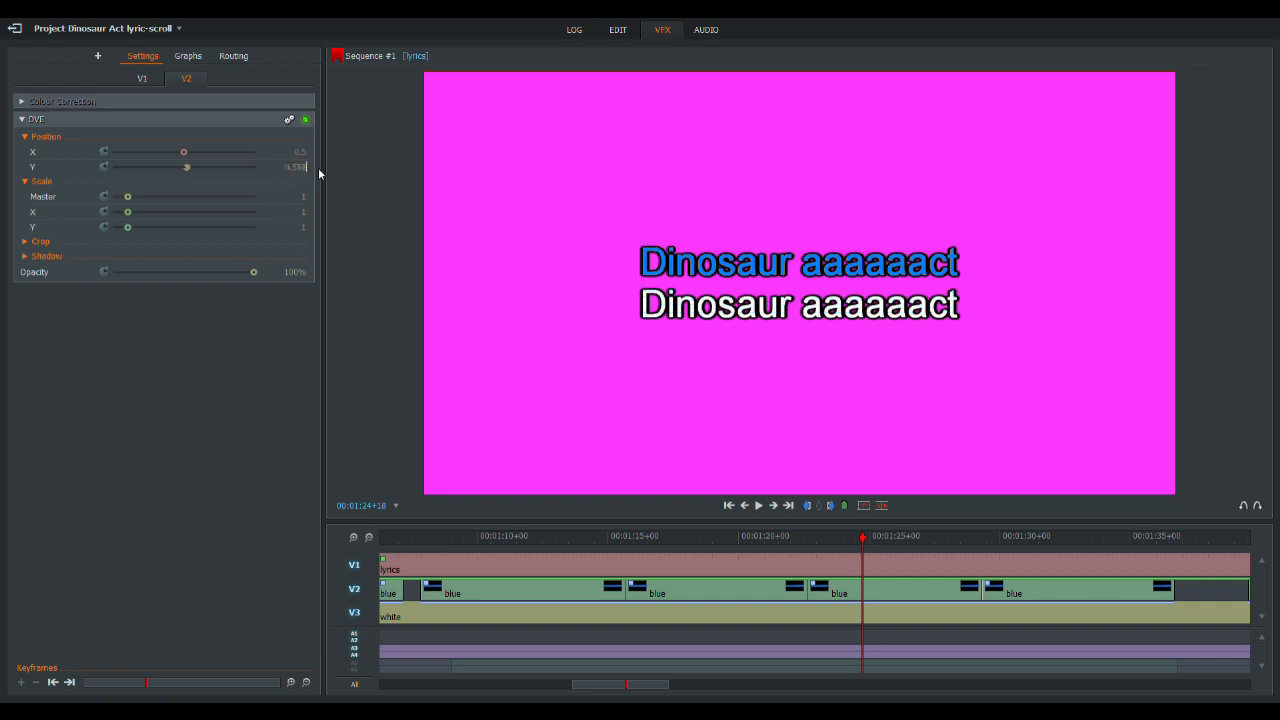
{"action": "left_click", "coordinate": [1012, 537]}
{"action": "scroll", "coordinate": [303, 170], "scroll_direction": "down", "scroll_amount": 2}
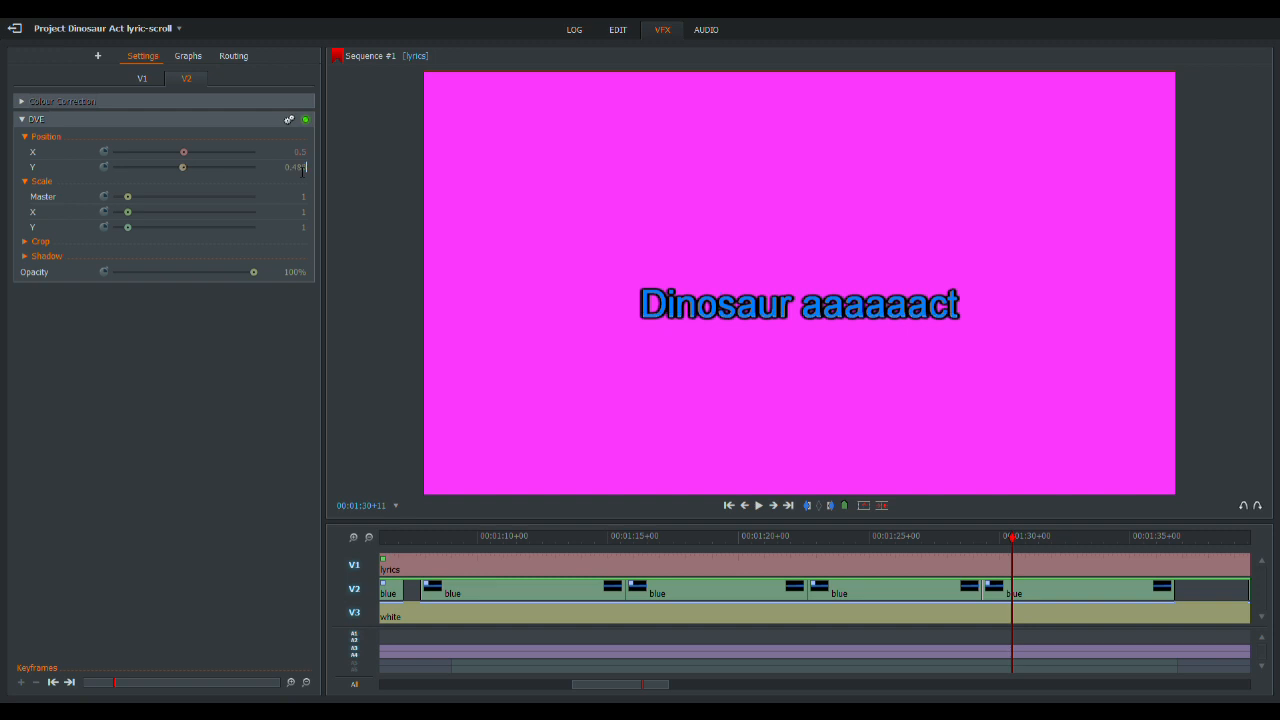
- Set the blue clip's X position to about -0.22 so the bar sits just before "You and your sister"
{"action": "left_click", "coordinate": [369, 538]}
{"action": "left_click_drag", "start_coordinate": [688, 540], "coordinate": [495, 537]}
{"action": "left_click", "coordinate": [183, 79]}
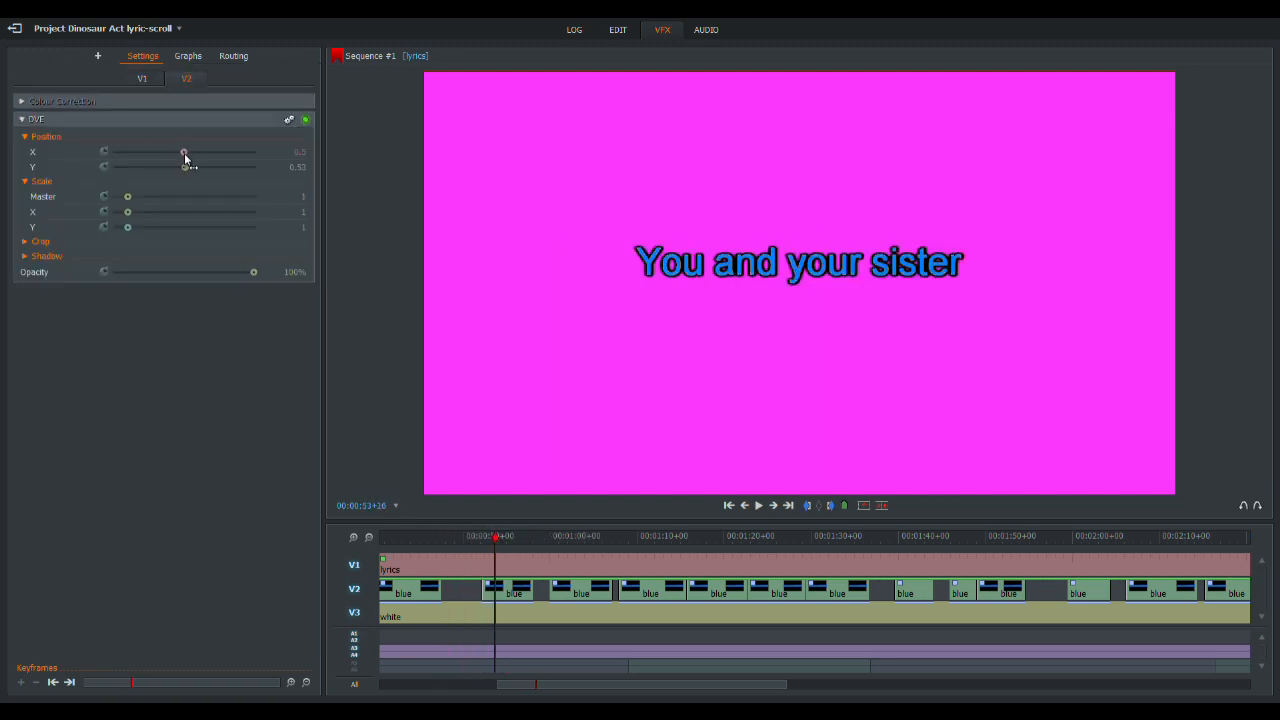
{"action": "left_click_drag", "start_coordinate": [175, 153], "coordinate": [150, 154]}
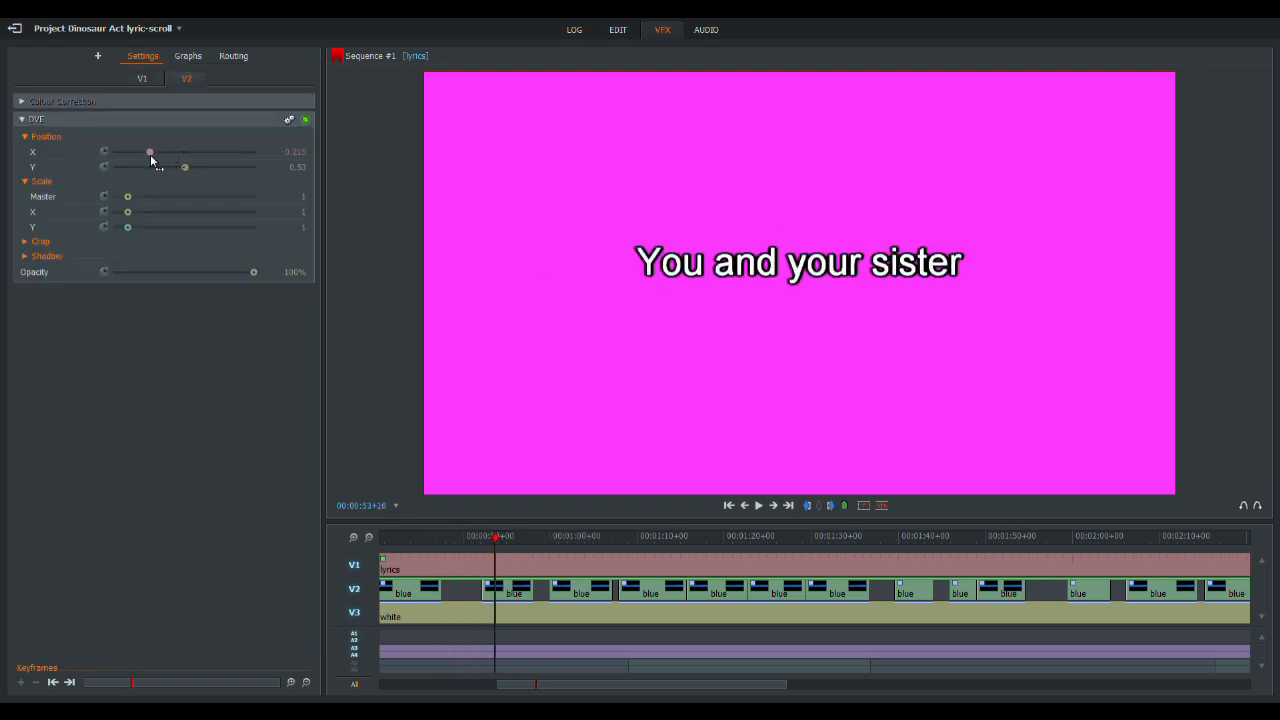
{"action": "left_click", "coordinate": [295, 151]}
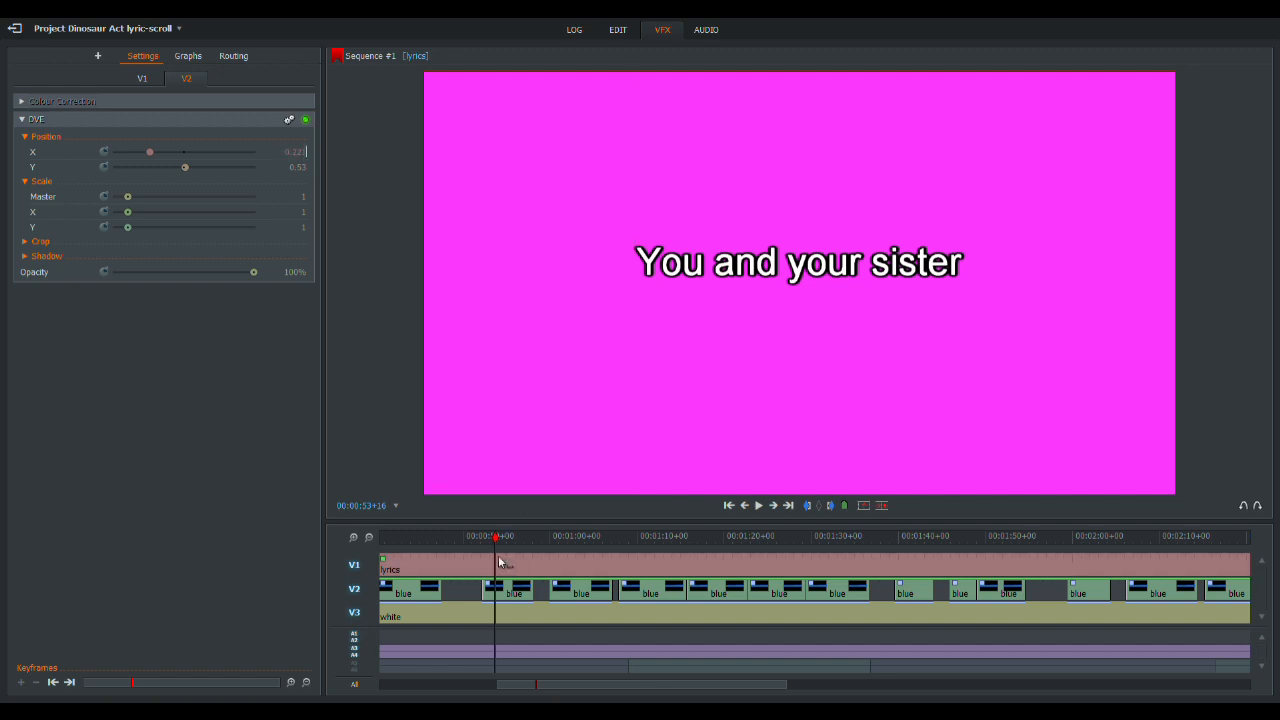
- Set the blue clip's X position to -0.337 so the bar sits just before "And your father flew airplanes"
{"action": "left_click_drag", "start_coordinate": [420, 537], "coordinate": [428, 540]}
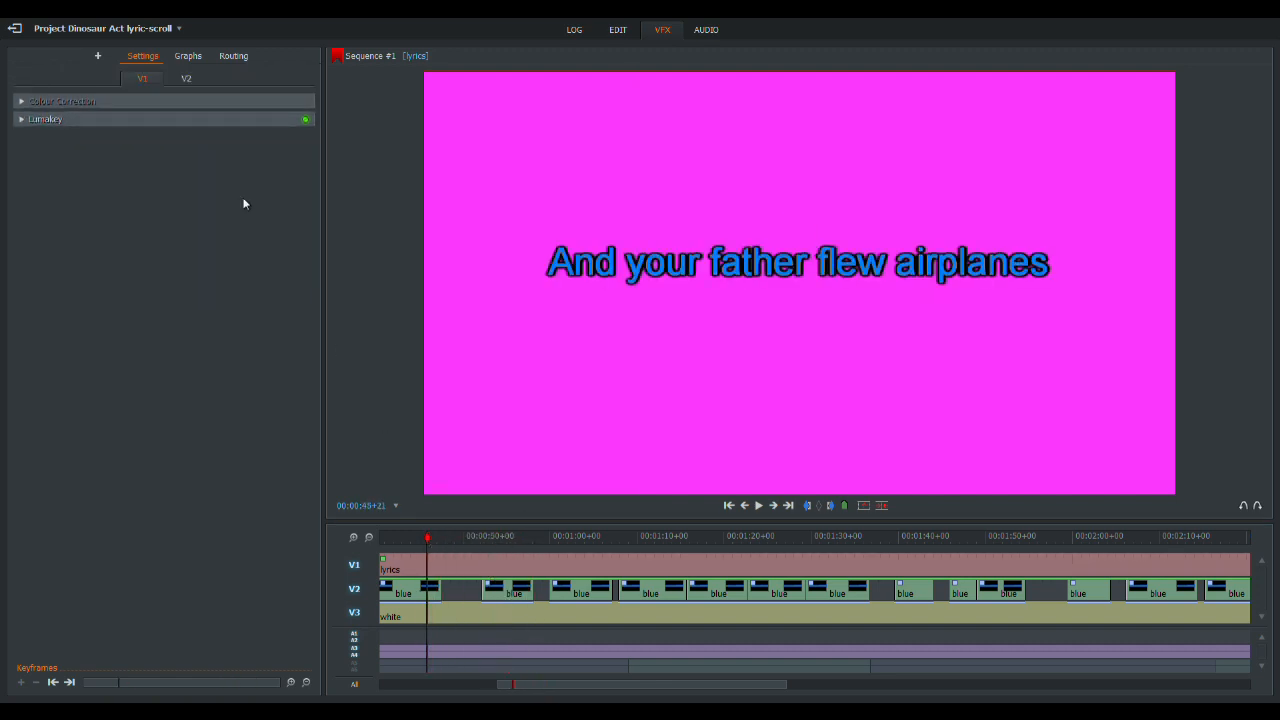
{"action": "left_click", "coordinate": [186, 78]}
{"action": "left_click_drag", "start_coordinate": [187, 155], "coordinate": [146, 163]}
{"action": "left_click", "coordinate": [295, 151]}
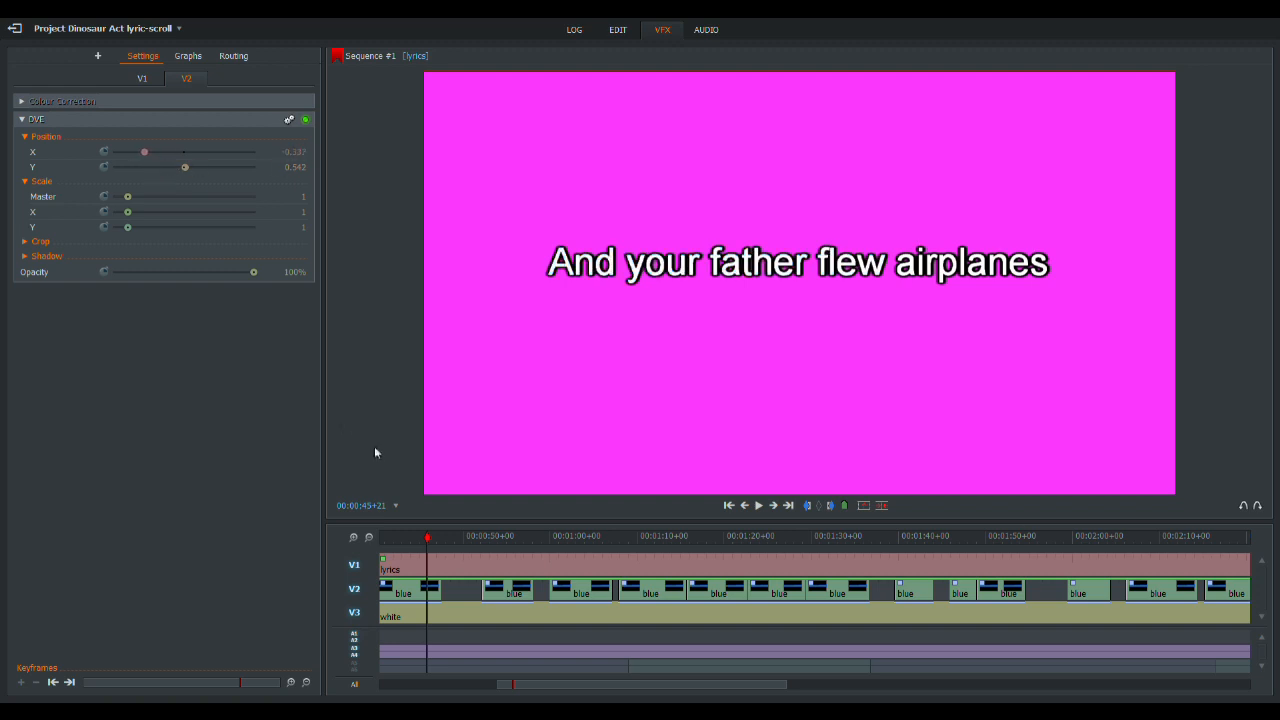
- Set the blue clip's X position to -0.404 for "Could tell by the back of their hands" and lower it for "It was a dinosaur aaaaaact"
{"action": "left_click_drag", "start_coordinate": [405, 537], "coordinate": [819, 537]}
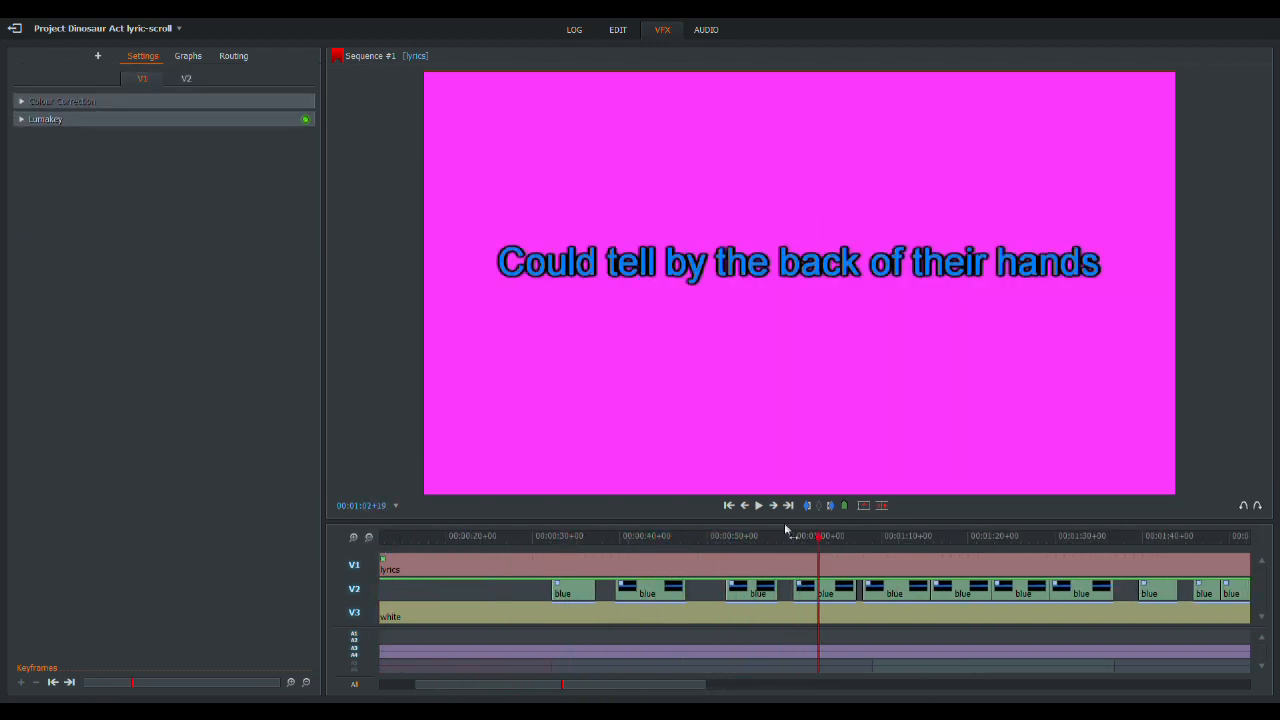
{"action": "left_click", "coordinate": [186, 80]}
{"action": "left_click_drag", "start_coordinate": [181, 160], "coordinate": [143, 160]}
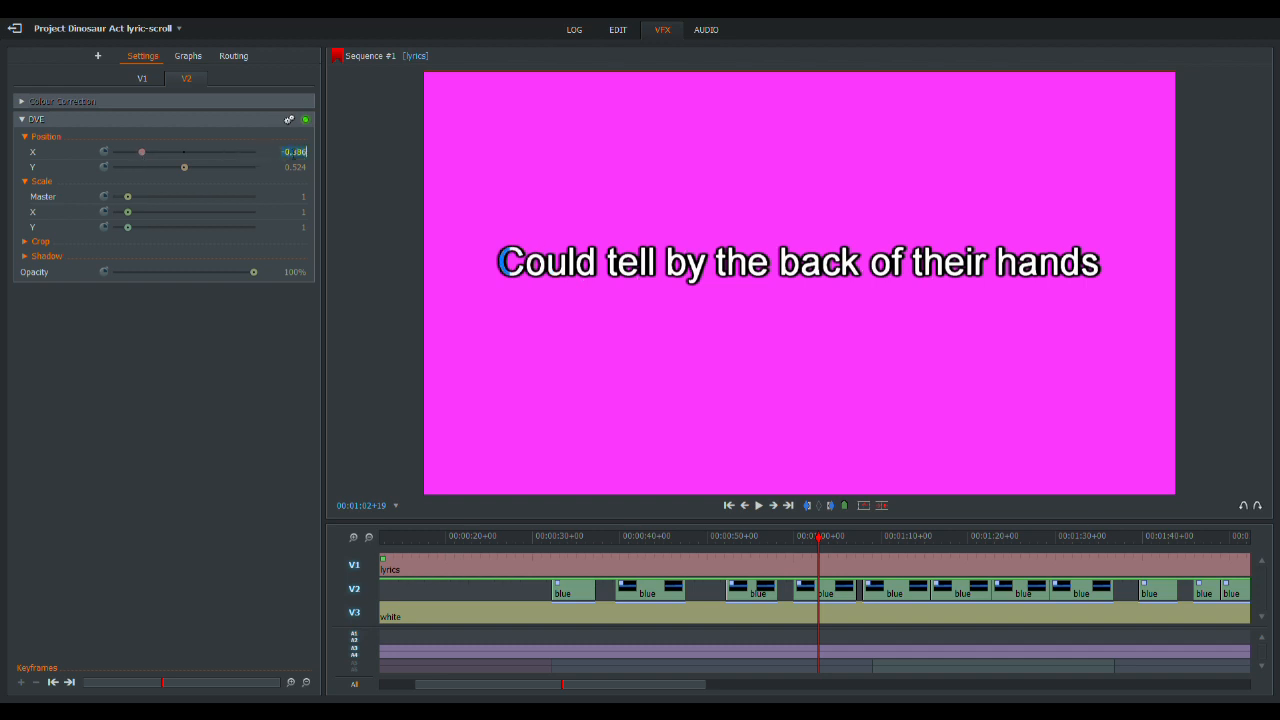
{"action": "left_click", "coordinate": [887, 537]}
{"action": "left_click_drag", "start_coordinate": [185, 153], "coordinate": [146, 157]}
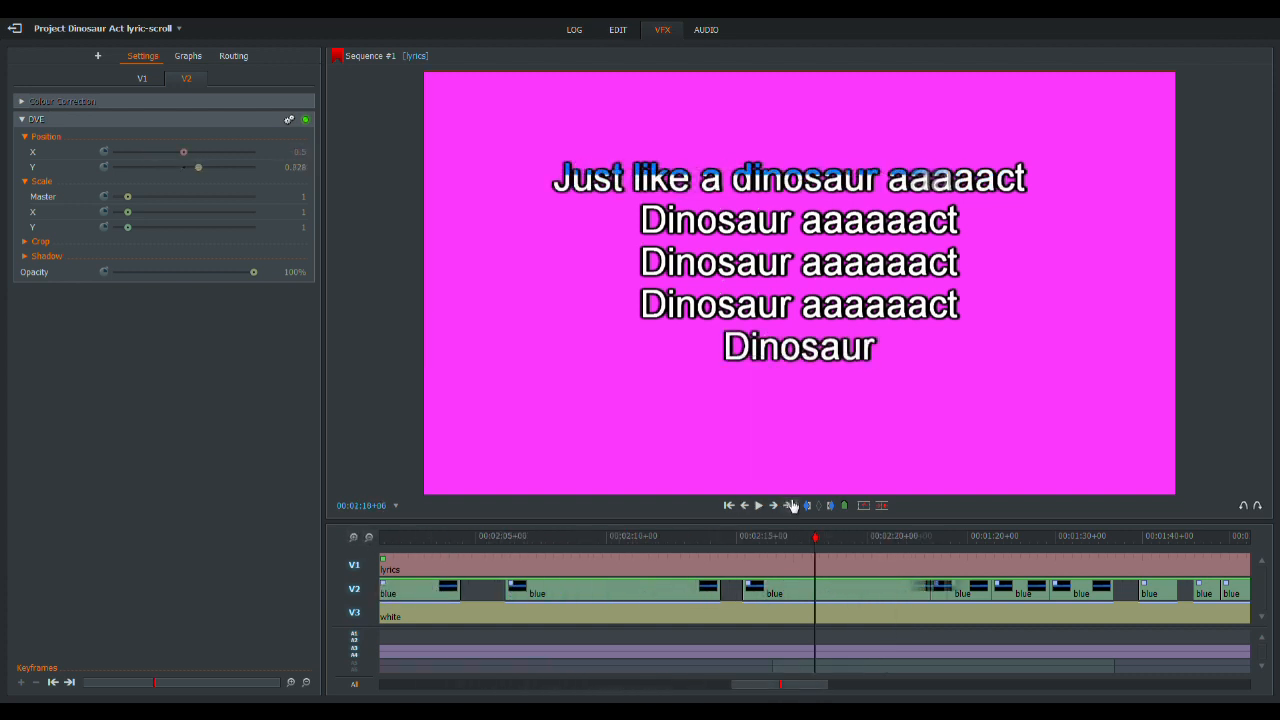
- Scrub through the whole sequence to check that the blue wipes line up with each lyric line
{"action": "left_click", "coordinate": [368, 537]}
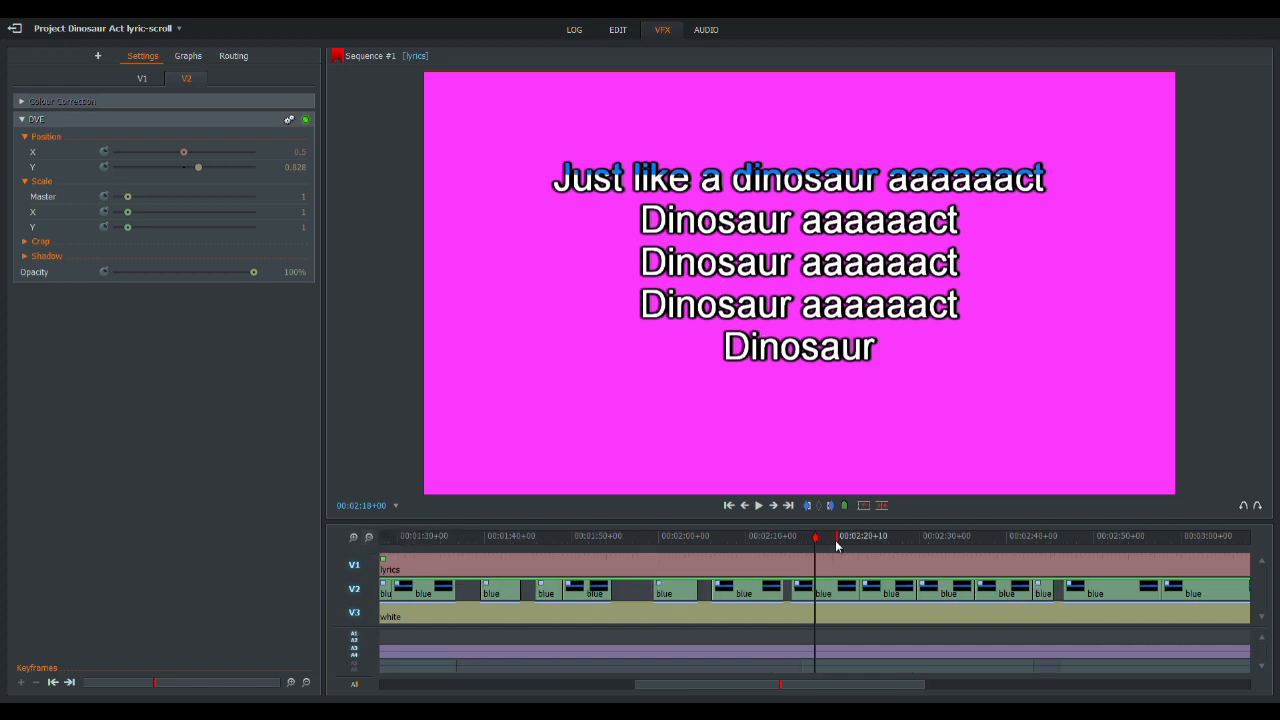
{"action": "left_click_drag", "start_coordinate": [818, 545], "coordinate": [809, 545]}
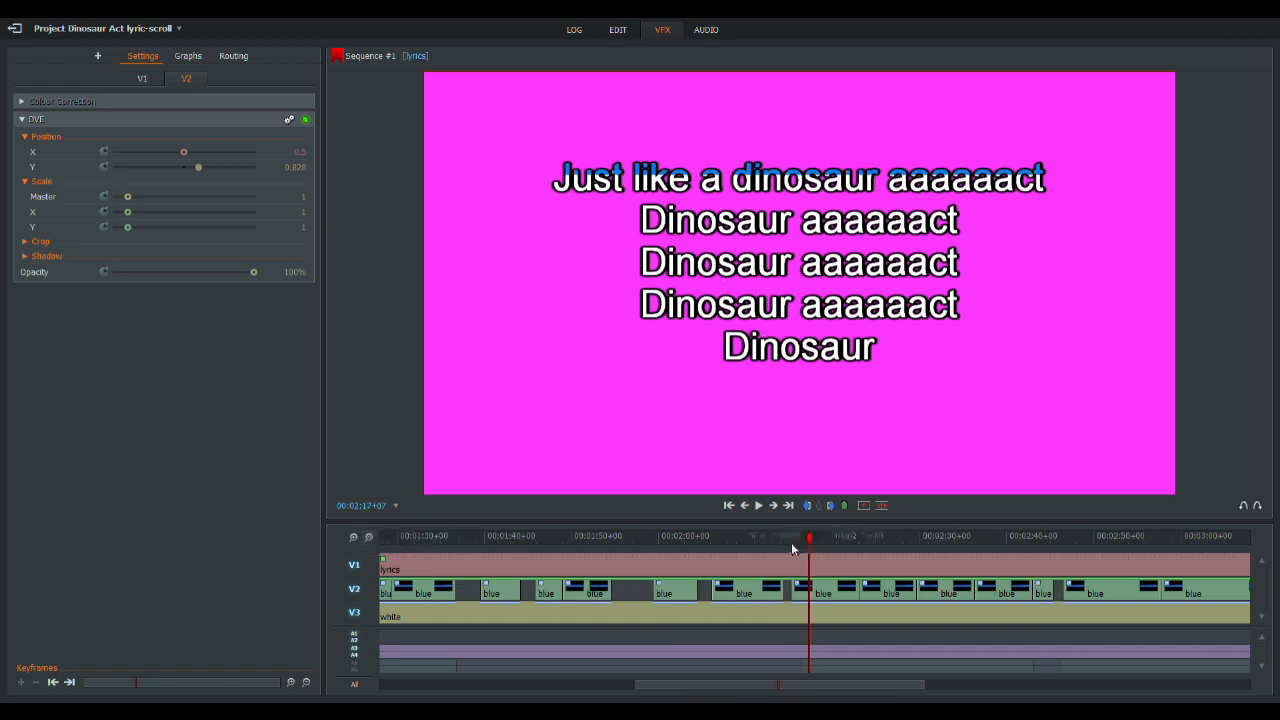
{"action": "left_click_drag", "start_coordinate": [448, 536], "coordinate": [1040, 558]}
{"action": "left_click", "coordinate": [186, 80]}
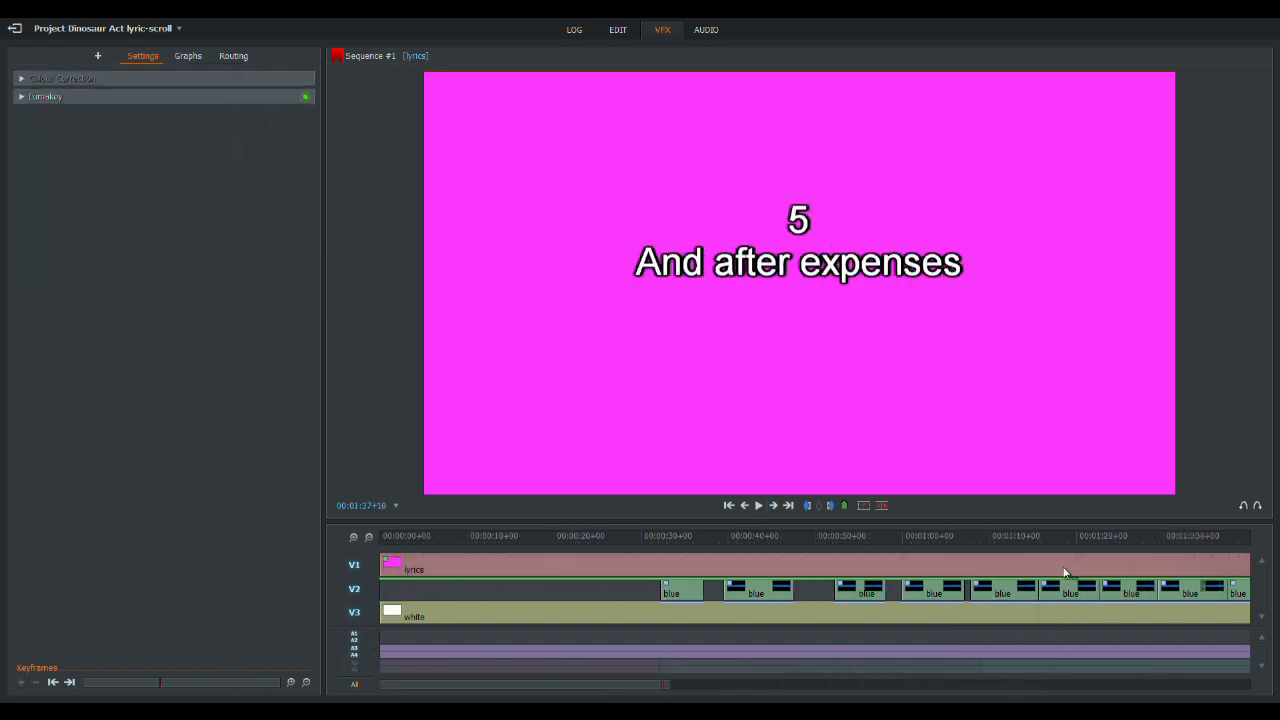
{"action": "left_click_drag", "start_coordinate": [1098, 538], "coordinate": [1018, 553]}
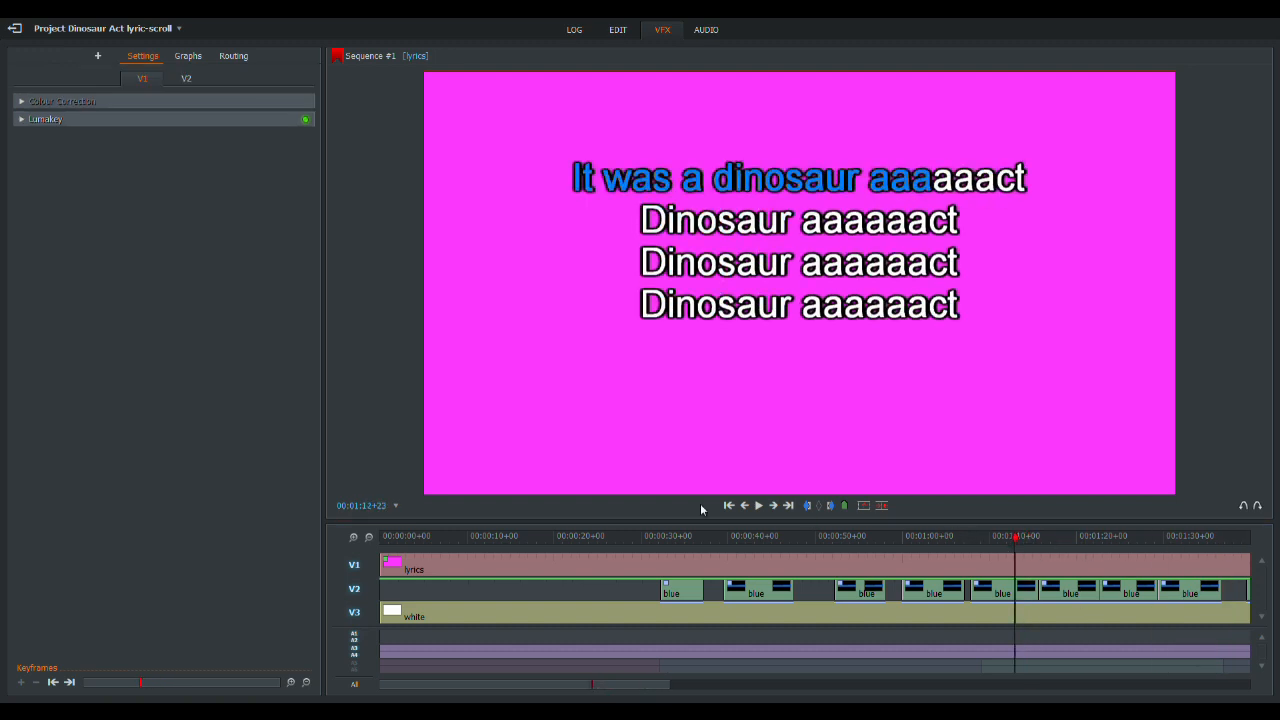
{"action": "left_click", "coordinate": [354, 539]}
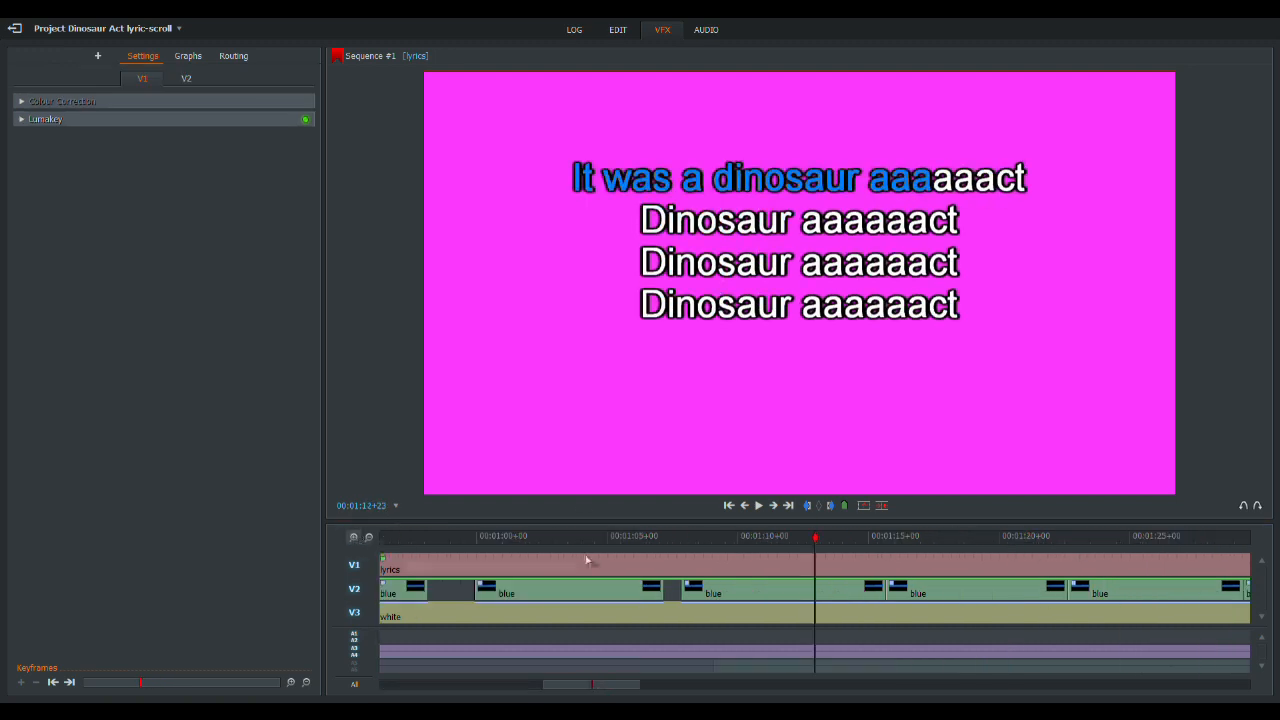
{"action": "left_click", "coordinate": [370, 539]}
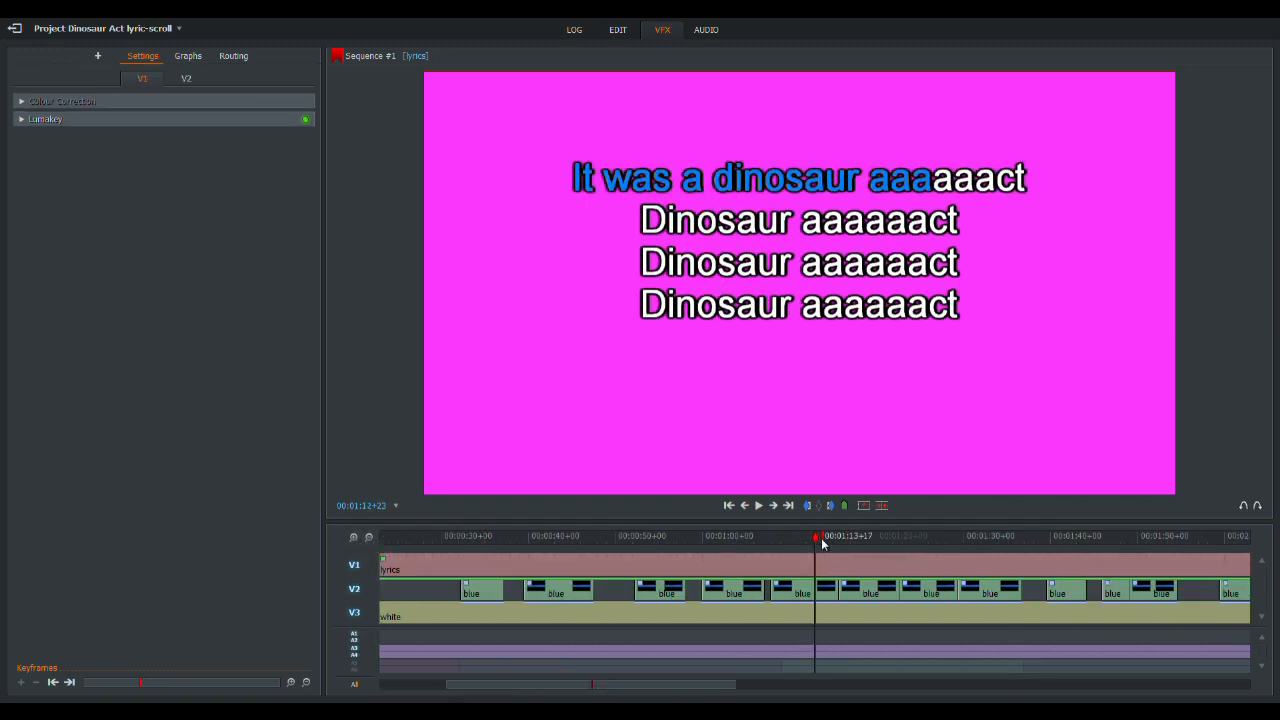
{"action": "left_click_drag", "start_coordinate": [823, 557], "coordinate": [966, 563]}
{"action": "left_click", "coordinate": [1185, 550]}
{"action": "mouse_move", "coordinate": [1185, 548]}
{"action": "left_mouse_down"}
{"action": "mouse_move", "coordinate": [1249, 536]}
{"action": "mouse_move", "coordinate": [567, 535]}
{"action": "mouse_move", "coordinate": [636, 535]}
{"action": "left_mouse_up"}
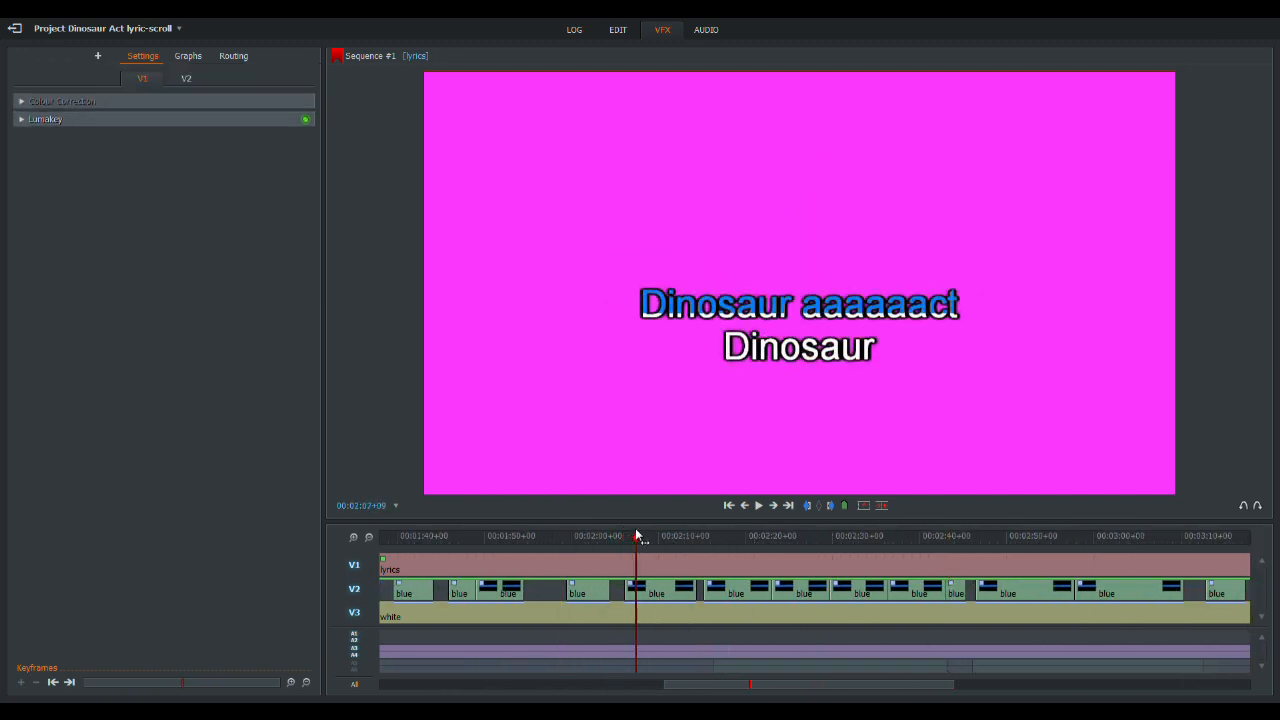
{"action": "left_click", "coordinate": [726, 541]}
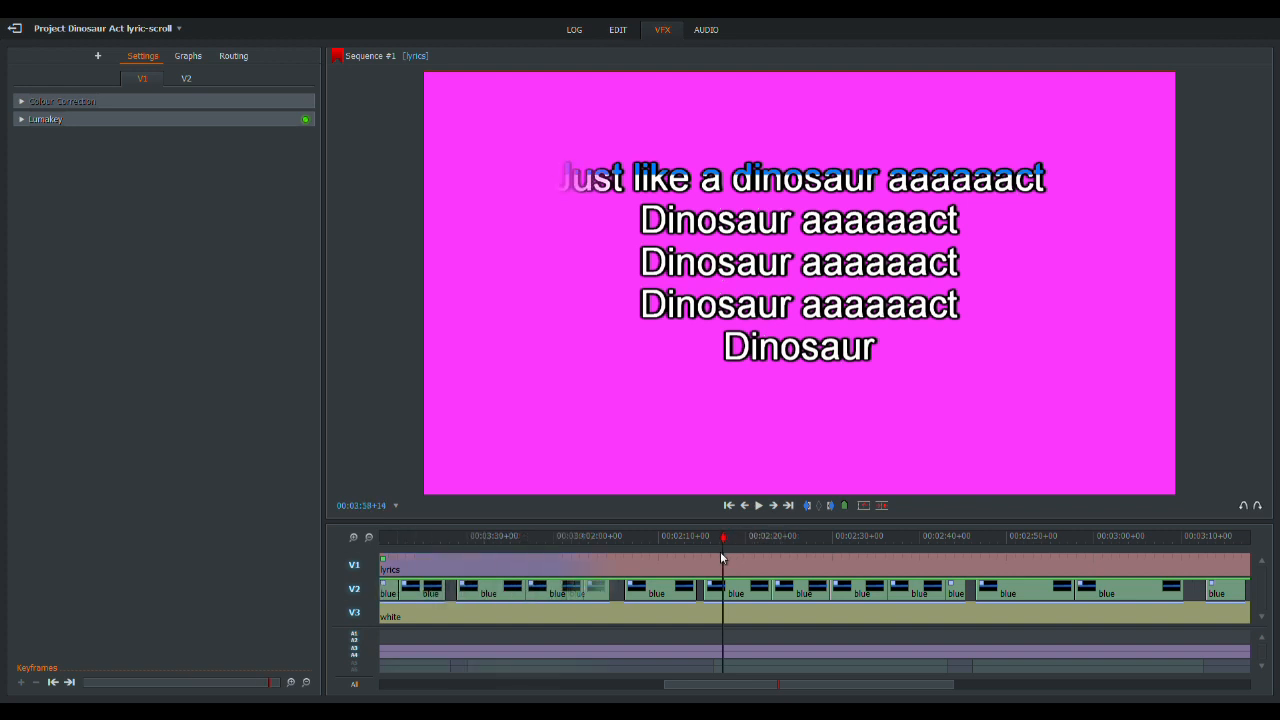
{"action": "left_click_drag", "start_coordinate": [349, 526], "coordinate": [377, 553]}
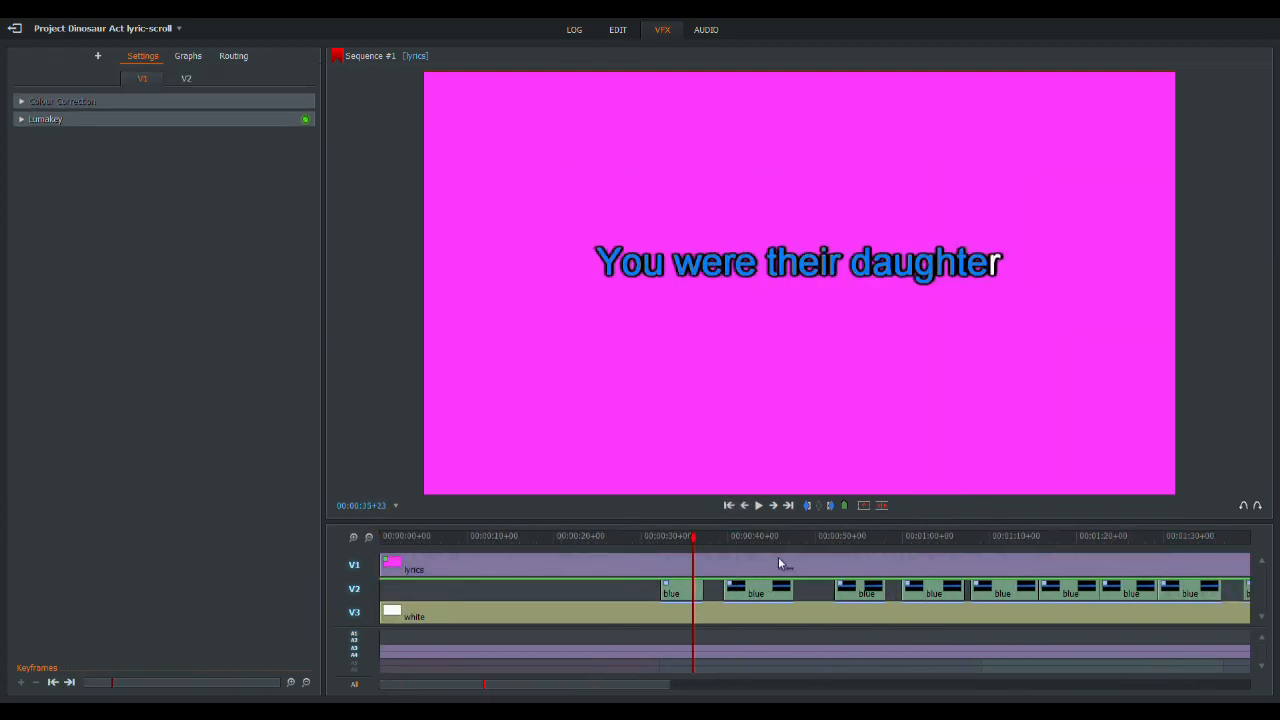
{"action": "left_click", "coordinate": [369, 538]}
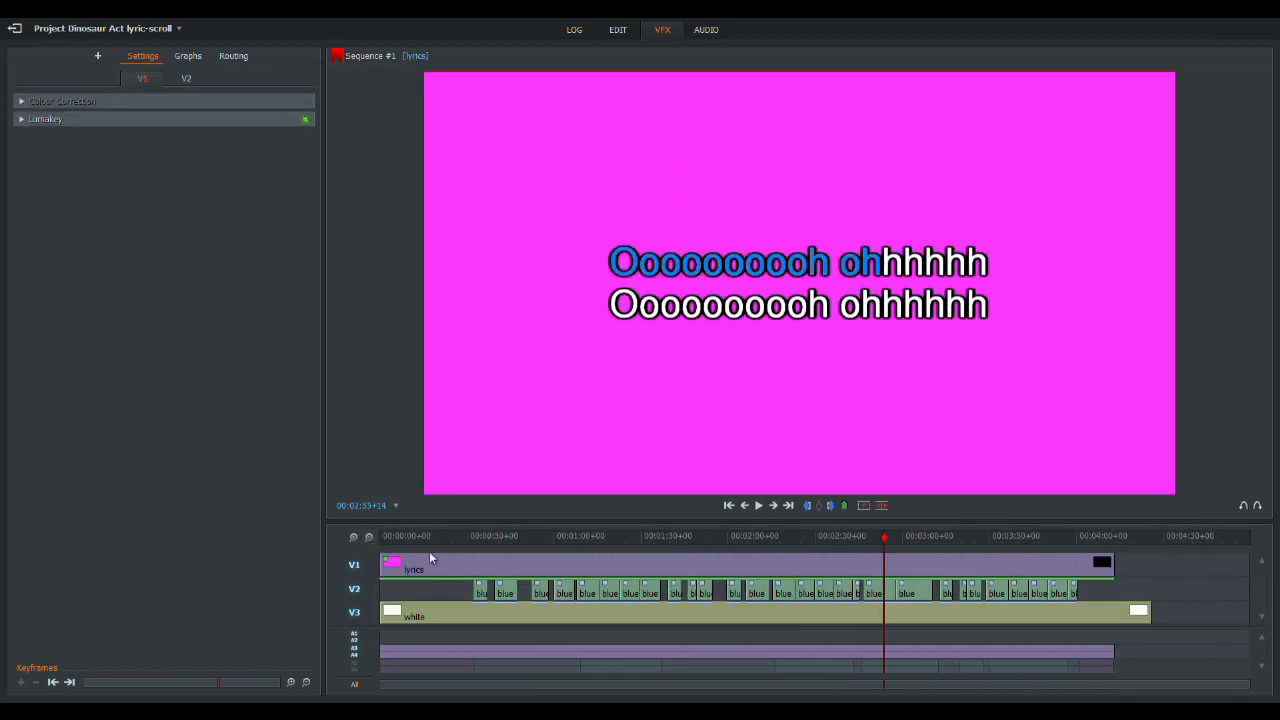
- Mute the vox tracks A3 and A4 and play the sequence from just before the first blue clip through "And your father flew airplanes"
{"action": "left_click", "coordinate": [464, 540]}
{"action": "left_click", "coordinate": [488, 540]}
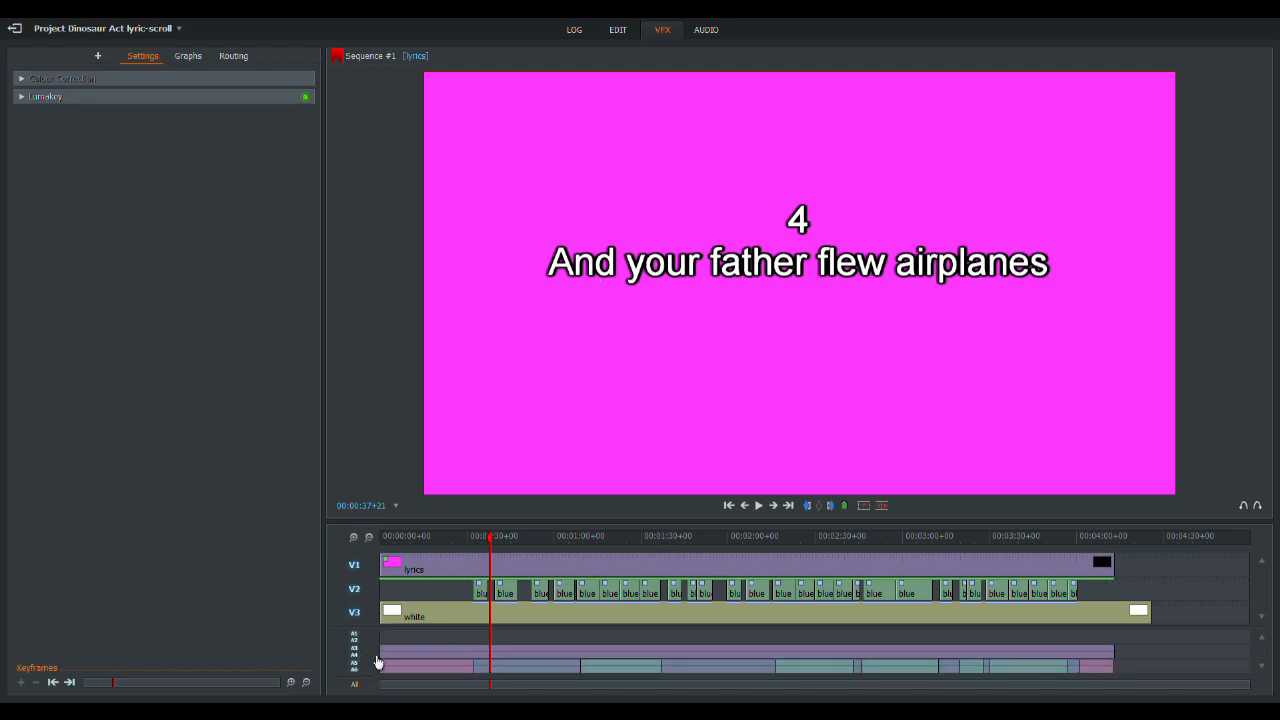
{"action": "left_click", "coordinate": [356, 656]}
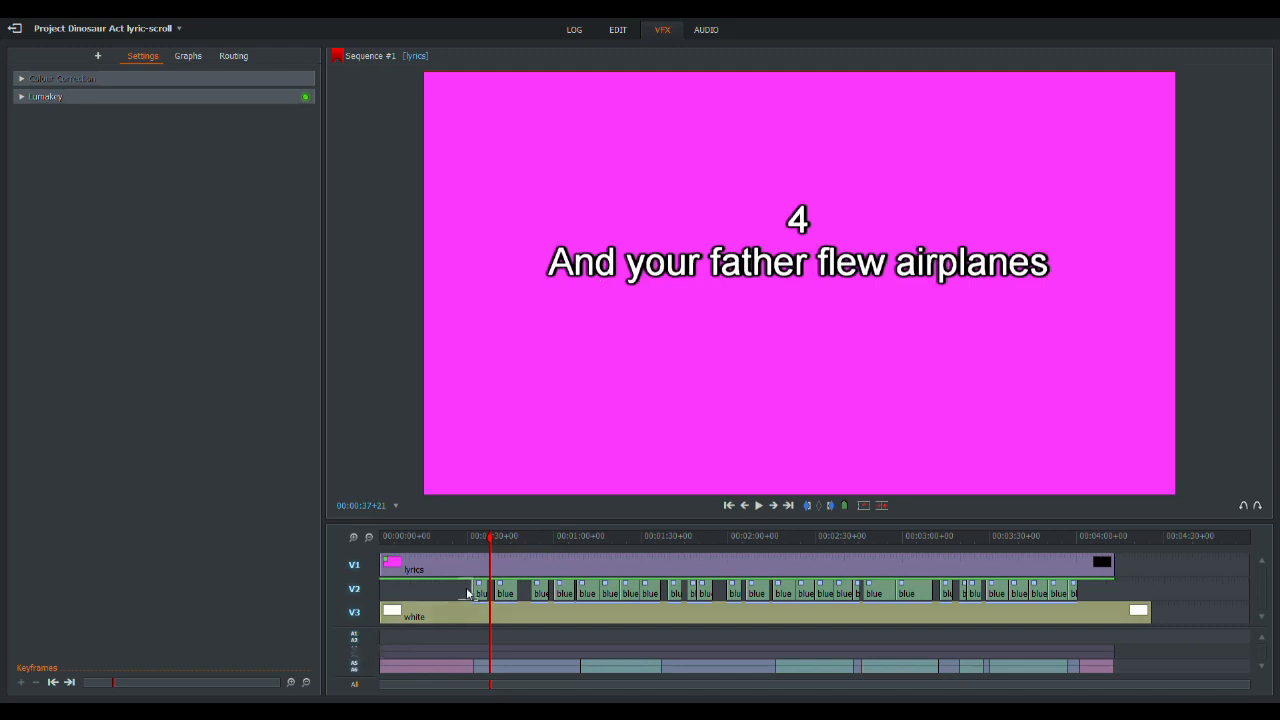
{"action": "left_click", "coordinate": [463, 540]}
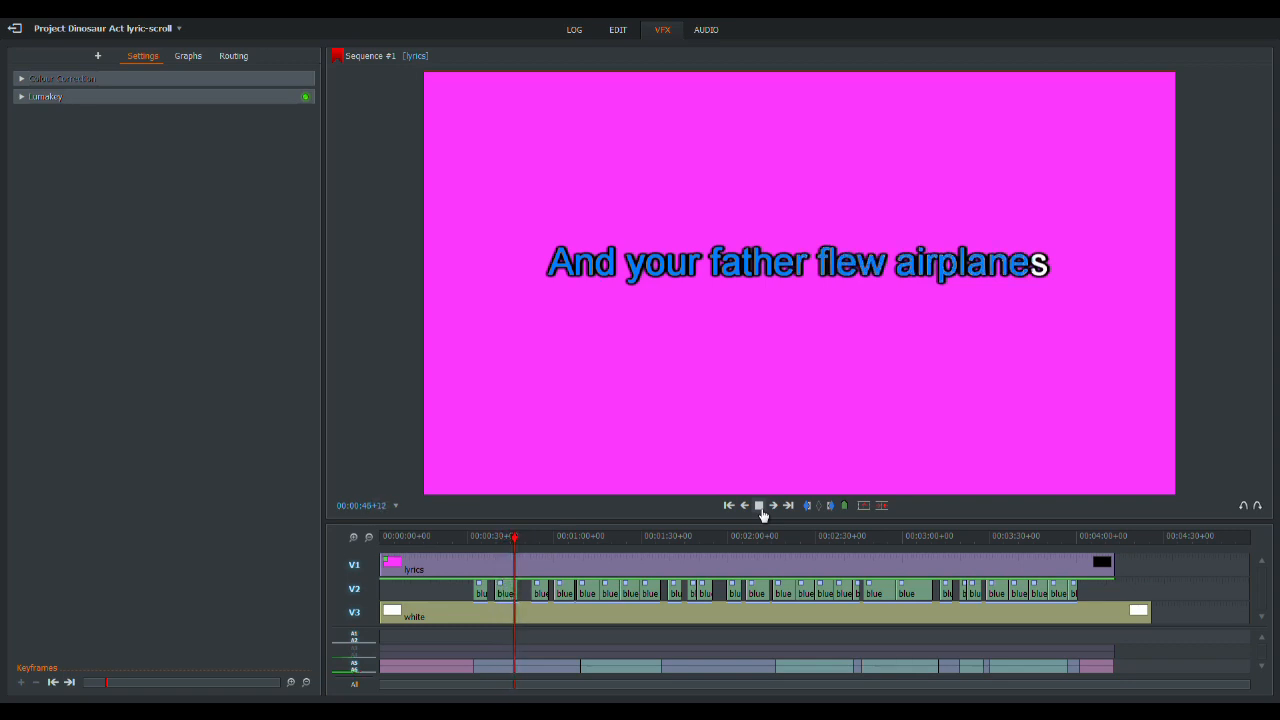
{"action": "left_click", "coordinate": [759, 505]}
- Unmute the vox tracks A3 and A4 and export the sequence to the Dinosaur Act folder as H.264/MP4, 24 fps, 720p, named lyric-scroll
{"action": "right_click", "coordinate": [426, 590]}
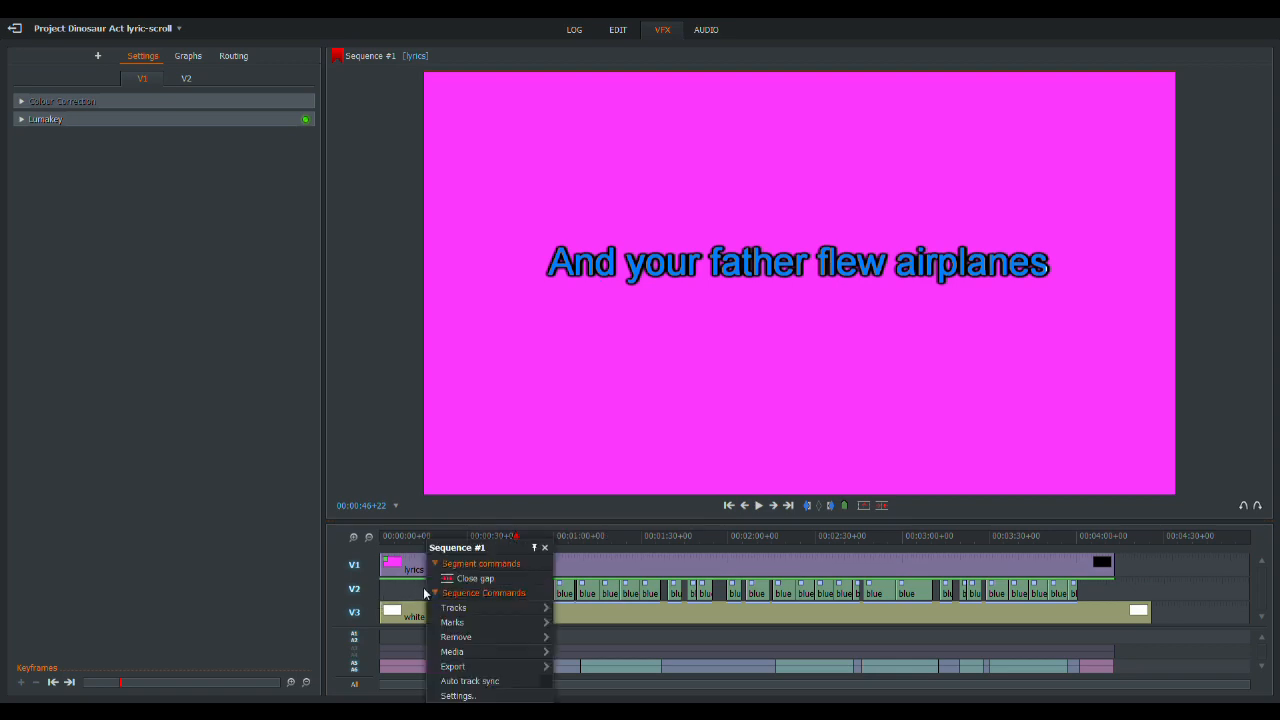
{"action": "left_click", "coordinate": [361, 653]}
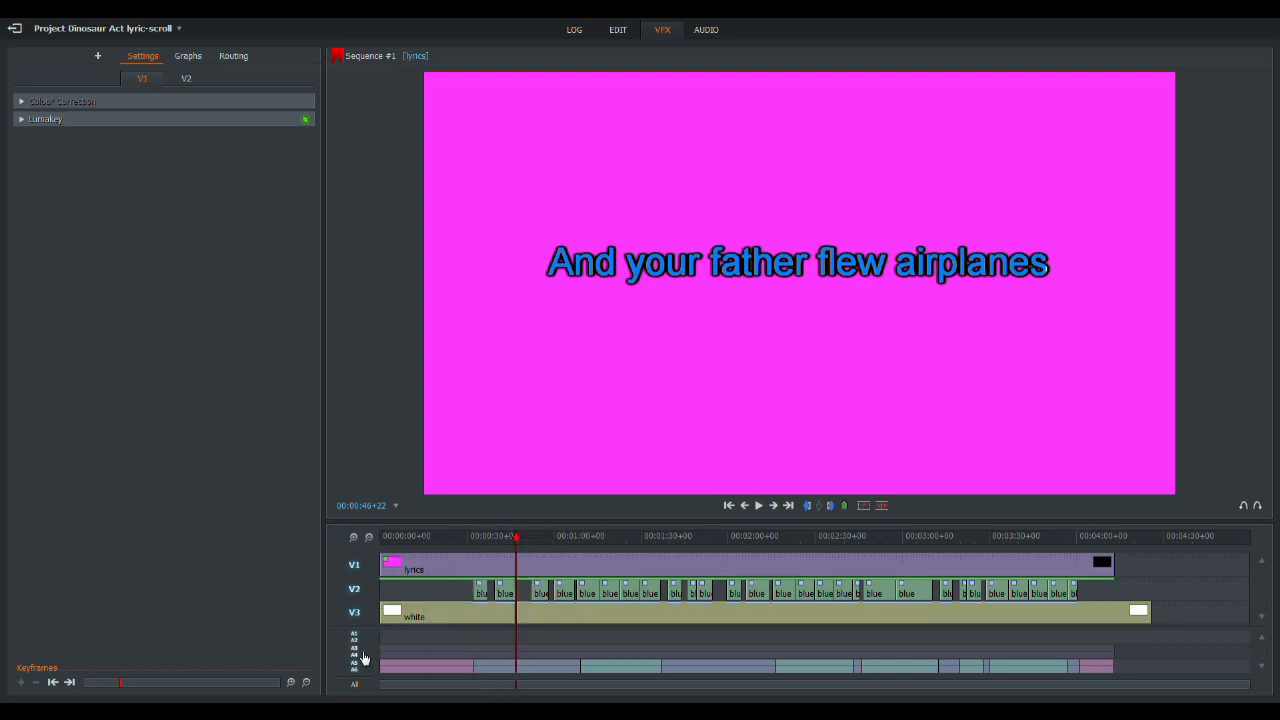
{"action": "right_click", "coordinate": [441, 591]}
{"action": "mouse_move", "coordinate": [480, 667]}
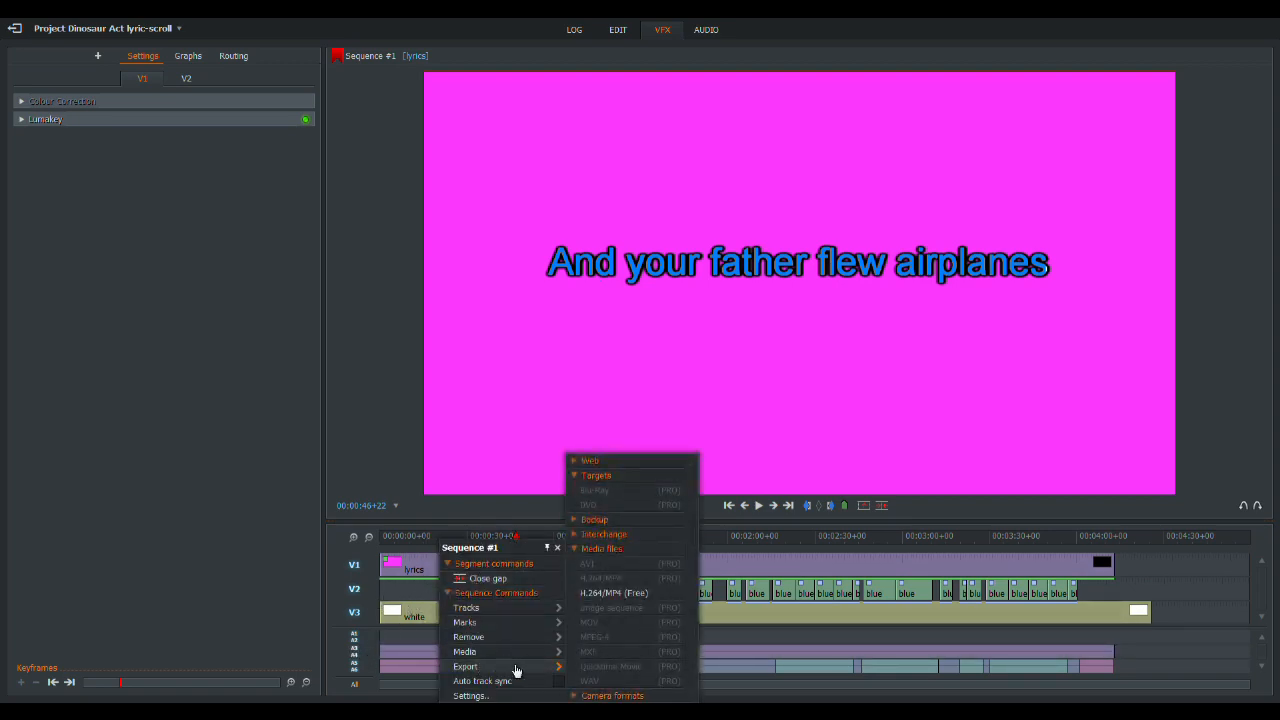
{"action": "left_click", "coordinate": [618, 594]}
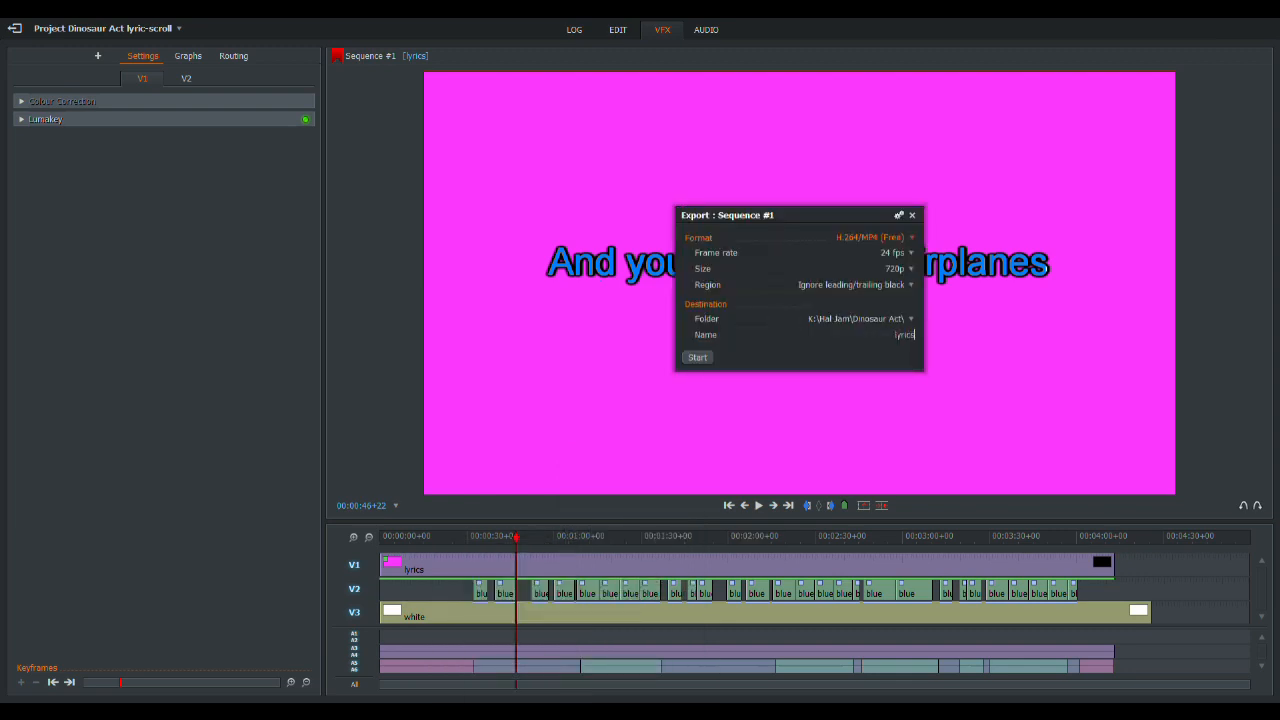
{"action": "left_click", "coordinate": [699, 357]}
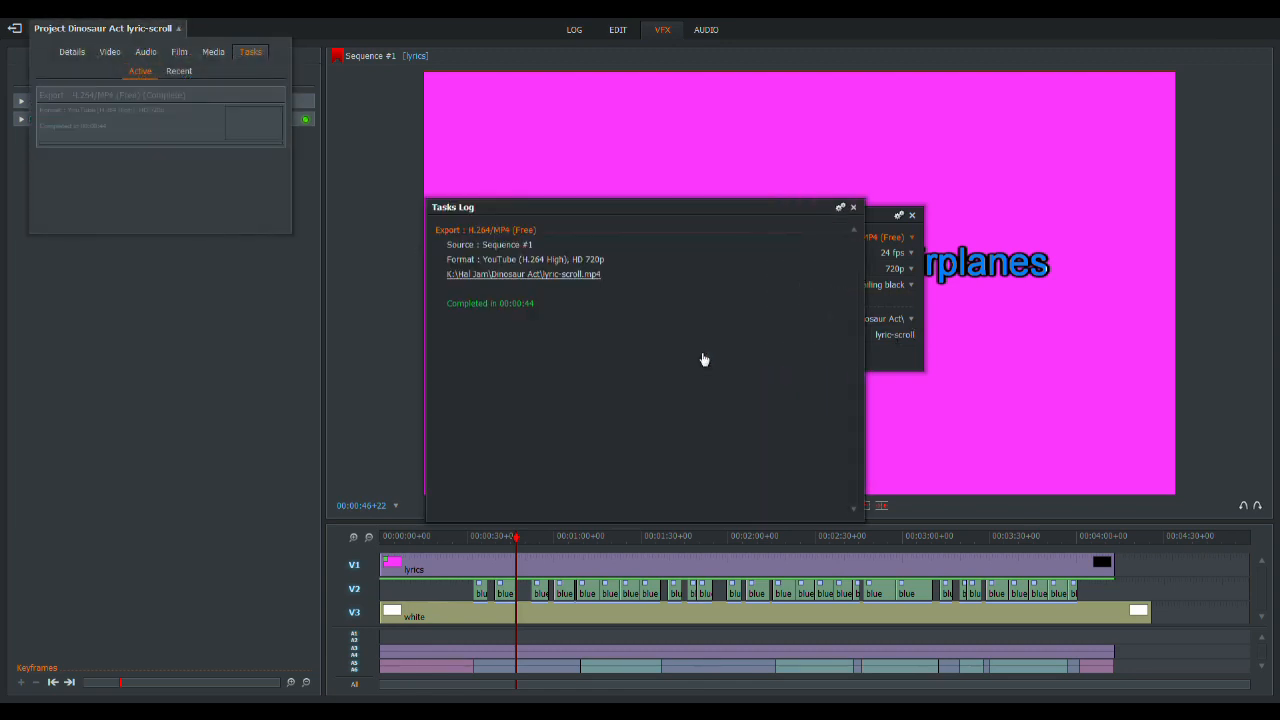
{"action": "left_click", "coordinate": [854, 208]}
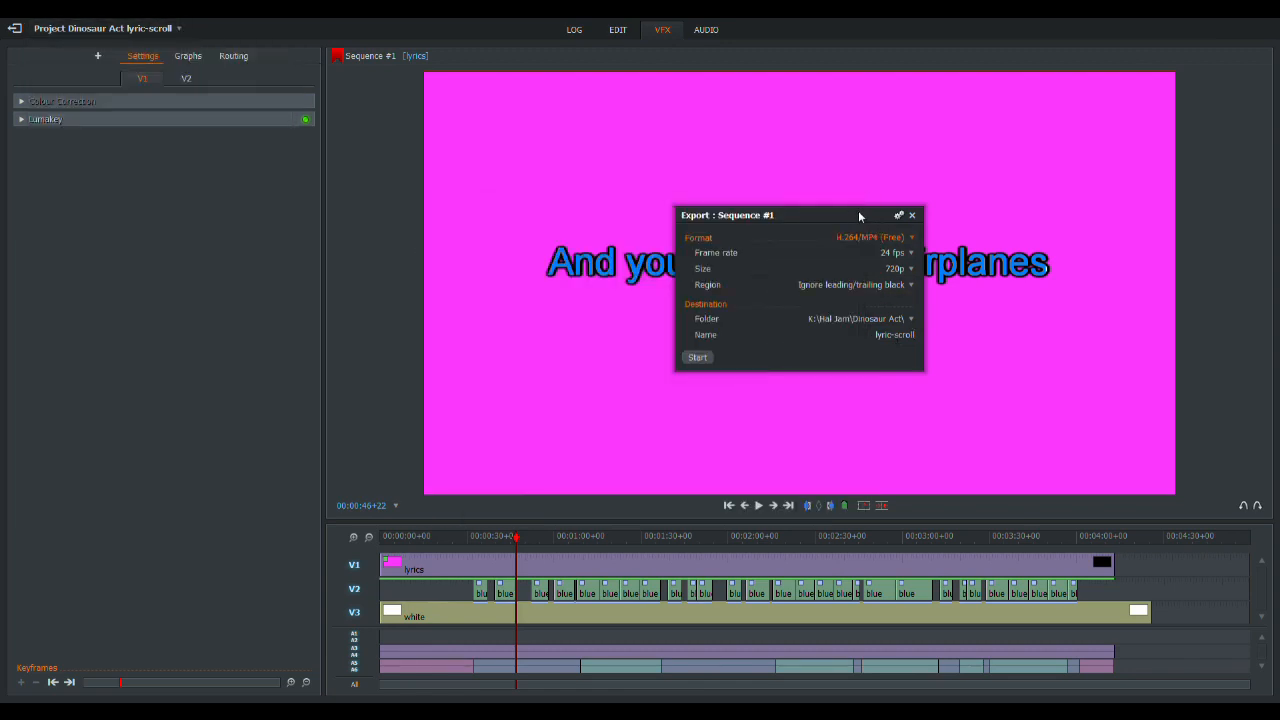
{"action": "left_click", "coordinate": [911, 215]}
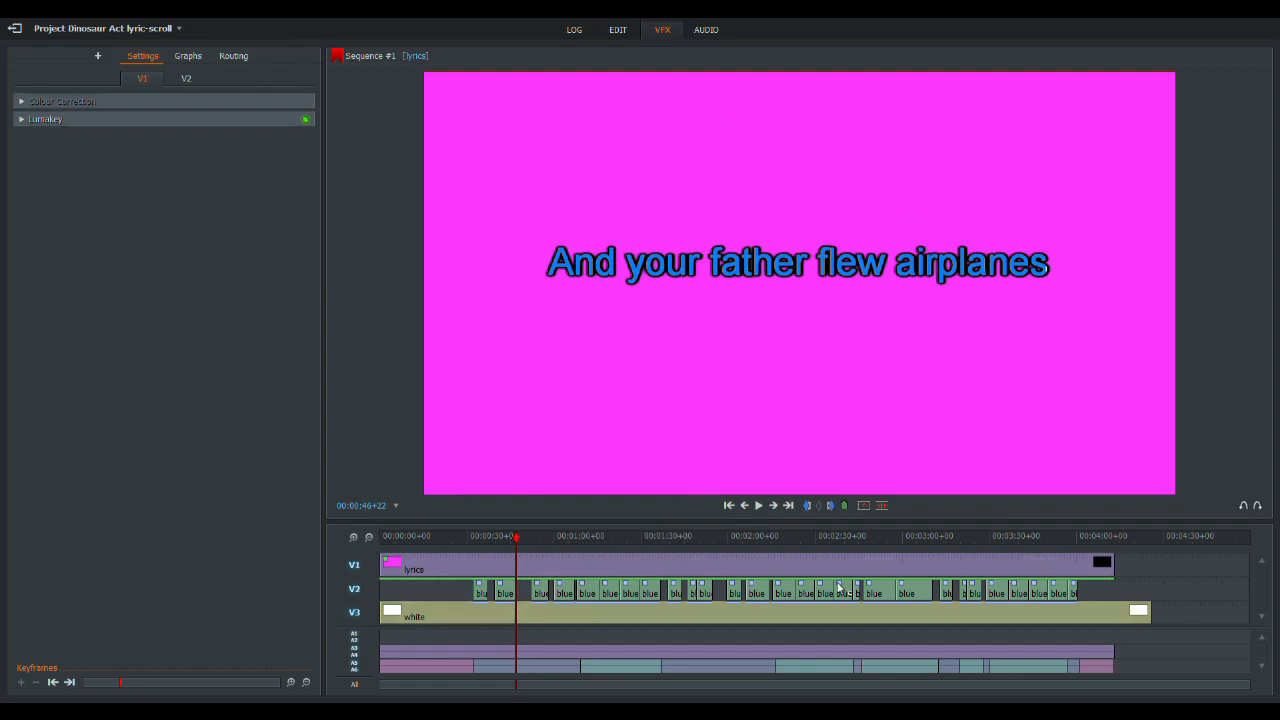
- Back up the project to the Dinosaur Act folder, including local, linked and proxy media and updating any existing archive
{"action": "left_click", "coordinate": [104, 28]}
{"action": "left_click", "coordinate": [72, 51]}
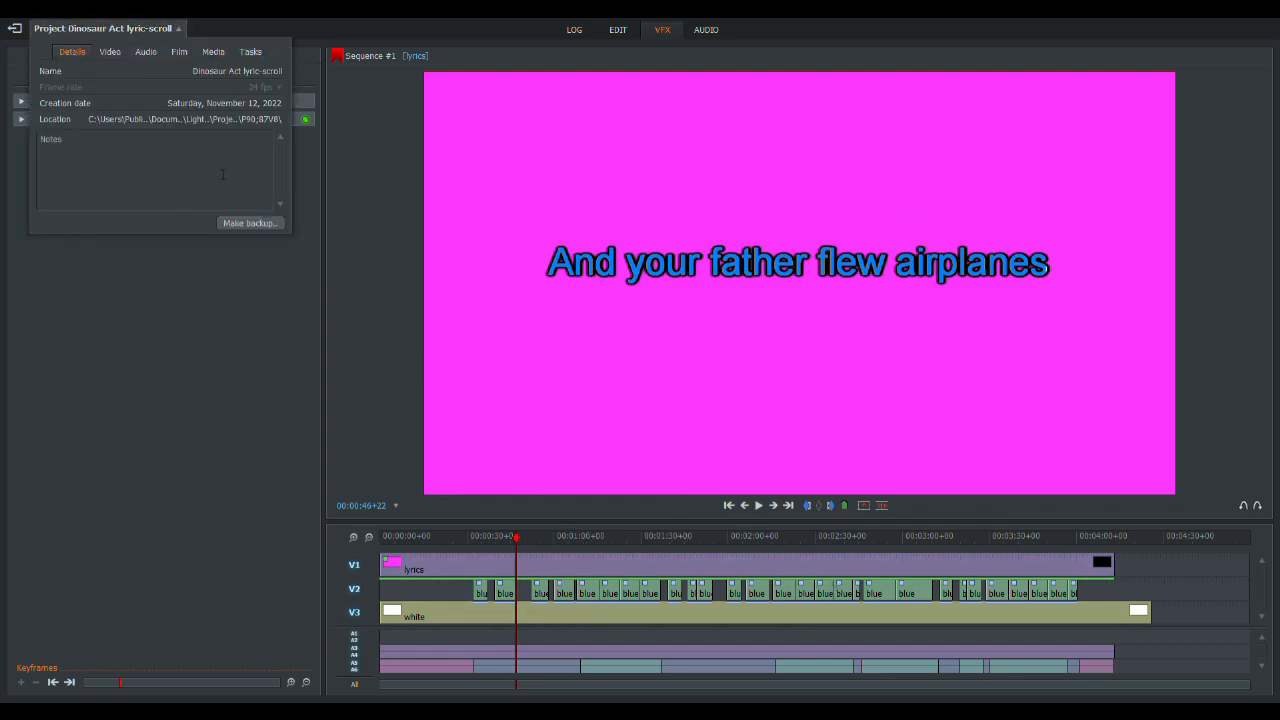
{"action": "left_click", "coordinate": [251, 222]}
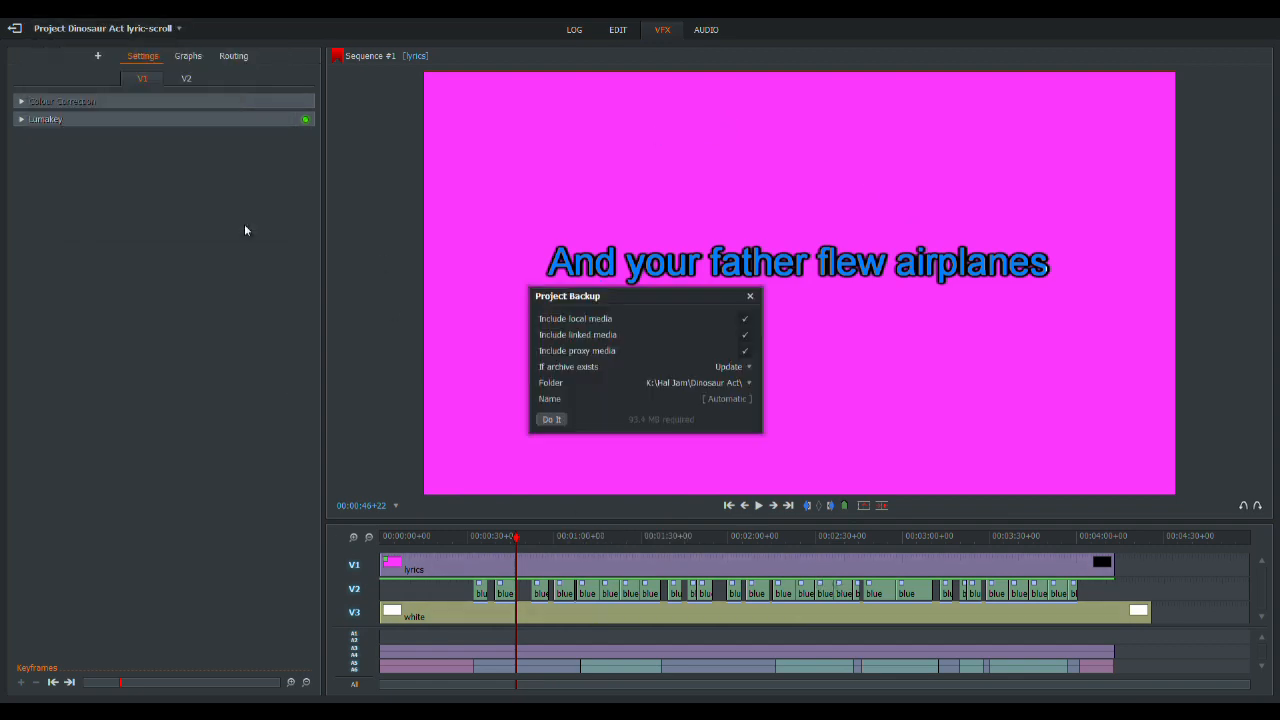
{"action": "left_click", "coordinate": [556, 421]}
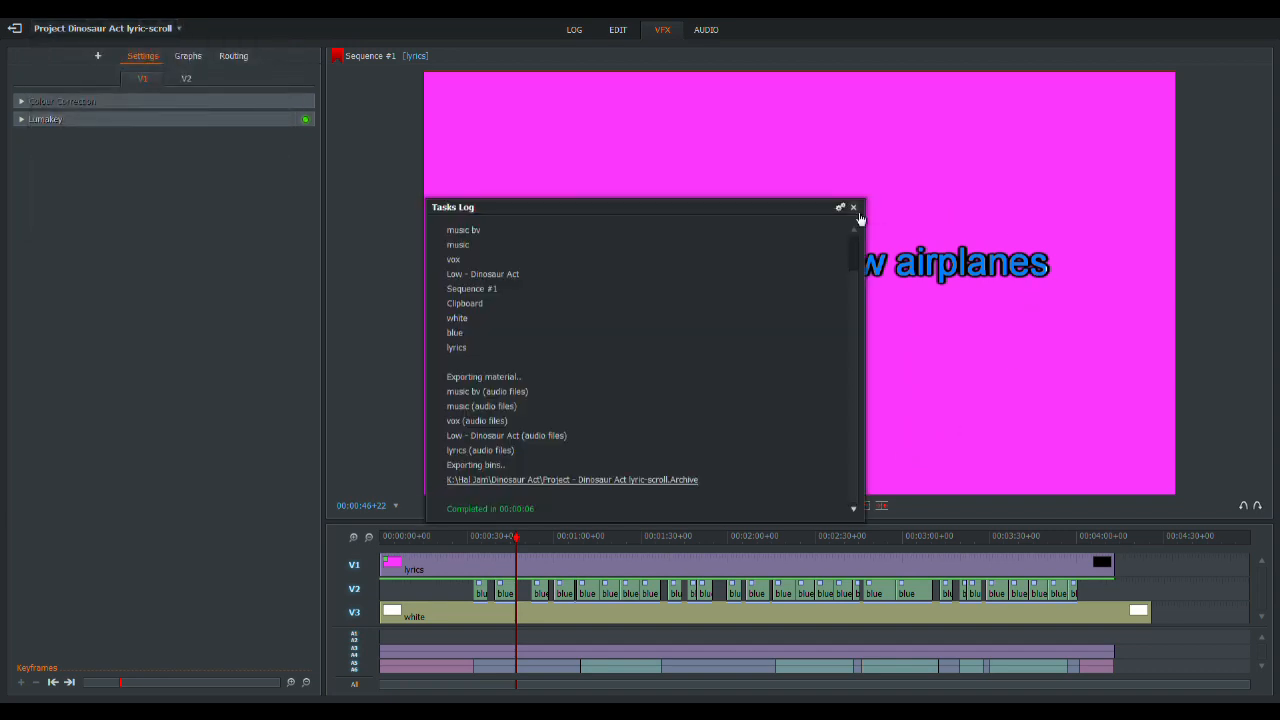
{"action": "left_click", "coordinate": [854, 208]}
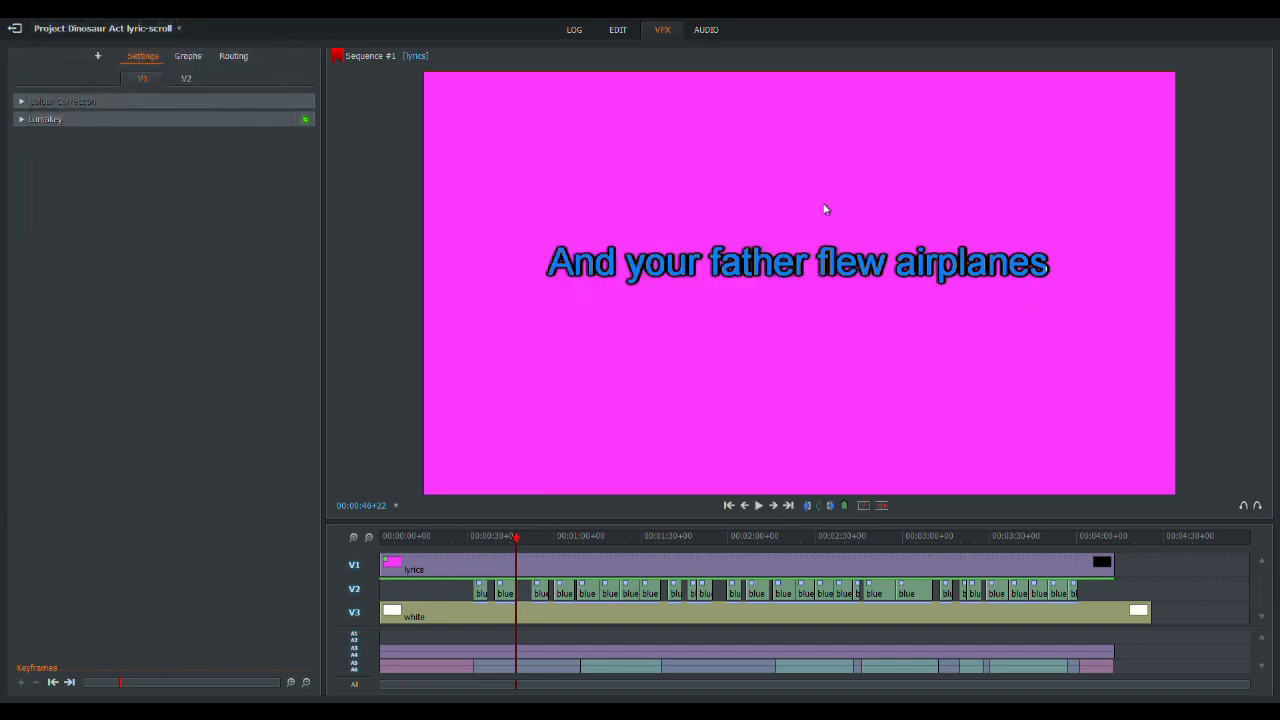
- Exit to the project list and delete the "Dinosaur Act lyrics" project
{"action": "left_click", "coordinate": [15, 33]}
{"action": "left_click", "coordinate": [194, 103]}
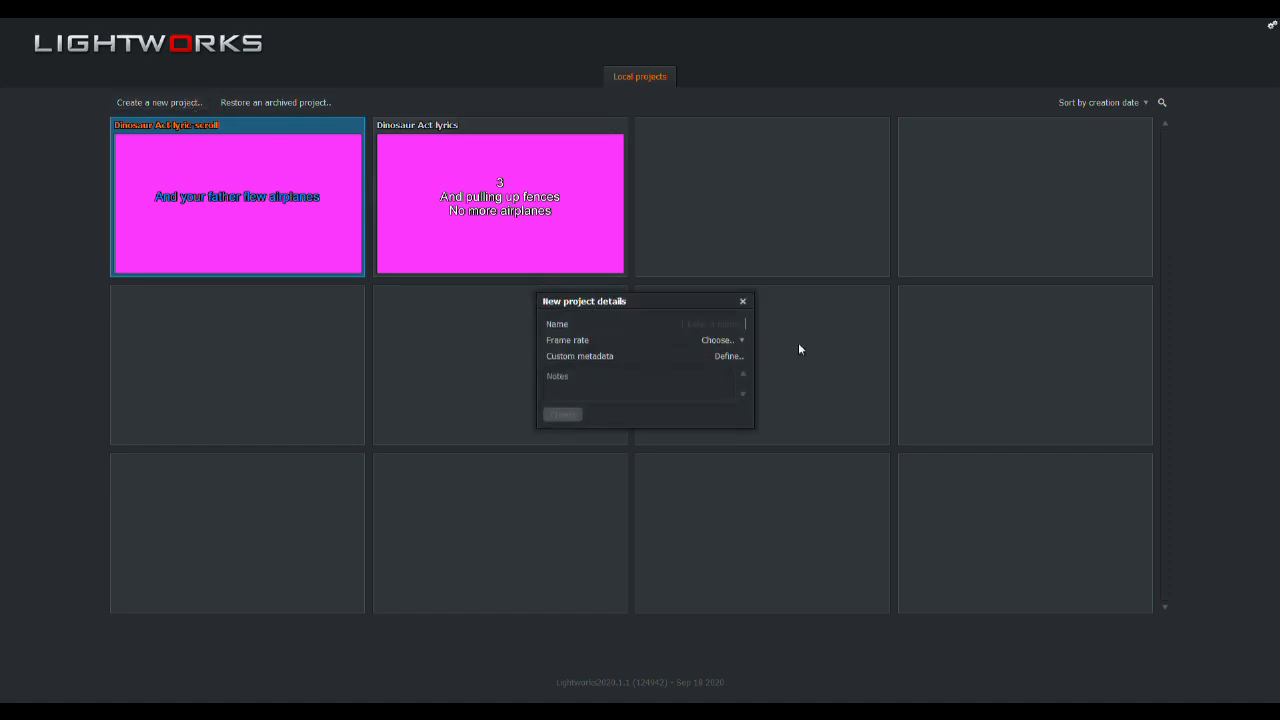
{"action": "left_click", "coordinate": [743, 301]}
{"action": "left_click", "coordinate": [618, 126]}
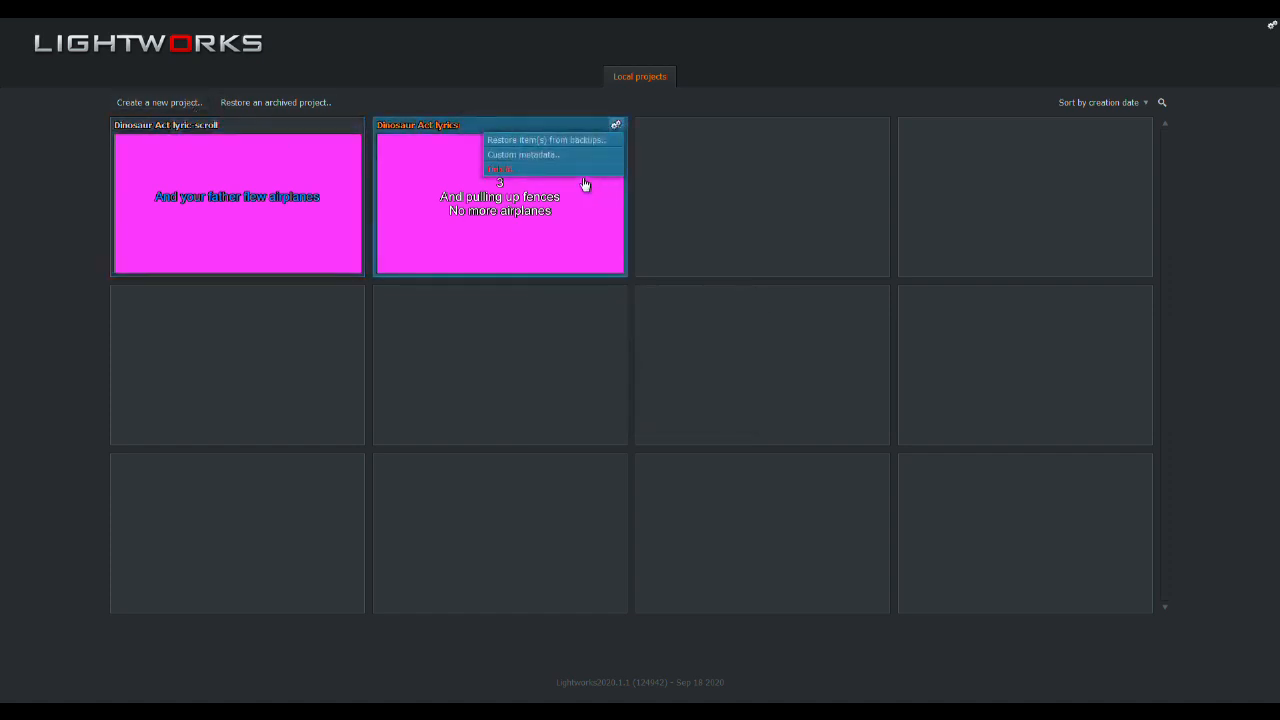
{"action": "left_click", "coordinate": [565, 178]}
{"action": "left_click", "coordinate": [640, 409]}
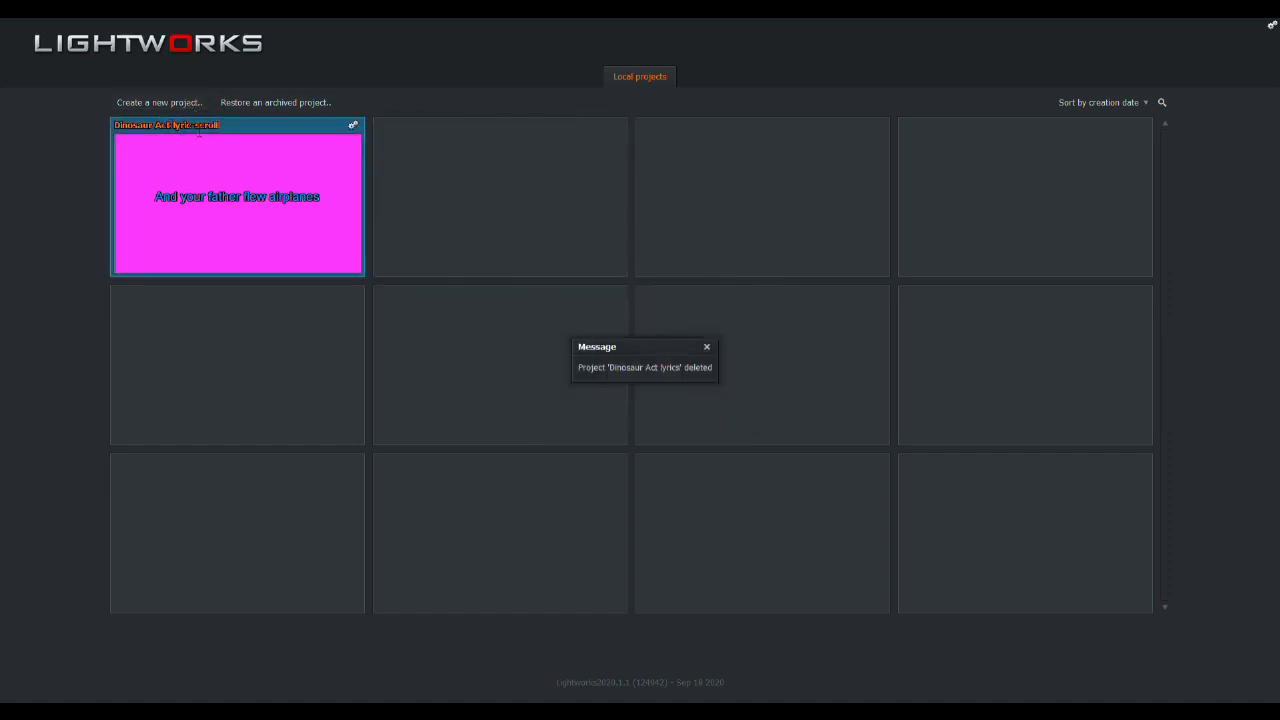
- Rename the "Dinosaur Act lyric-scroll" project to "Dinosaur Act" and open it
{"action": "left_click", "coordinate": [198, 130]}
{"action": "left_click_drag", "start_coordinate": [174, 127], "coordinate": [270, 134]}
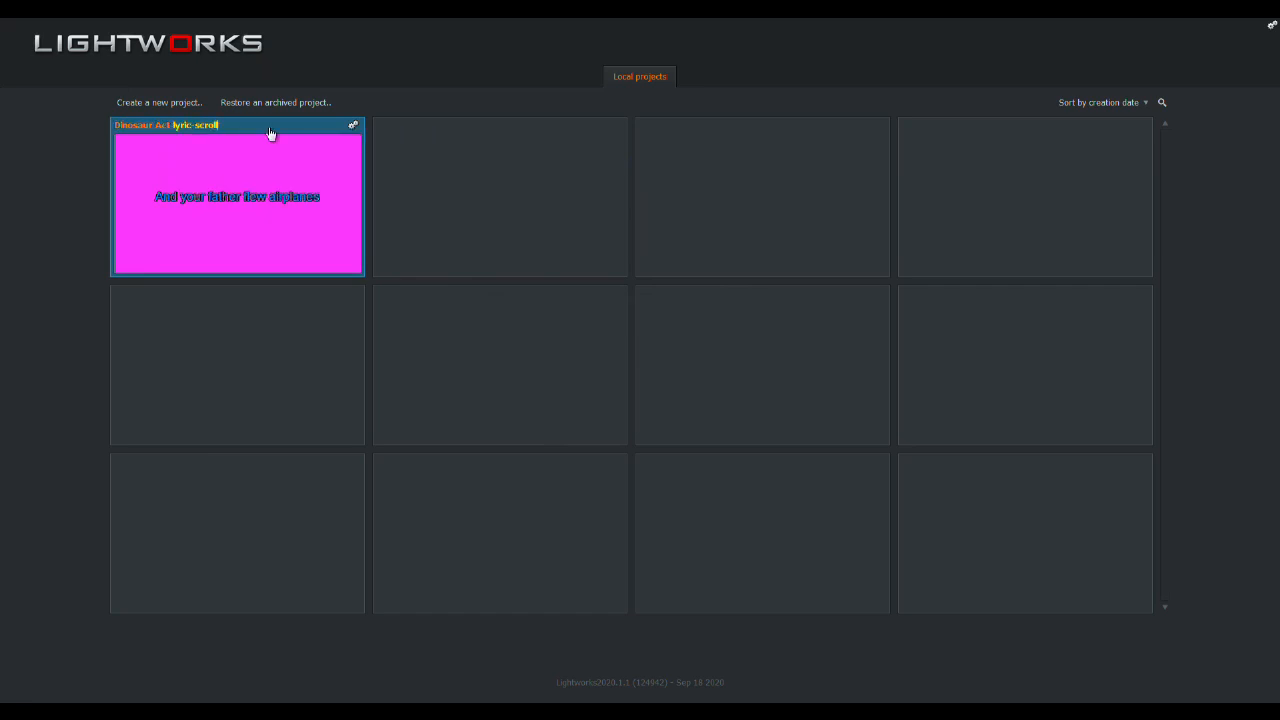
{"action": "key", "text": "BackSpace"}
{"action": "left_click", "coordinate": [180, 177]}
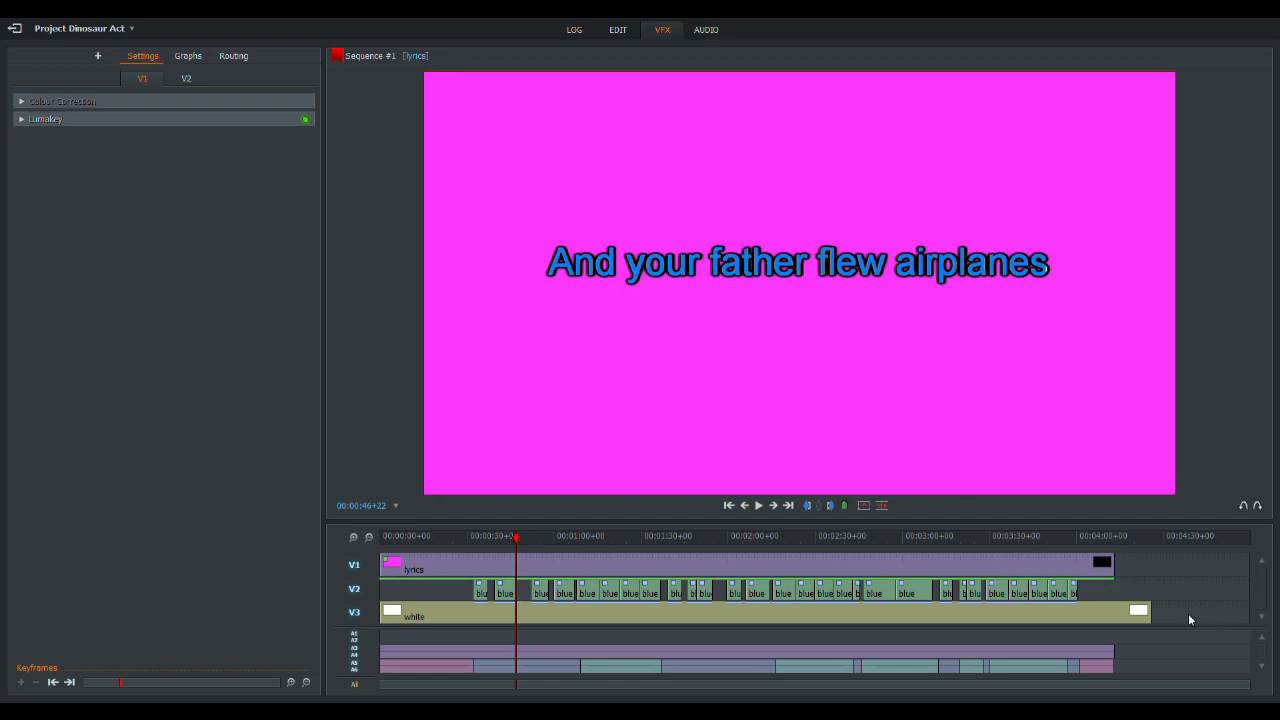
- Delete all clips from video tracks V1, V2 and V3, and enlarge the timeline area
{"action": "left_click_drag", "start_coordinate": [1189, 620], "coordinate": [272, 553]}
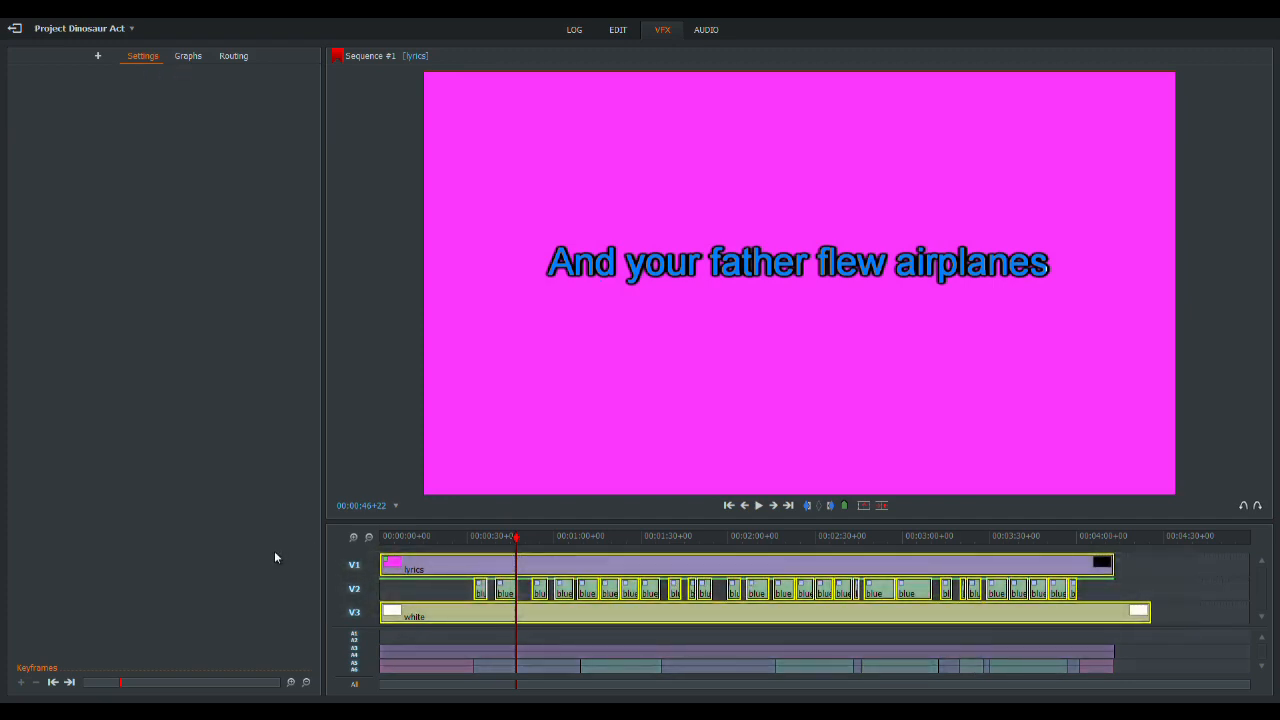
{"action": "key", "text": "Delete"}
{"action": "left_click_drag", "start_coordinate": [586, 527], "coordinate": [592, 354]}
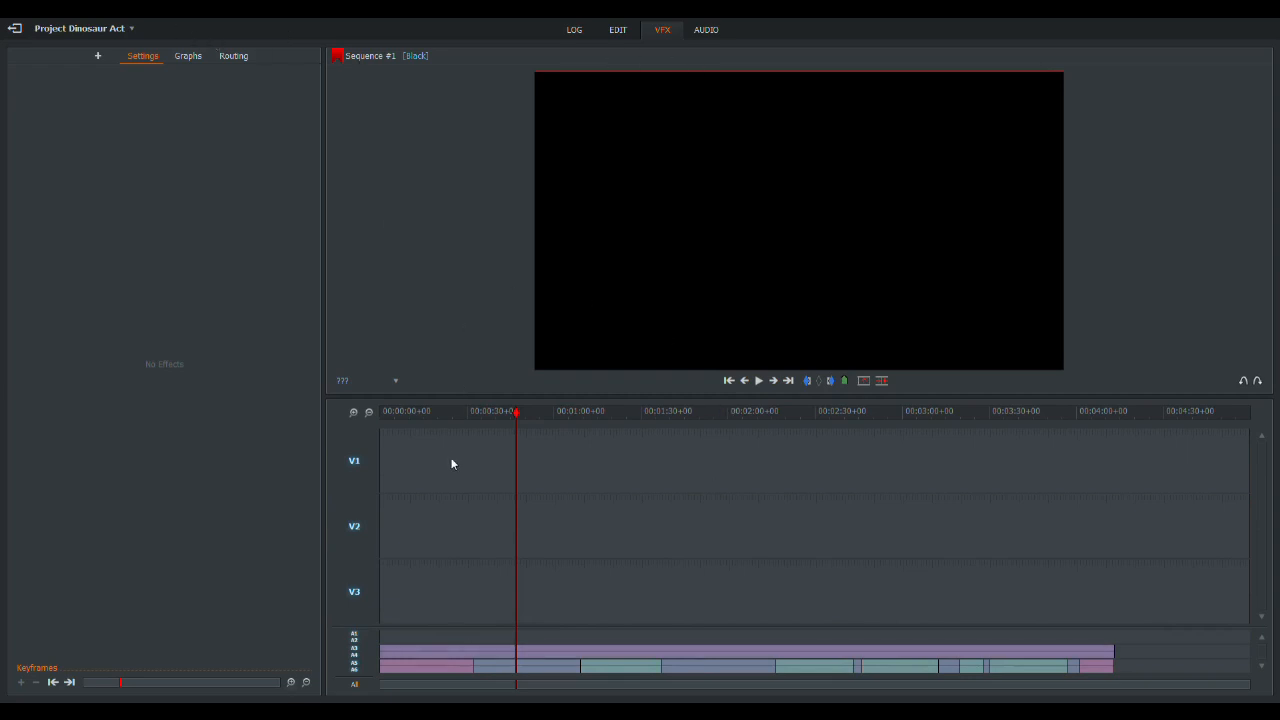
- Place the lyric-scroll clip on V2 from the start of the sequence and check it around 00:00:41
{"action": "left_click", "coordinate": [618, 30]}
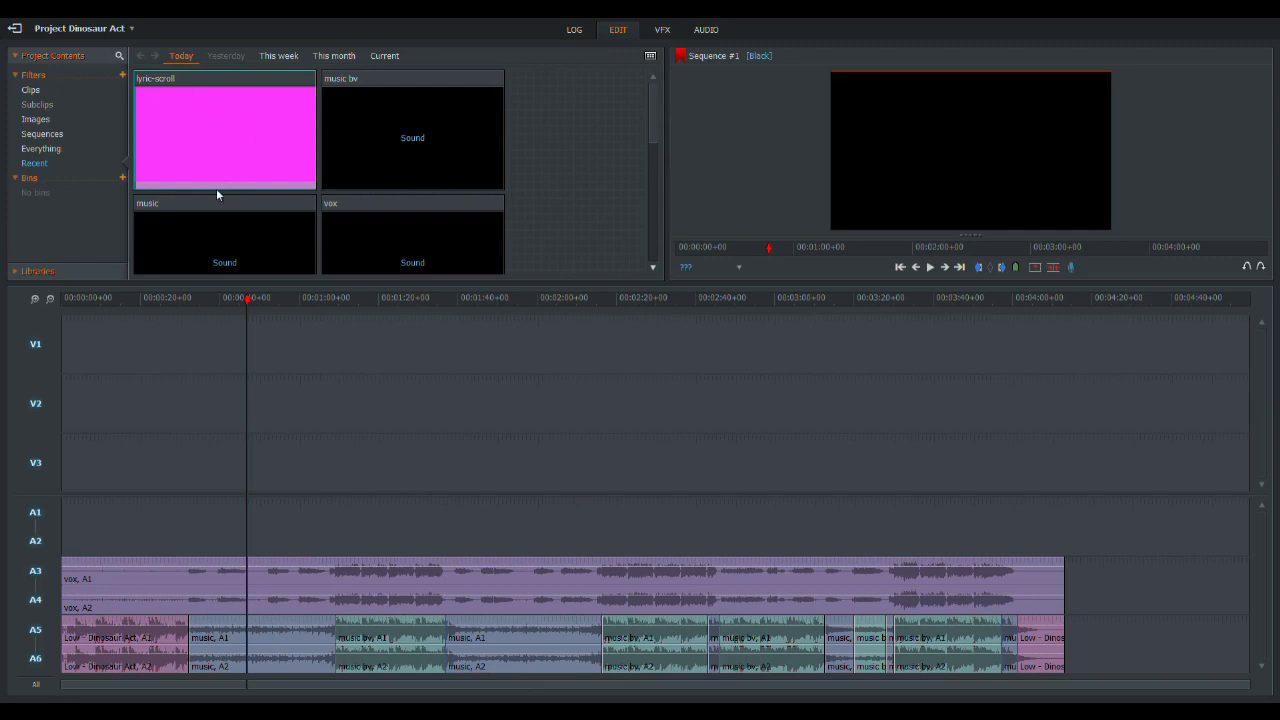
{"action": "left_click_drag", "start_coordinate": [216, 188], "coordinate": [65, 402]}
{"action": "left_click_drag", "start_coordinate": [249, 318], "coordinate": [2, 320]}
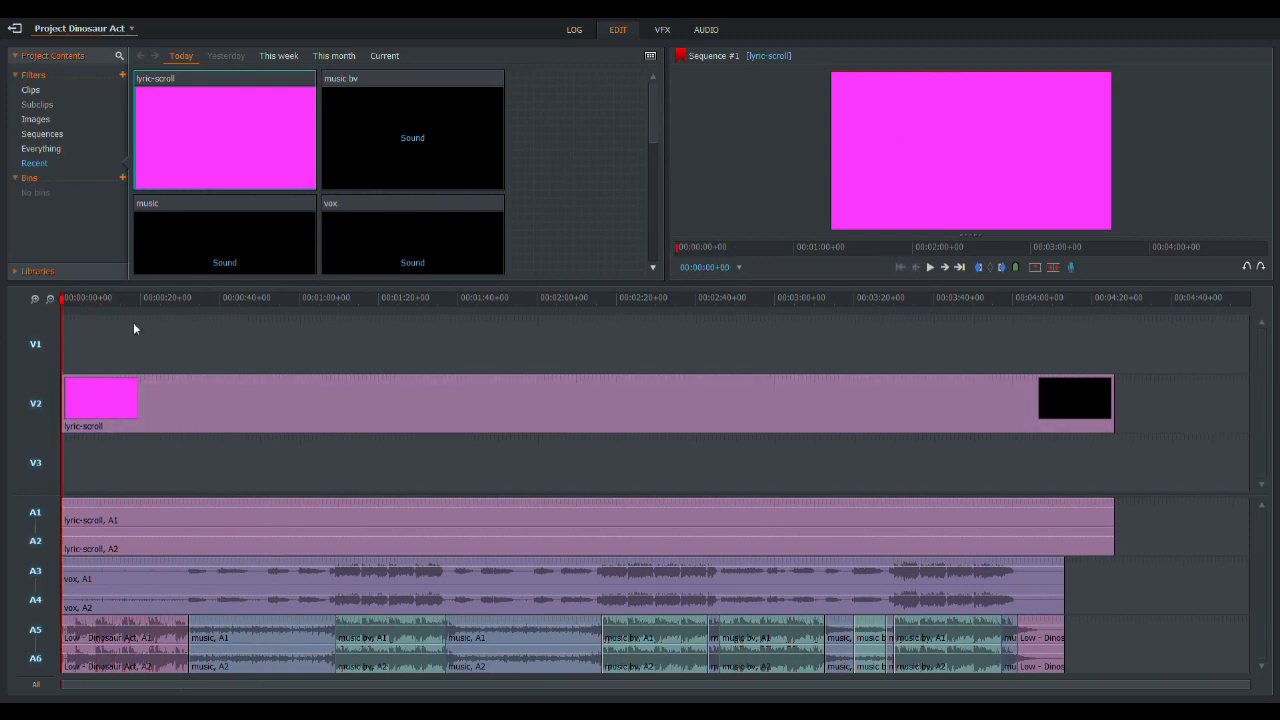
{"action": "mouse_move", "coordinate": [106, 299]}
{"action": "left_mouse_down"}
{"action": "mouse_move", "coordinate": [88, 300]}
{"action": "mouse_move", "coordinate": [286, 303]}
{"action": "mouse_move", "coordinate": [177, 302]}
{"action": "mouse_move", "coordinate": [229, 315]}
{"action": "mouse_move", "coordinate": [94, 305]}
{"action": "mouse_move", "coordinate": [226, 323]}
{"action": "left_mouse_up"}
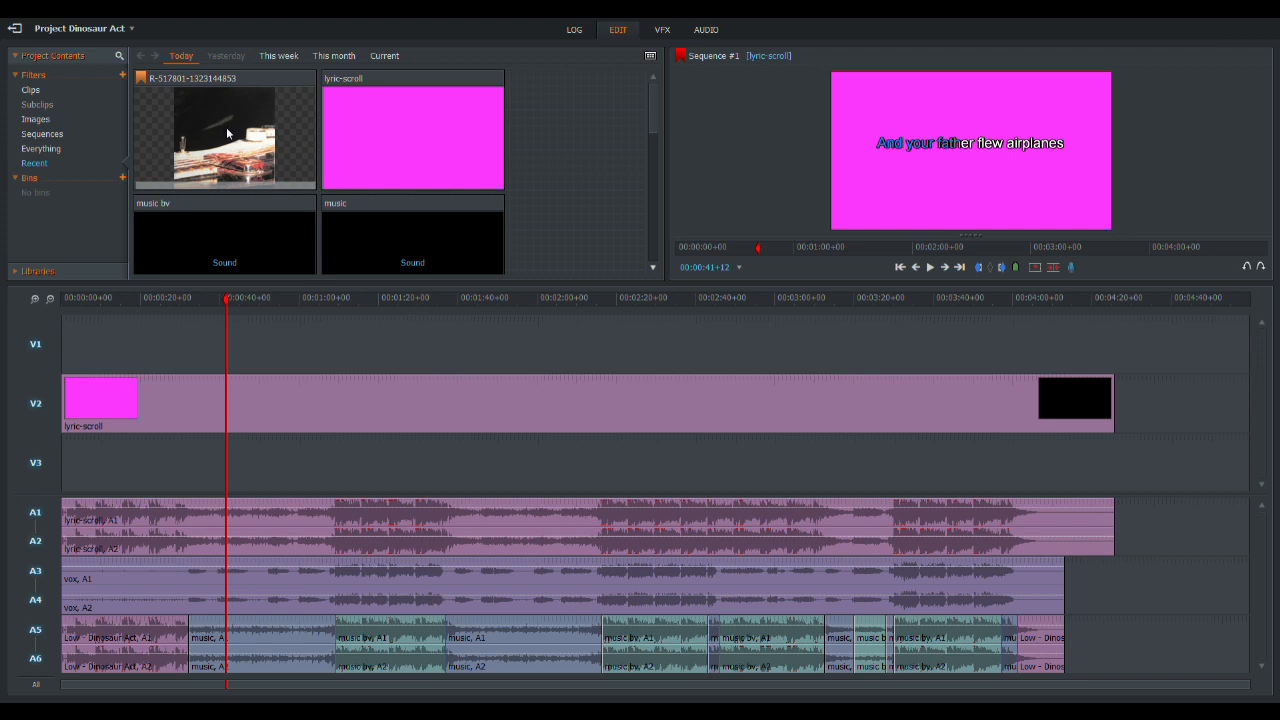
{"action": "left_click_drag", "start_coordinate": [227, 133], "coordinate": [291, 474]}
{"action": "left_click_drag", "start_coordinate": [190, 474], "coordinate": [62, 473]}
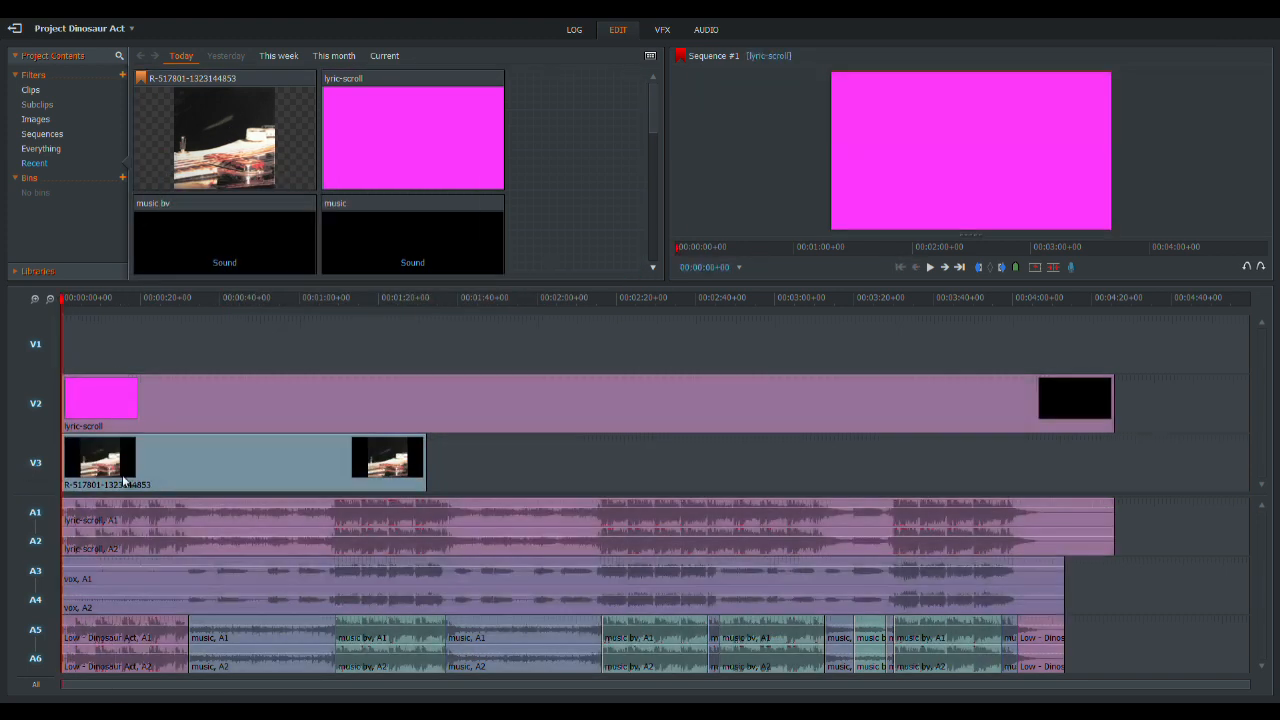
{"action": "left_click_drag", "start_coordinate": [425, 480], "coordinate": [1120, 480]}
{"action": "left_click_drag", "start_coordinate": [711, 300], "coordinate": [231, 330]}
{"action": "left_click", "coordinate": [37, 406]}
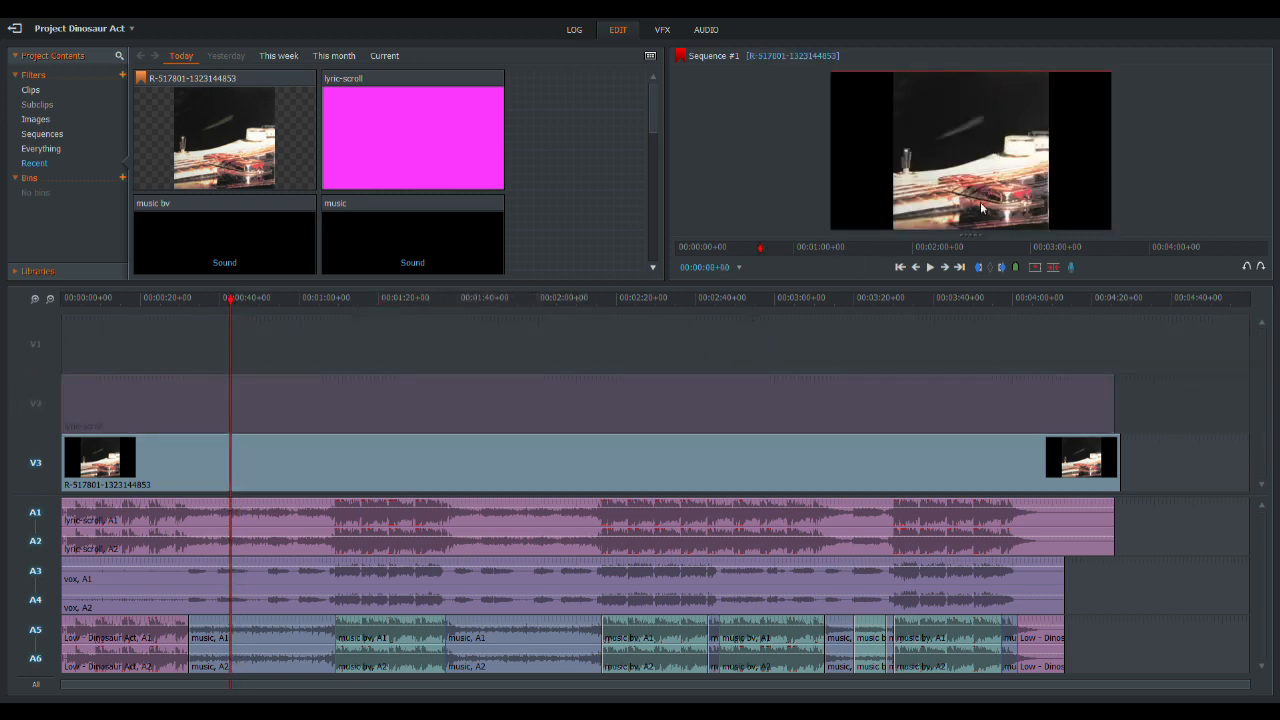
- Apply a 2D DVE effect to the image clip on V3 and raise its master scale to about 1.9
{"action": "left_click", "coordinate": [662, 29]}
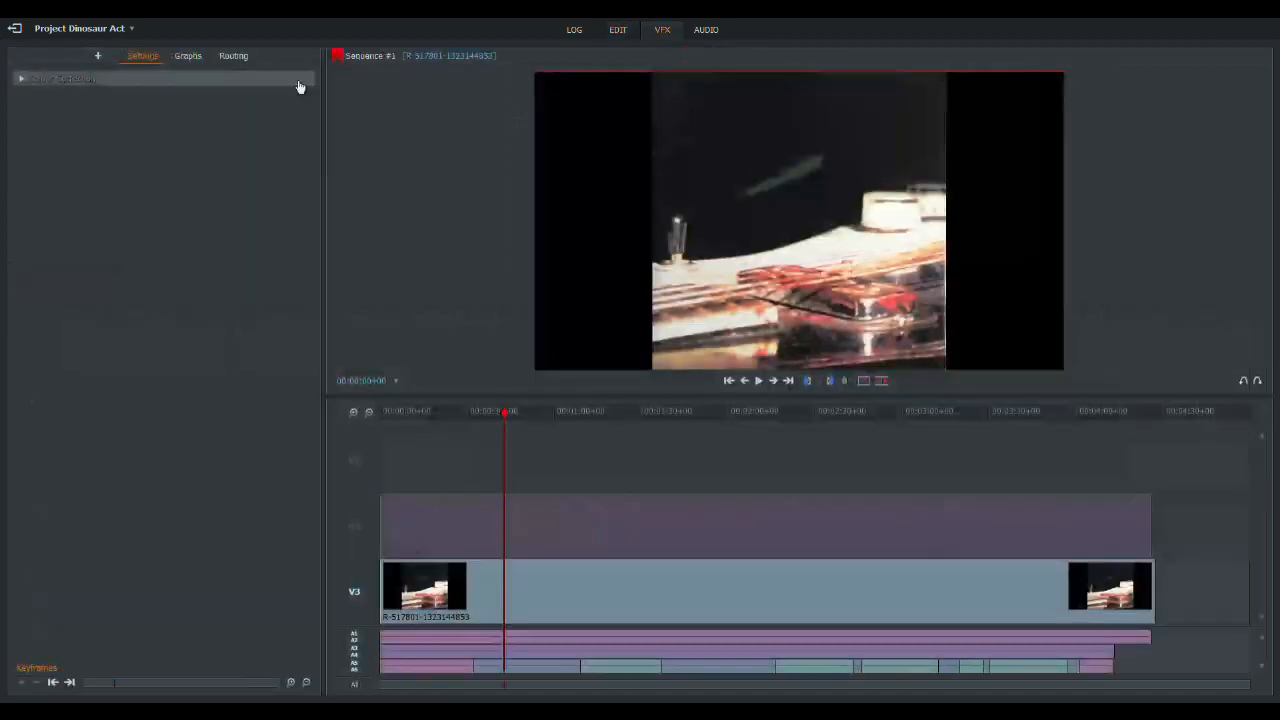
{"action": "left_click", "coordinate": [103, 79]}
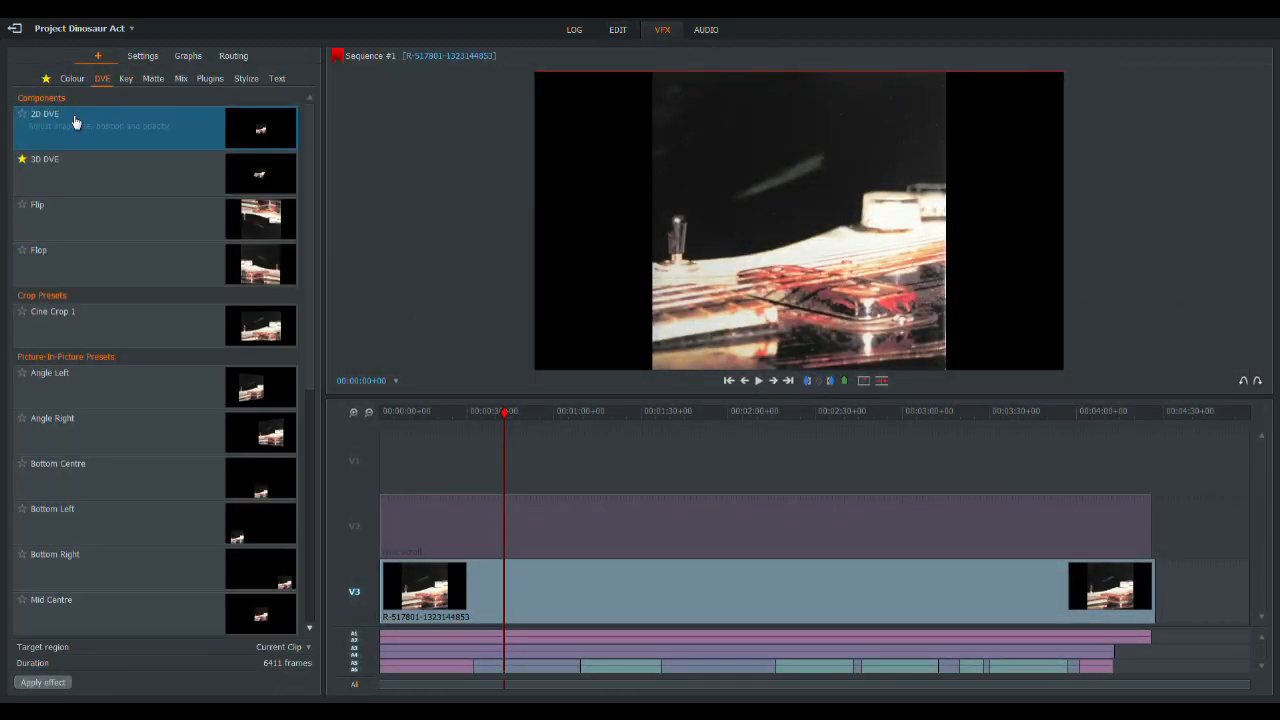
{"action": "left_click_drag", "start_coordinate": [60, 125], "coordinate": [604, 588]}
{"action": "left_click_drag", "start_coordinate": [128, 174], "coordinate": [141, 178]}
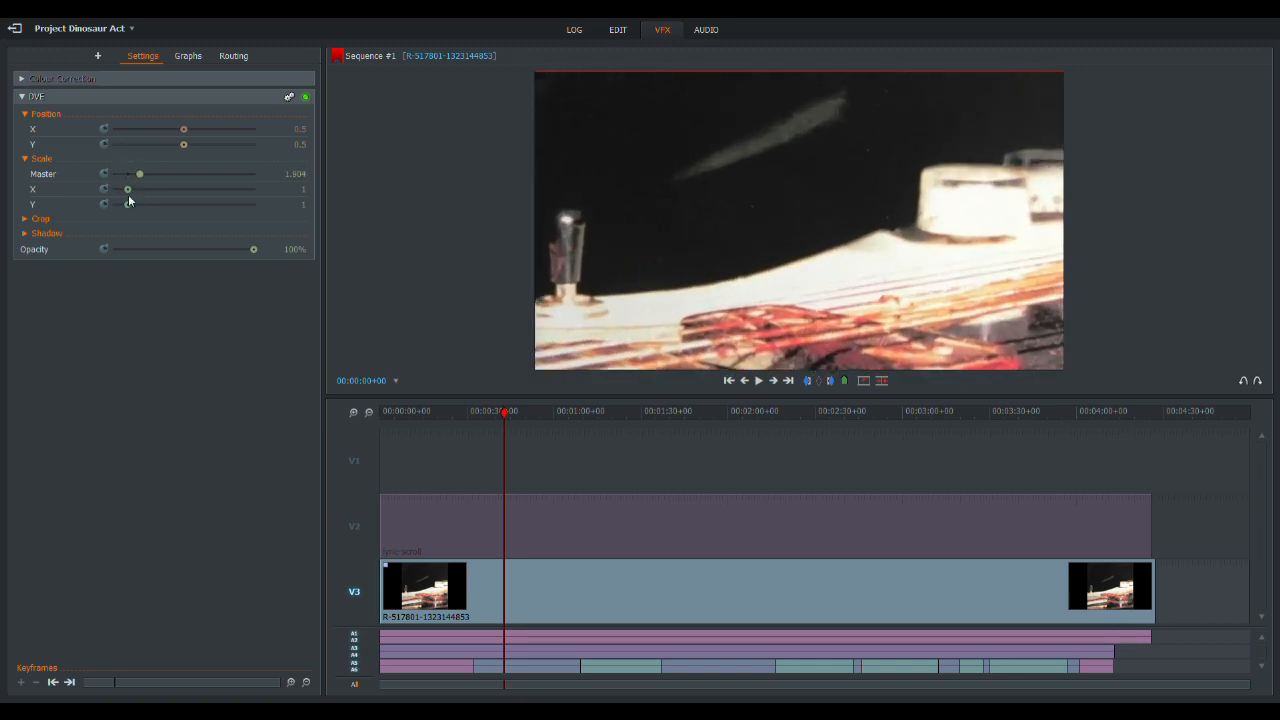
- Add a Blur effect to the image clip on V3 and lower its DVE opacity to 67.6%
{"action": "left_click", "coordinate": [97, 57]}
{"action": "left_click", "coordinate": [248, 80]}
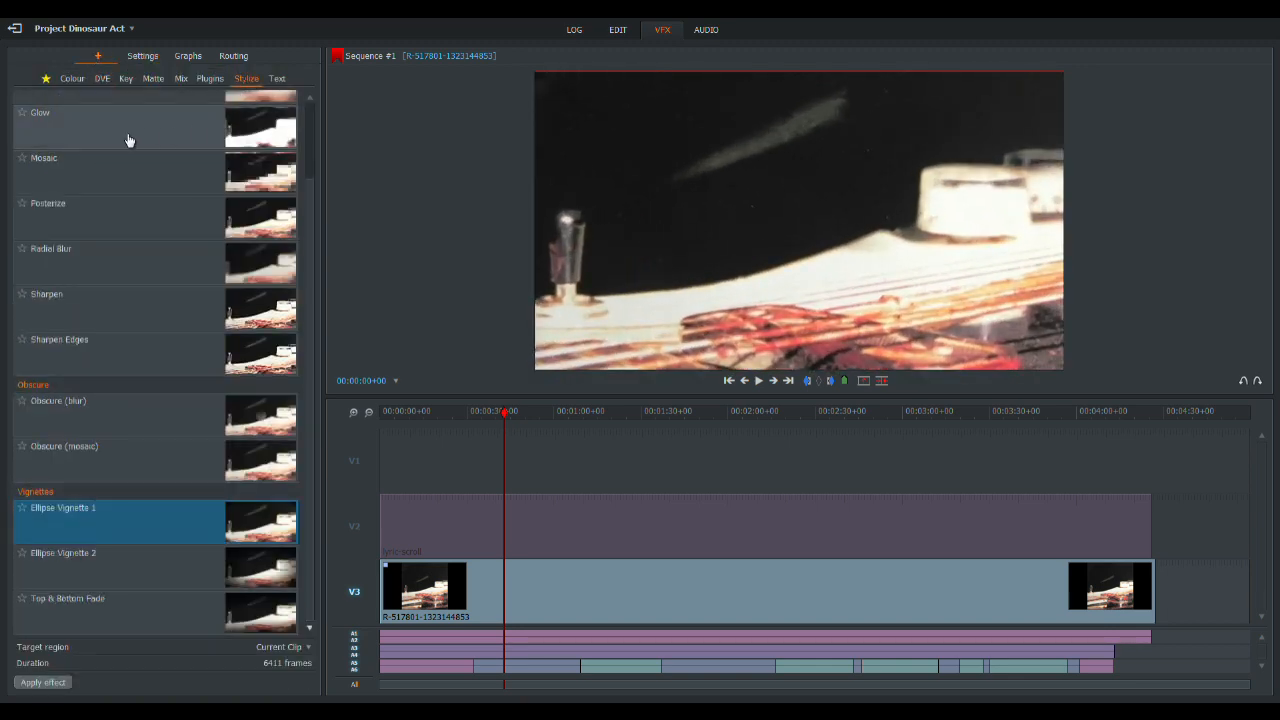
{"action": "scroll", "coordinate": [186, 254], "scroll_direction": "up", "scroll_amount": 5}
{"action": "left_click", "coordinate": [118, 131]}
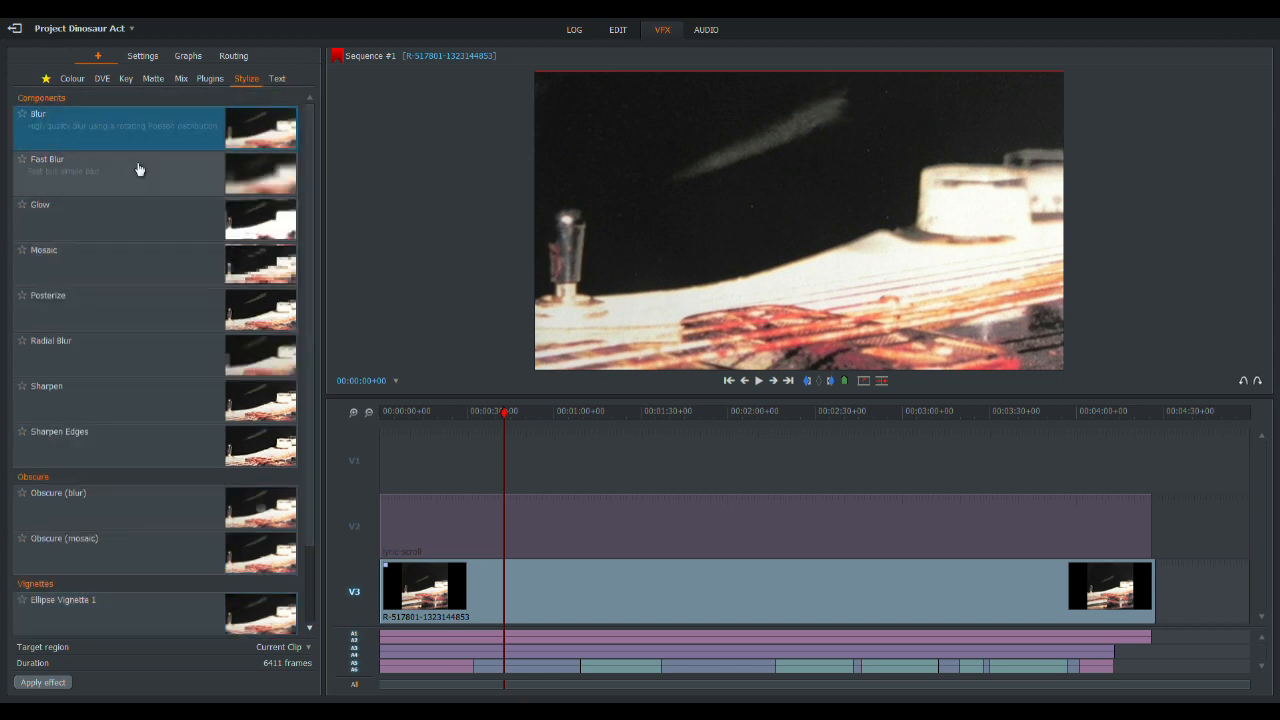
{"action": "left_click_drag", "start_coordinate": [92, 135], "coordinate": [574, 627]}
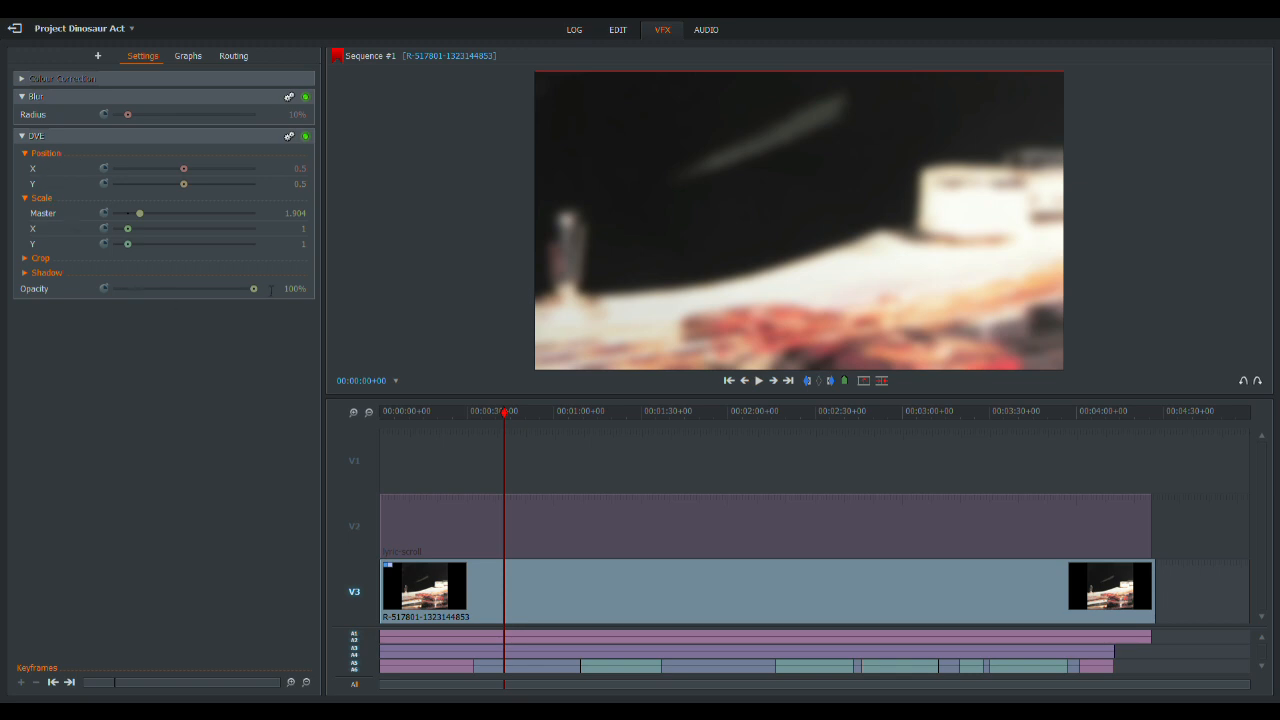
{"action": "left_click_drag", "start_coordinate": [254, 289], "coordinate": [209, 303]}
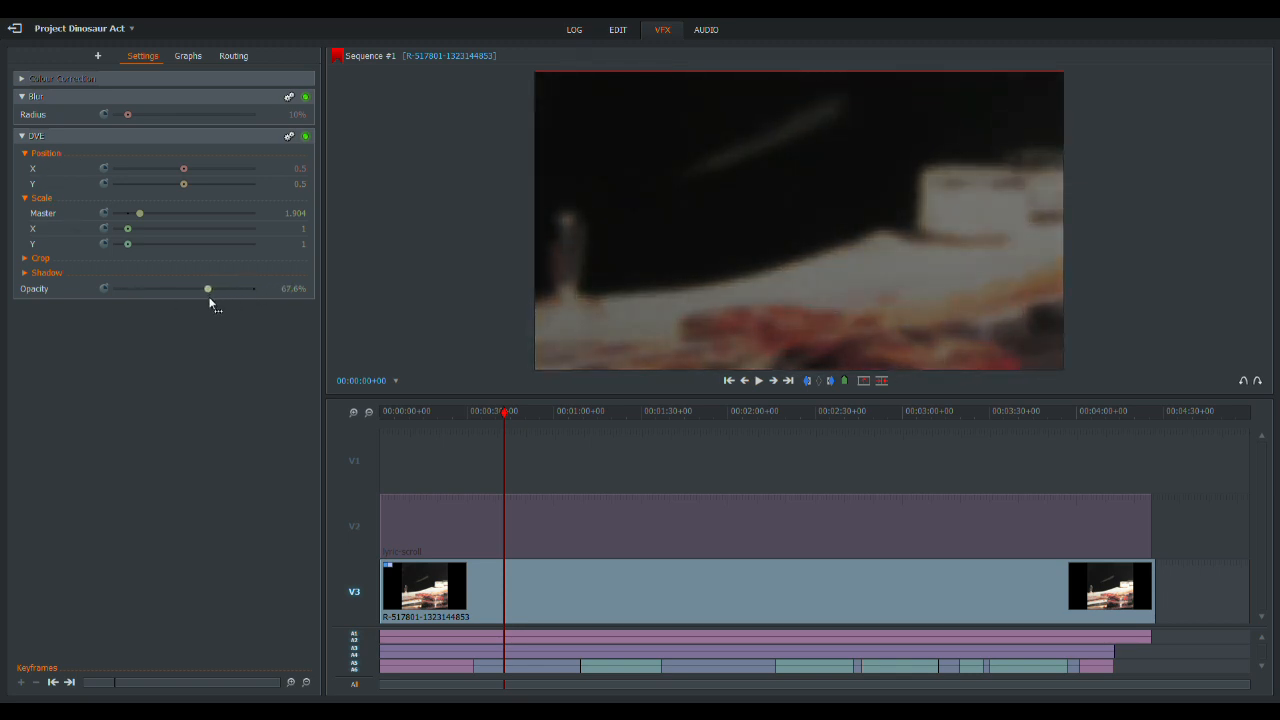
- Keyframe the image's DVE Y position from 0.285 at the sequence start to a much higher value near the song's end
{"action": "left_click_drag", "start_coordinate": [502, 415], "coordinate": [348, 407]}
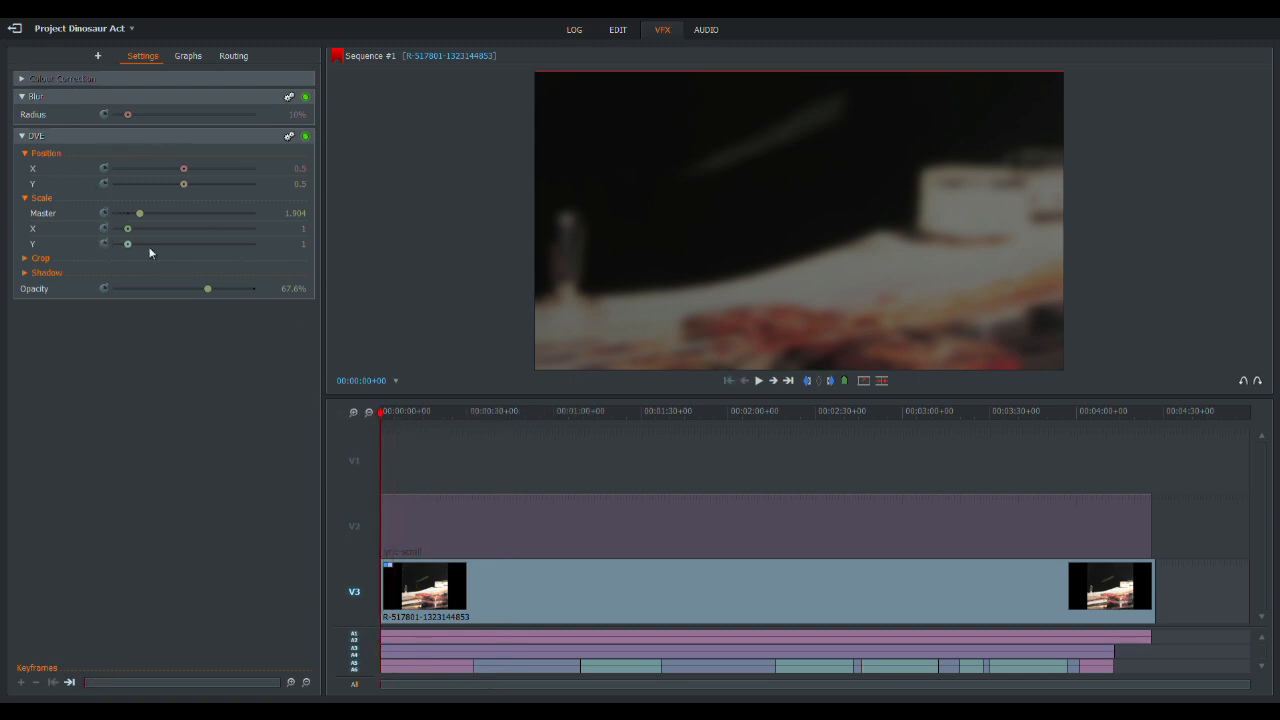
{"action": "mouse_move", "coordinate": [183, 186]}
{"action": "left_mouse_down"}
{"action": "mouse_move", "coordinate": [185, 197]}
{"action": "mouse_move", "coordinate": [209, 192]}
{"action": "mouse_move", "coordinate": [159, 201]}
{"action": "mouse_move", "coordinate": [172, 200]}
{"action": "left_mouse_up"}
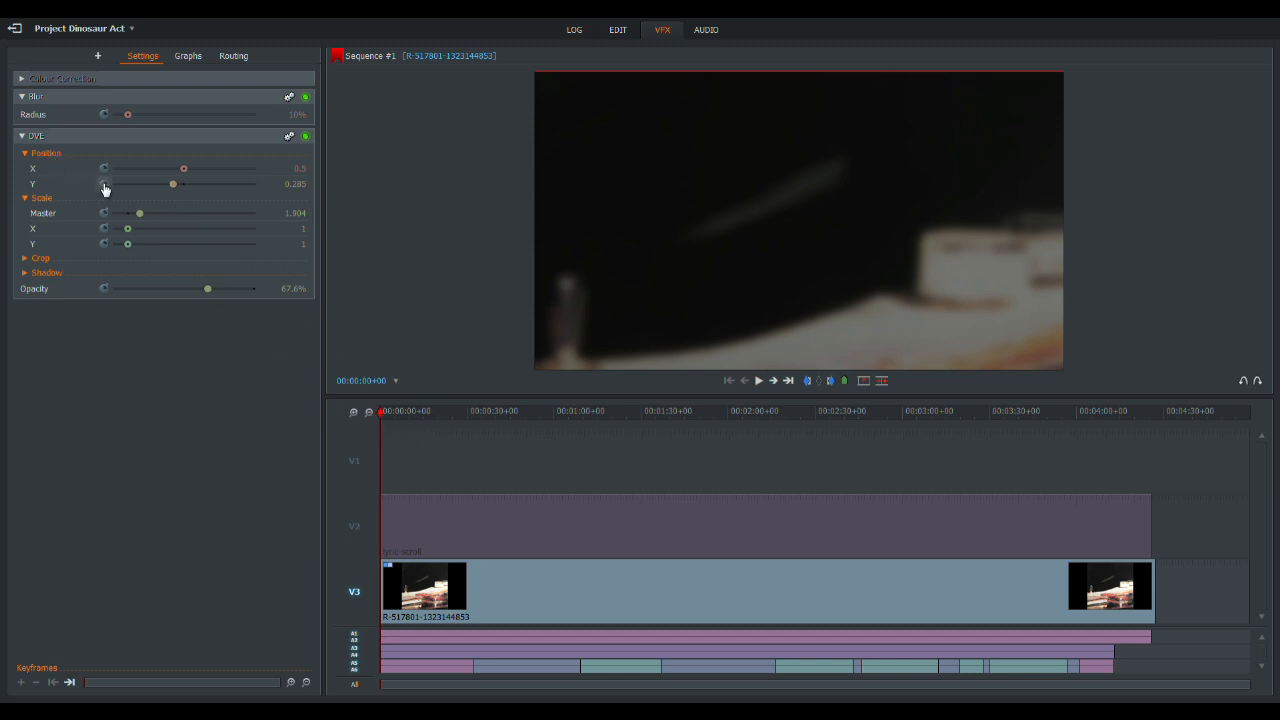
{"action": "left_click_drag", "start_coordinate": [387, 416], "coordinate": [1110, 488]}
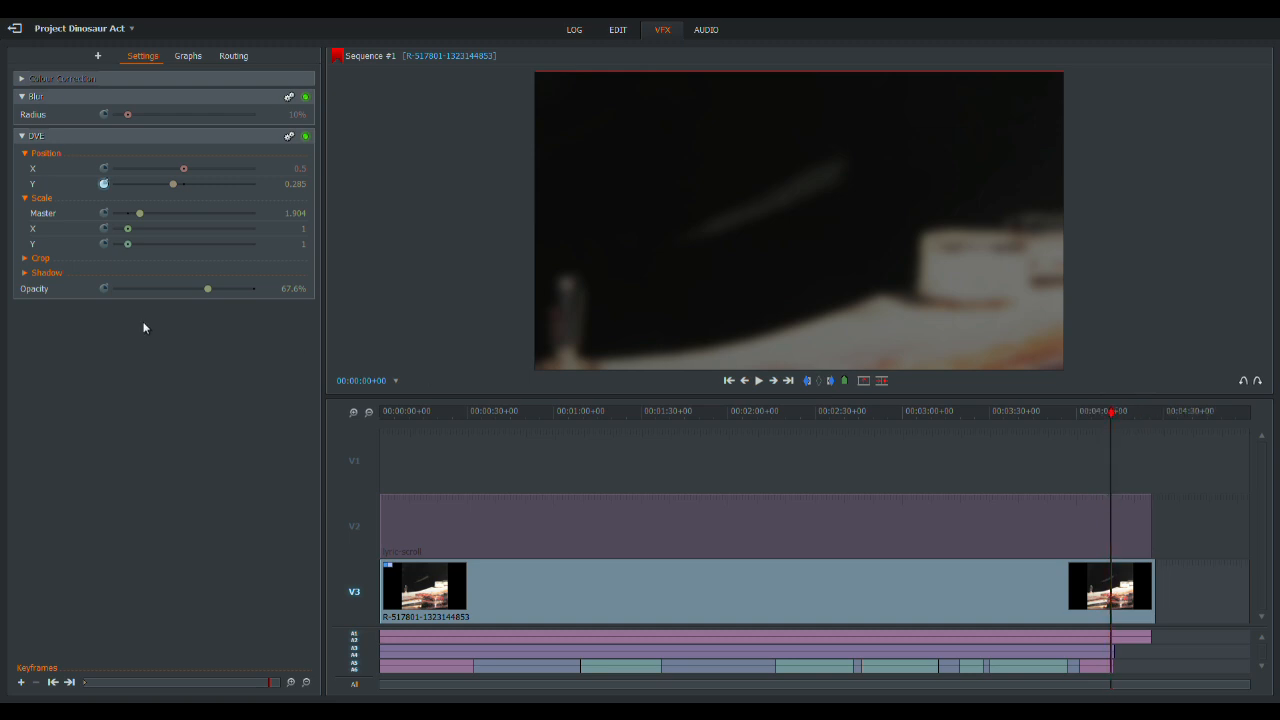
{"action": "left_click_drag", "start_coordinate": [172, 184], "coordinate": [202, 192]}
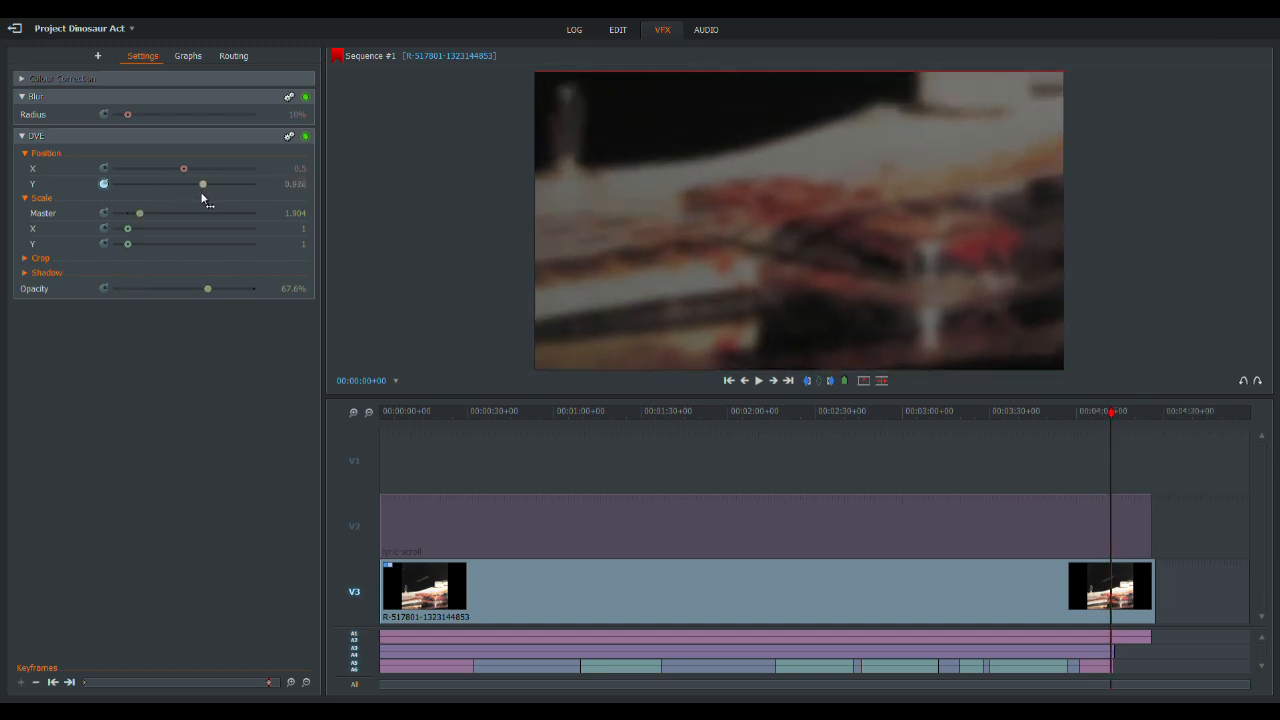
{"action": "left_click_drag", "start_coordinate": [1105, 430], "coordinate": [375, 412]}
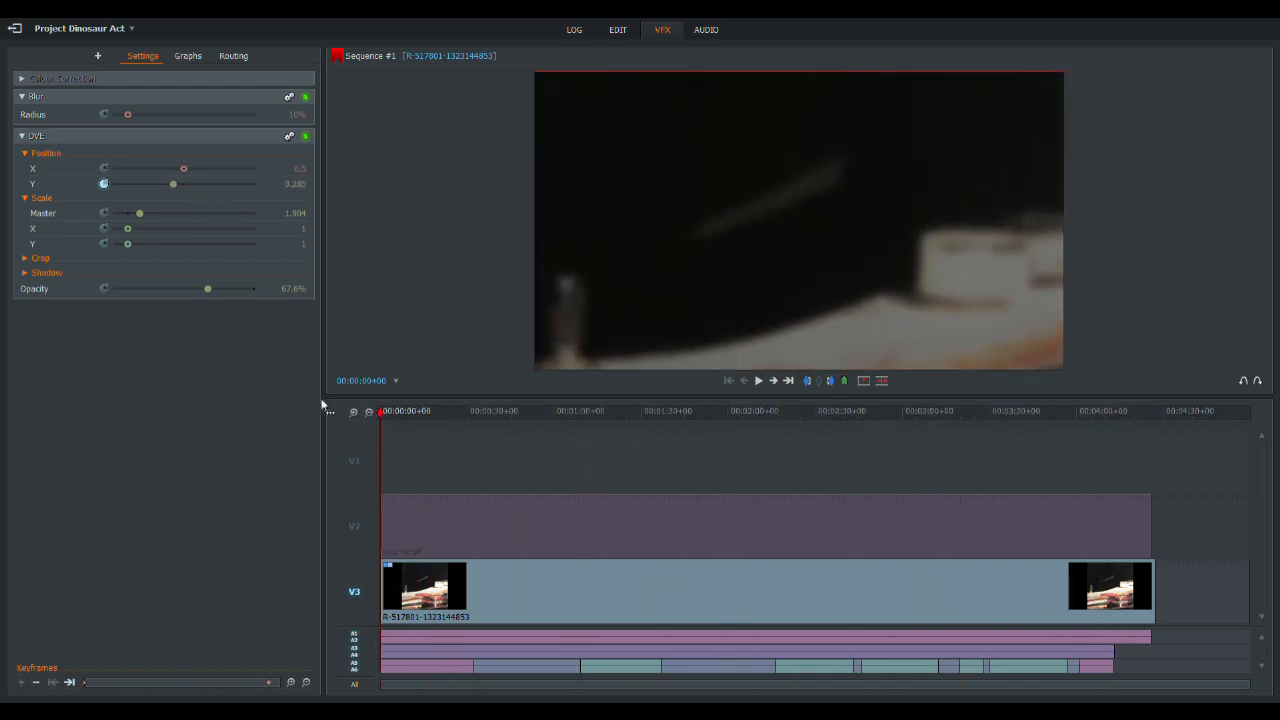
- Turn track V2 back on, apply a Chromakey to lyric-scroll, and sample its magenta background as the key colour
{"action": "left_click", "coordinate": [354, 516]}
{"action": "left_click", "coordinate": [413, 411]}
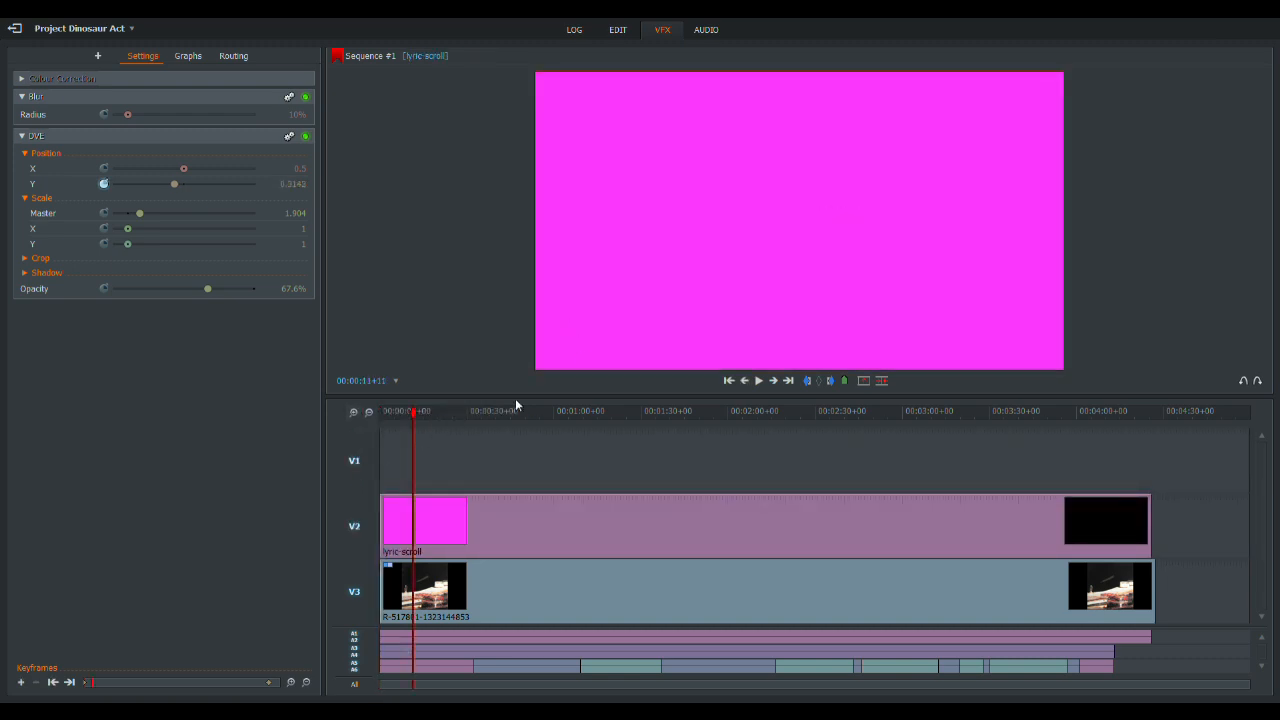
{"action": "left_click", "coordinate": [467, 410]}
{"action": "left_click", "coordinate": [97, 56]}
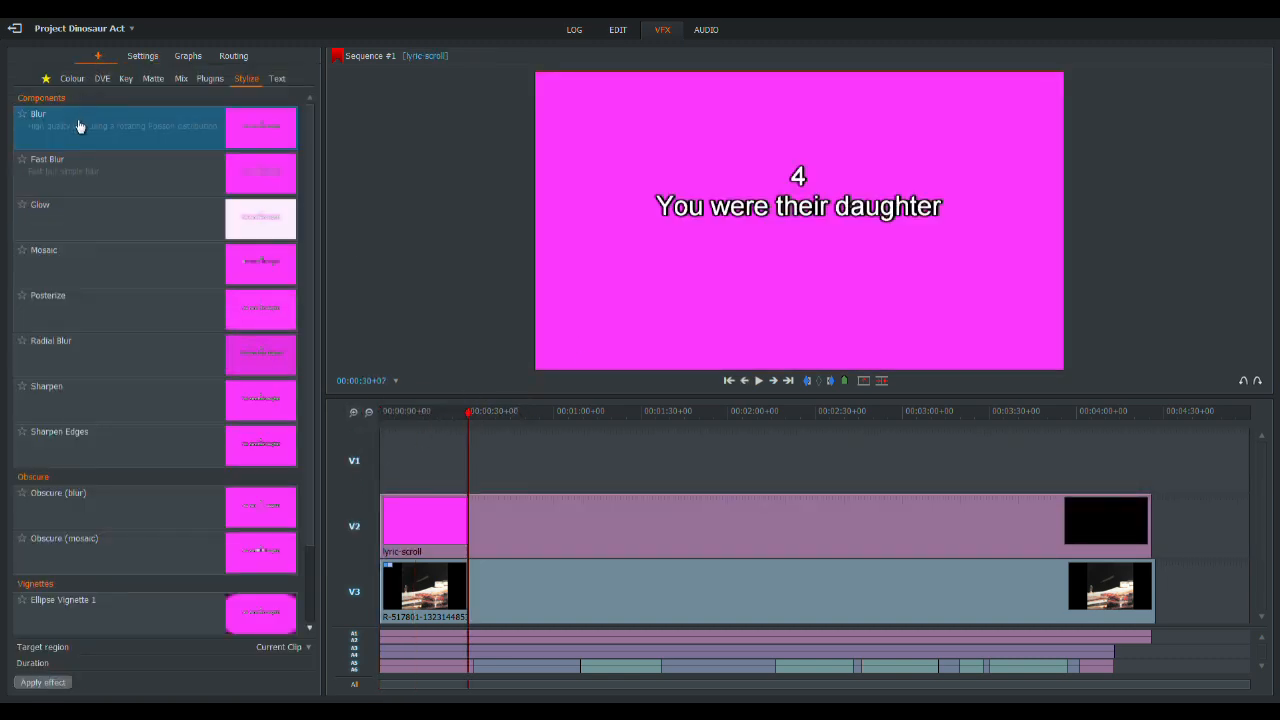
{"action": "left_click", "coordinate": [125, 79]}
{"action": "left_click_drag", "start_coordinate": [75, 127], "coordinate": [518, 543]}
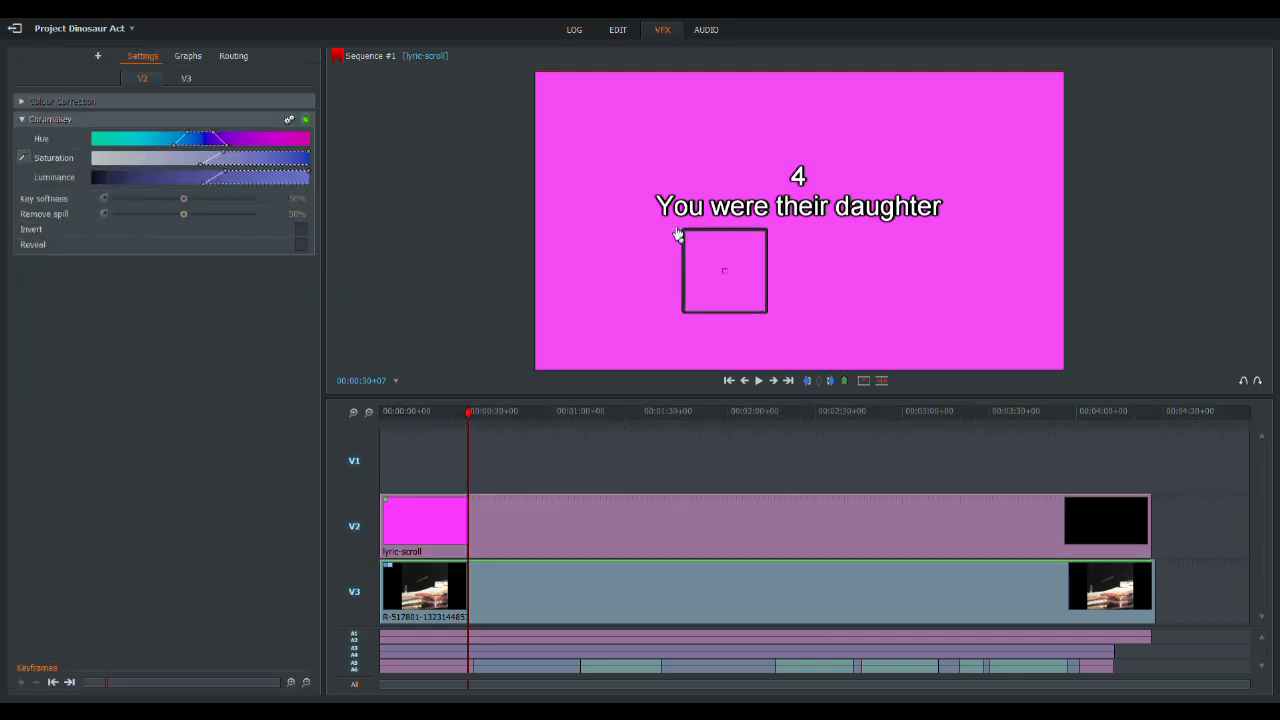
{"action": "left_click", "coordinate": [620, 190]}
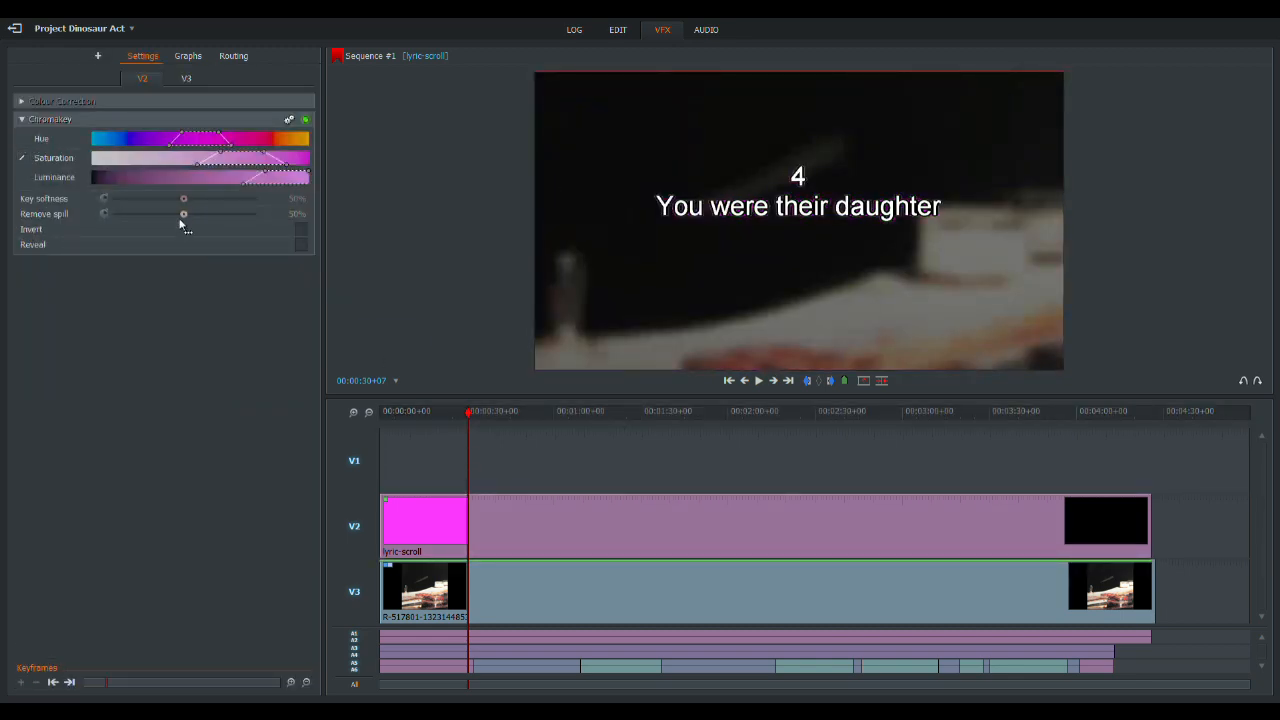
- Set the Chromakey's key softness and remove spill to 100%, and widen its luminance range into the dark tones
{"action": "left_click_drag", "start_coordinate": [188, 210], "coordinate": [322, 213]}
{"action": "left_click_drag", "start_coordinate": [557, 412], "coordinate": [548, 416]}
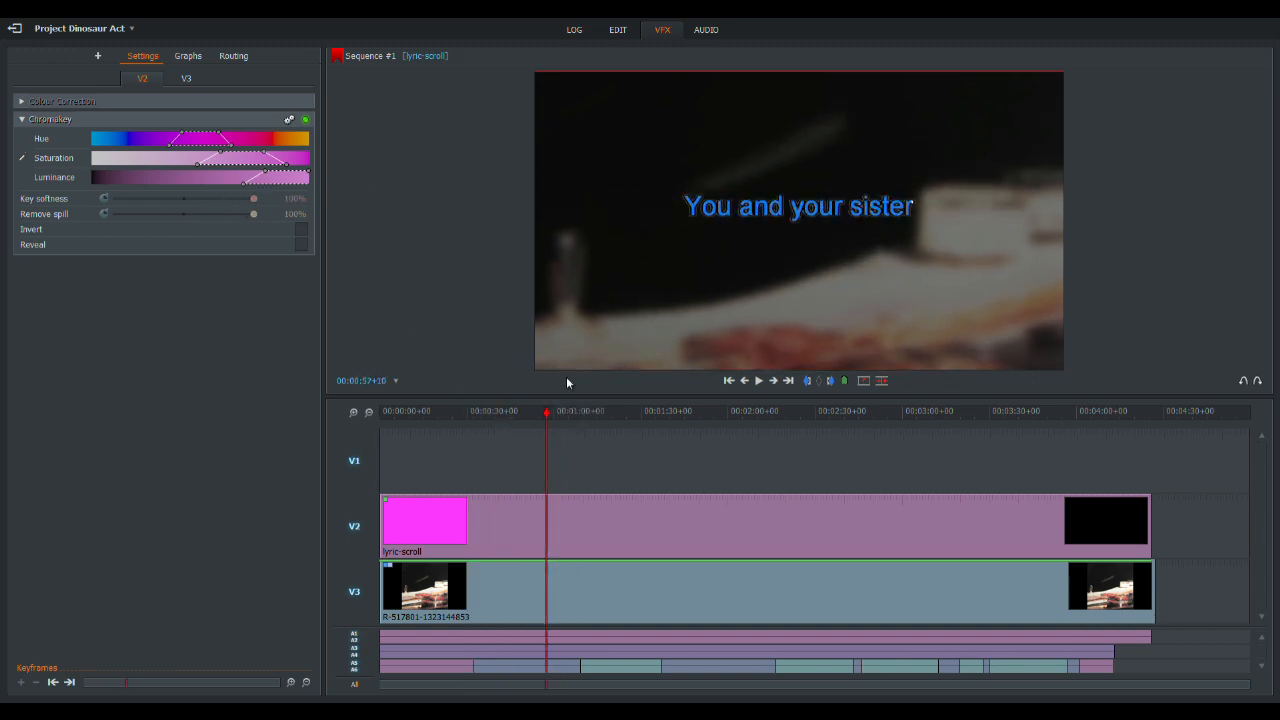
{"action": "left_click", "coordinate": [558, 413]}
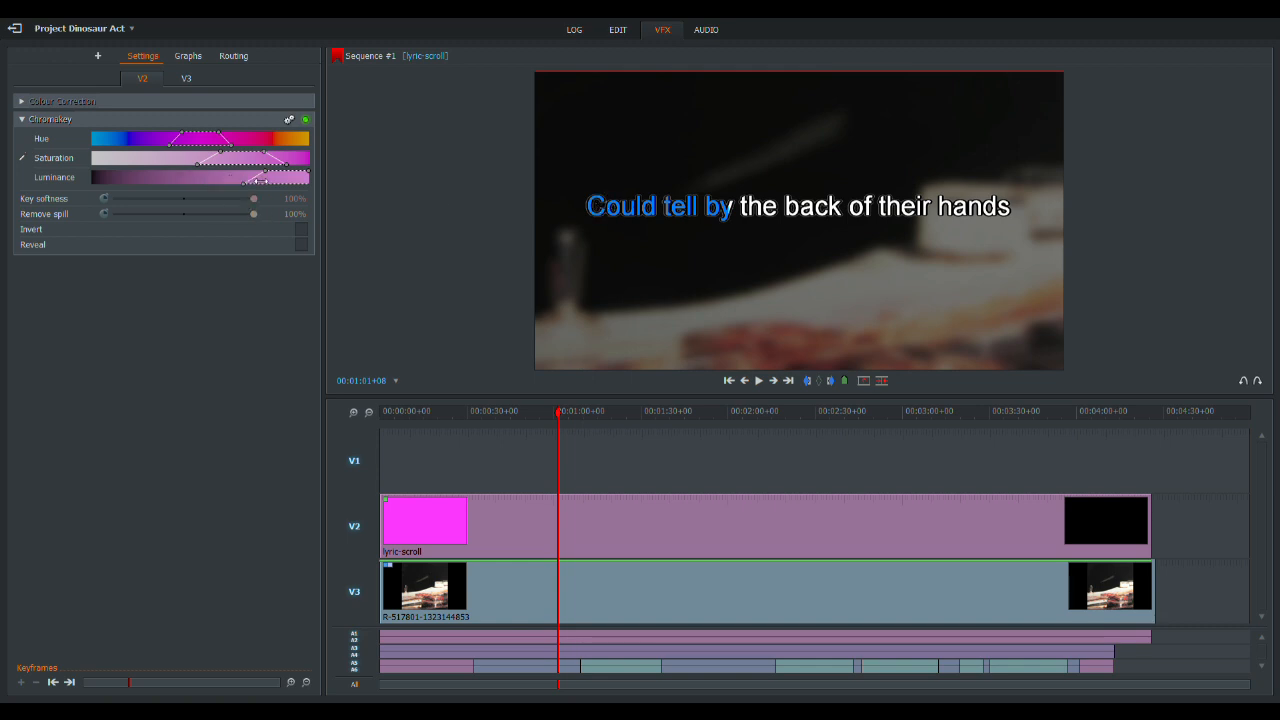
{"action": "left_click_drag", "start_coordinate": [258, 182], "coordinate": [124, 185]}
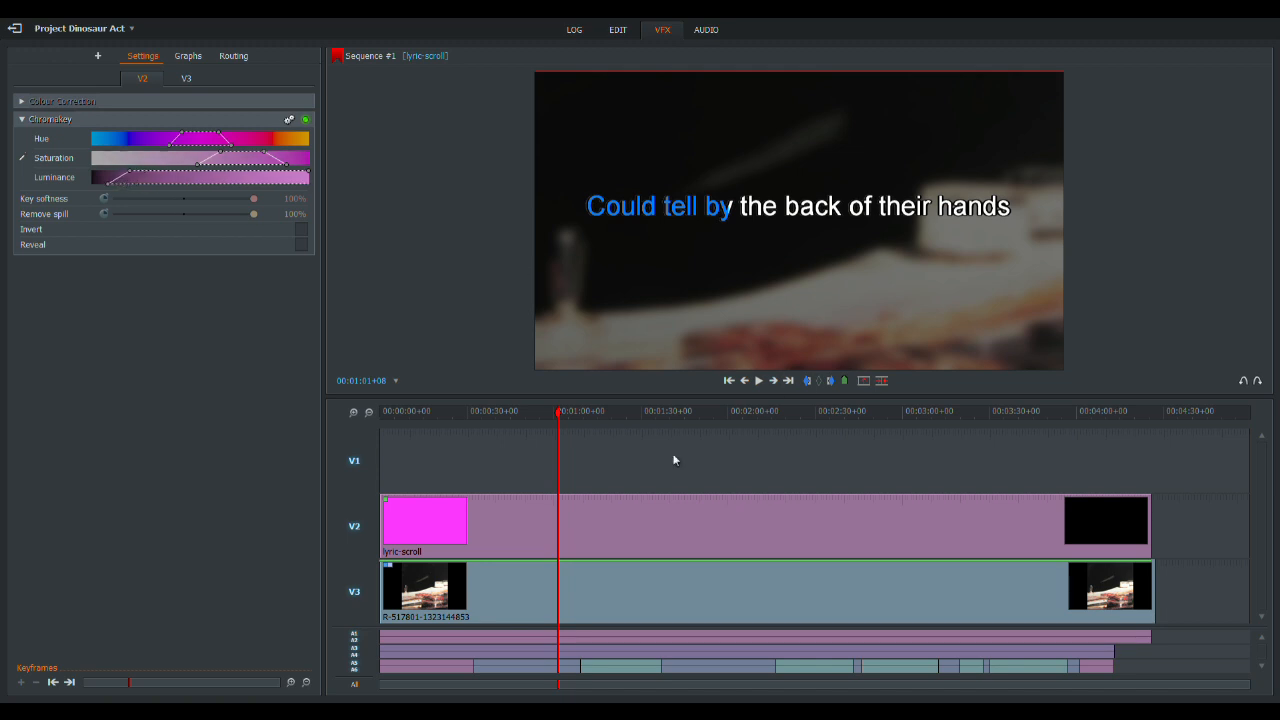
- Mark the section from the sequence start to 00:00:09+02 and apply a Titles effect to it
{"action": "left_click_drag", "start_coordinate": [557, 418], "coordinate": [1076, 457]}
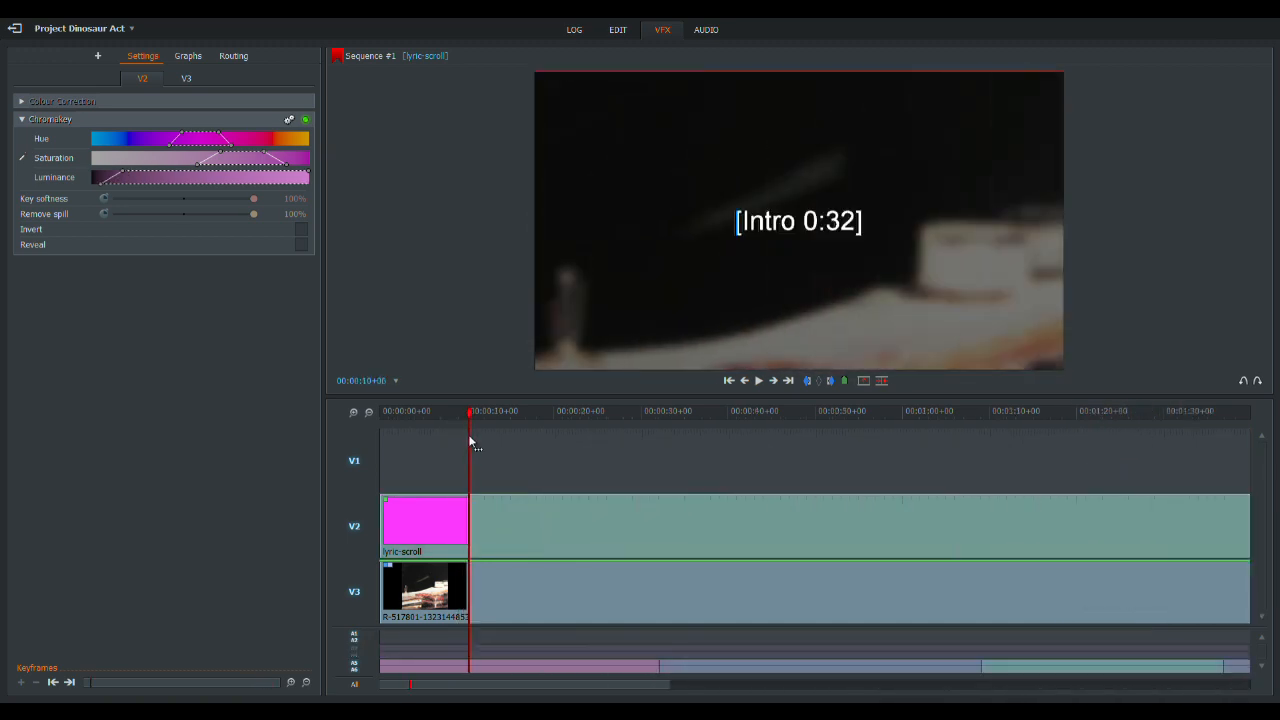
{"action": "left_click_drag", "start_coordinate": [472, 443], "coordinate": [460, 443]}
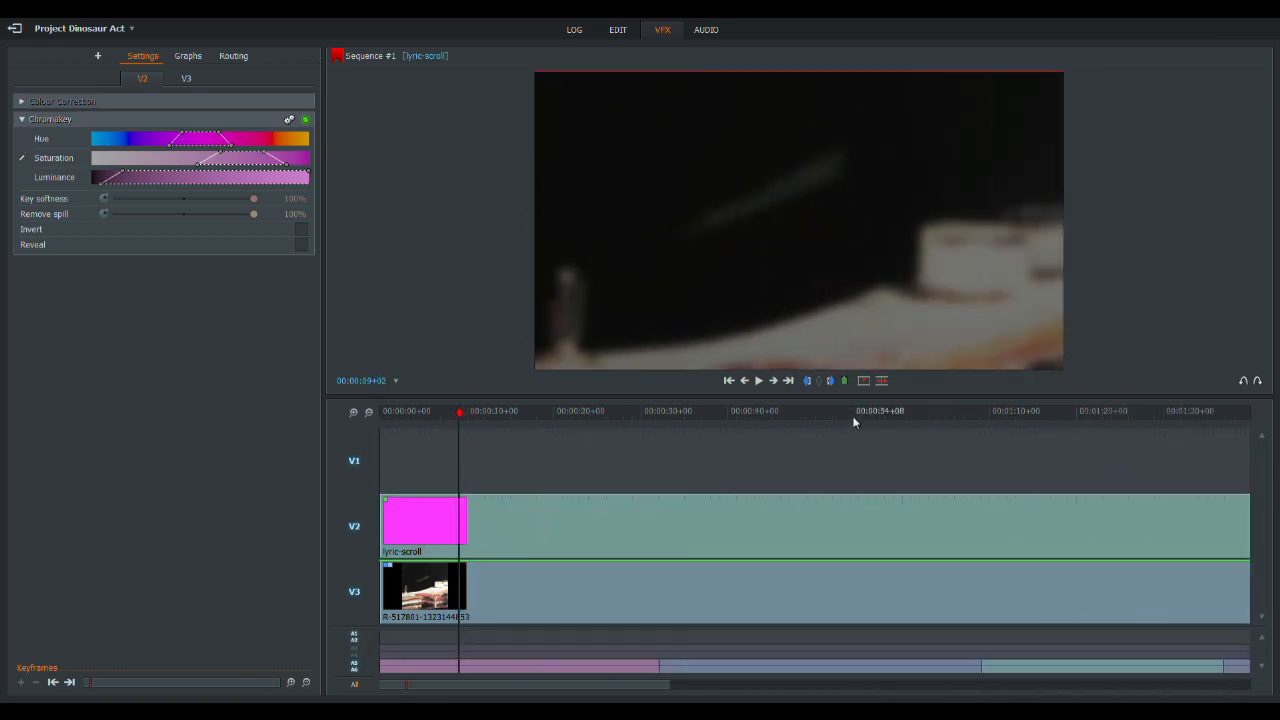
{"action": "left_click", "coordinate": [728, 381]}
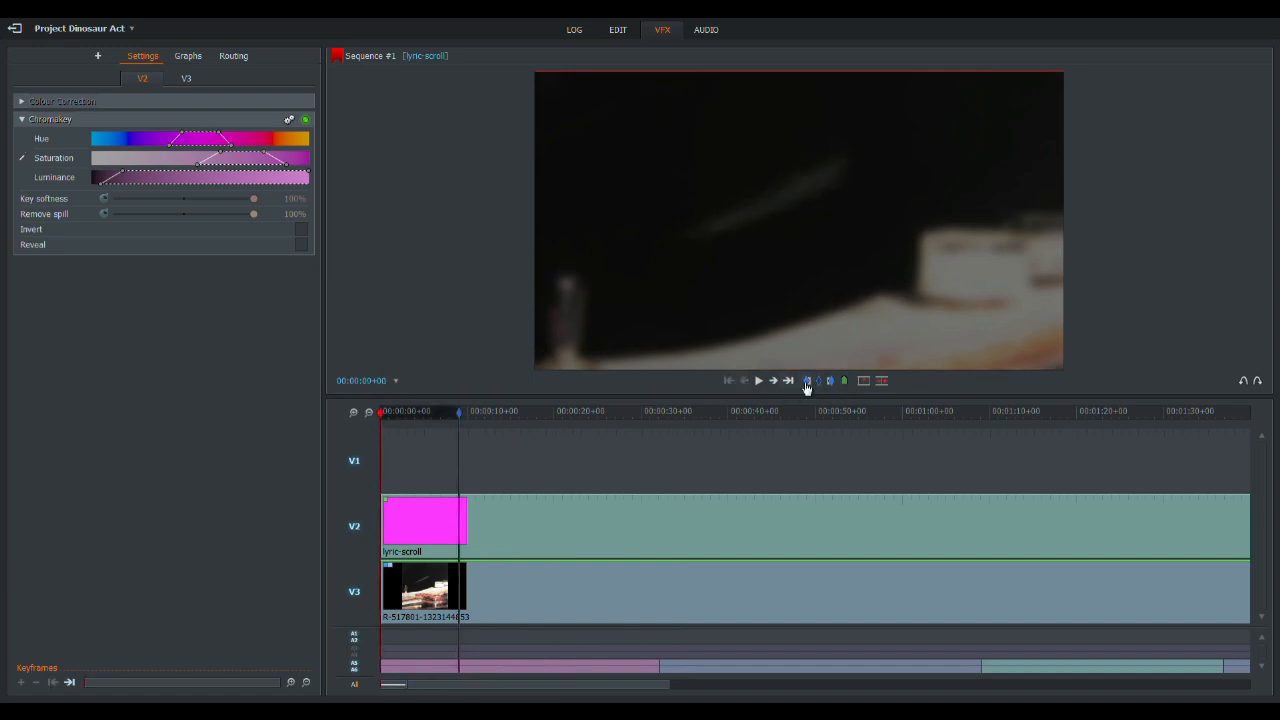
{"action": "left_click", "coordinate": [103, 58]}
{"action": "left_click", "coordinate": [277, 79]}
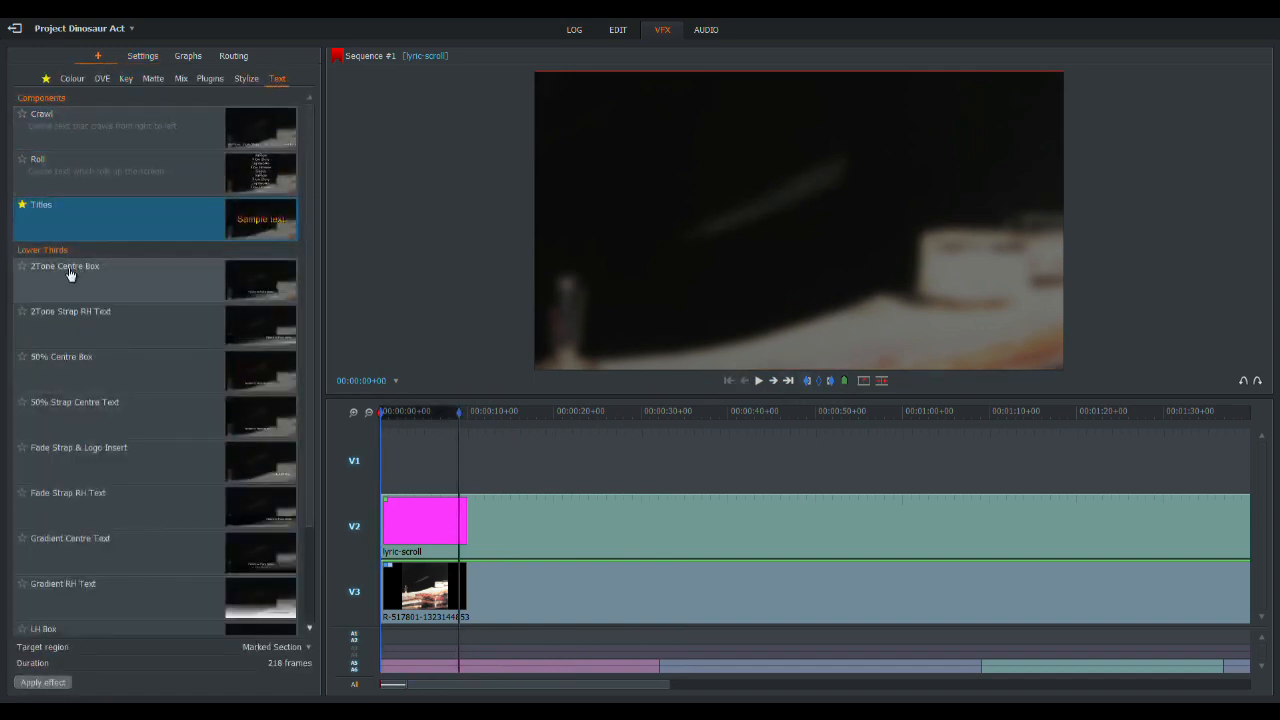
{"action": "double_click", "coordinate": [88, 218]}
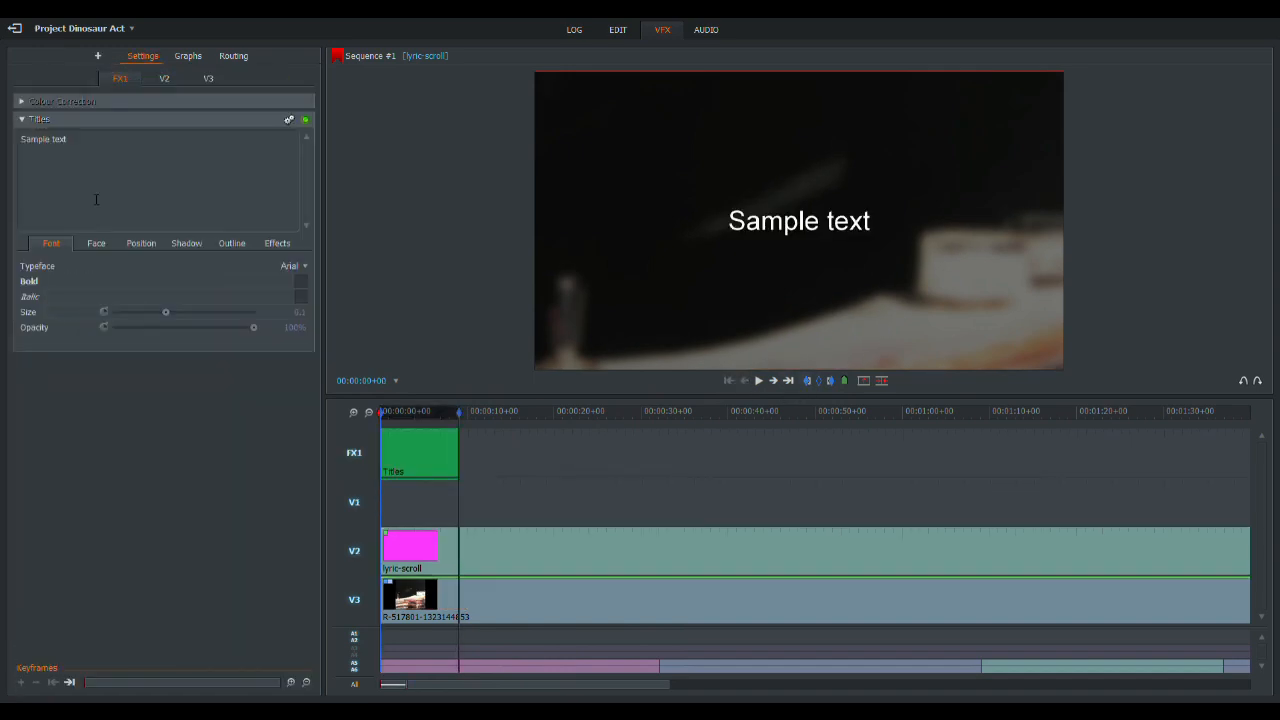
- Change the title text to "LOW" in Arial Rounded MT Bold and enlarge it to size 0.4
{"action": "left_click", "coordinate": [292, 270]}
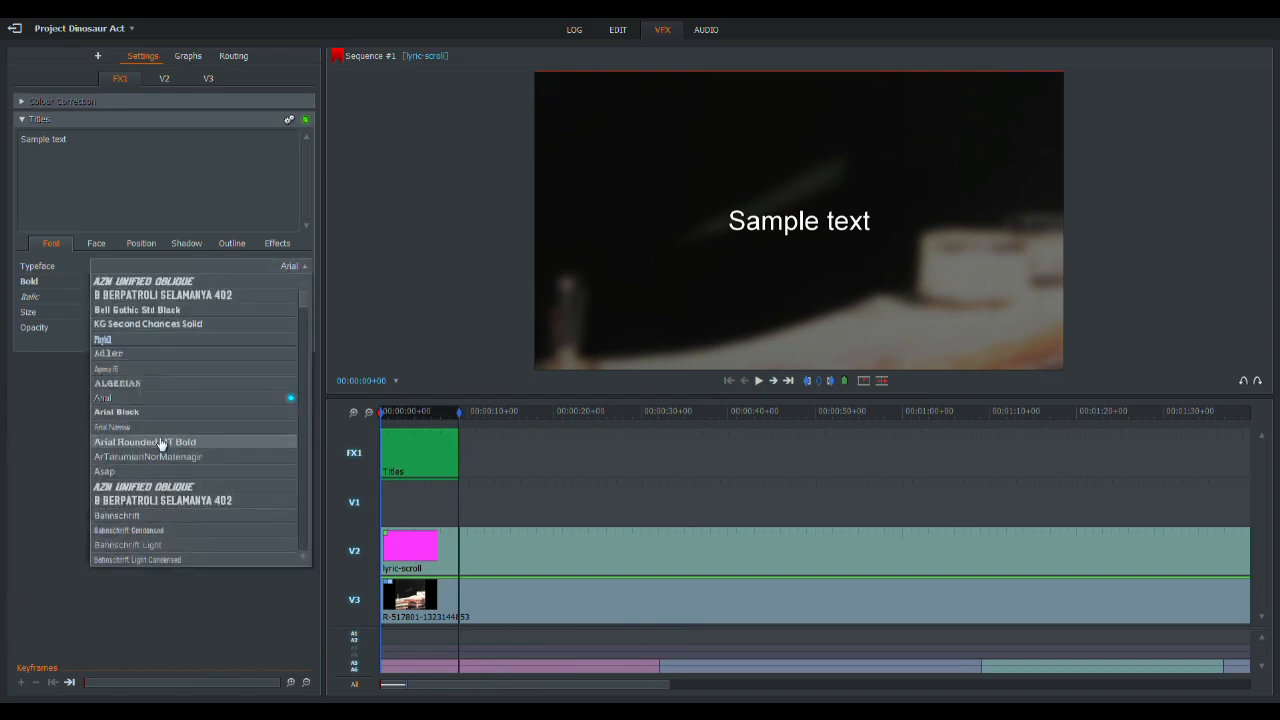
{"action": "left_click", "coordinate": [162, 442]}
{"action": "left_click_drag", "start_coordinate": [48, 142], "coordinate": [2, 119]}
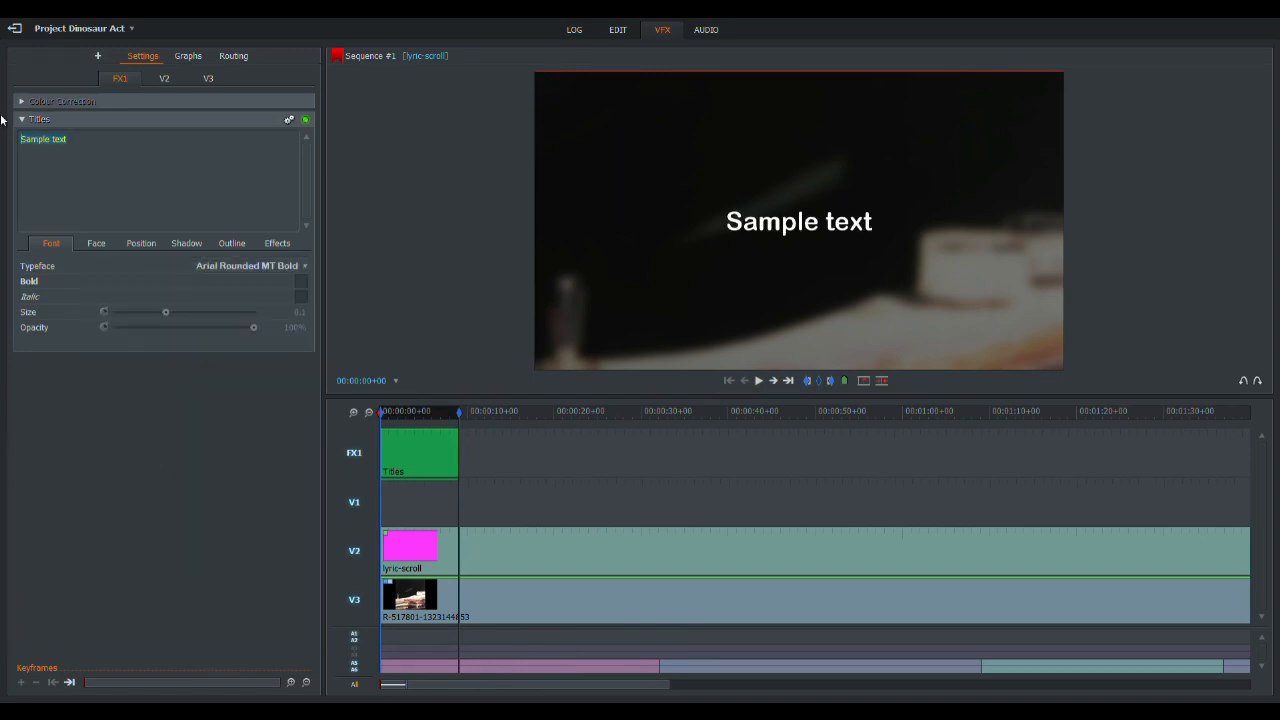
{"action": "type", "text": "LOW"}
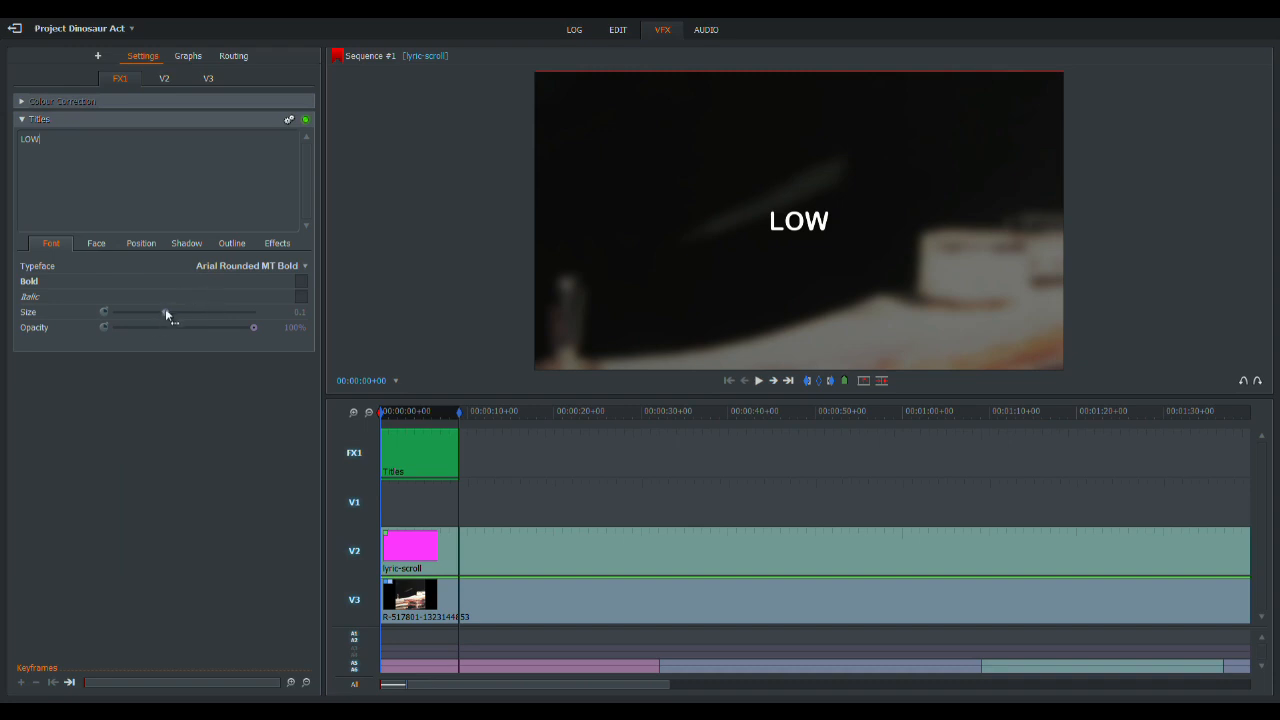
{"action": "left_click_drag", "start_coordinate": [166, 313], "coordinate": [356, 326]}
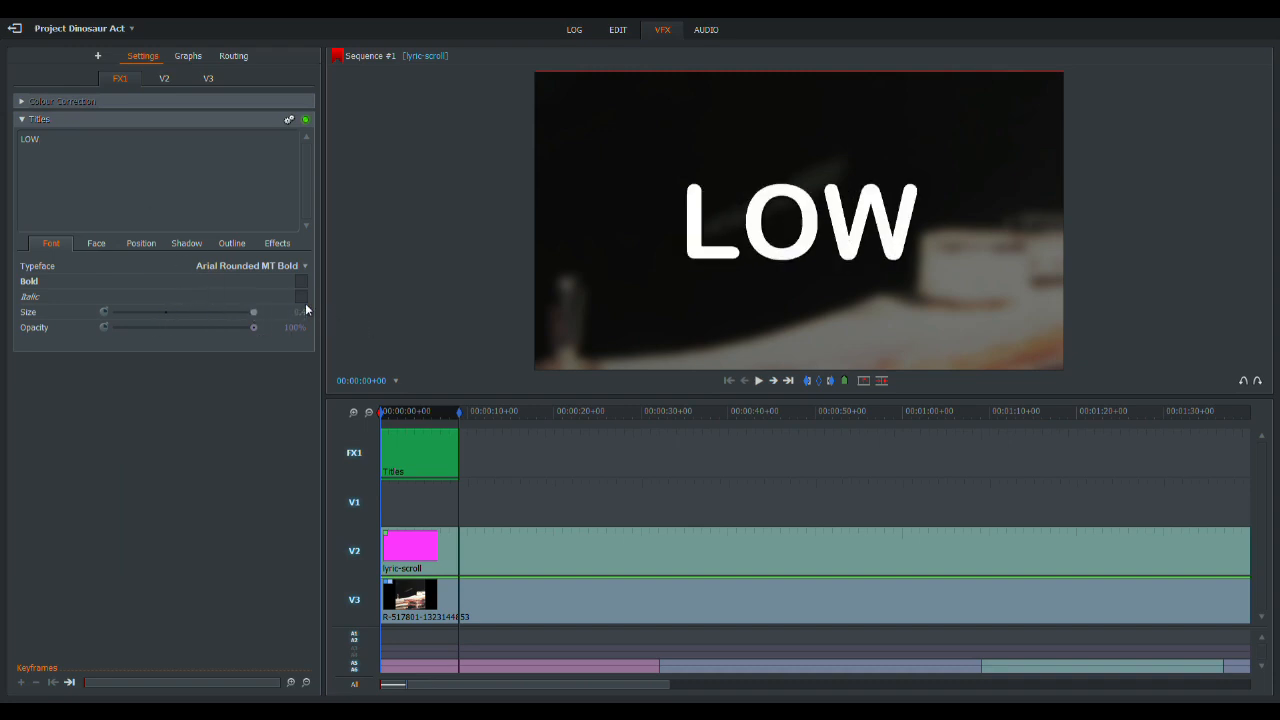
- Place the LOW title in the upper-left corner of the frame and change its typeface to ArTarumianNorMatenagir
{"action": "left_click_drag", "start_coordinate": [803, 236], "coordinate": [677, 153]}
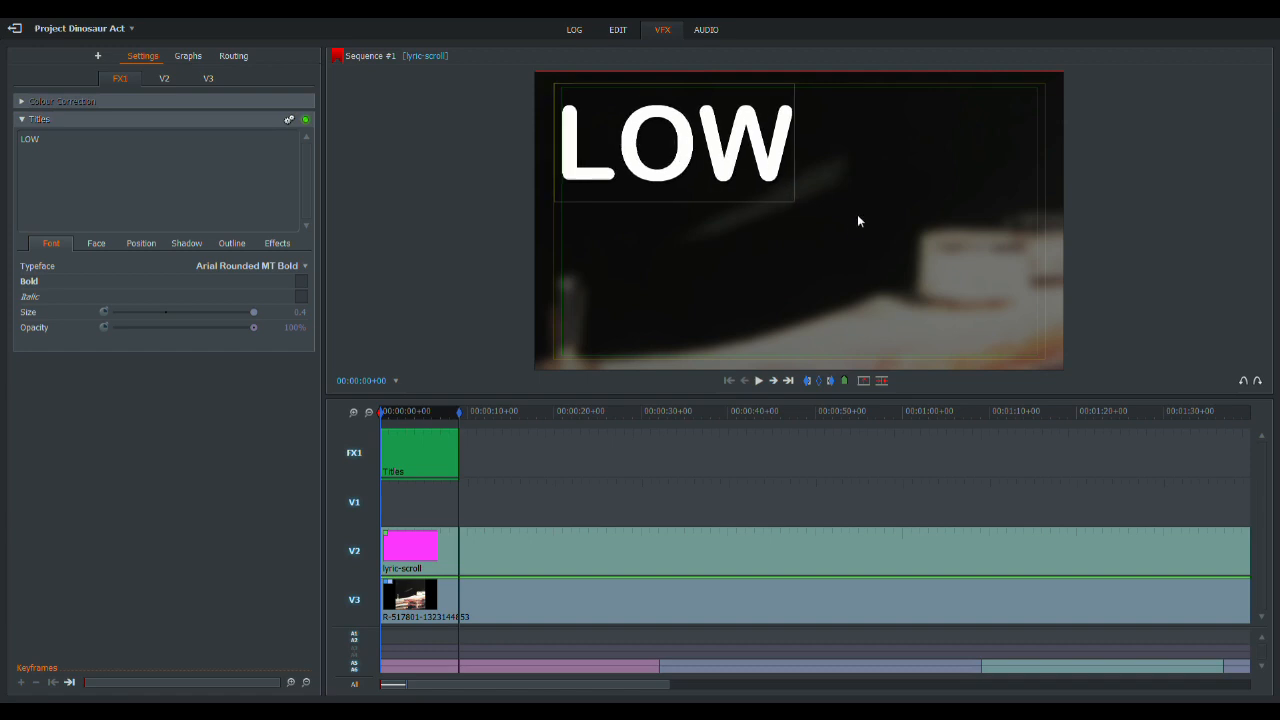
{"action": "left_click", "coordinate": [270, 268]}
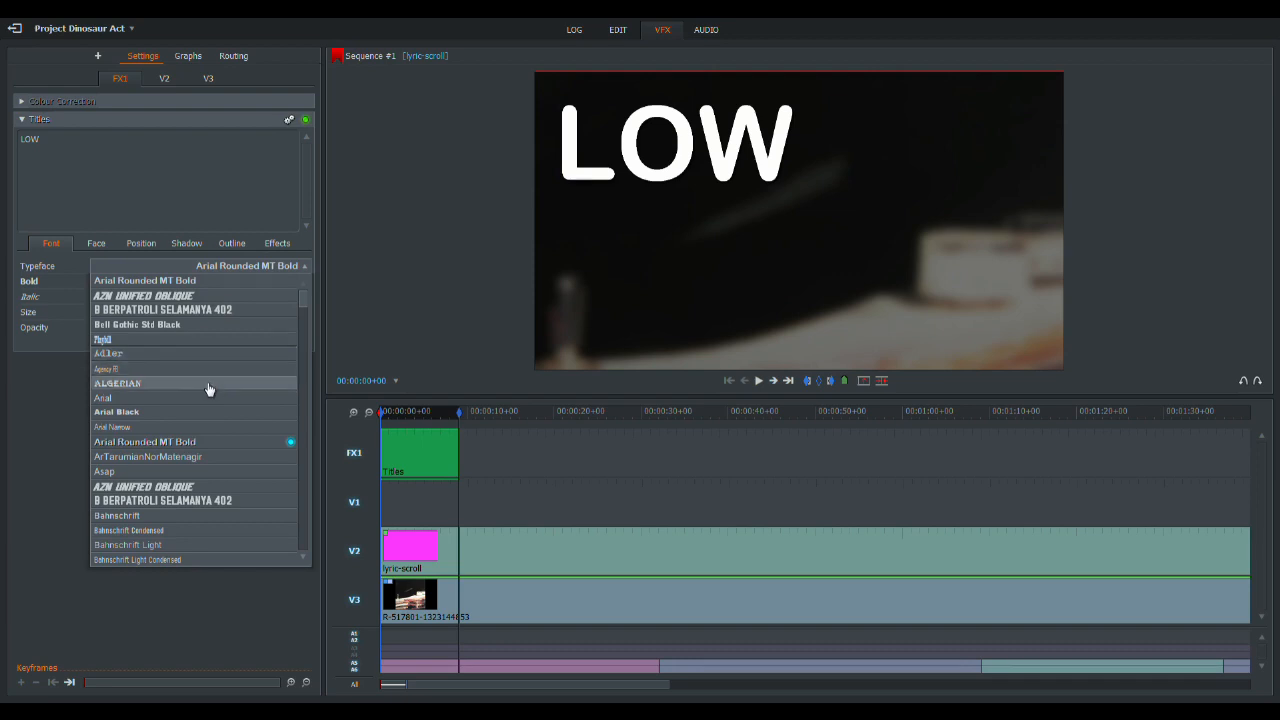
{"action": "left_click", "coordinate": [206, 457]}
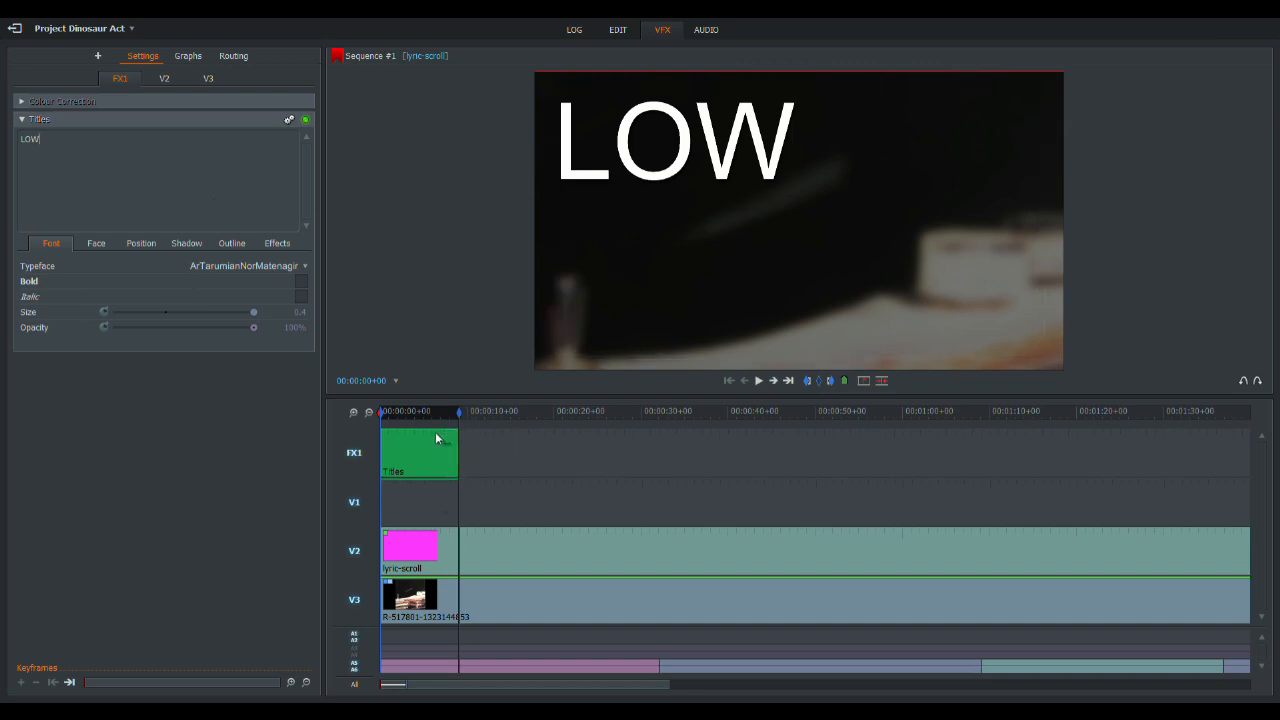
- Give the LOW title a 0.75-second Fade for both its In and Out effects
{"action": "left_click", "coordinate": [293, 243]}
{"action": "left_click", "coordinate": [290, 265]}
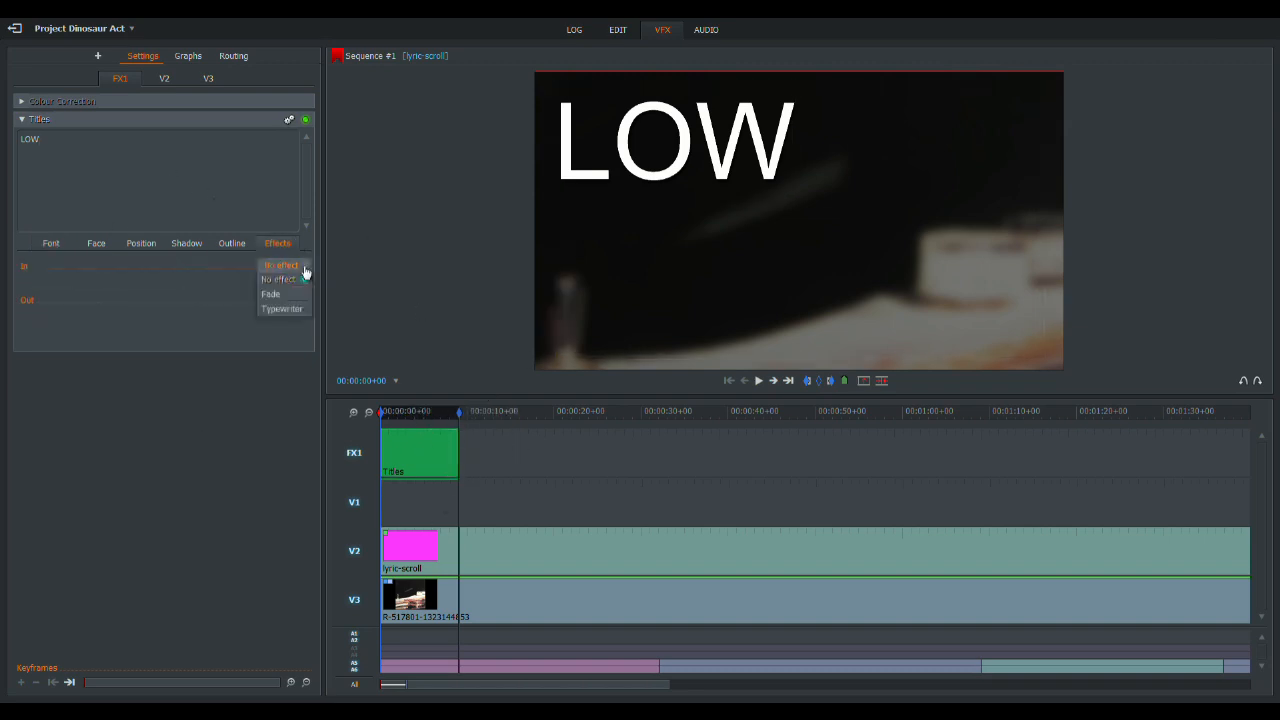
{"action": "left_click", "coordinate": [294, 305]}
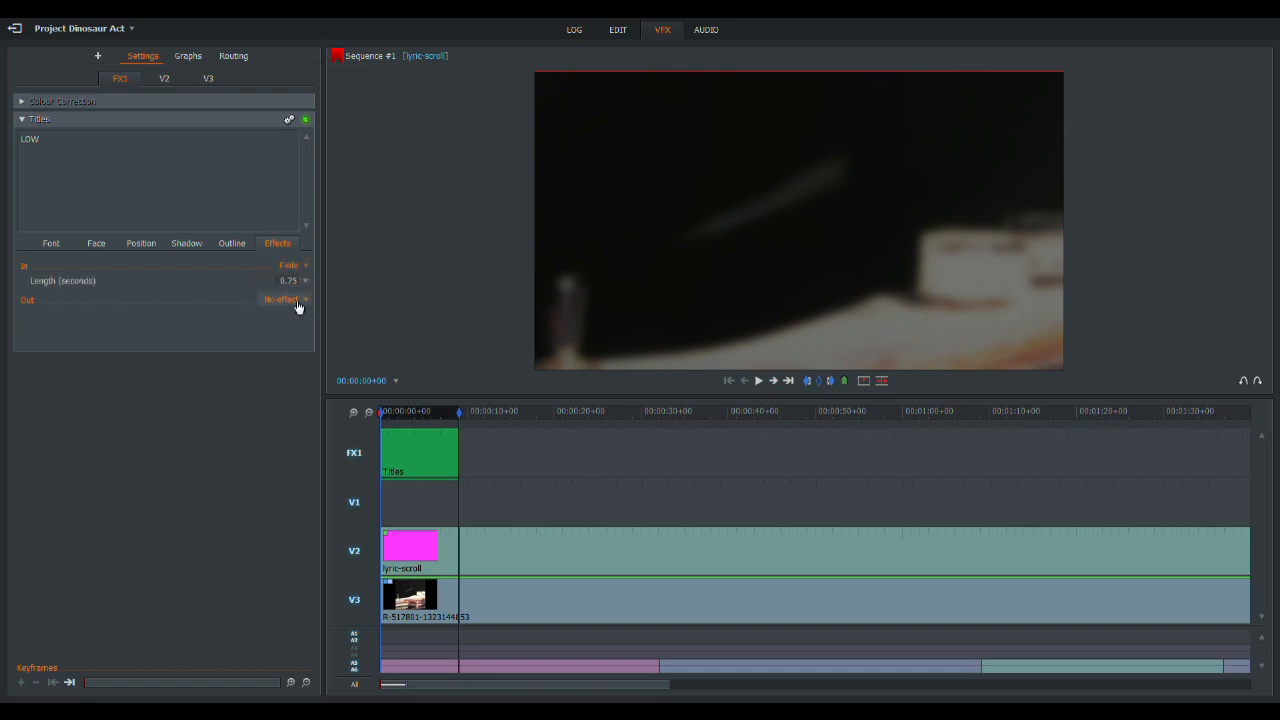
{"action": "left_click", "coordinate": [296, 305]}
{"action": "left_click", "coordinate": [285, 325]}
- Apply a second Titles effect from 00:00:00+15 to the marked end and set its text to "Dinosaur Act"
{"action": "key", "text": "Home"}
{"action": "left_click", "coordinate": [762, 381]}
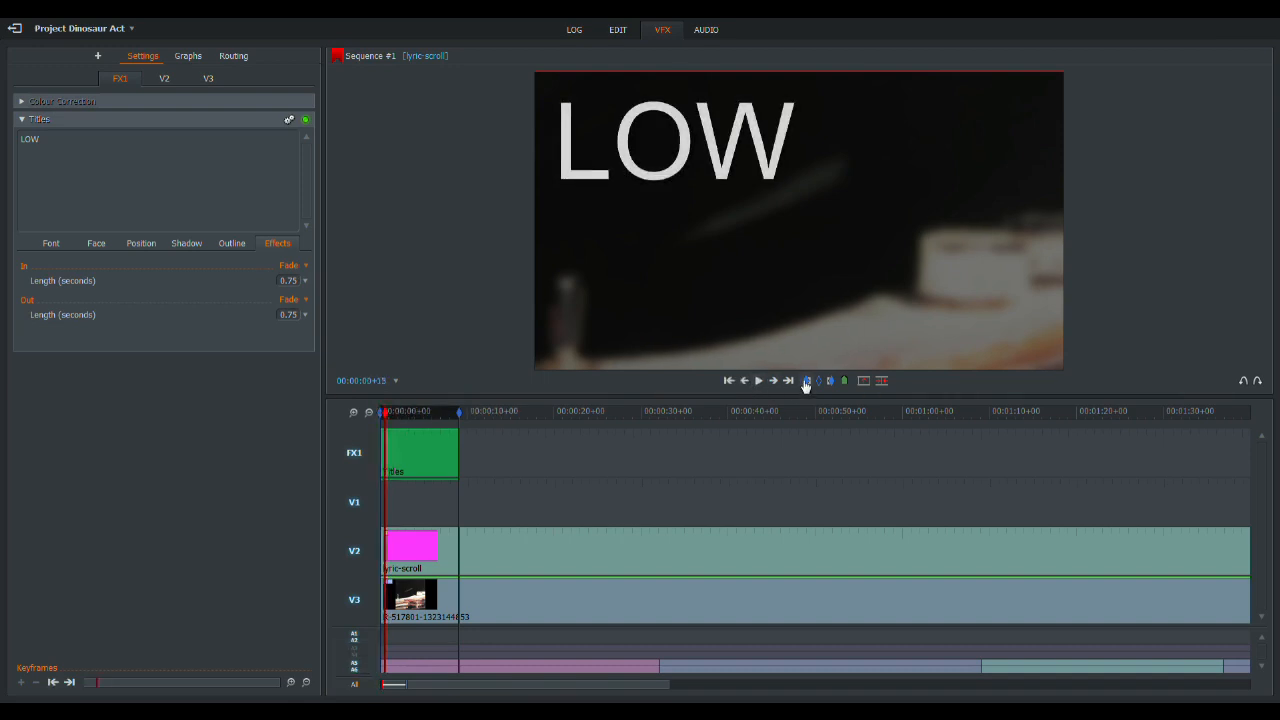
{"action": "left_click", "coordinate": [97, 56]}
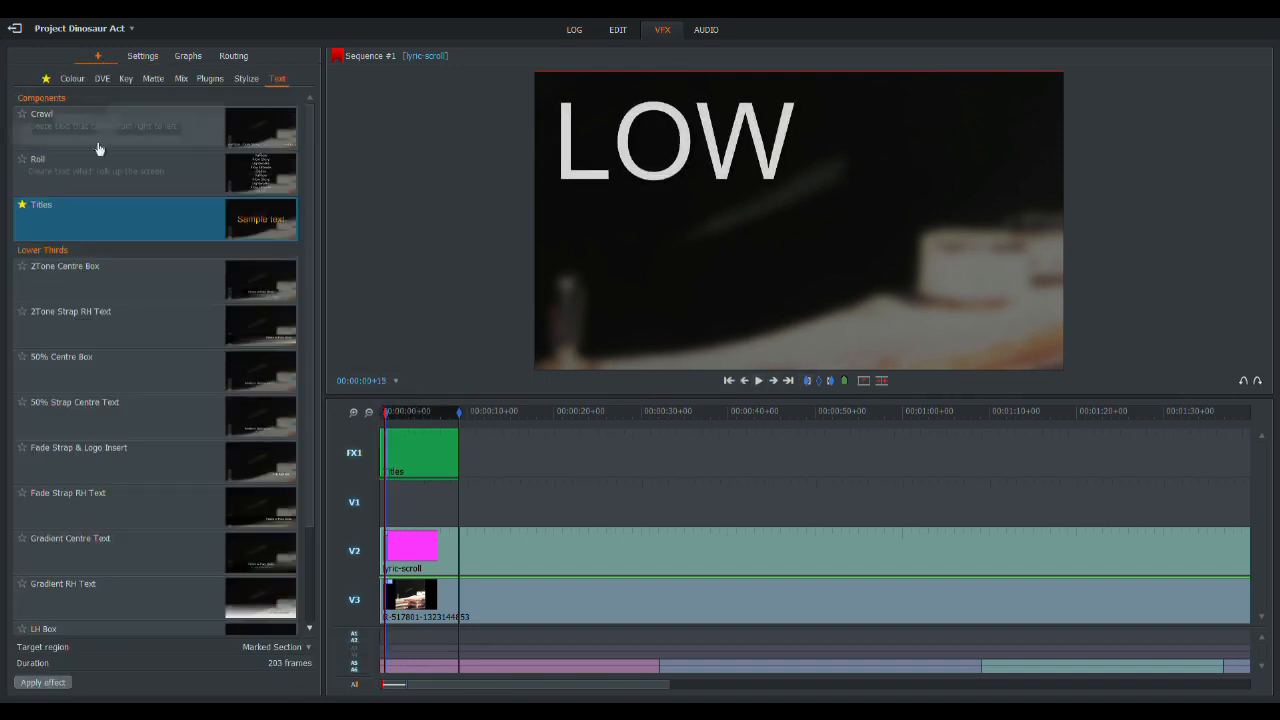
{"action": "double_click", "coordinate": [64, 214]}
{"action": "type", "text": "Di"}
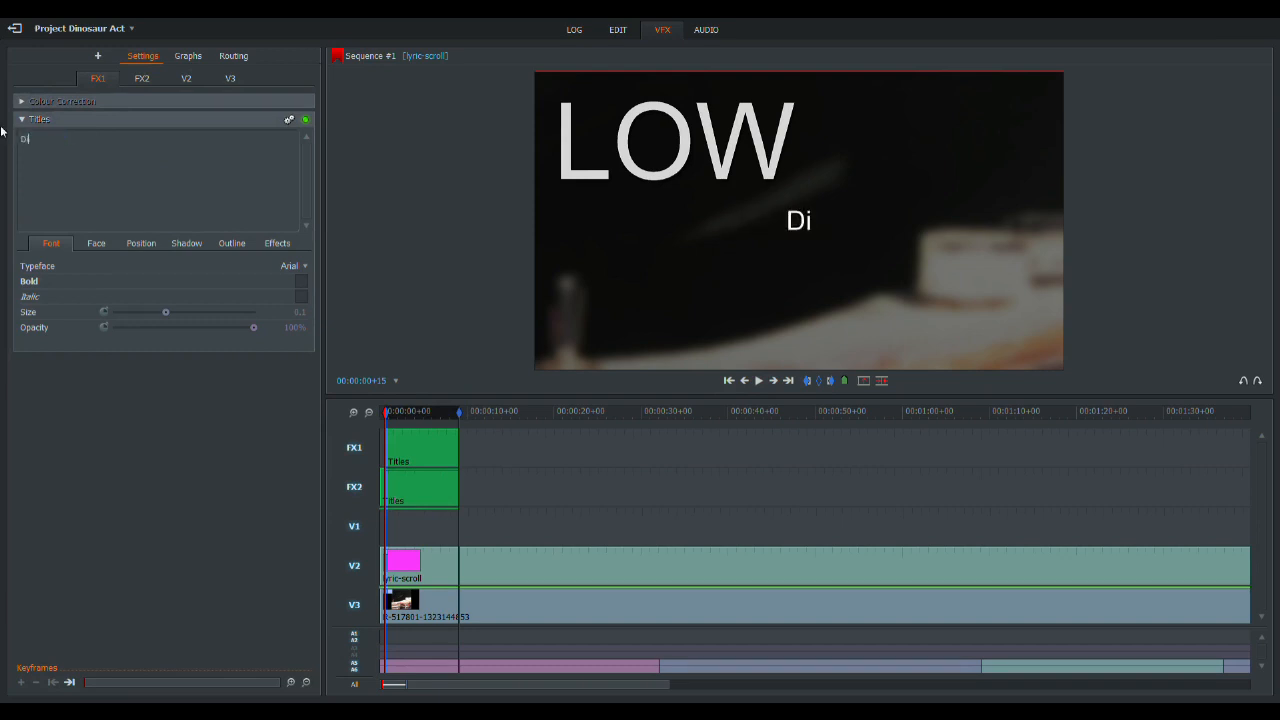
{"action": "type", "text": "nosaur Act"}
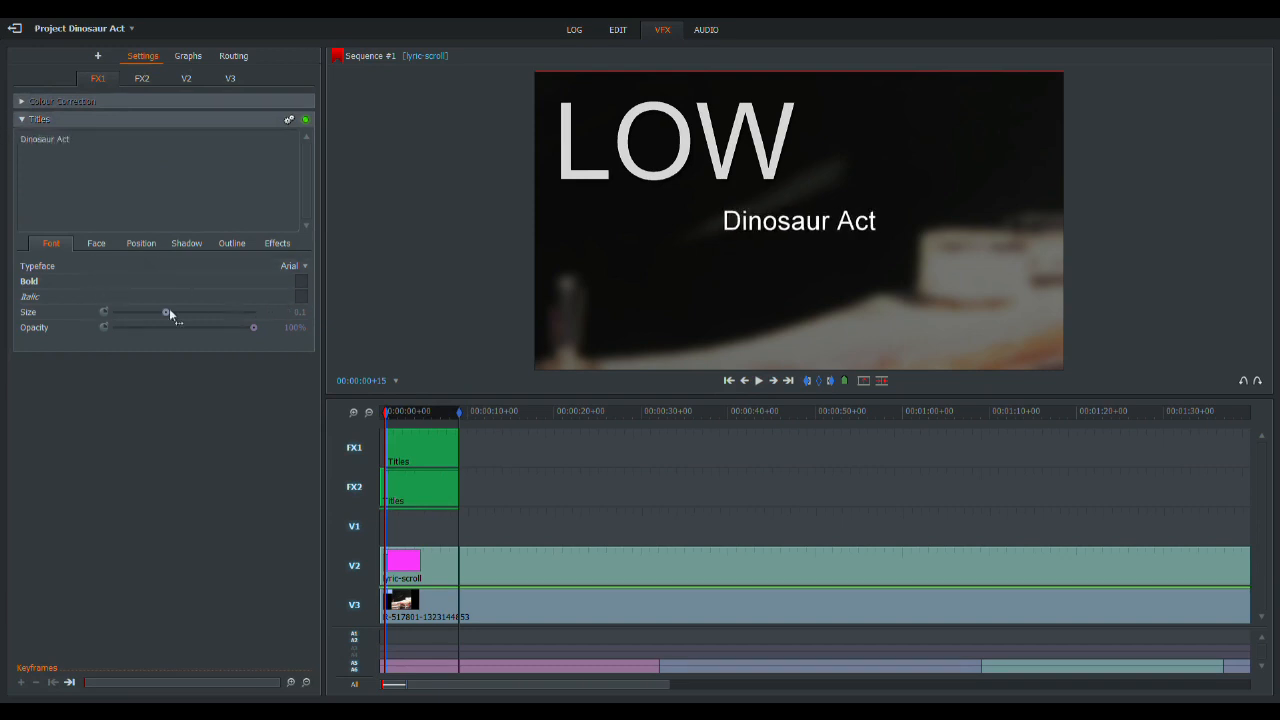
- Set the Dinosaur Act title in ArTarumianNorMatenagir, enlarge it to about 0.22, and place it directly beneath LOW, aligned to its left edge
{"action": "left_click_drag", "start_coordinate": [167, 312], "coordinate": [219, 315]}
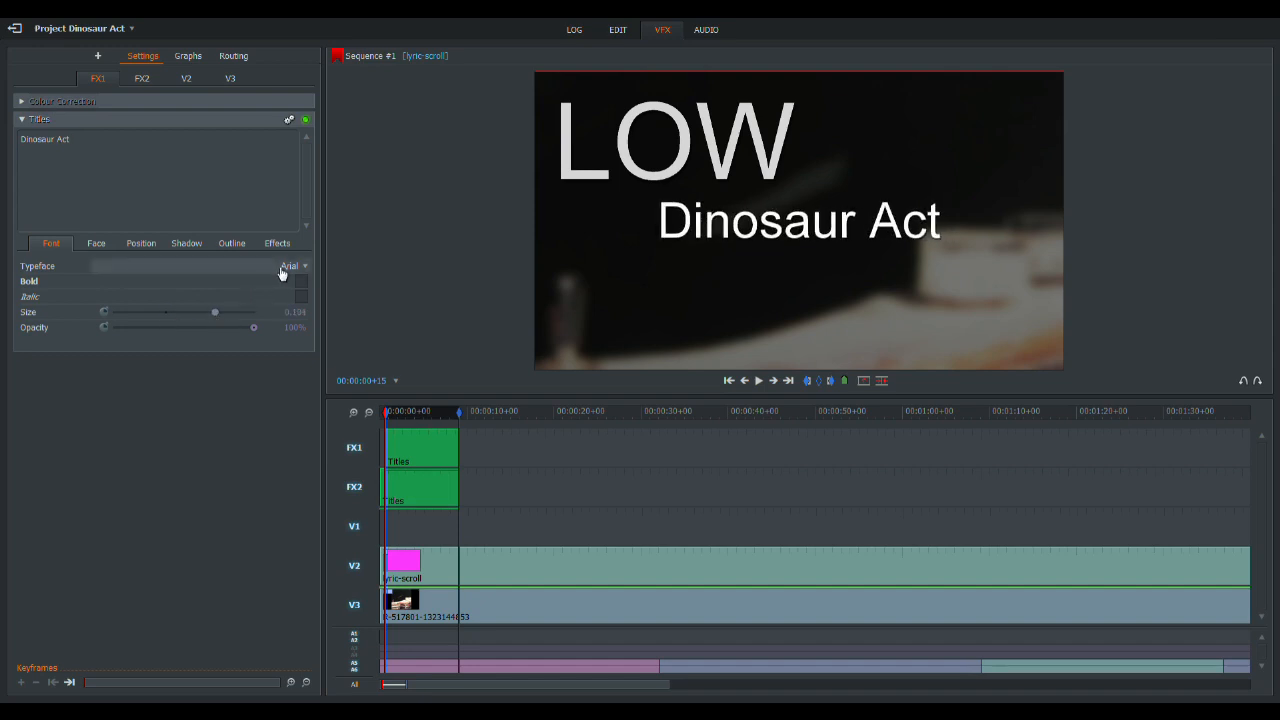
{"action": "left_click", "coordinate": [288, 266]}
{"action": "left_click", "coordinate": [208, 297]}
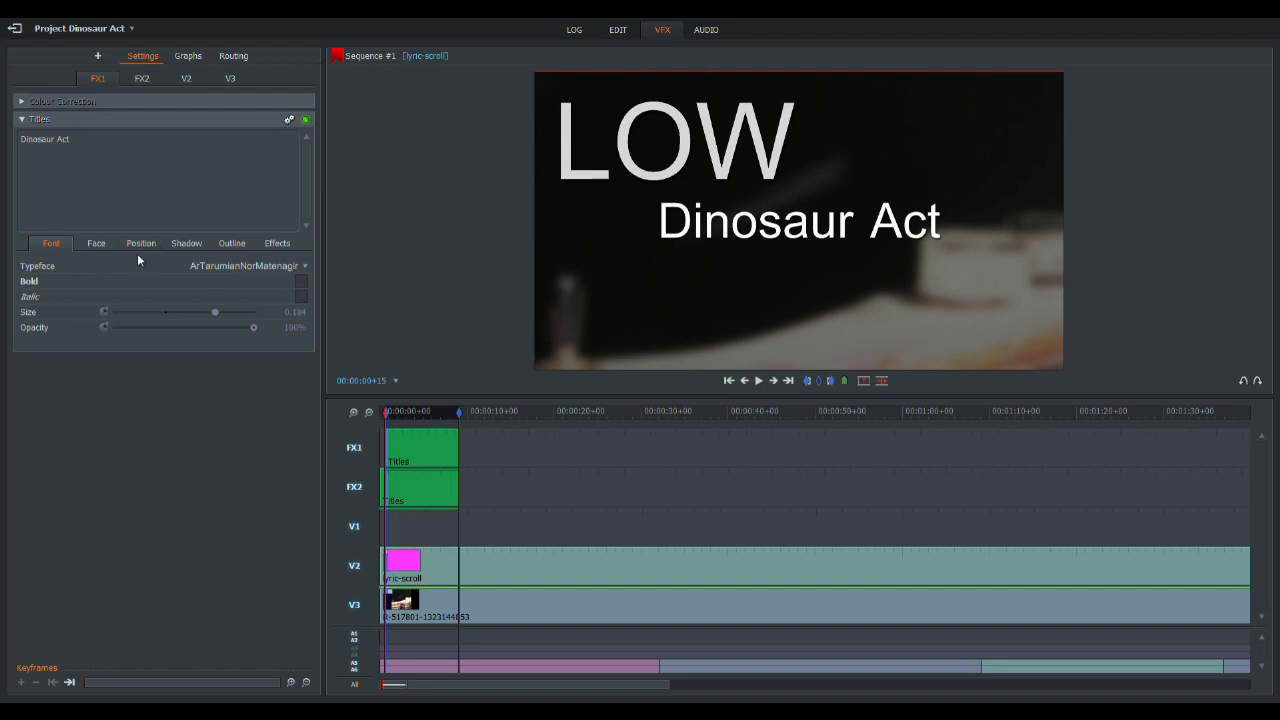
{"action": "left_click_drag", "start_coordinate": [218, 311], "coordinate": [241, 312]}
{"action": "left_click_drag", "start_coordinate": [812, 228], "coordinate": [746, 227]}
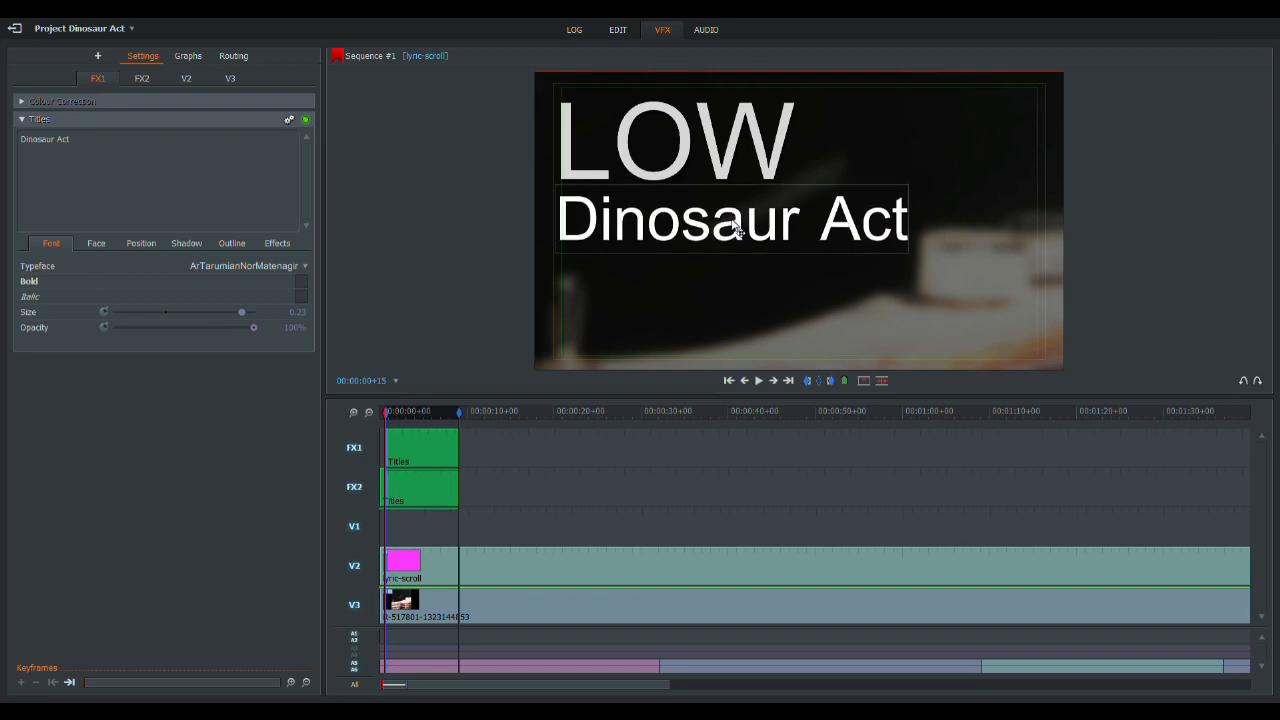
{"action": "left_click_drag", "start_coordinate": [736, 228], "coordinate": [737, 228]}
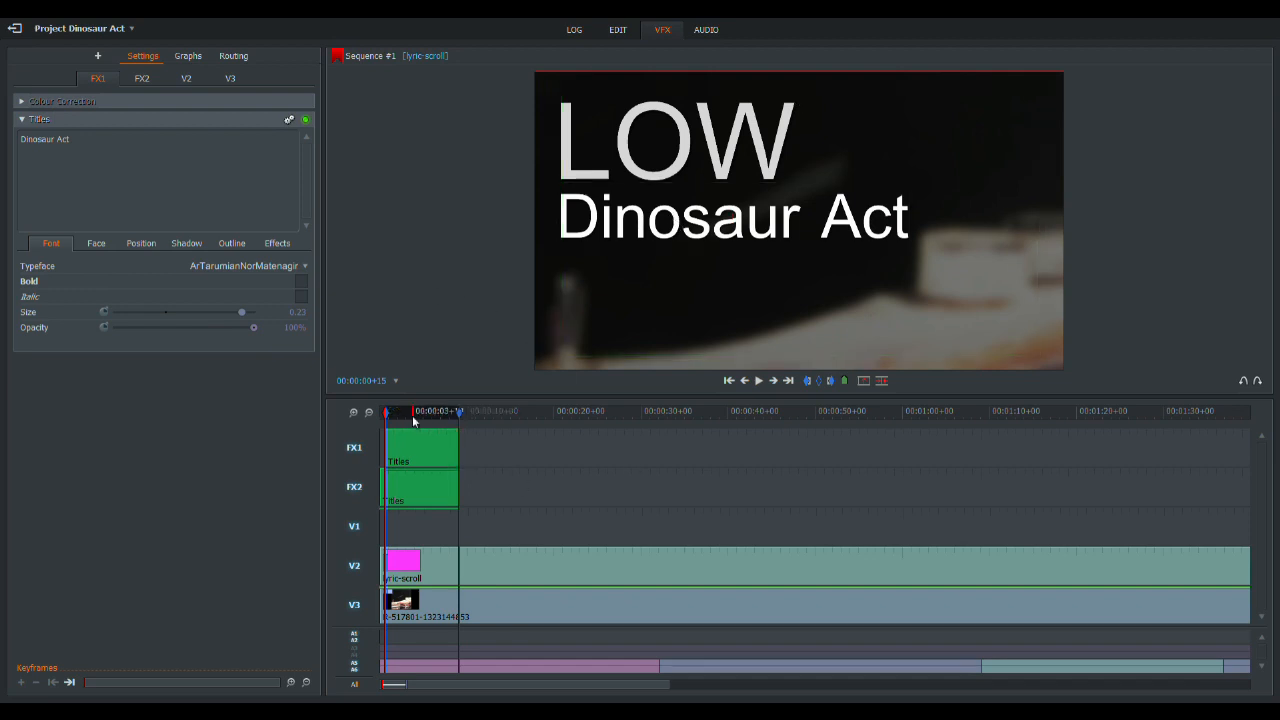
- Give the Dinosaur Act title a 0.75-second Fade for both its In and Out effects
{"action": "left_click", "coordinate": [275, 244]}
{"action": "left_click", "coordinate": [290, 265]}
{"action": "left_click", "coordinate": [286, 297]}
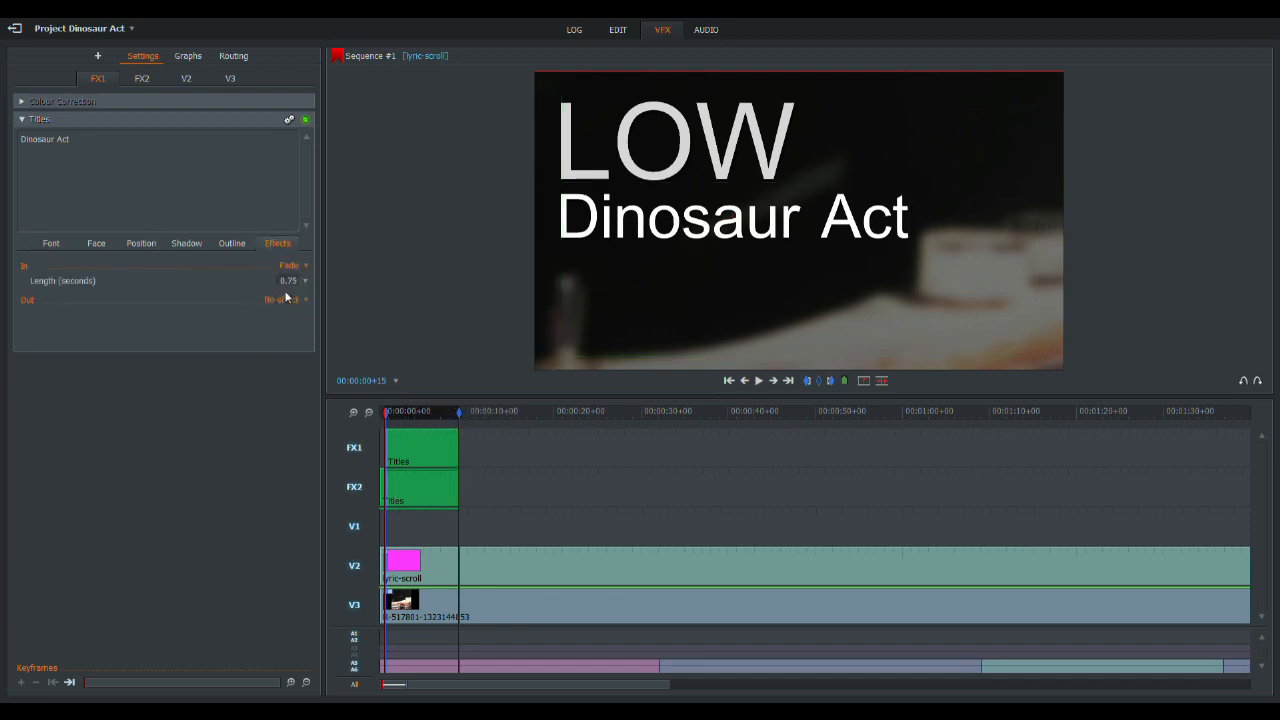
{"action": "left_click", "coordinate": [286, 298]}
{"action": "left_click", "coordinate": [287, 329]}
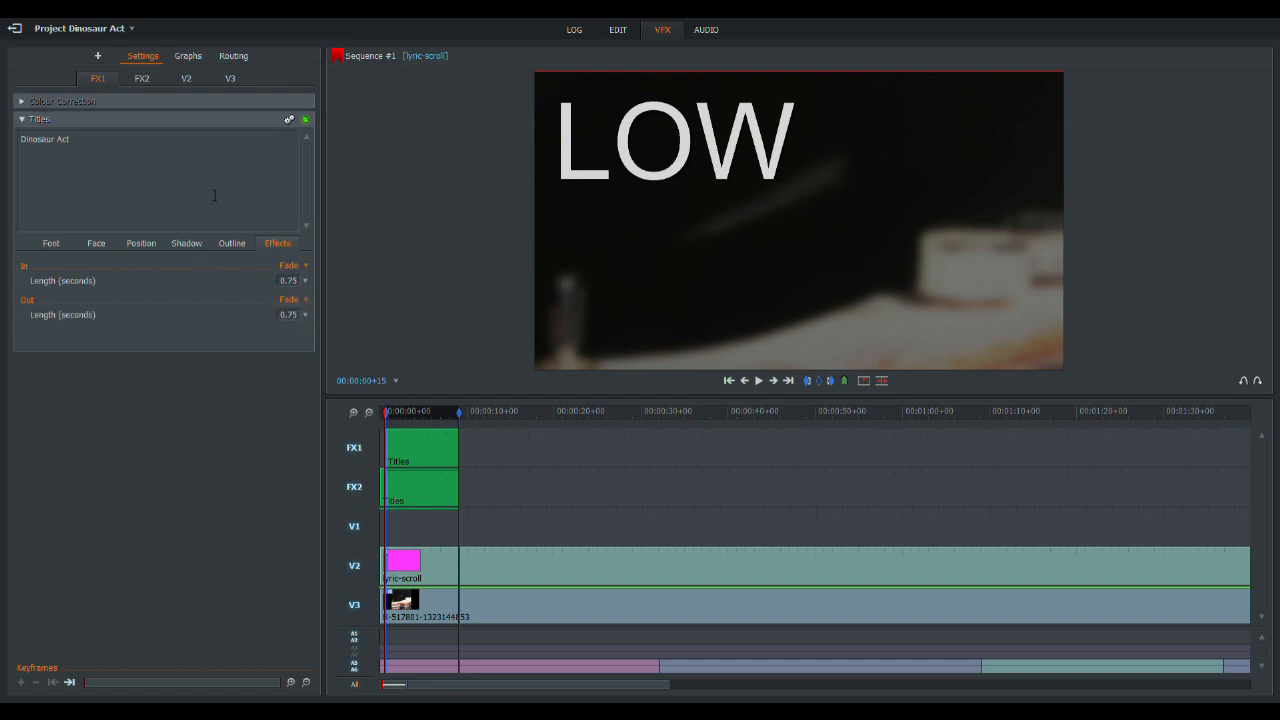
- Play the sequence from the start to review the two opening titles fading in and out
{"action": "left_click_drag", "start_coordinate": [478, 413], "coordinate": [288, 400]}
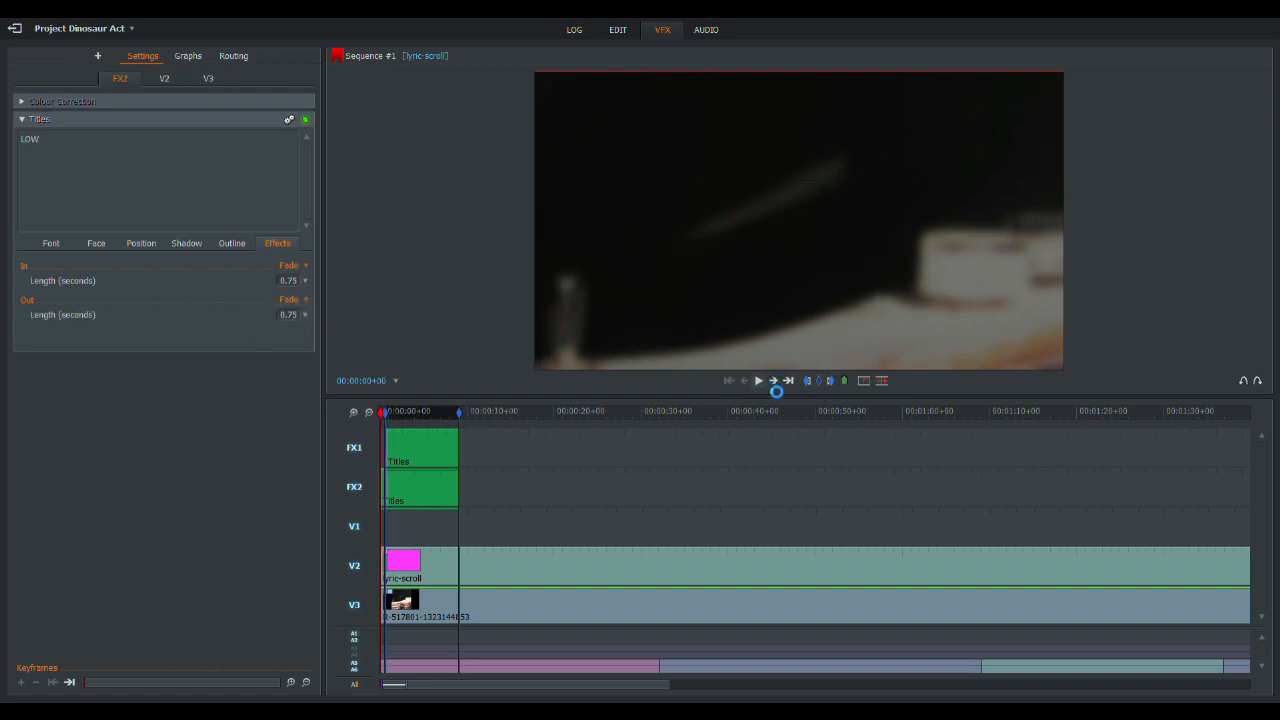
{"action": "key", "text": "space"}
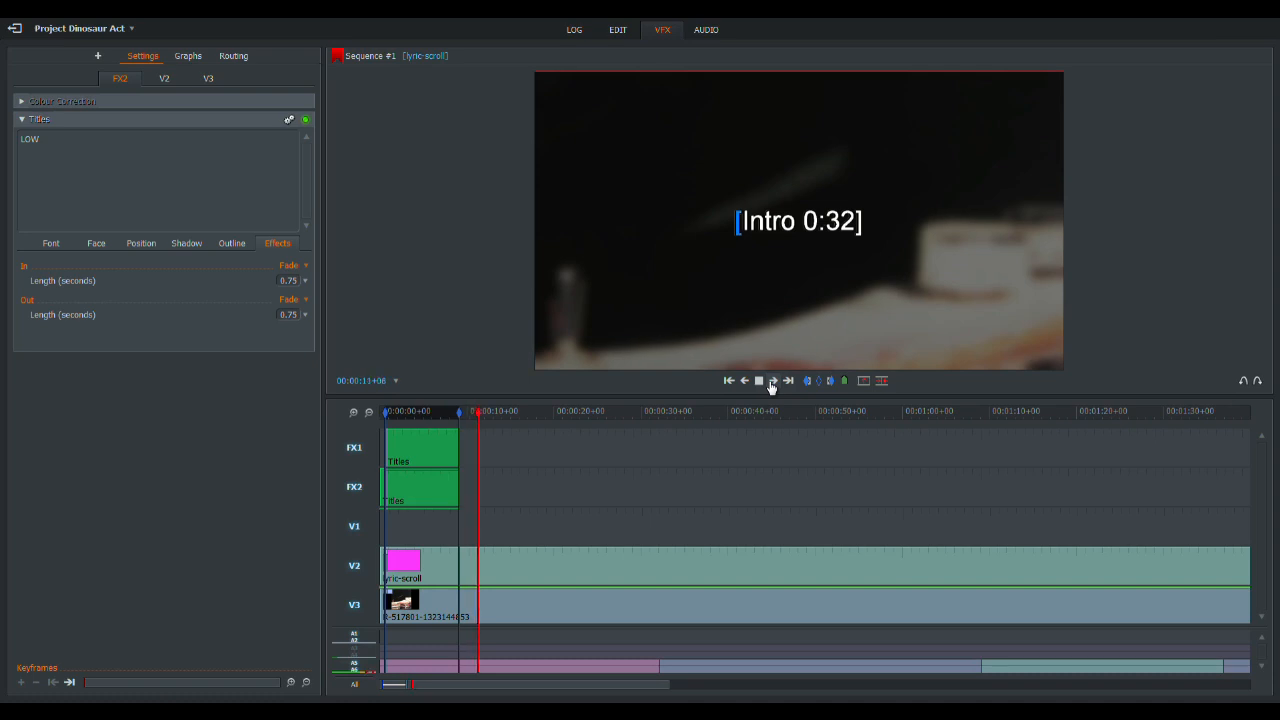
- Split the lyric-scroll clip on V2 at 00:04:13+00, where the background image ends, and delete the excess piece
{"action": "left_click_drag", "start_coordinate": [681, 414], "coordinate": [1250, 412]}
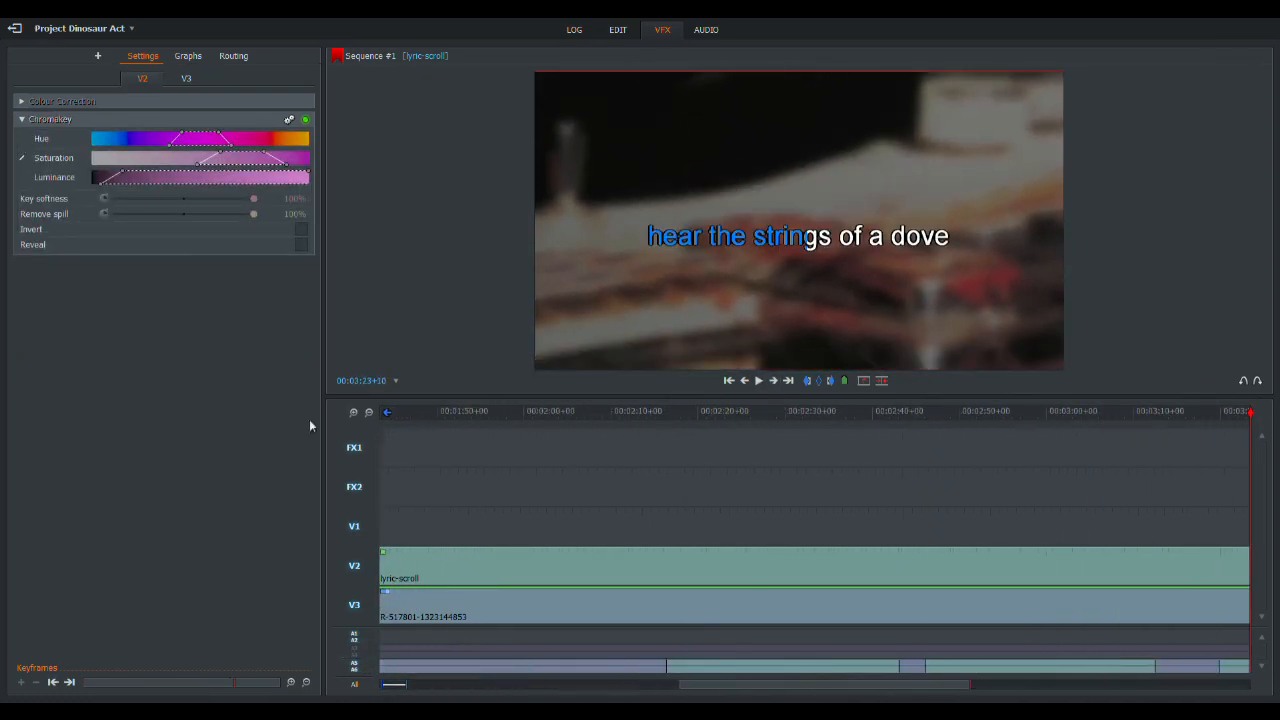
{"action": "left_click", "coordinate": [369, 413]}
{"action": "left_click", "coordinate": [1133, 414]}
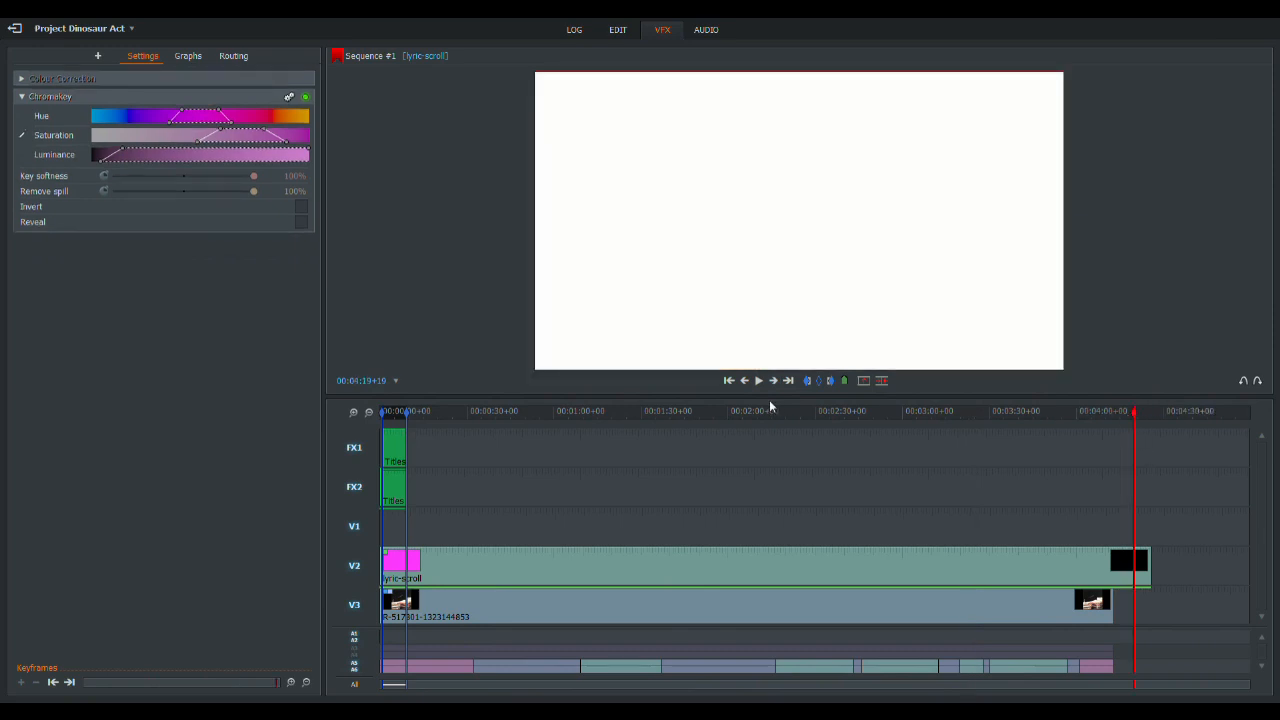
{"action": "left_click", "coordinate": [730, 383]}
{"action": "key", "text": "c"}
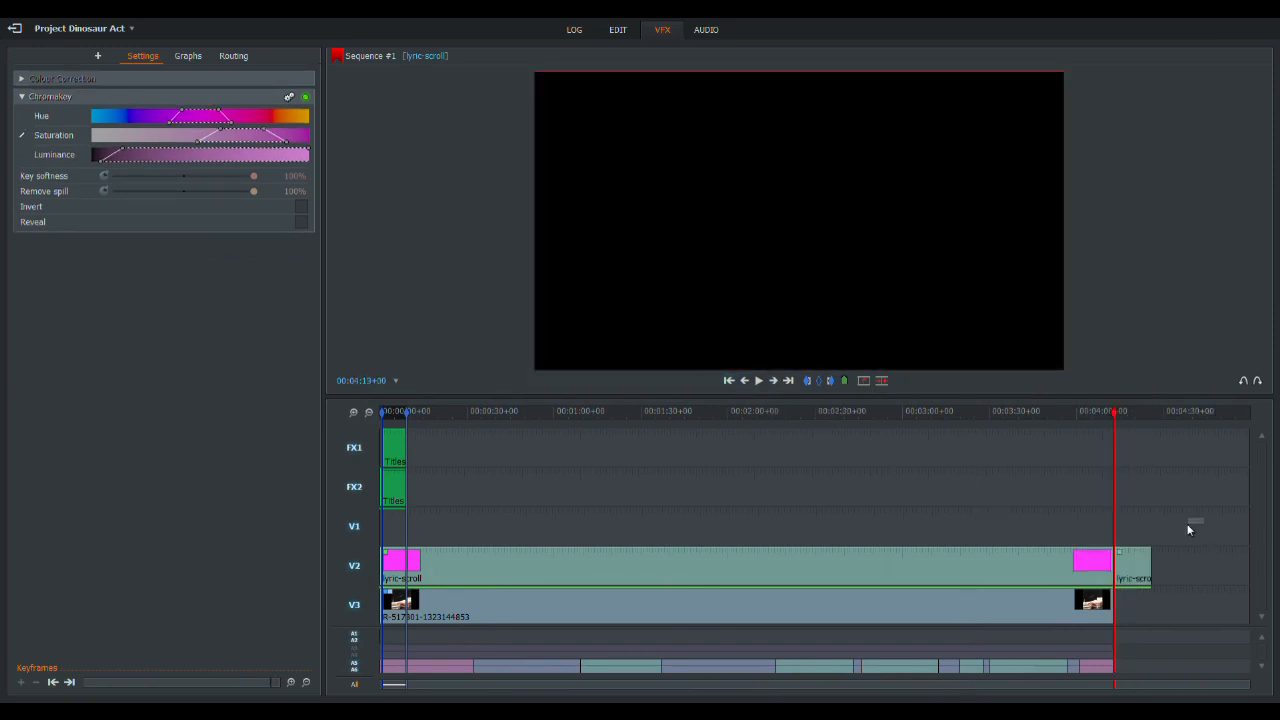
{"action": "left_click", "coordinate": [1134, 580]}
{"action": "key", "text": "Delete"}
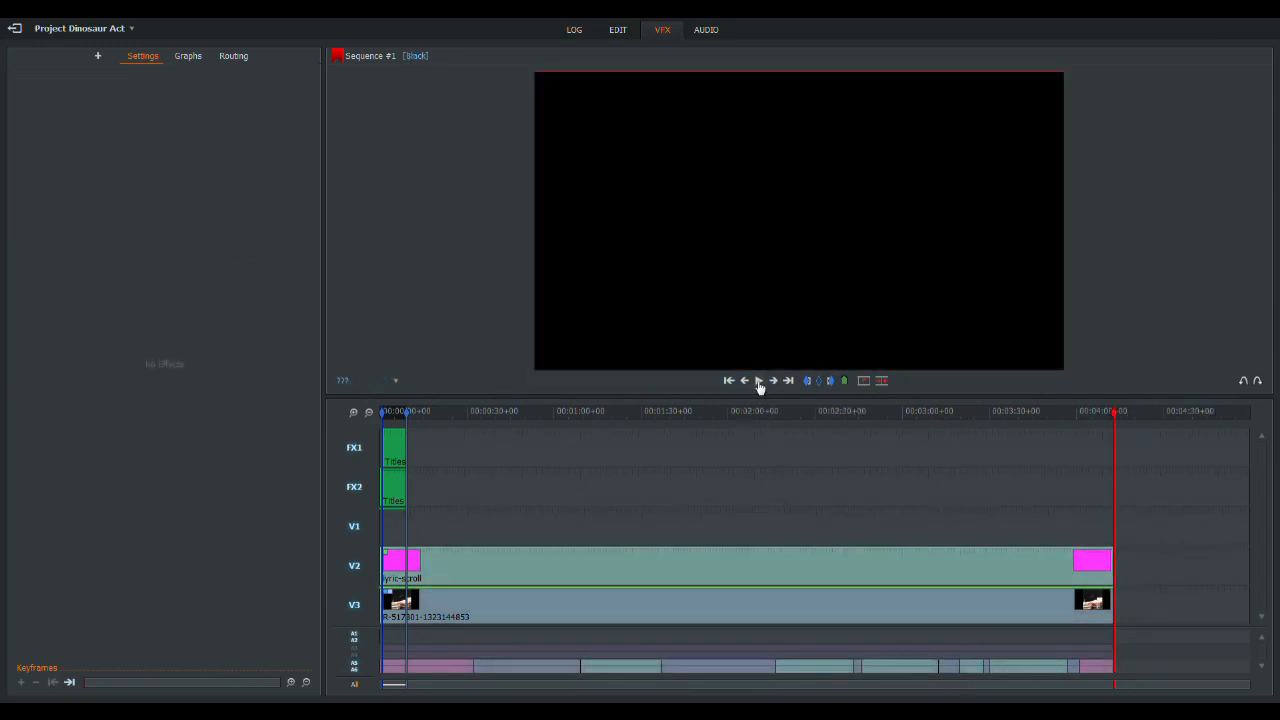
{"action": "left_click", "coordinate": [746, 382]}
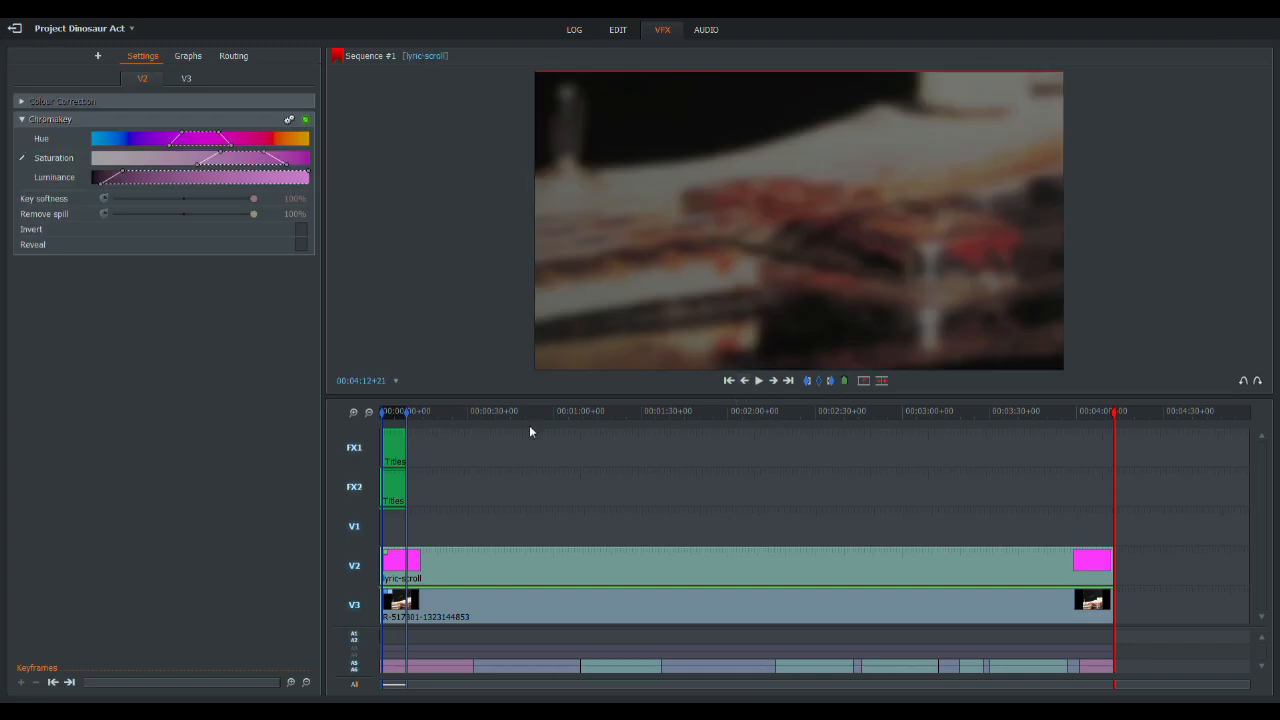
- Locate the end of the last lyric and mark that position at 00:04:00+15
{"action": "left_click", "coordinate": [364, 414]}
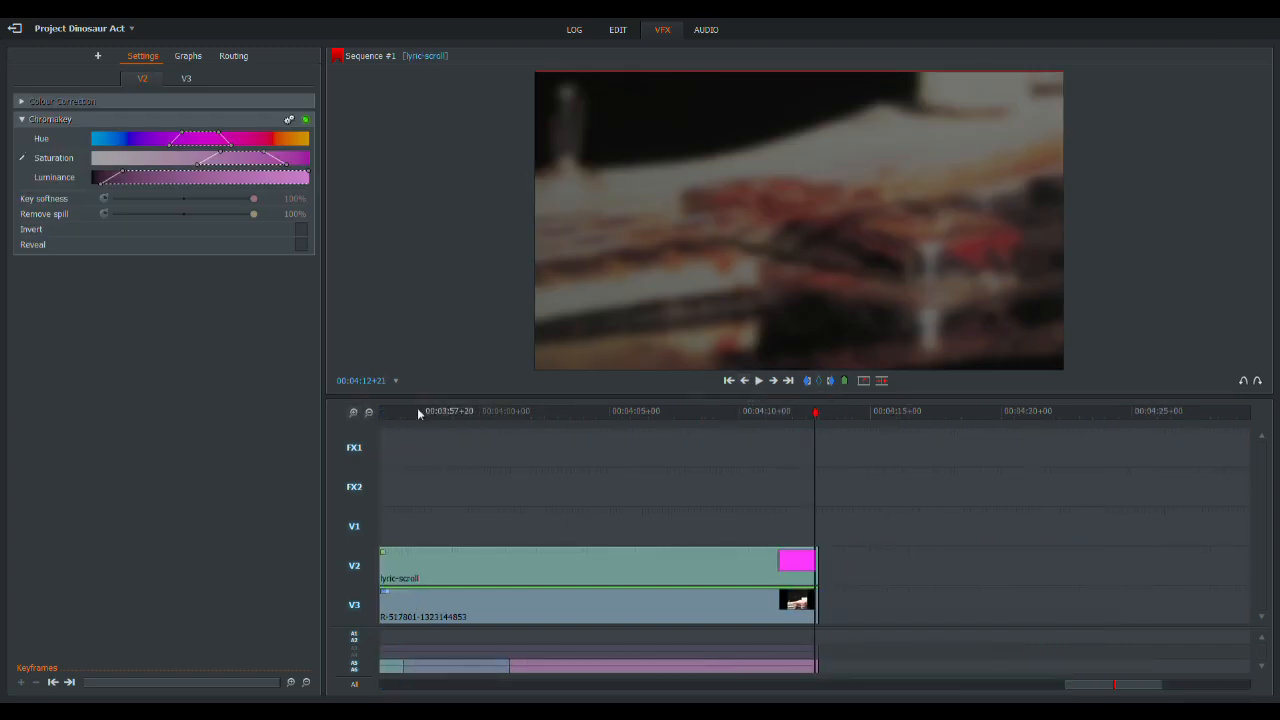
{"action": "left_click", "coordinate": [367, 414]}
{"action": "left_click", "coordinate": [723, 418]}
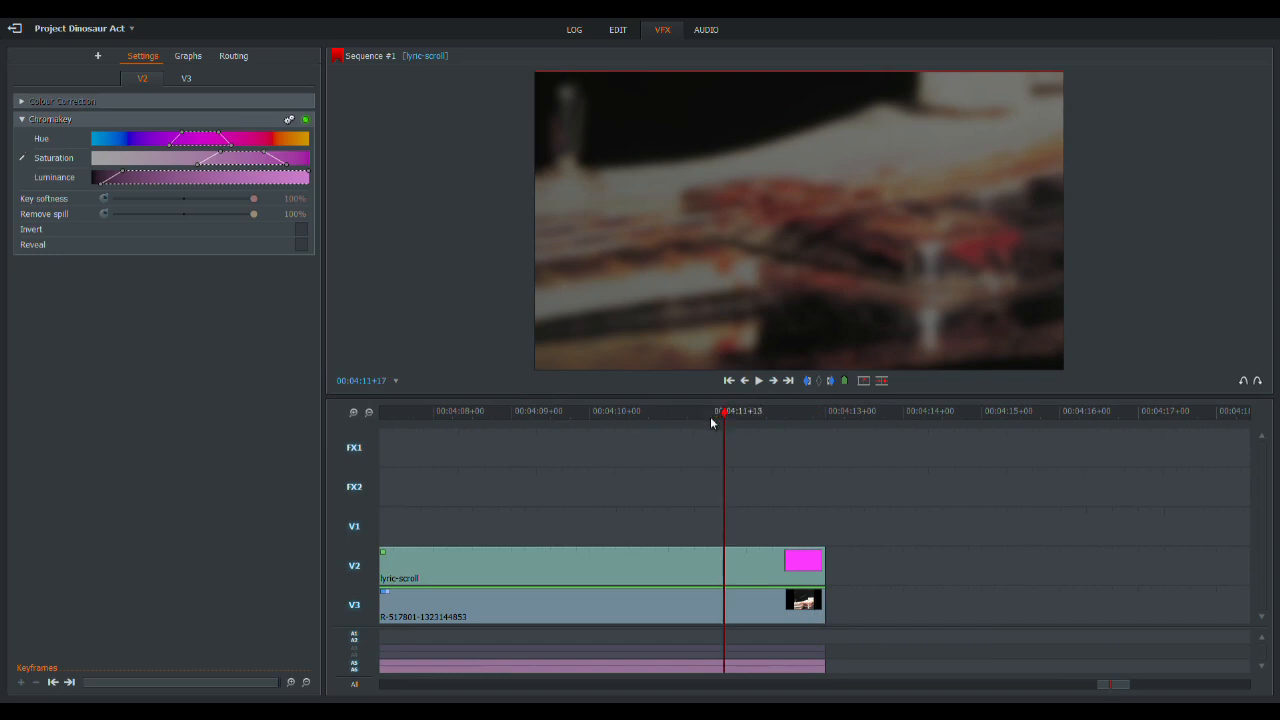
{"action": "mouse_move", "coordinate": [731, 416]}
{"action": "left_mouse_down"}
{"action": "mouse_move", "coordinate": [326, 426]}
{"action": "mouse_move", "coordinate": [831, 428]}
{"action": "mouse_move", "coordinate": [686, 424]}
{"action": "mouse_move", "coordinate": [742, 427]}
{"action": "left_mouse_up"}
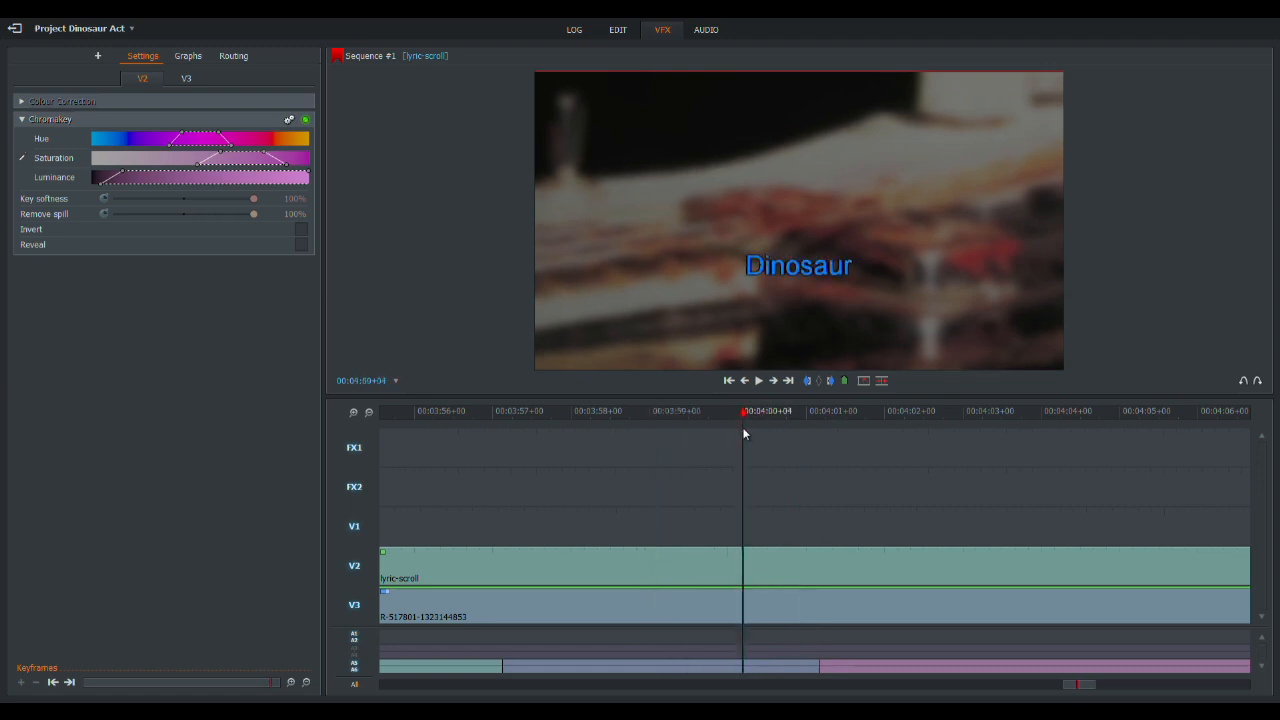
{"action": "left_click", "coordinate": [369, 412]}
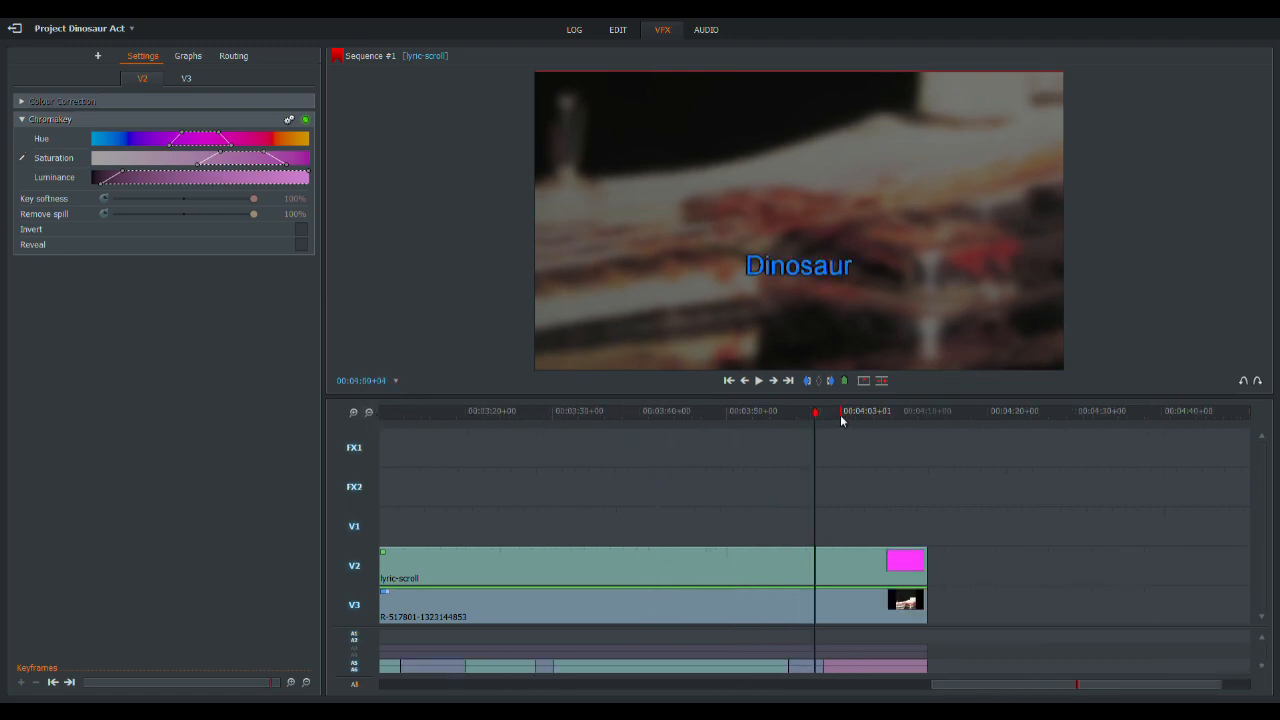
{"action": "left_click", "coordinate": [759, 384]}
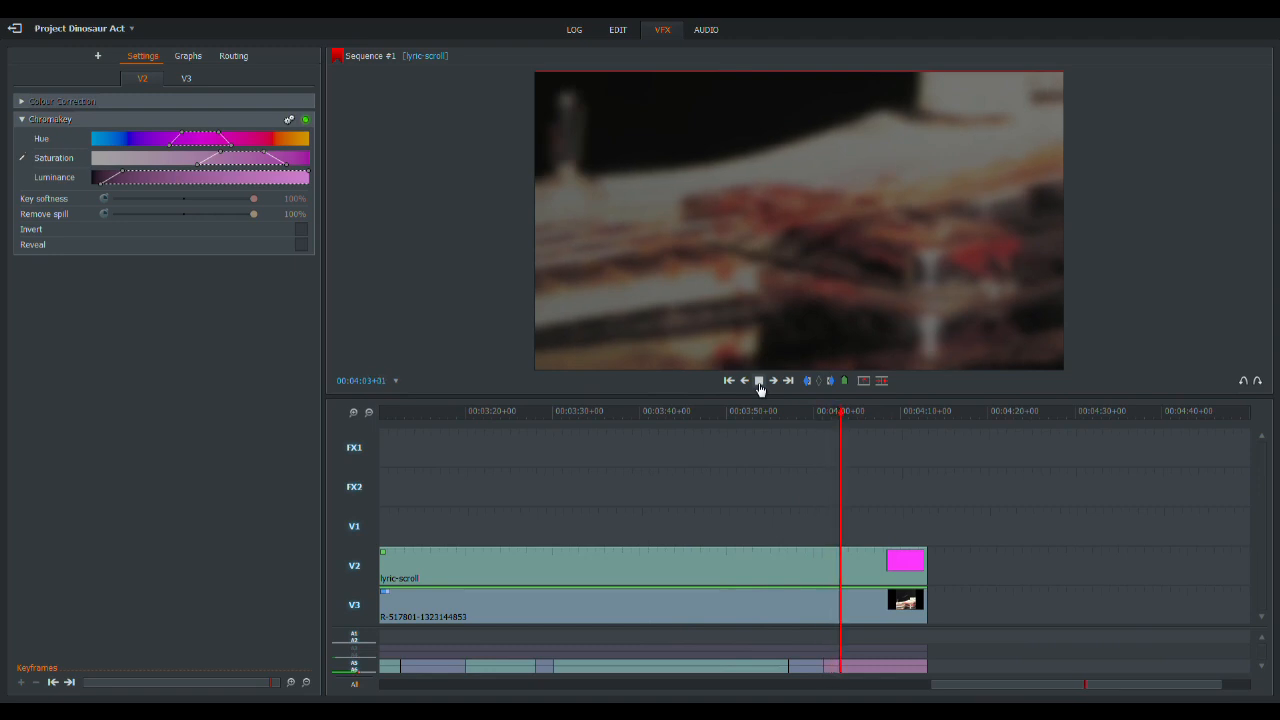
{"action": "left_click", "coordinate": [759, 384]}
{"action": "left_click", "coordinate": [353, 412]}
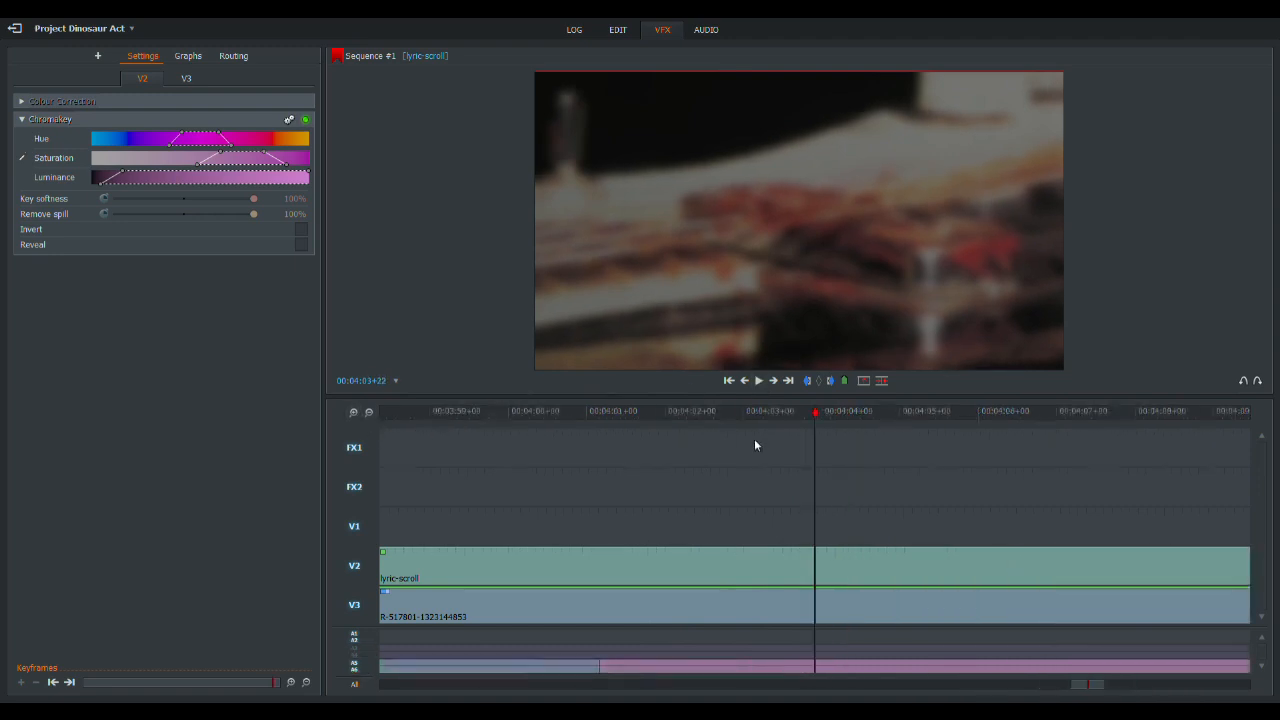
{"action": "left_click_drag", "start_coordinate": [757, 420], "coordinate": [557, 414]}
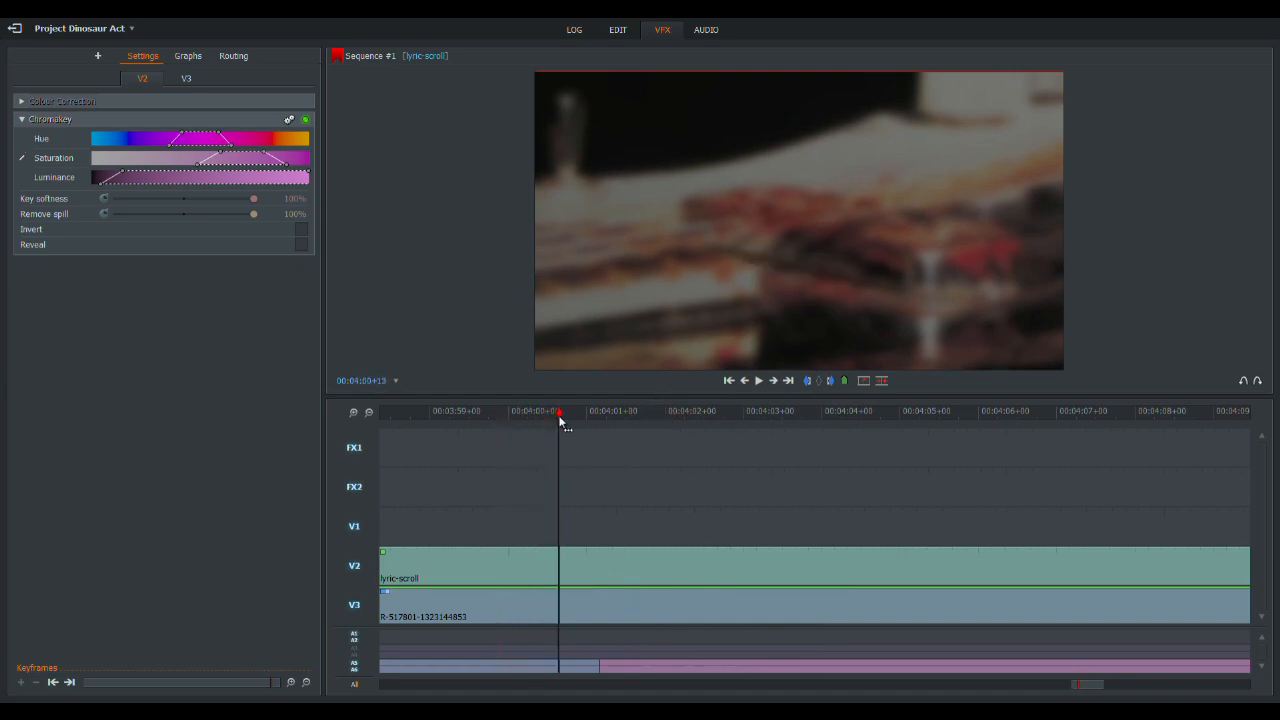
{"action": "left_click", "coordinate": [810, 383]}
- Keyframe the DVE opacity of the background image on V3 to fade out from 00:04:00+15 to 00:04:09+01
{"action": "left_click", "coordinate": [186, 79]}
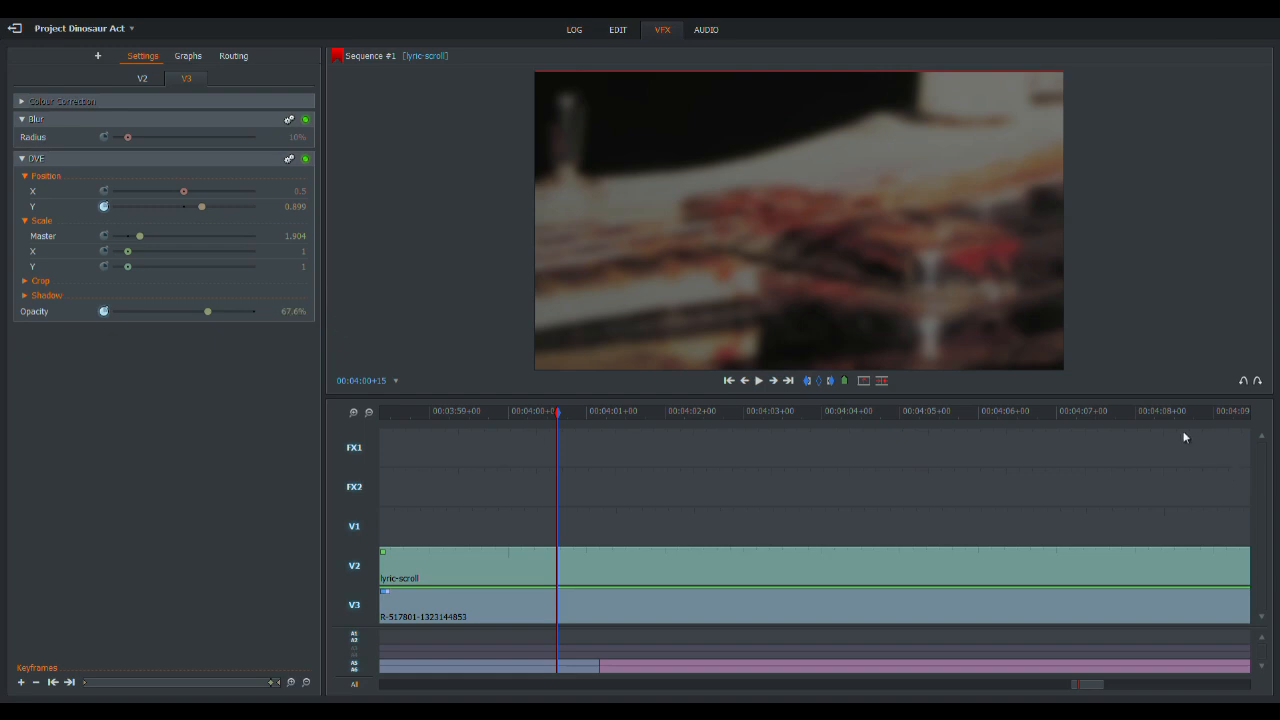
{"action": "left_click_drag", "start_coordinate": [1200, 410], "coordinate": [881, 408]}
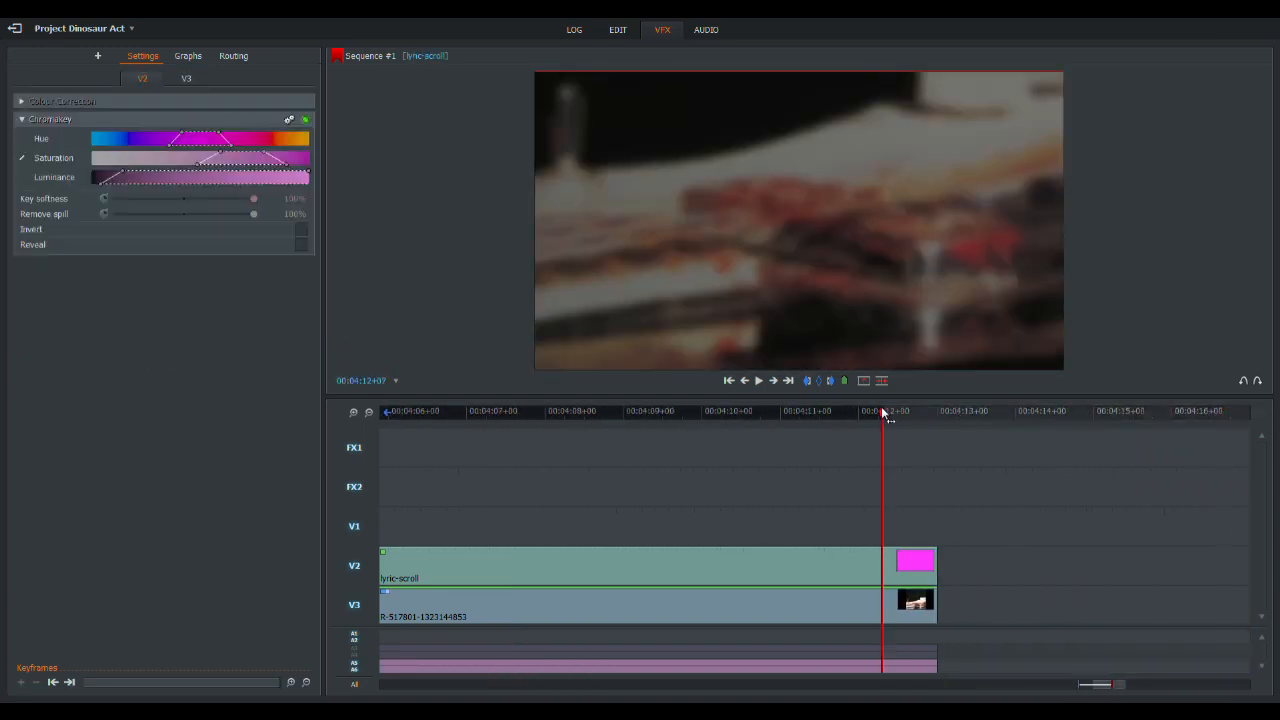
{"action": "left_click", "coordinate": [758, 381]}
{"action": "left_click", "coordinate": [662, 410]}
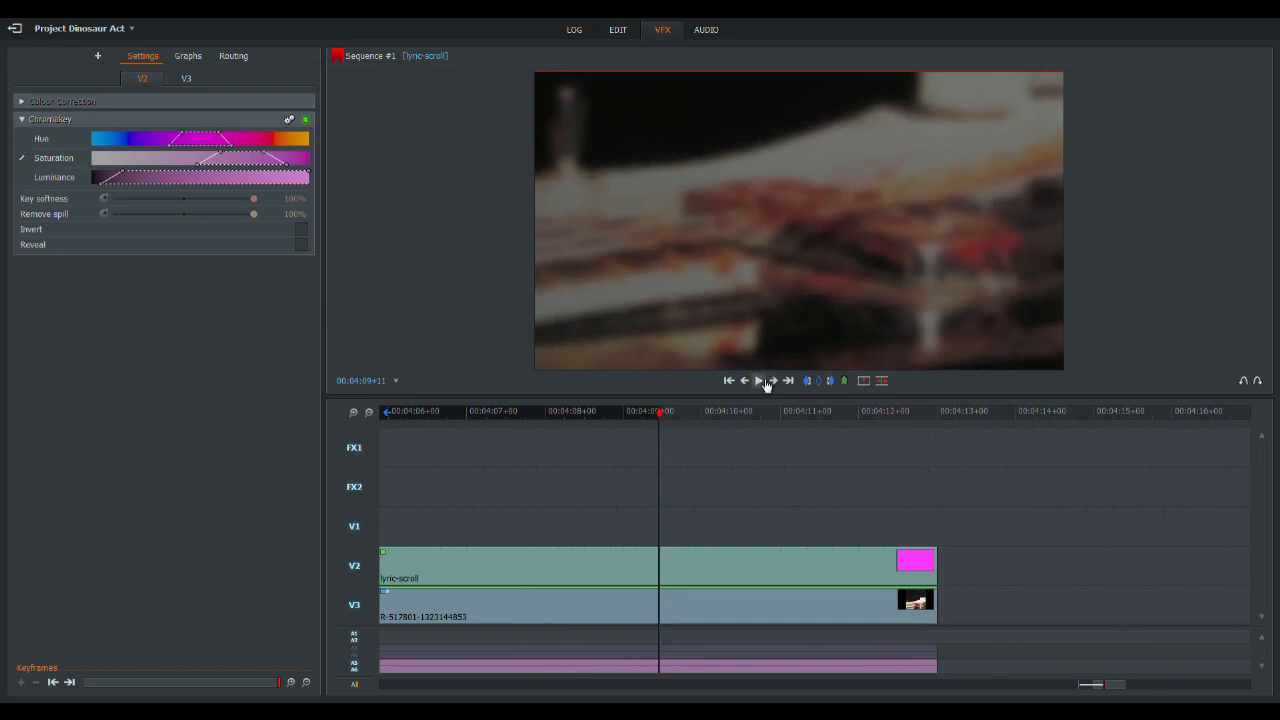
{"action": "left_click_drag", "start_coordinate": [542, 416], "coordinate": [415, 414]}
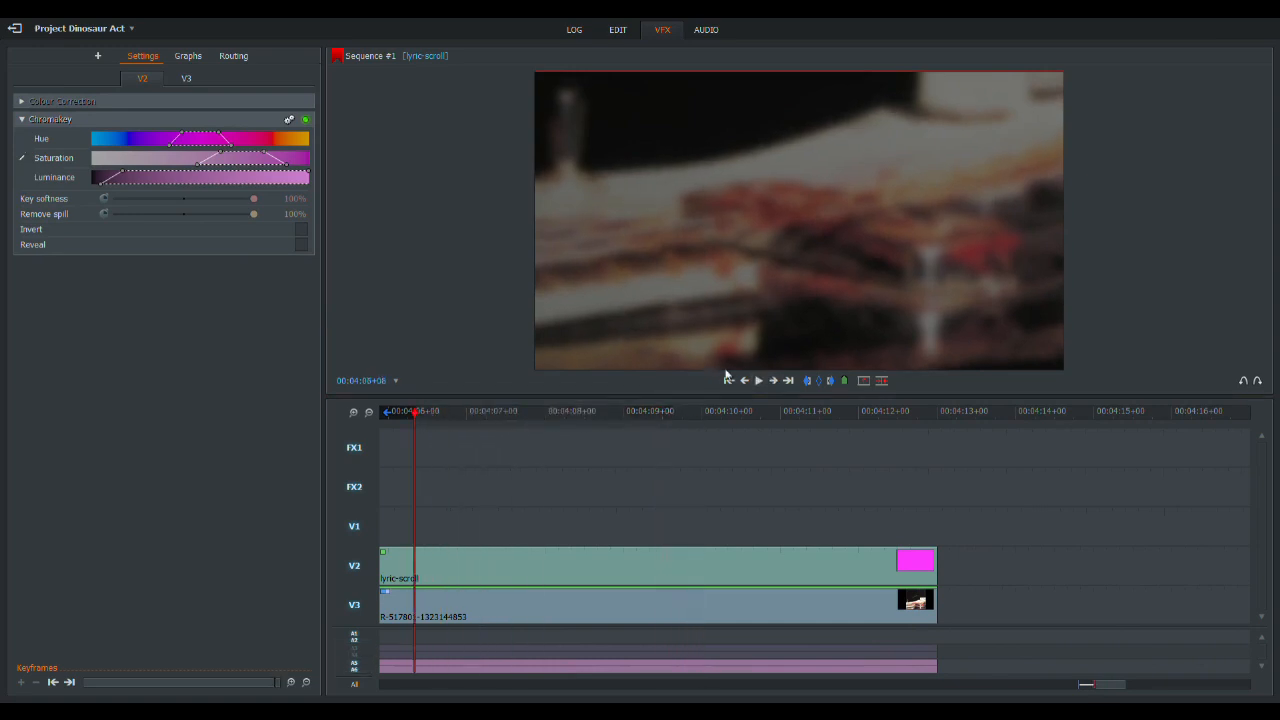
{"action": "left_click", "coordinate": [758, 381]}
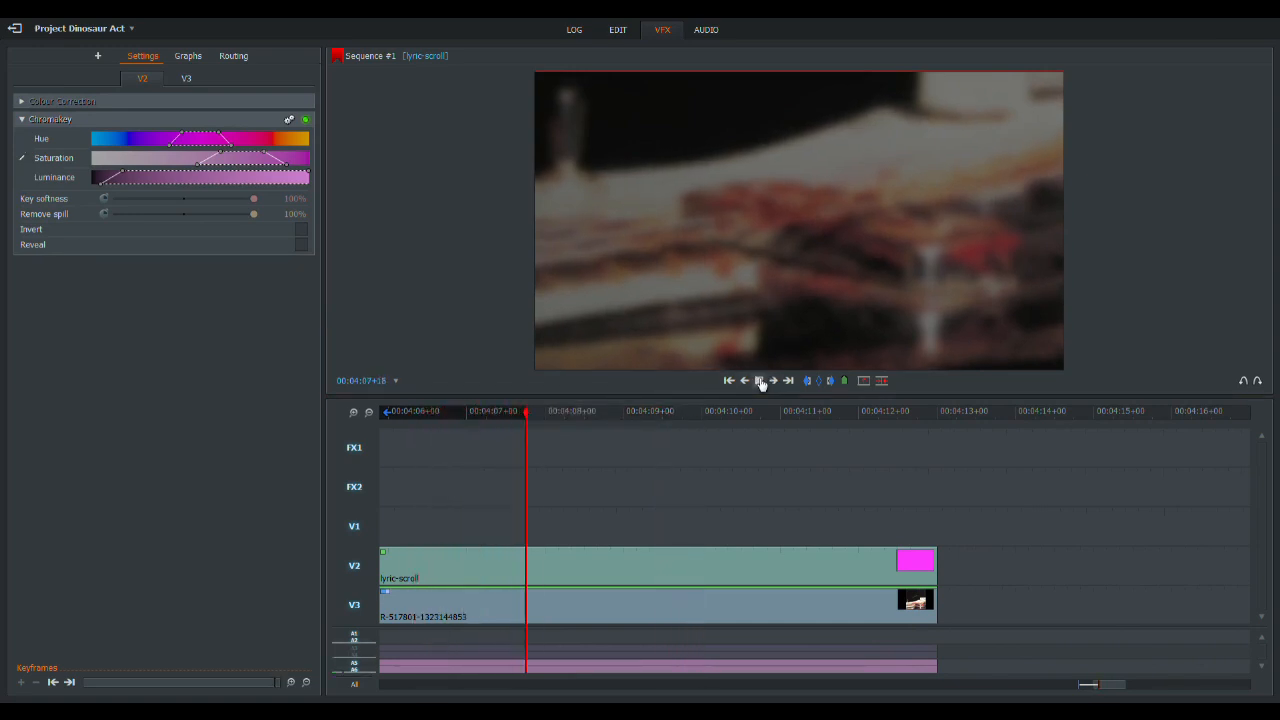
{"action": "left_click", "coordinate": [758, 381]}
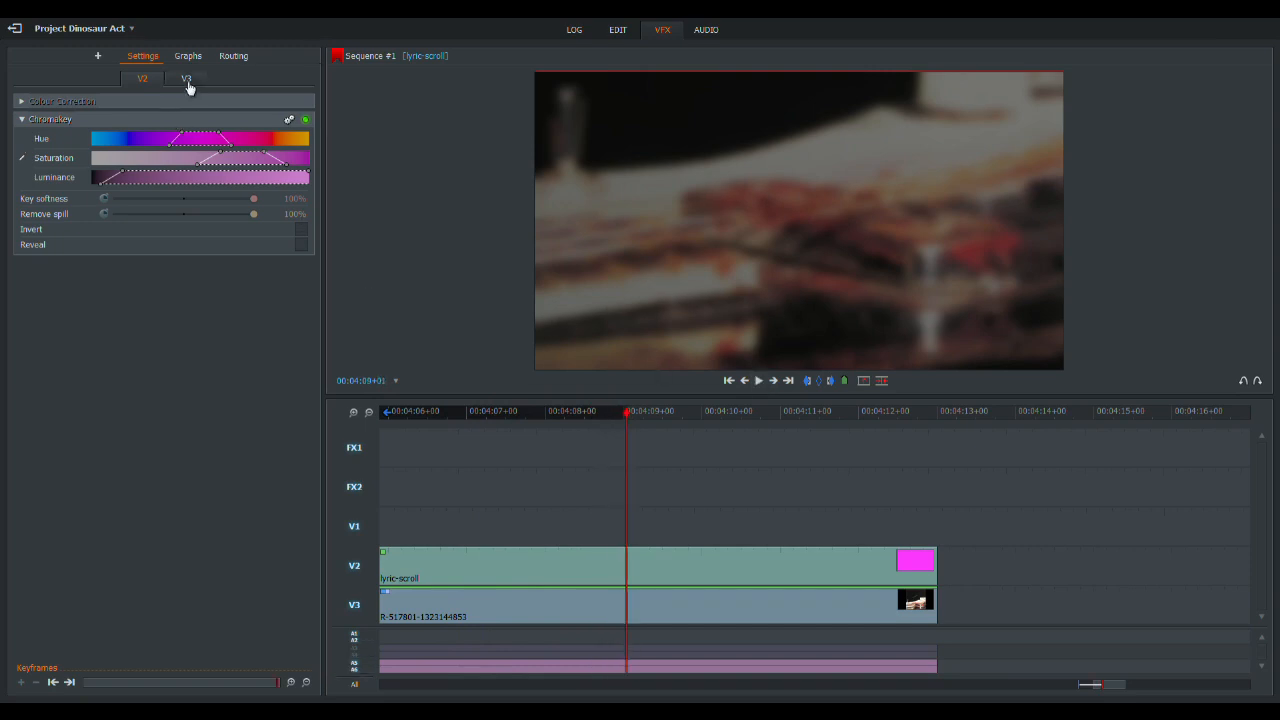
{"action": "left_click", "coordinate": [186, 80]}
{"action": "left_click_drag", "start_coordinate": [160, 316], "coordinate": [72, 317]}
- Play the background's fade-out from the mark at 00:04:00+15 to check it
{"action": "left_click_drag", "start_coordinate": [589, 411], "coordinate": [789, 445]}
{"action": "left_click", "coordinate": [760, 381]}
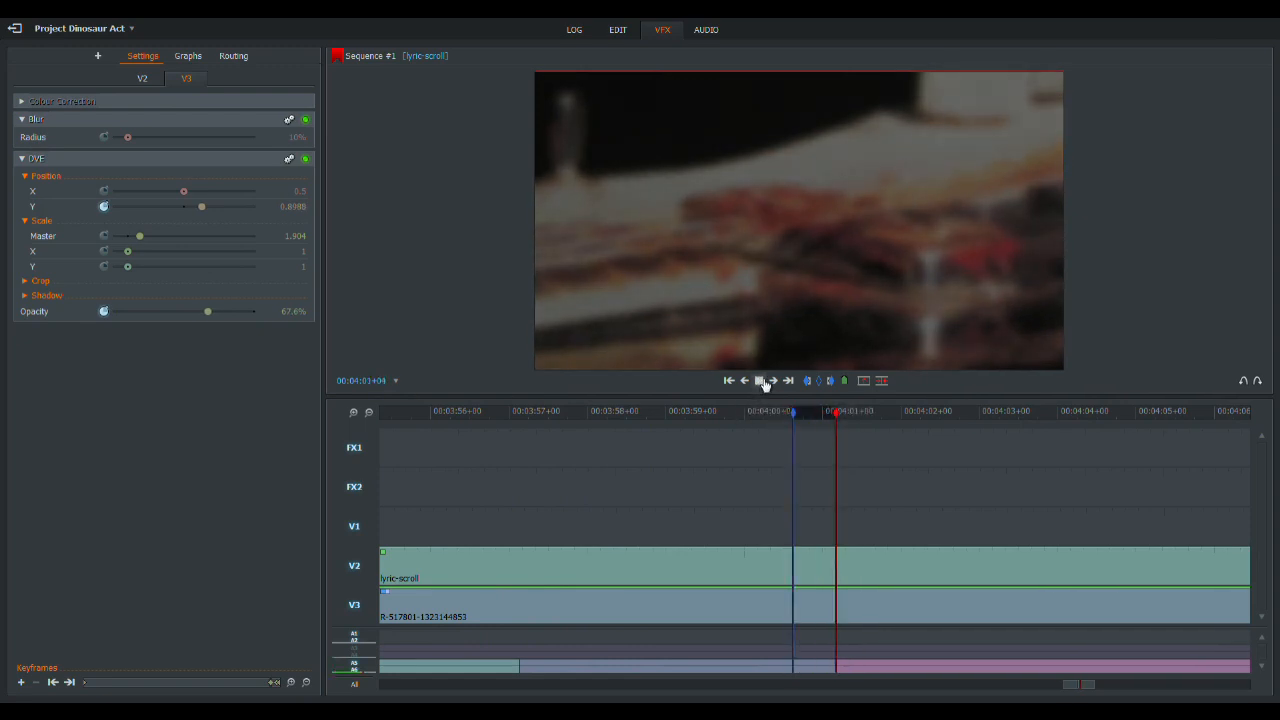
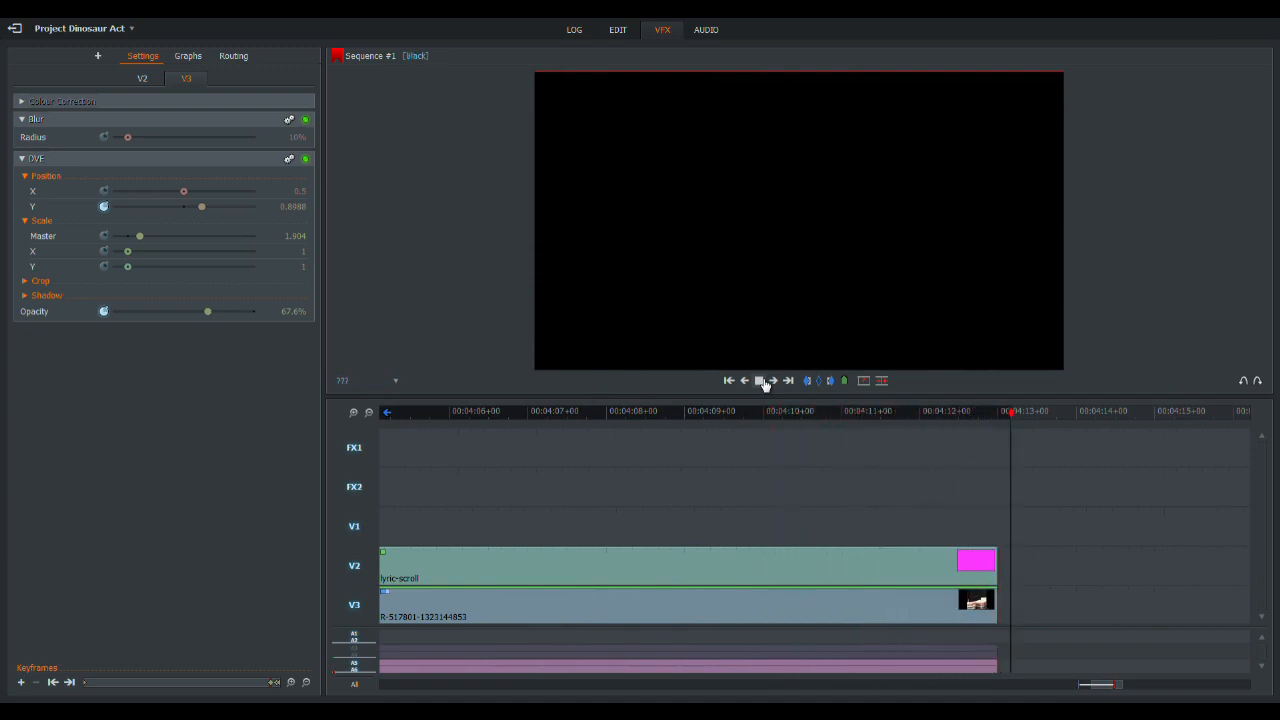
- Place the hal_jam_inverted image on V1 right after the titles and extend its end to 00:04:02+14
{"action": "left_click", "coordinate": [368, 412]}
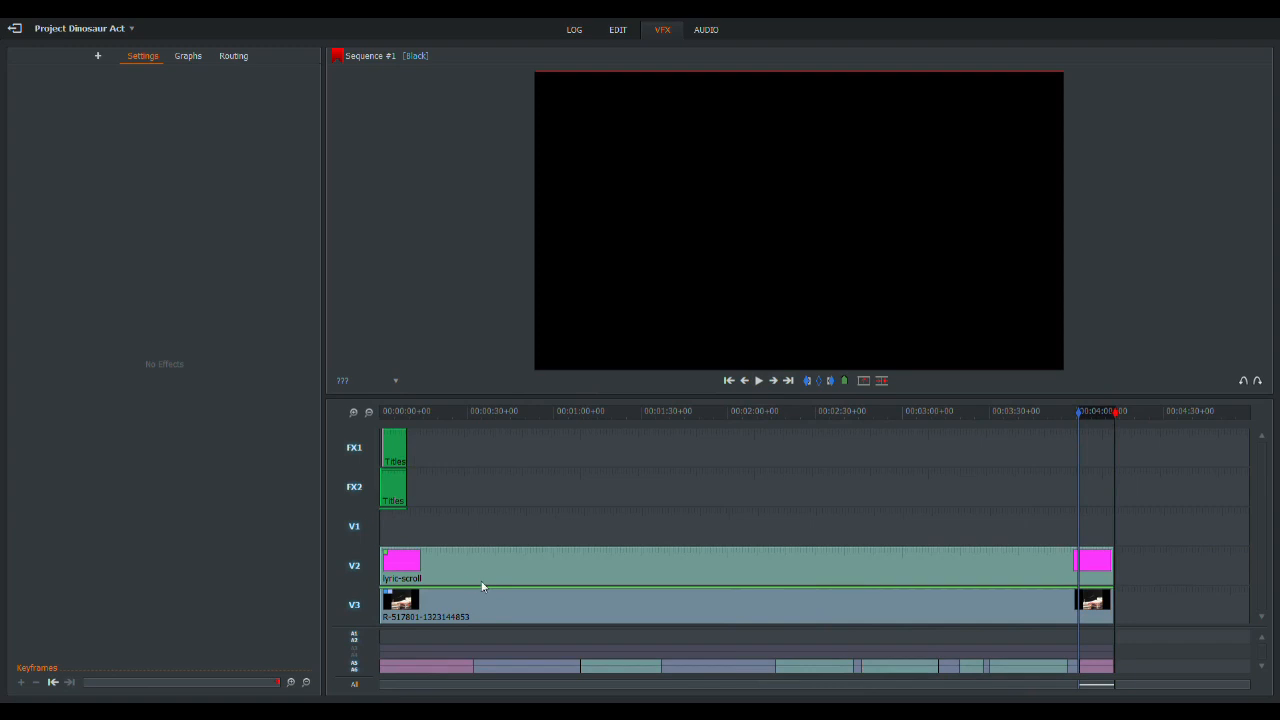
{"action": "left_click", "coordinate": [619, 31]}
{"action": "left_click_drag", "start_coordinate": [235, 138], "coordinate": [98, 411]}
{"action": "left_click_drag", "start_coordinate": [333, 430], "coordinate": [1021, 446]}
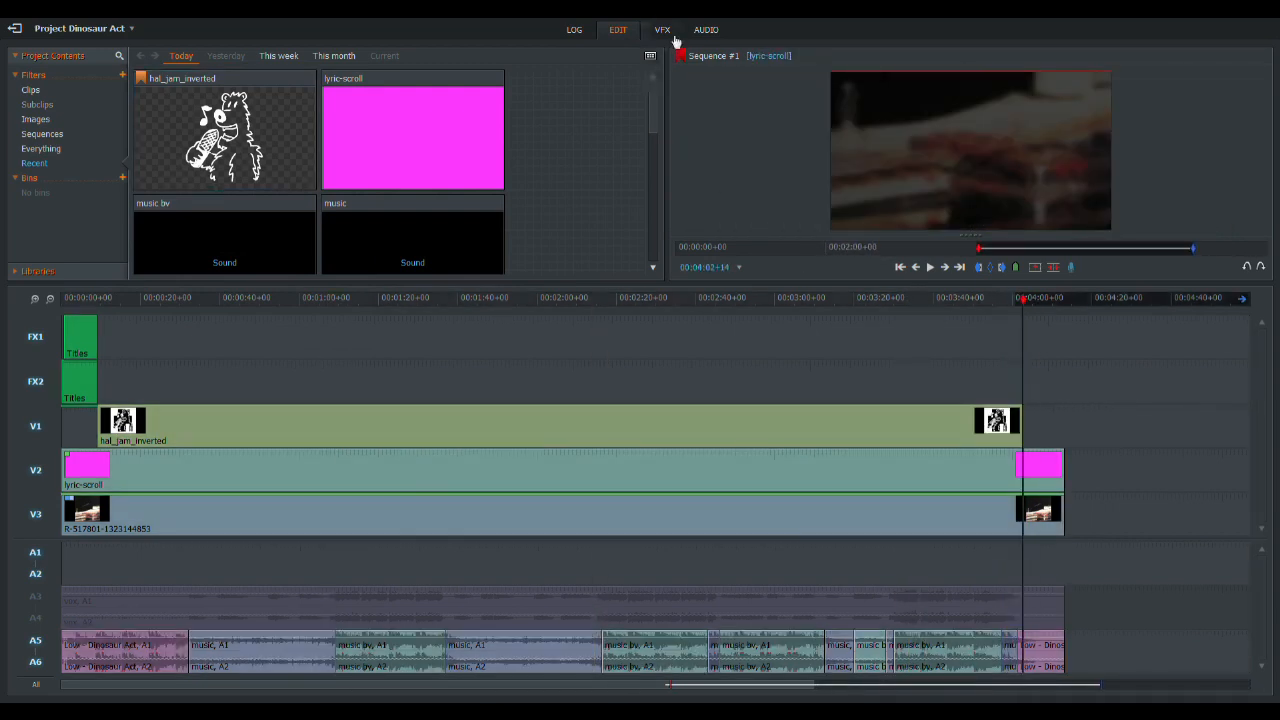
- Apply a 2D DVE effect to the hal_jam_inverted clip on V1
{"action": "left_click", "coordinate": [662, 30]}
{"action": "left_click", "coordinate": [97, 55]}
{"action": "left_click", "coordinate": [102, 78]}
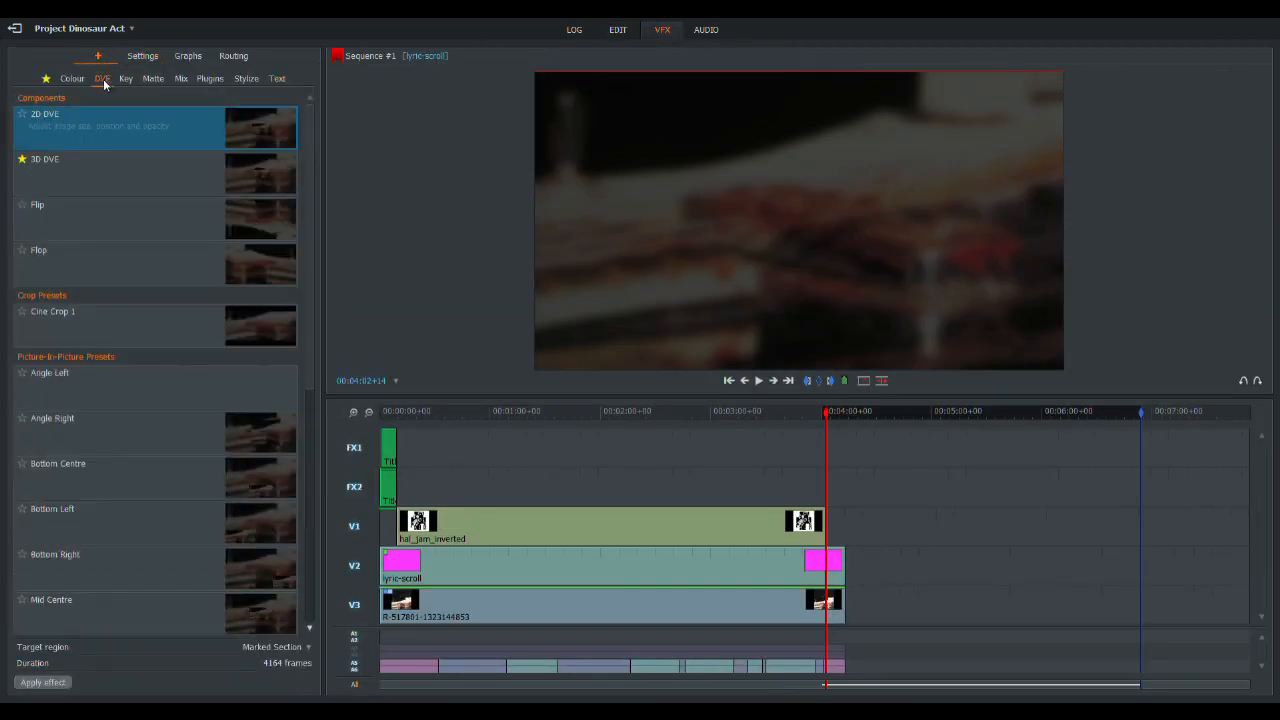
{"action": "left_click_drag", "start_coordinate": [74, 130], "coordinate": [497, 531]}
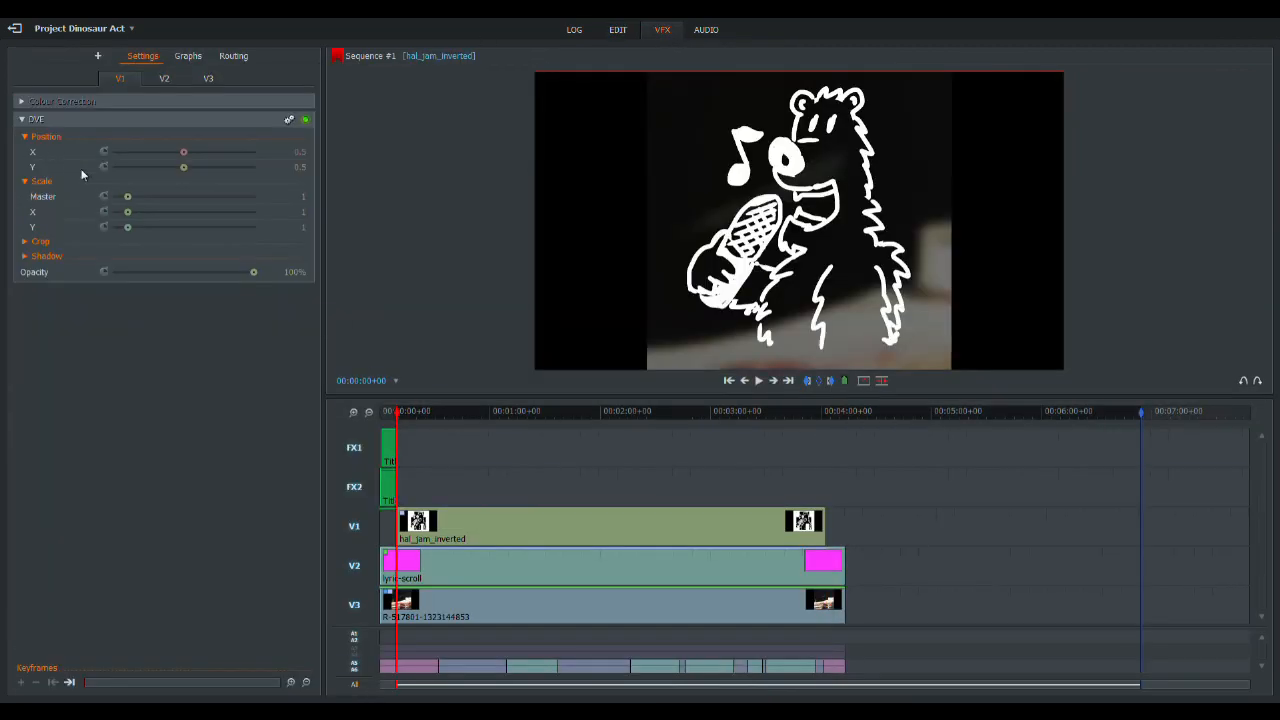
- Crop the hal_jam_inverted image by 26.1% on both its left and right sides
{"action": "left_click", "coordinate": [40, 242]}
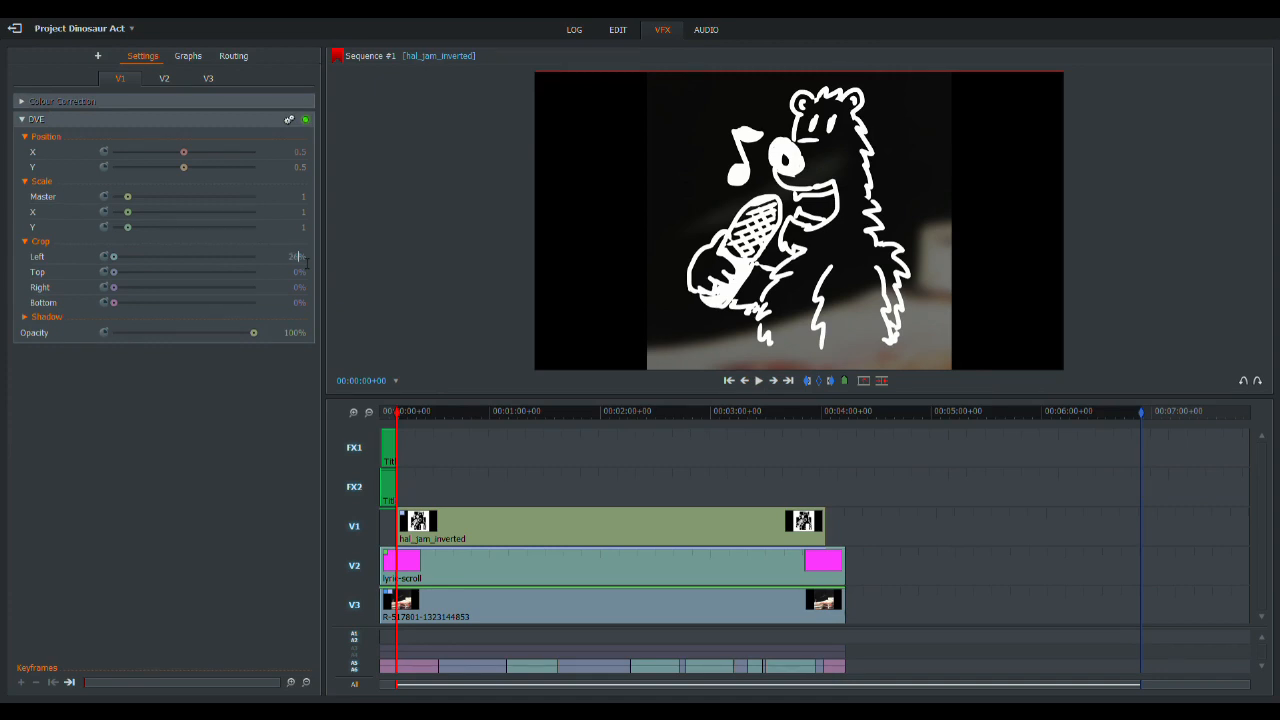
{"action": "key", "text": "Return"}
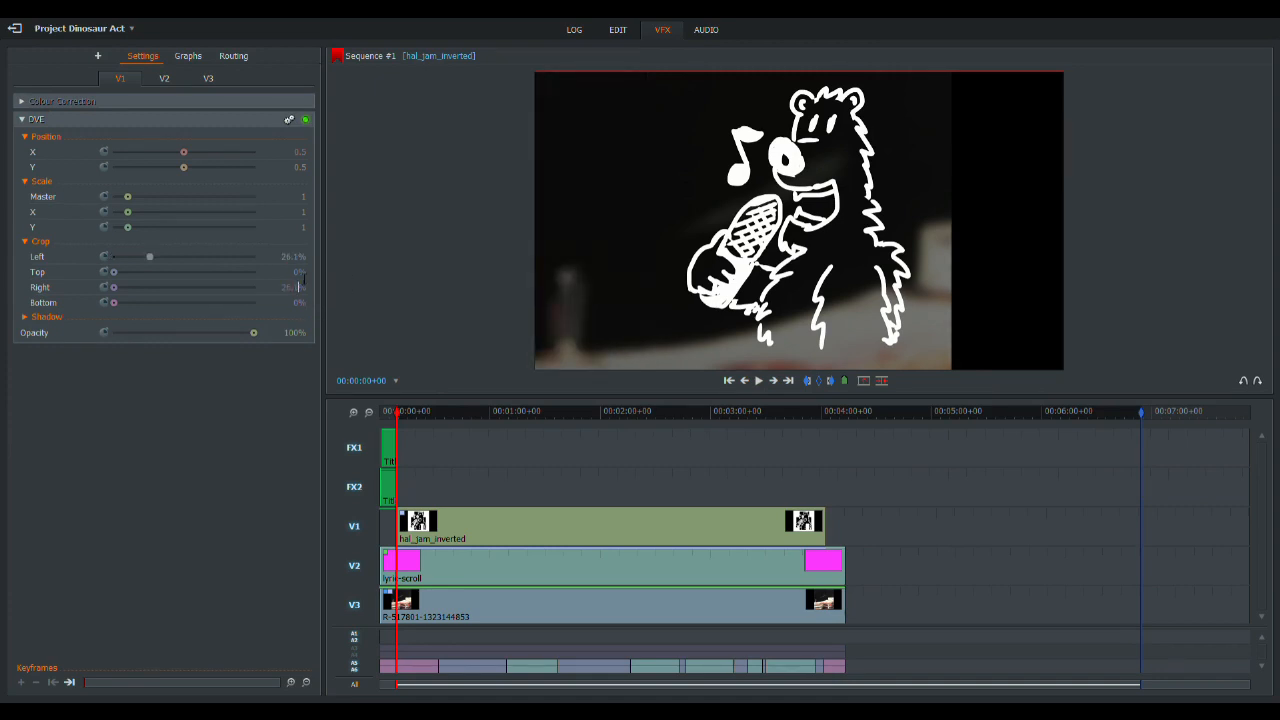
{"action": "left_click", "coordinate": [302, 275]}
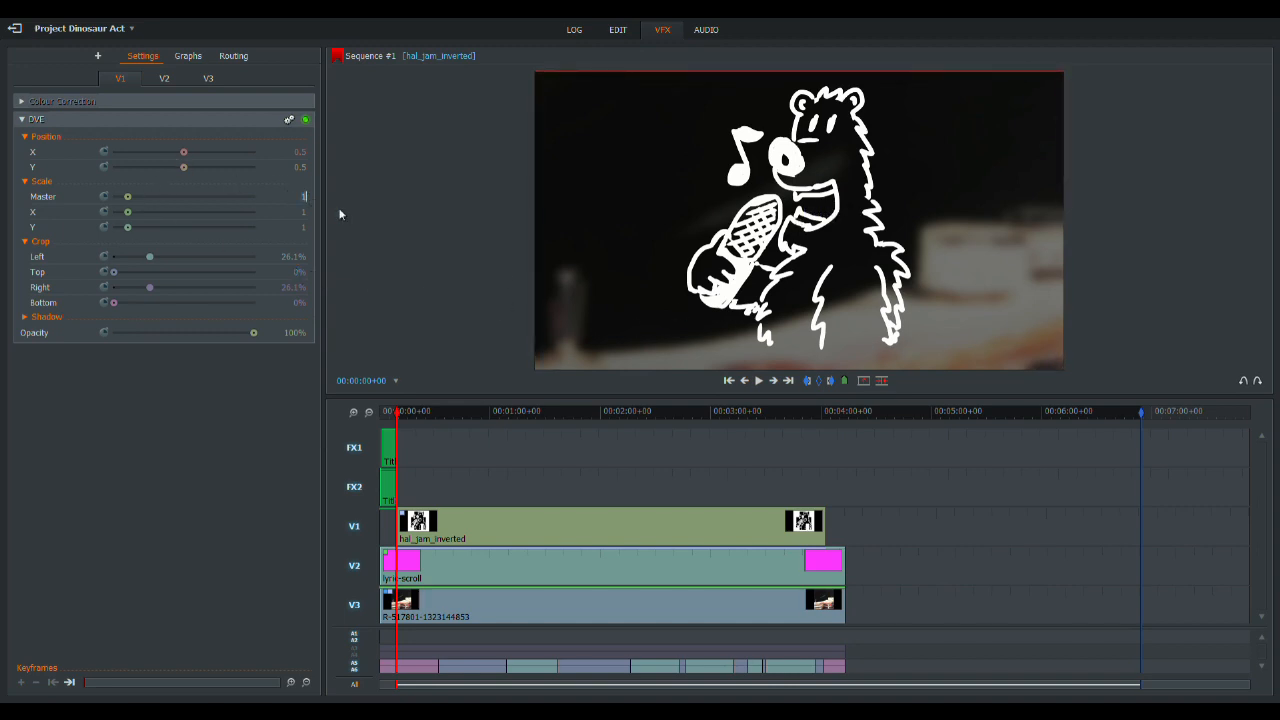
- Scale the bear logo to 0.11 and move it into the lower-left corner of the frame
{"action": "type", "text": "0.11"}
{"action": "key", "text": "Return"}
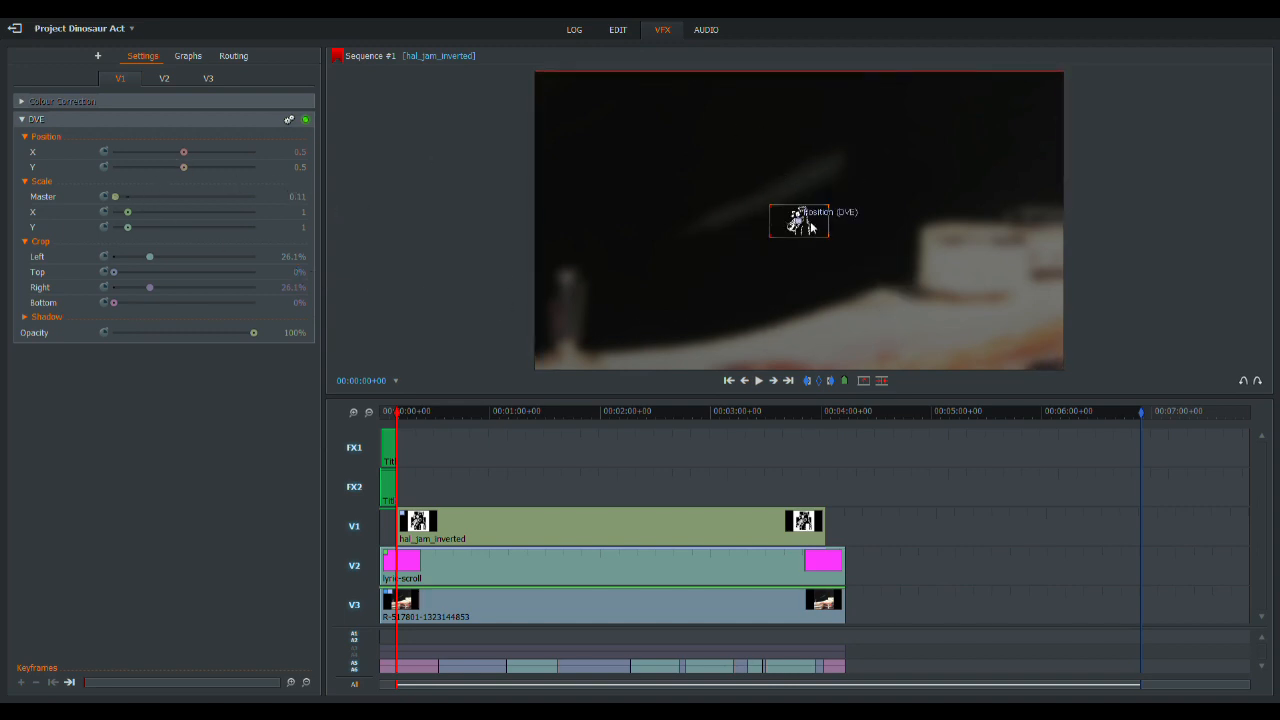
{"action": "left_click_drag", "start_coordinate": [806, 235], "coordinate": [557, 351]}
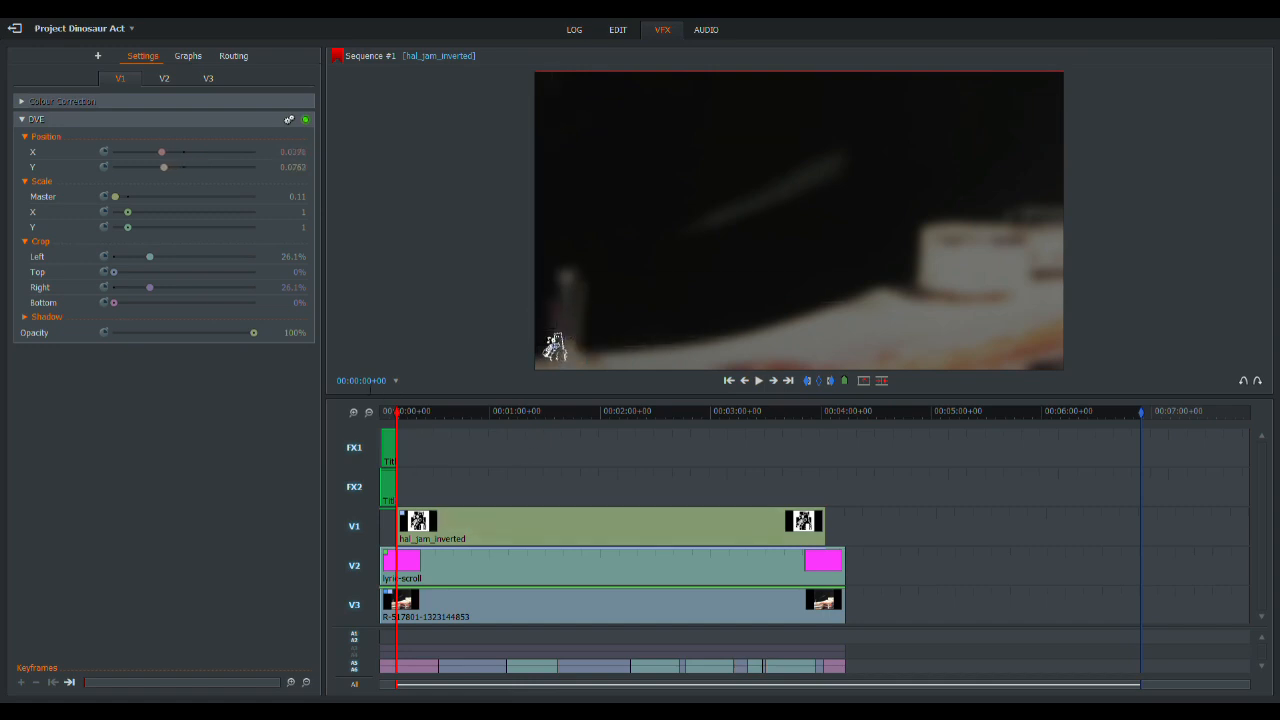
{"action": "left_click", "coordinate": [353, 411]}
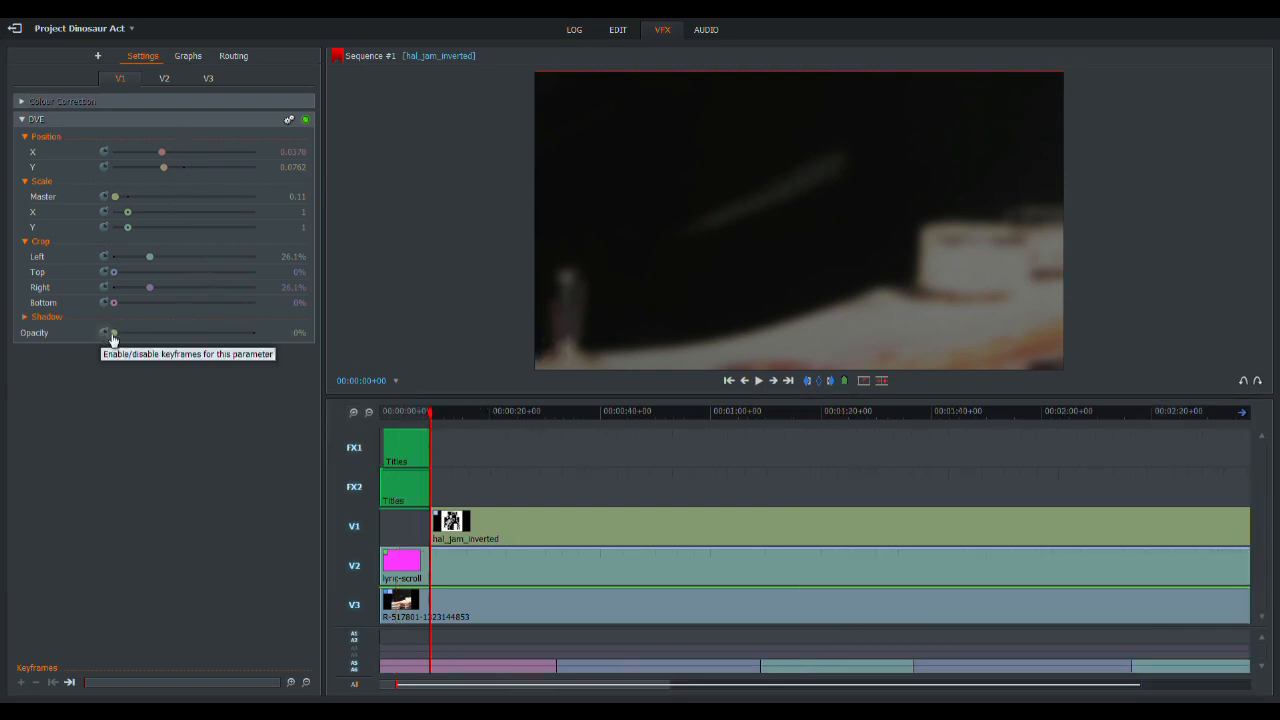
{"action": "left_click", "coordinate": [97, 56]}
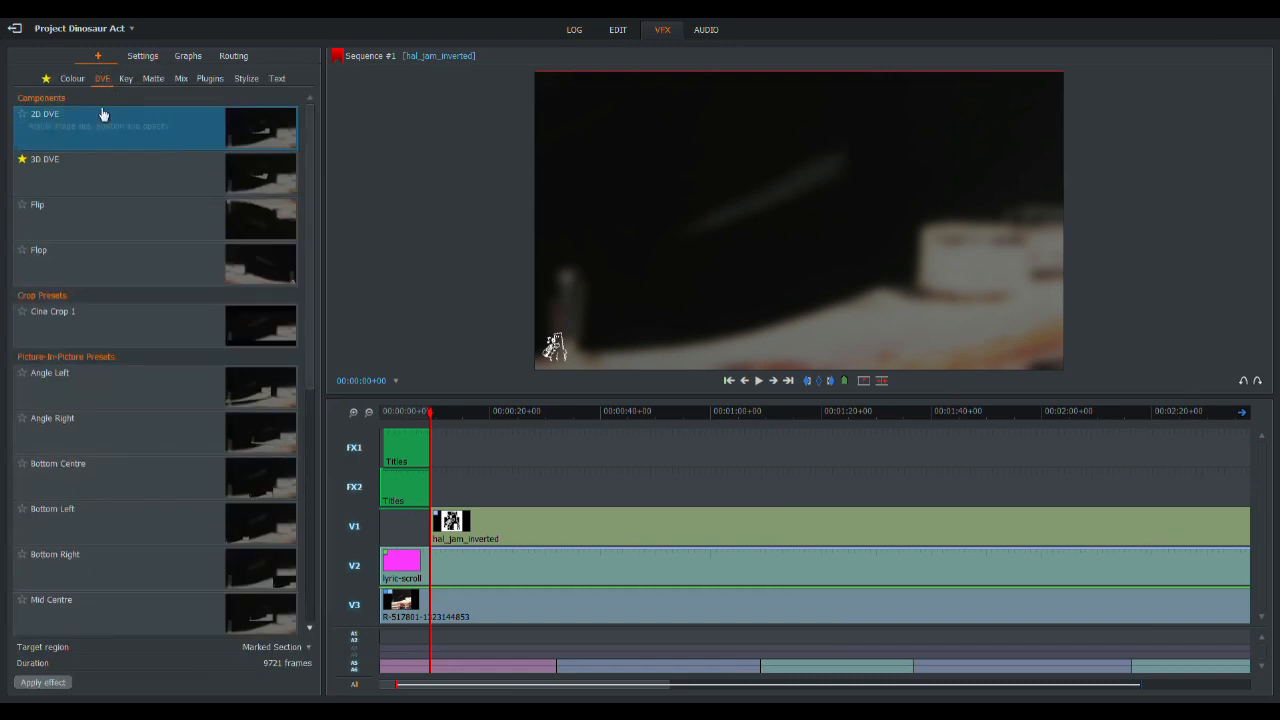
{"action": "left_click_drag", "start_coordinate": [80, 126], "coordinate": [470, 548]}
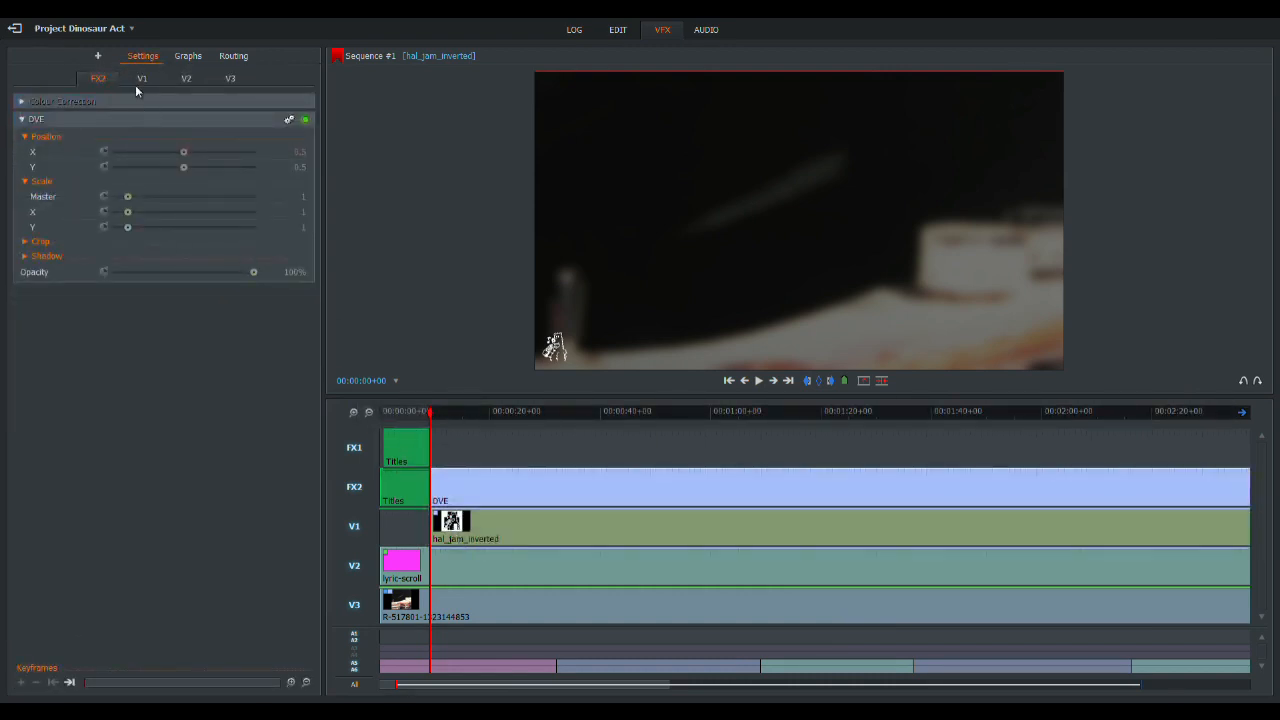
{"action": "left_click", "coordinate": [1245, 383]}
- Clear the sequence marks and add a second 2D DVE effect to the hal_jam_inverted clip on V1
{"action": "left_click", "coordinate": [604, 527]}
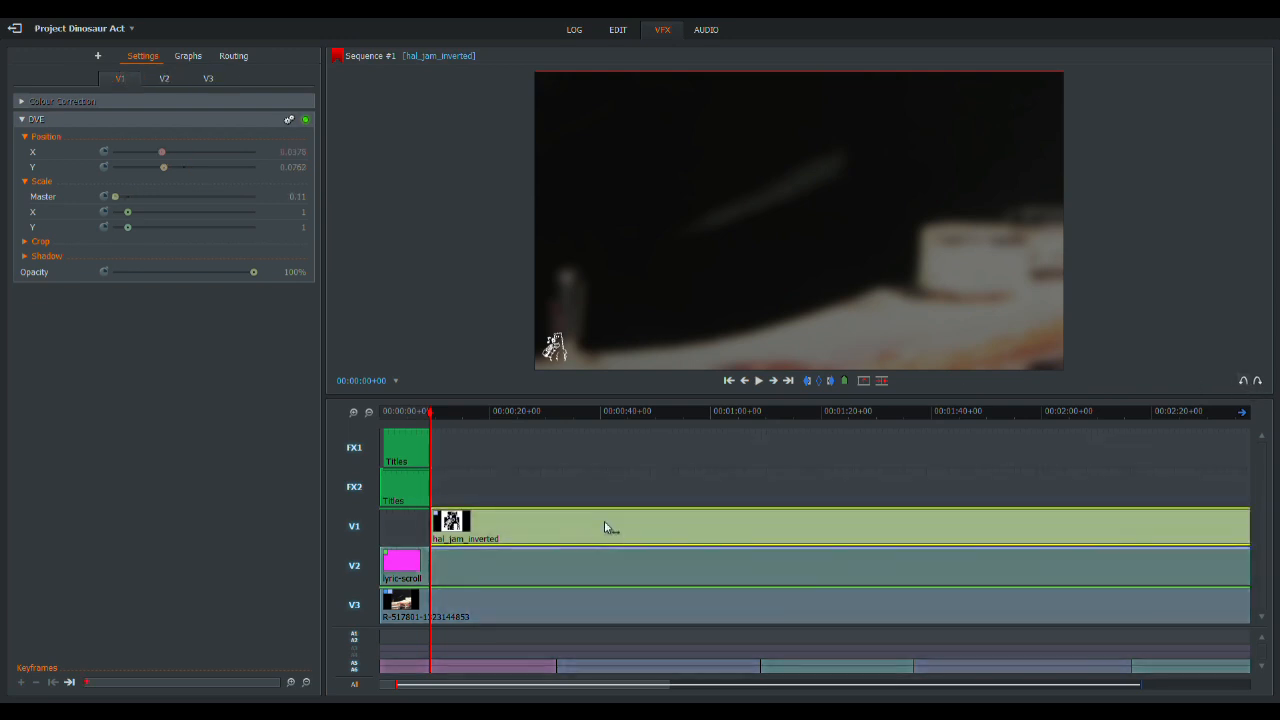
{"action": "left_click", "coordinate": [370, 413]}
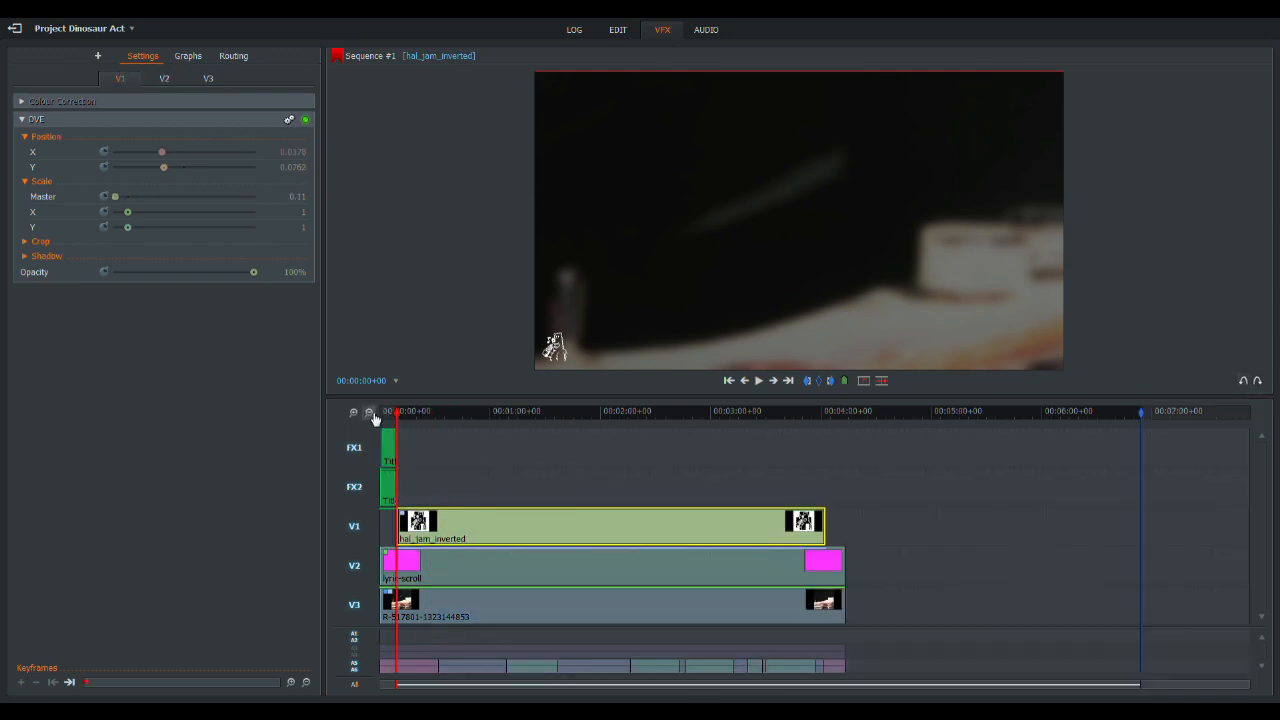
{"action": "left_click", "coordinate": [816, 382]}
{"action": "left_click", "coordinate": [97, 56]}
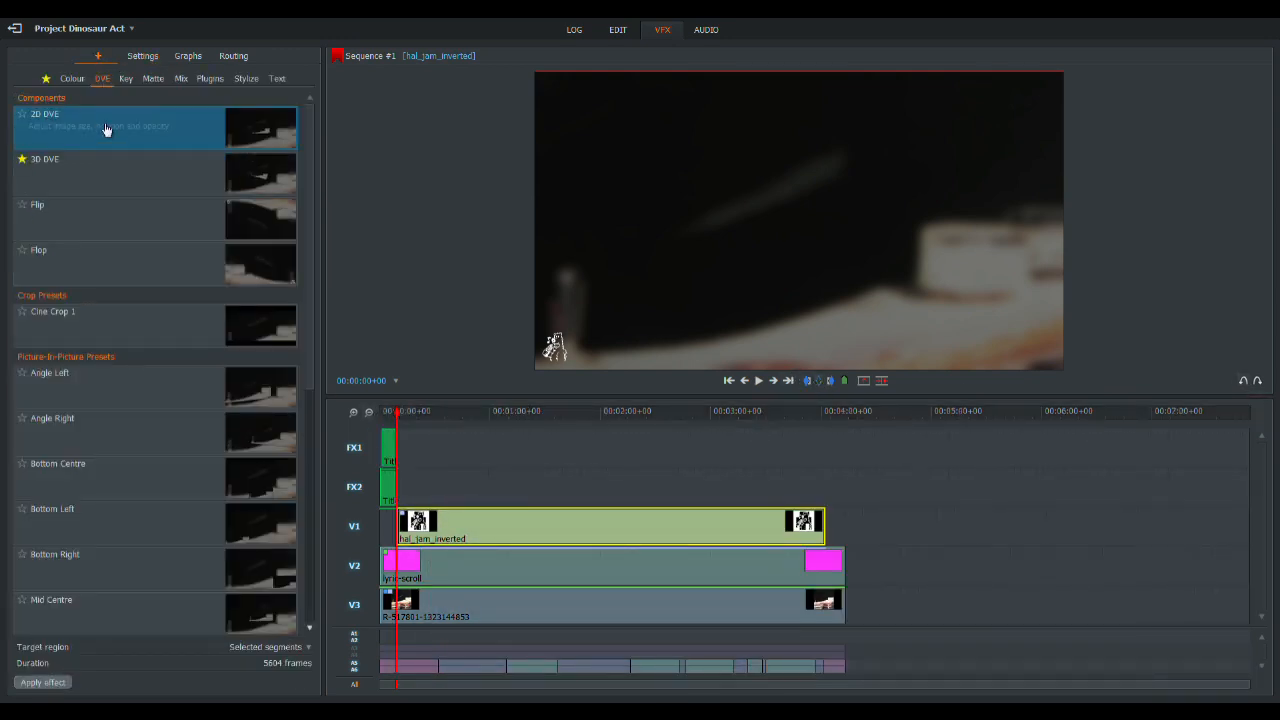
{"action": "left_click_drag", "start_coordinate": [100, 118], "coordinate": [488, 530]}
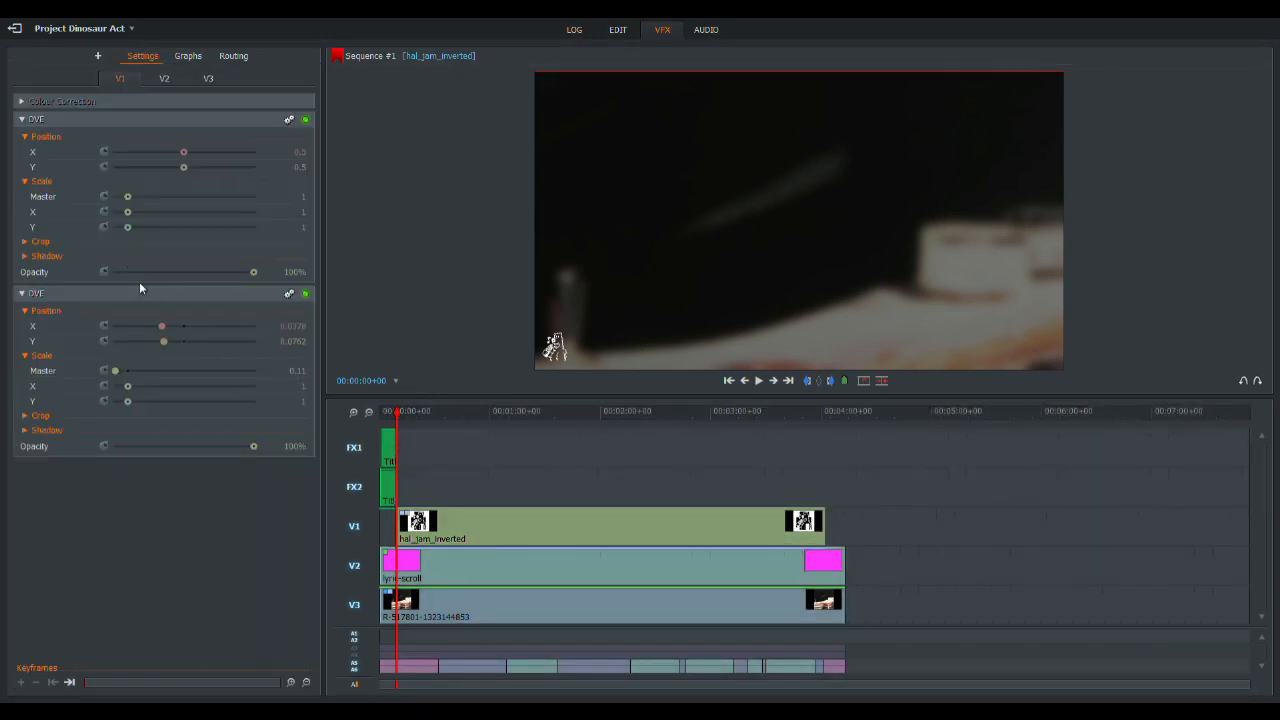
- Keyframe the new DVE's opacity to fade the logo in from 0% at its clip start to 100% shortly after
{"action": "left_click_drag", "start_coordinate": [255, 273], "coordinate": [98, 270]}
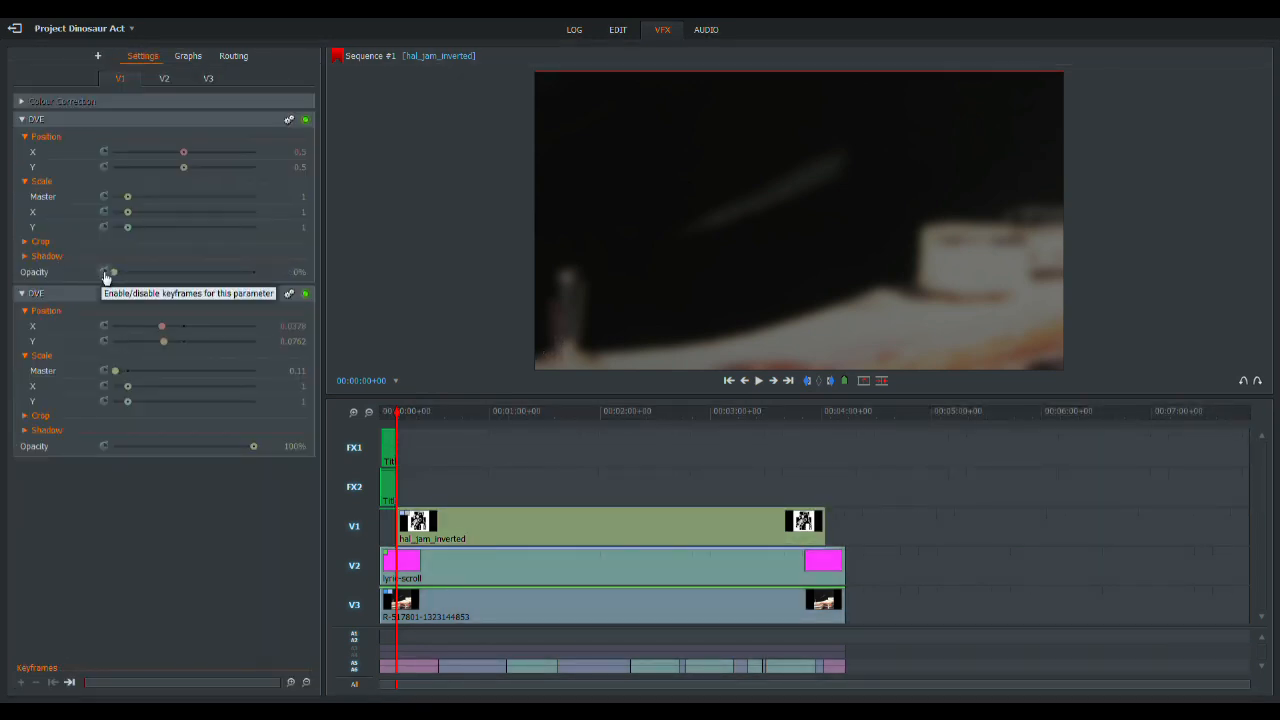
{"action": "left_click", "coordinate": [104, 272]}
{"action": "left_click", "coordinate": [759, 381]}
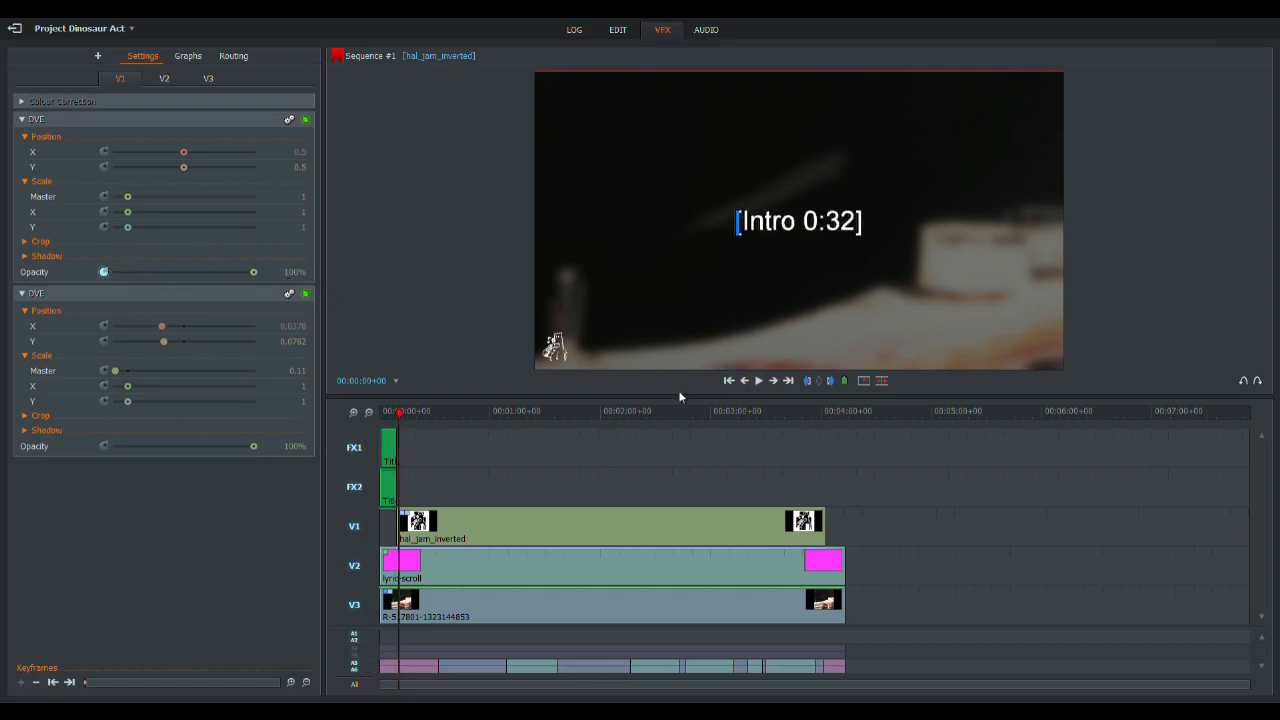
- Add a 100% opacity keyframe for the logo where the last lyric ends, and play through to the clip's end
{"action": "left_click", "coordinate": [816, 412]}
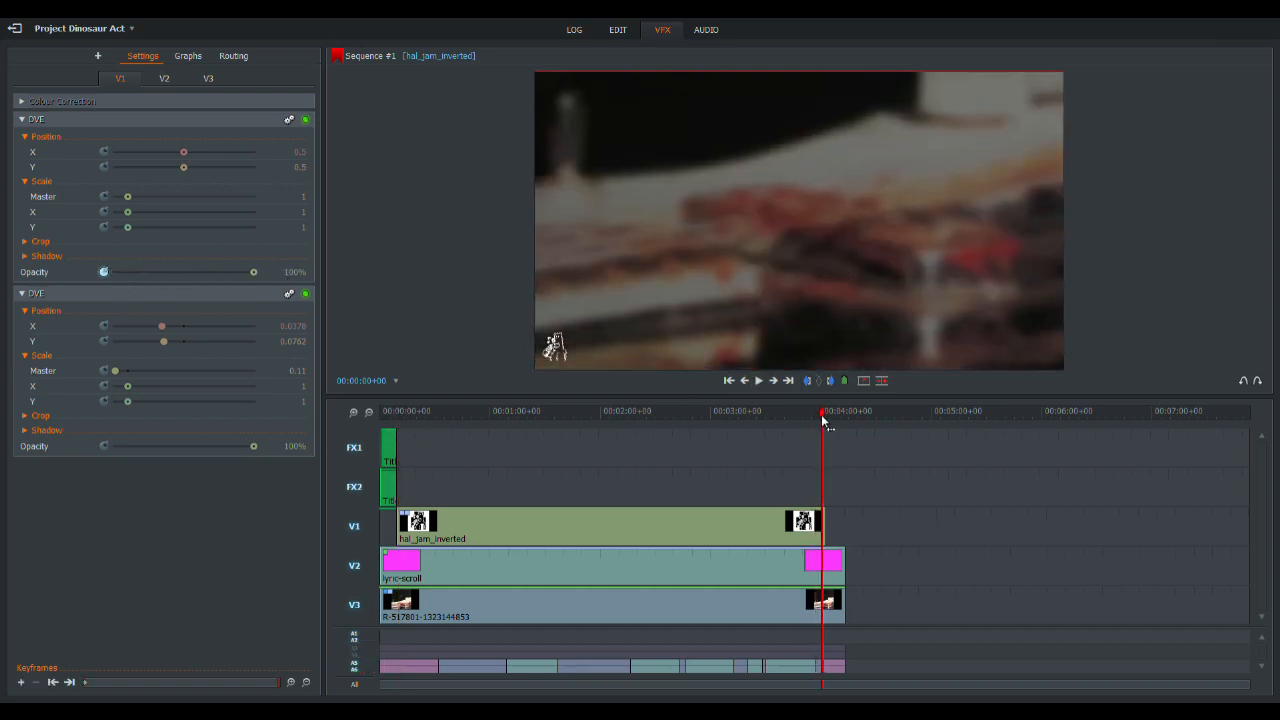
{"action": "left_click", "coordinate": [776, 383]}
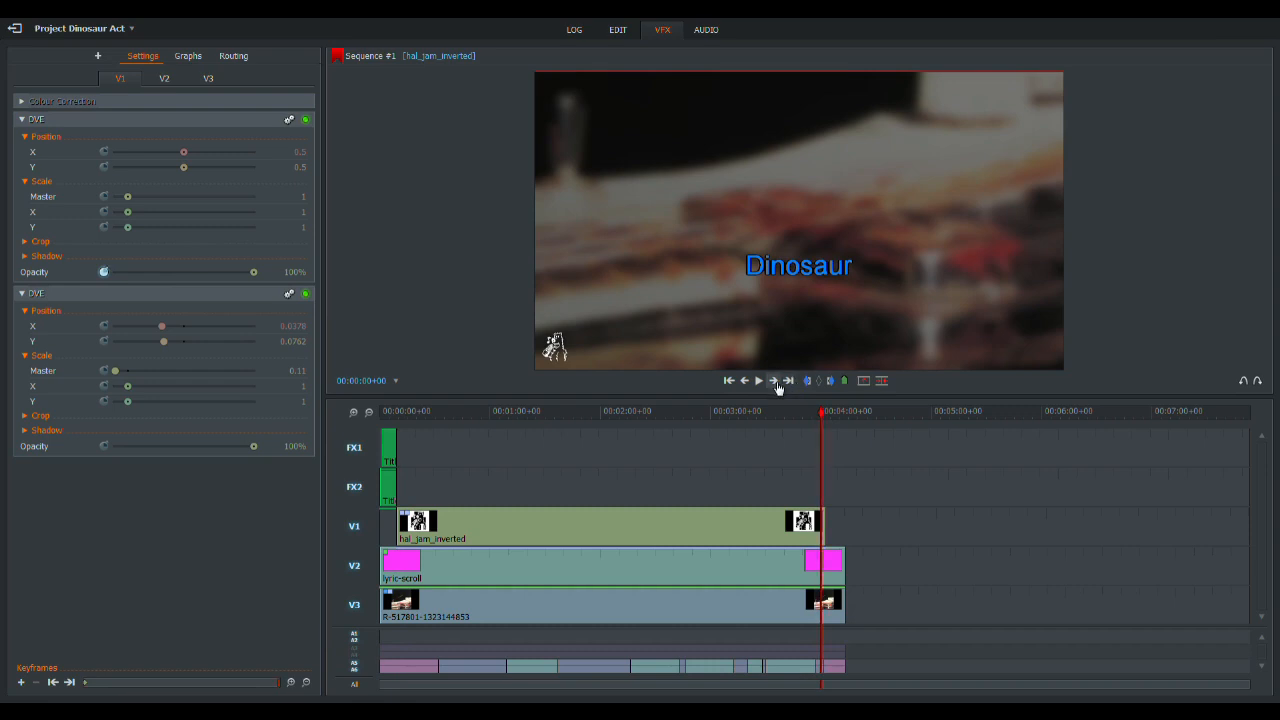
{"action": "left_click", "coordinate": [775, 381]}
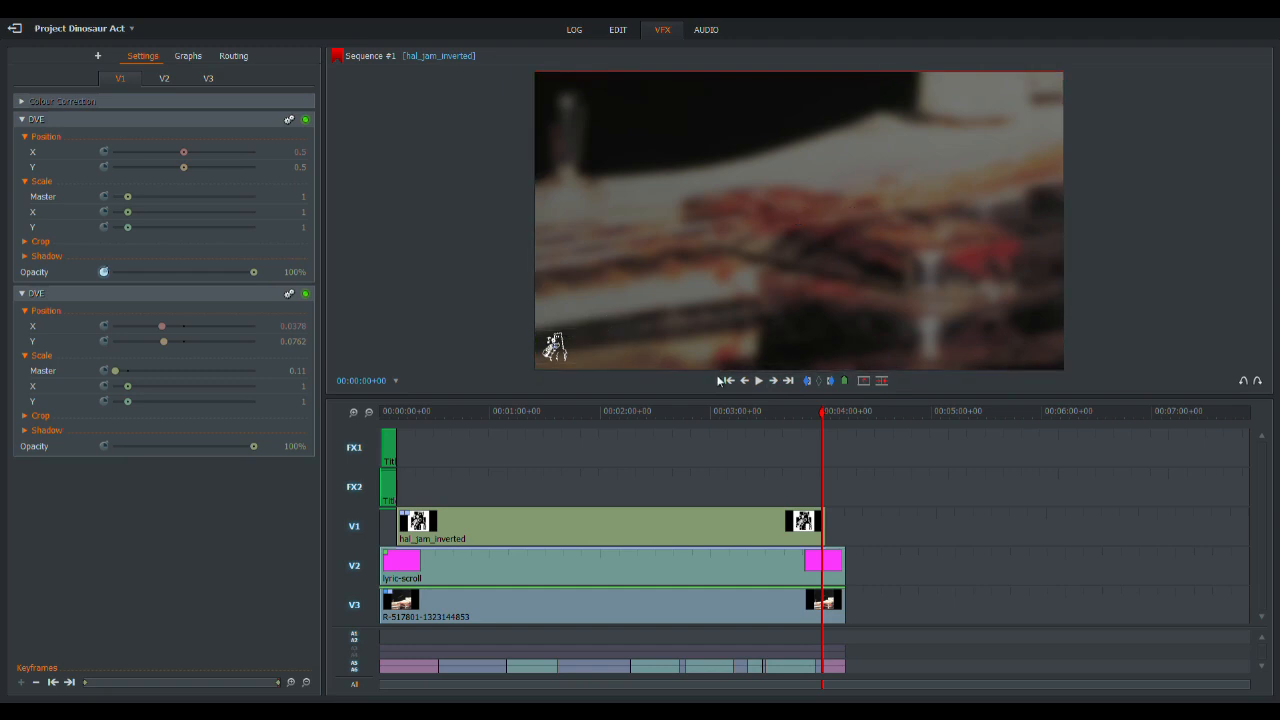
{"action": "left_click", "coordinate": [759, 380]}
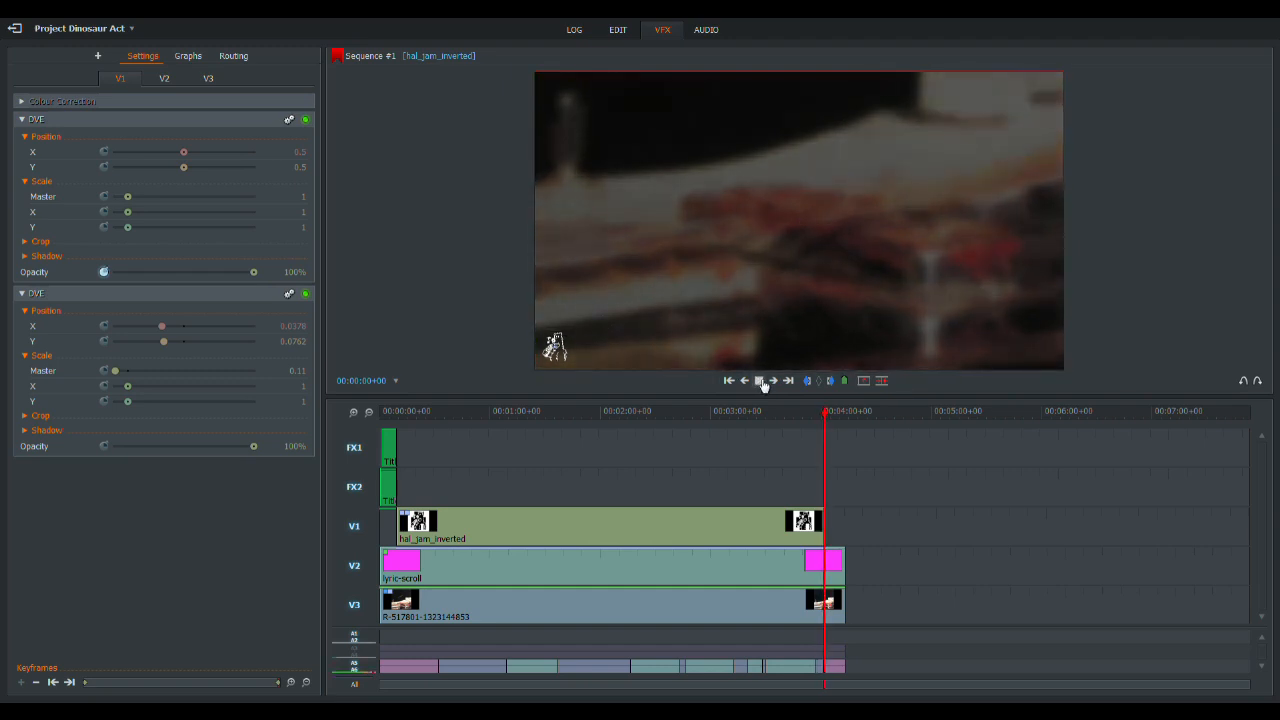
{"action": "left_click", "coordinate": [759, 381]}
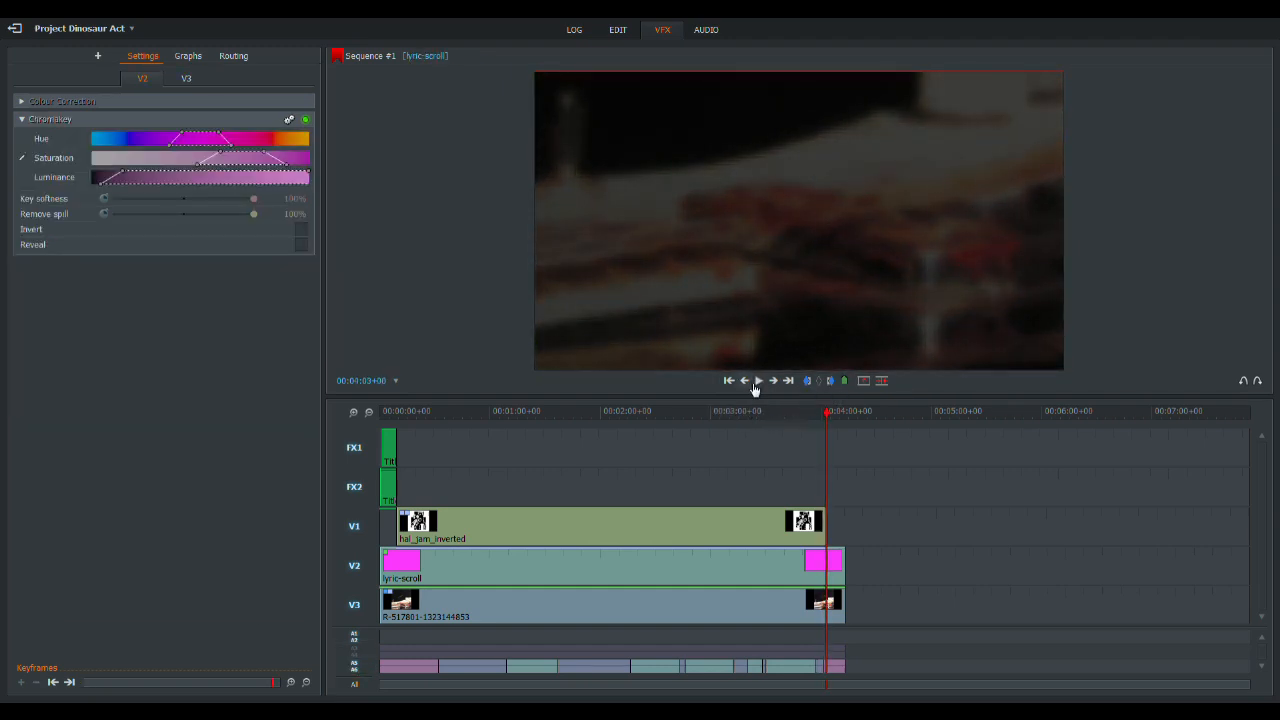
- Extend the hal_jam_inverted clip to about 00:04:03 and keyframe its upper DVE opacity to 0% near the end
{"action": "left_click", "coordinate": [353, 411]}
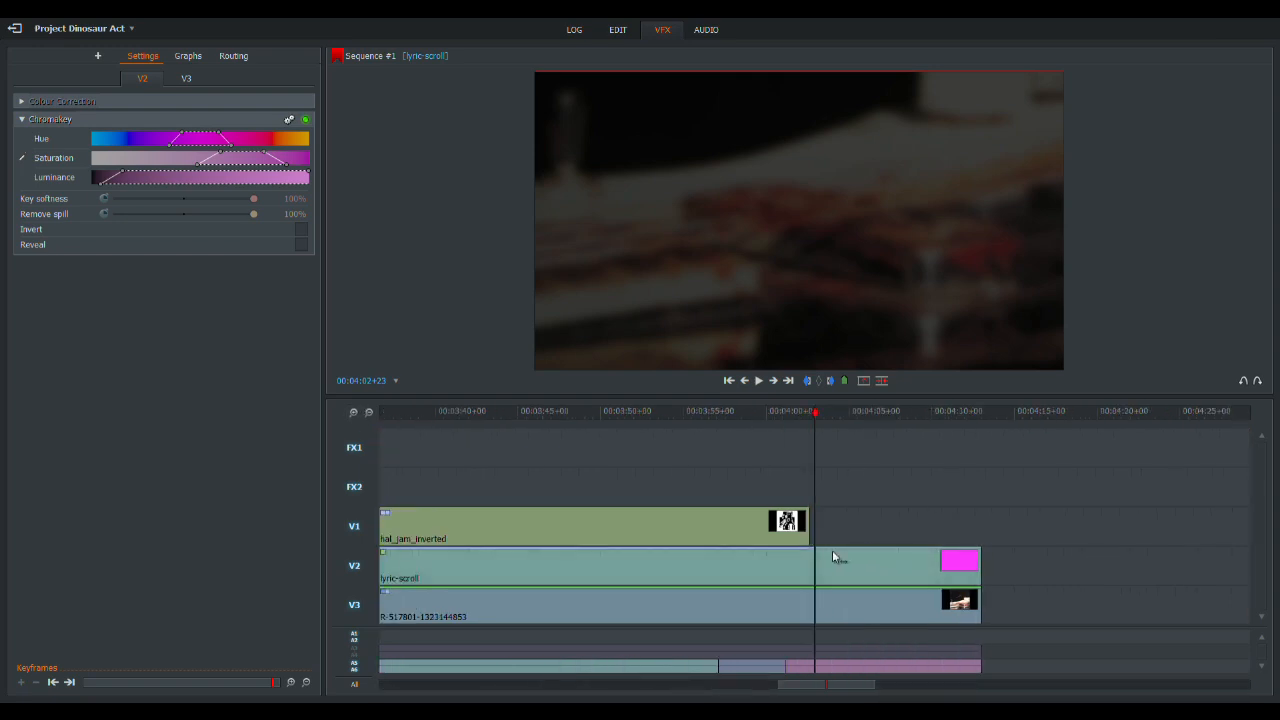
{"action": "left_click_drag", "start_coordinate": [809, 532], "coordinate": [818, 530]}
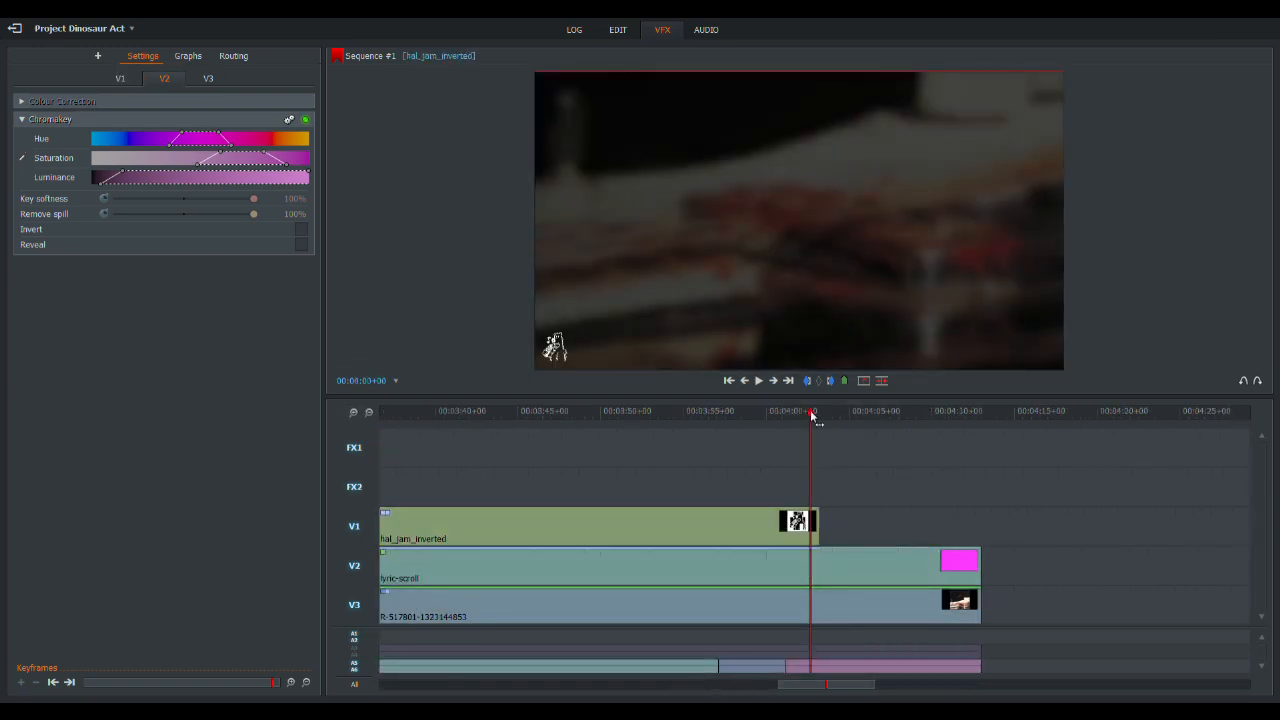
{"action": "left_click", "coordinate": [119, 79]}
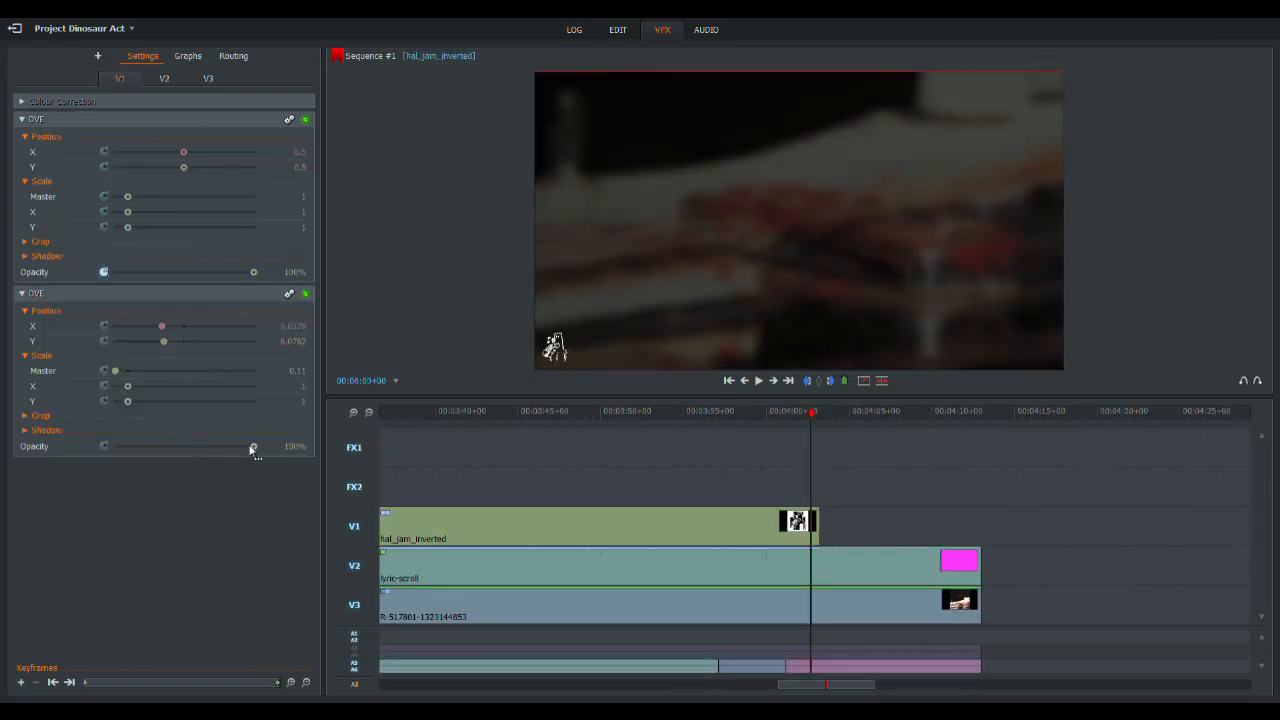
{"action": "left_click_drag", "start_coordinate": [254, 272], "coordinate": [113, 272]}
- Play from the opening titles into the lyrics to check the logo's fade-in
{"action": "left_click_drag", "start_coordinate": [812, 418], "coordinate": [484, 423]}
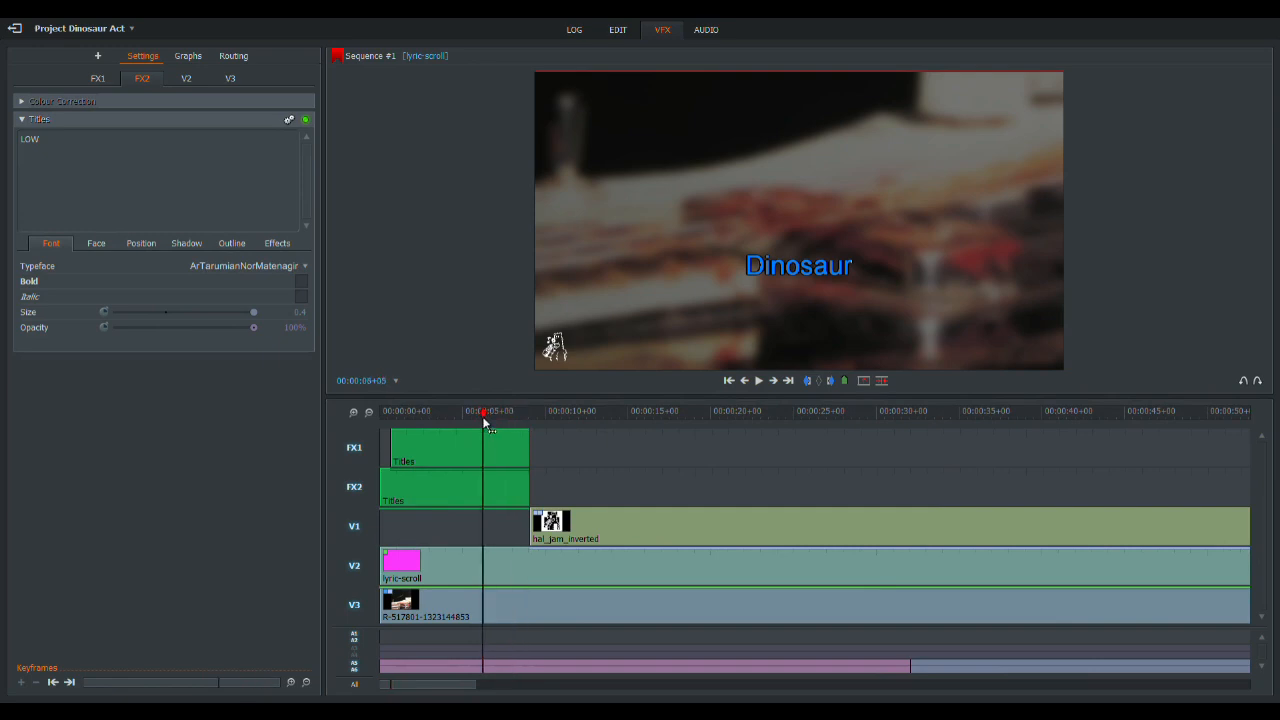
{"action": "left_click", "coordinate": [759, 381]}
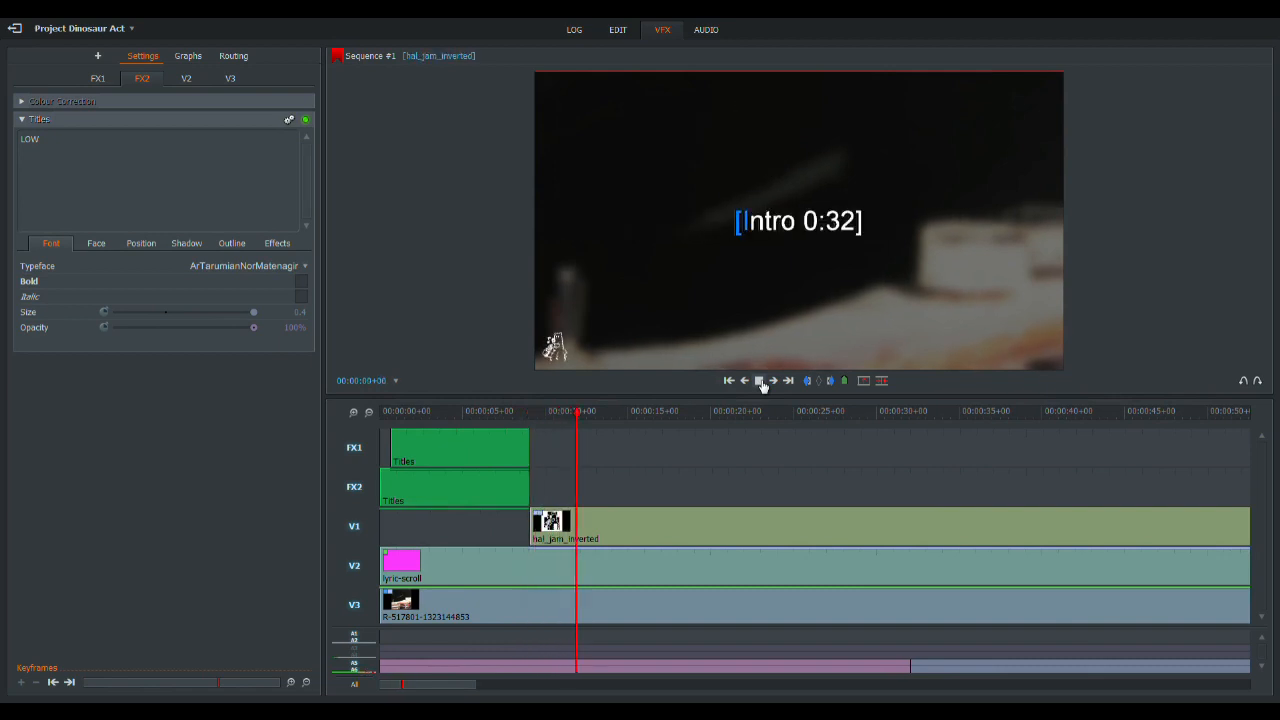
{"action": "left_click", "coordinate": [759, 381]}
- Delete the empty audio tracks A1 and A2 from the sequence
{"action": "right_click", "coordinate": [628, 473]}
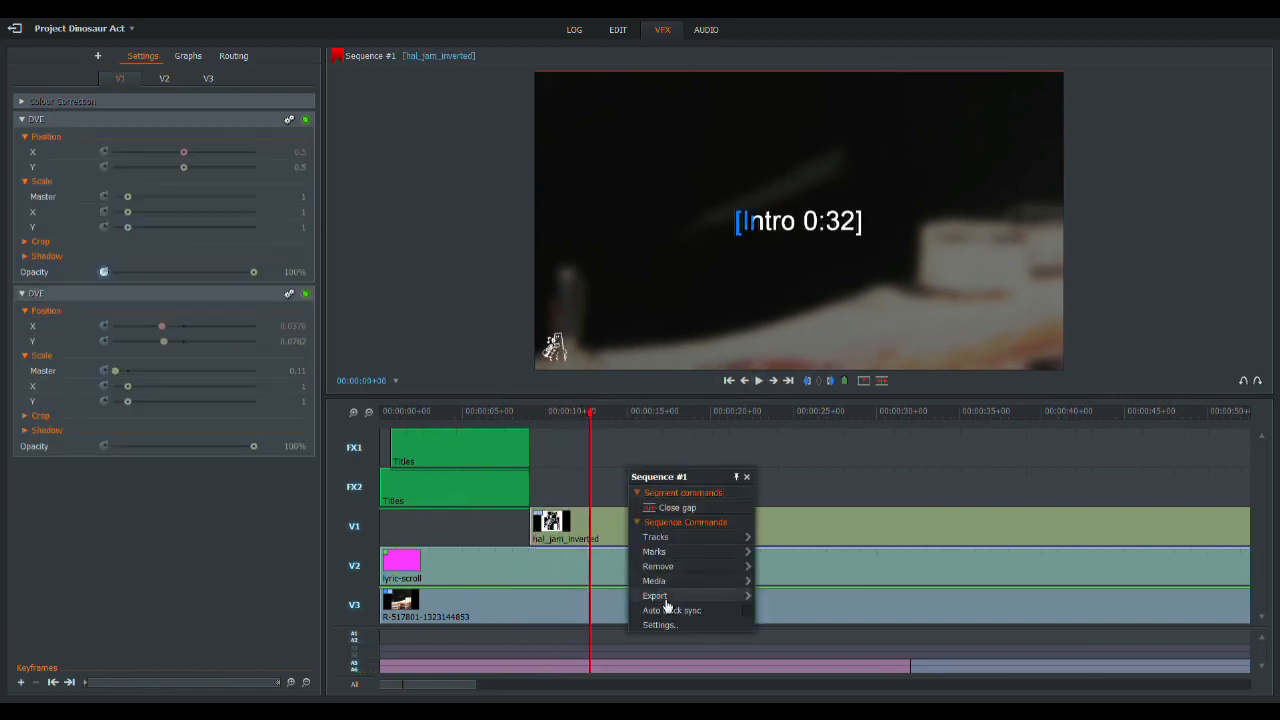
{"action": "left_click", "coordinate": [618, 29]}
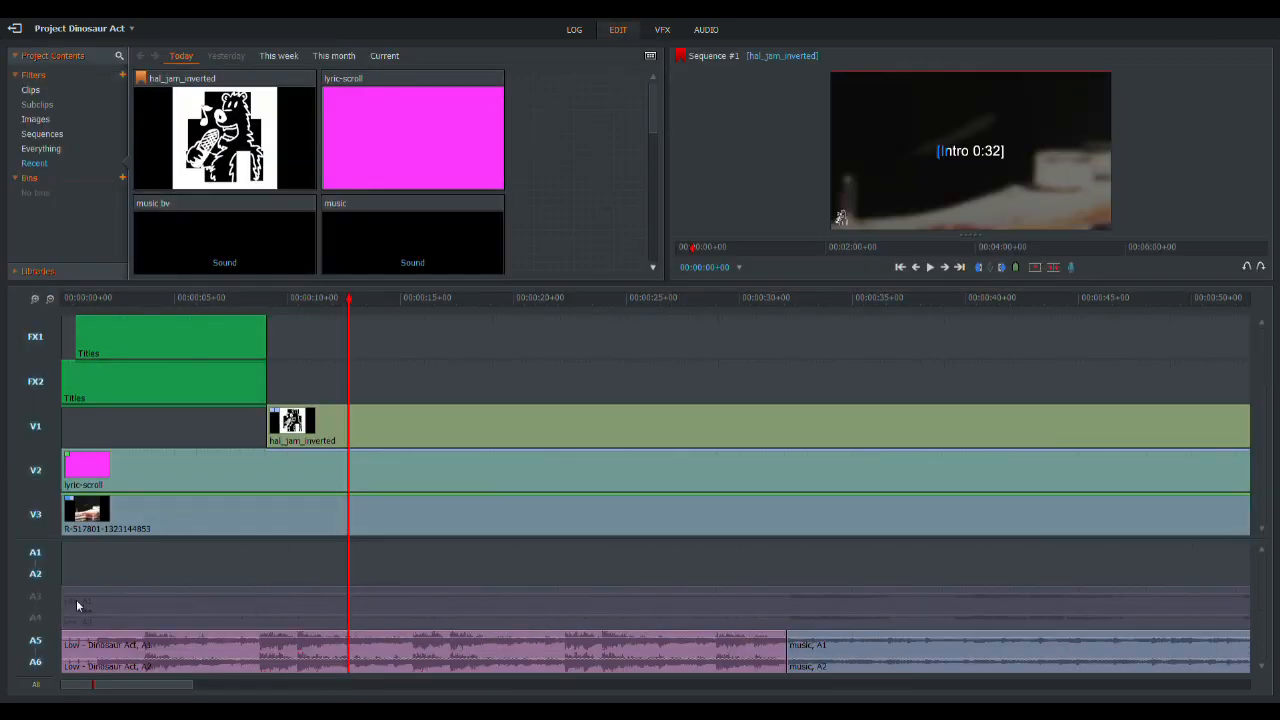
{"action": "right_click", "coordinate": [35, 556]}
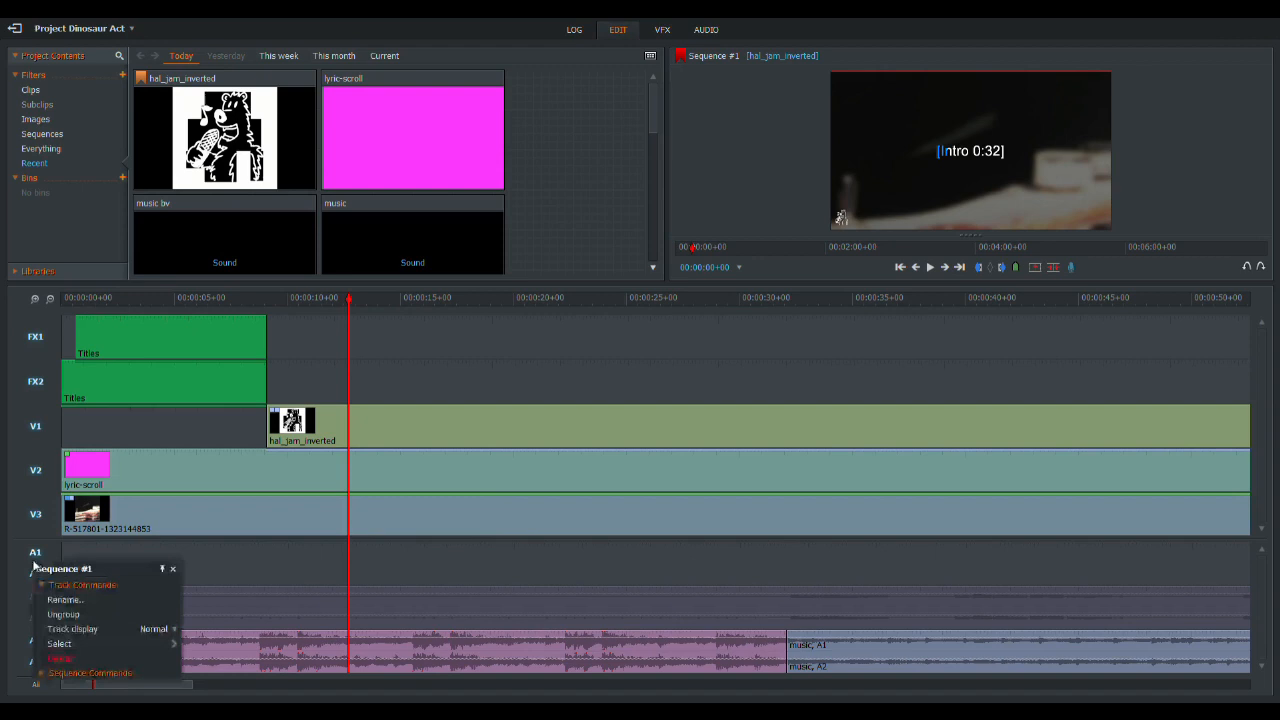
{"action": "left_click", "coordinate": [100, 660]}
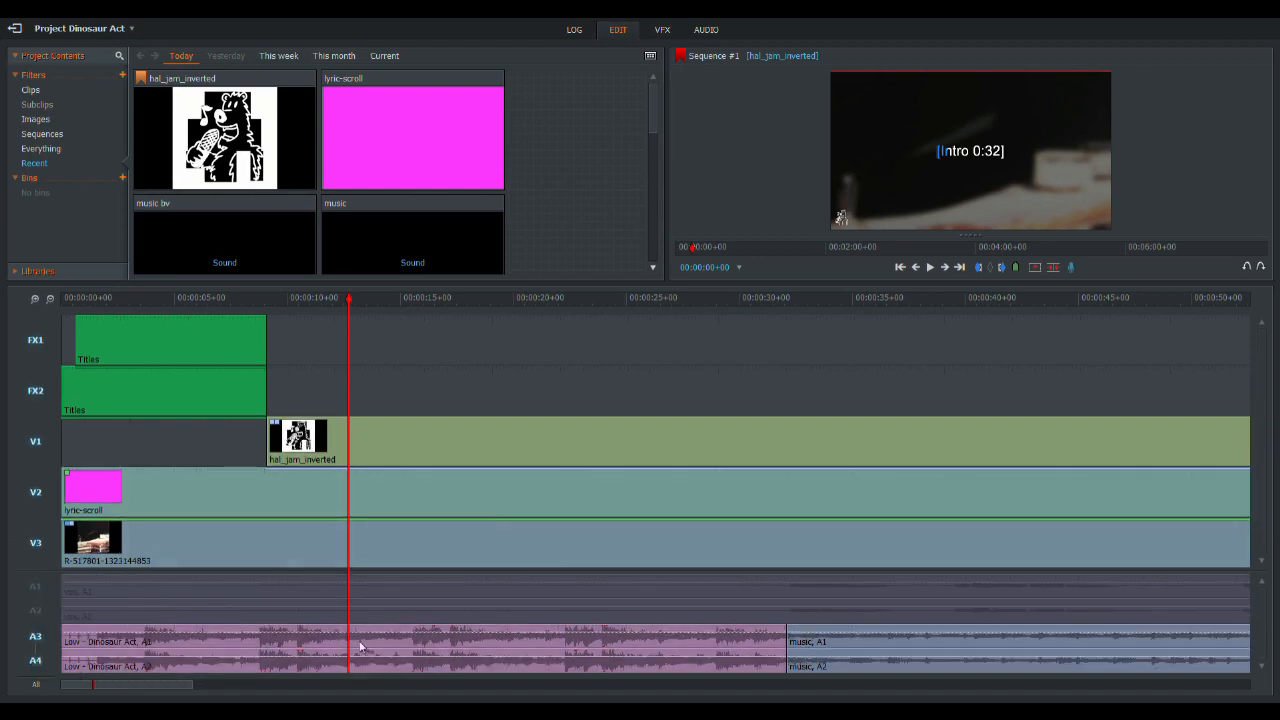
- Export the sequence as H.264/MP4 (Free) with the file name low_-_dinosaur_act
{"action": "right_click", "coordinate": [197, 441]}
{"action": "mouse_move", "coordinate": [274, 593]}
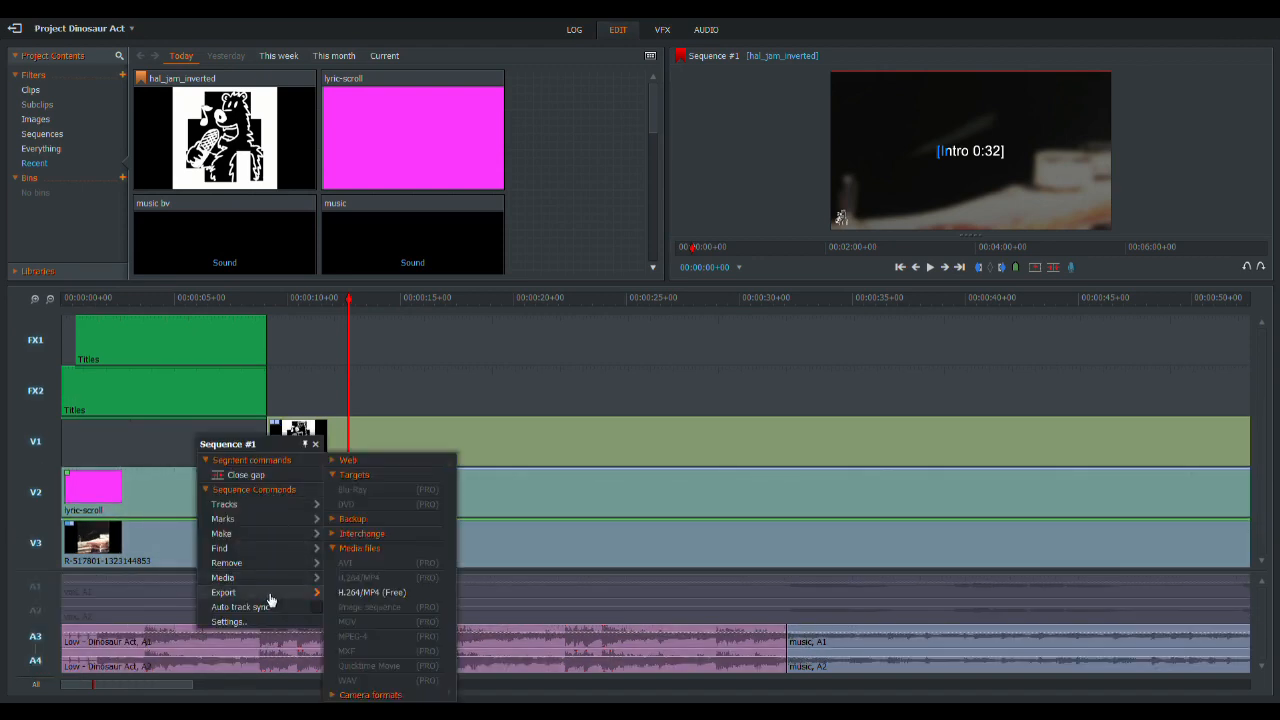
{"action": "left_click", "coordinate": [413, 593]}
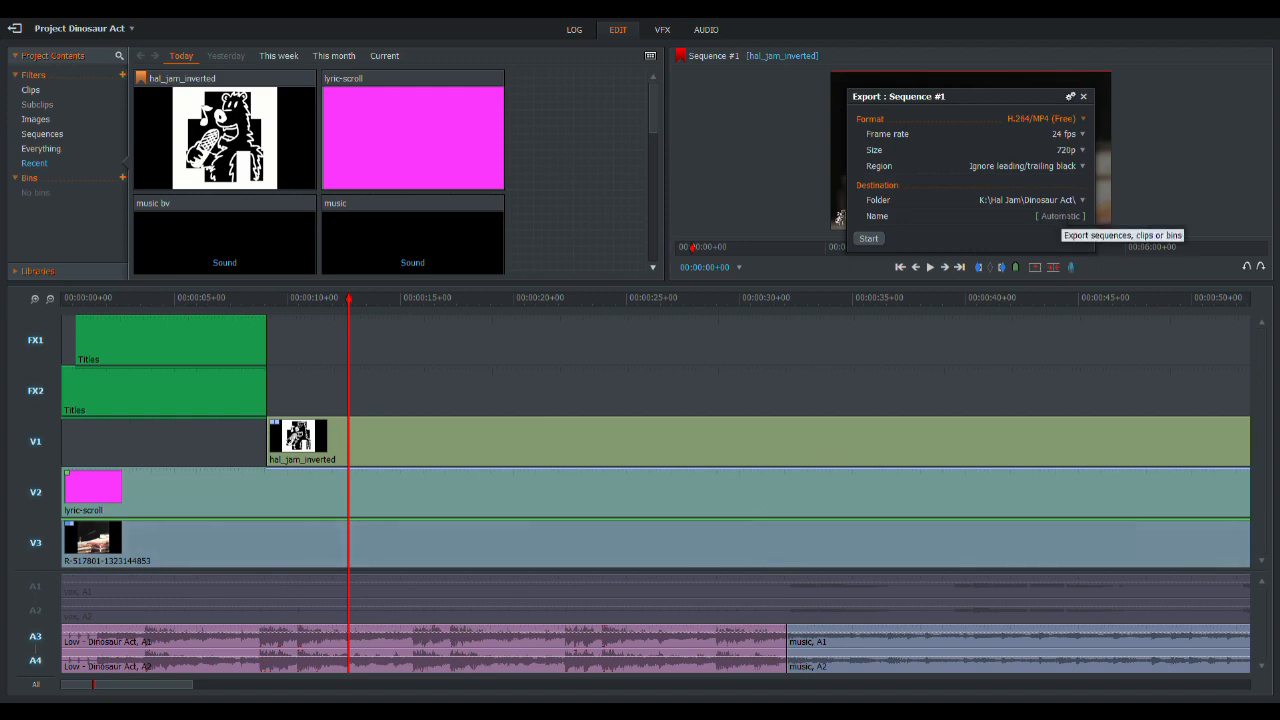
{"action": "left_click", "coordinate": [1066, 217]}
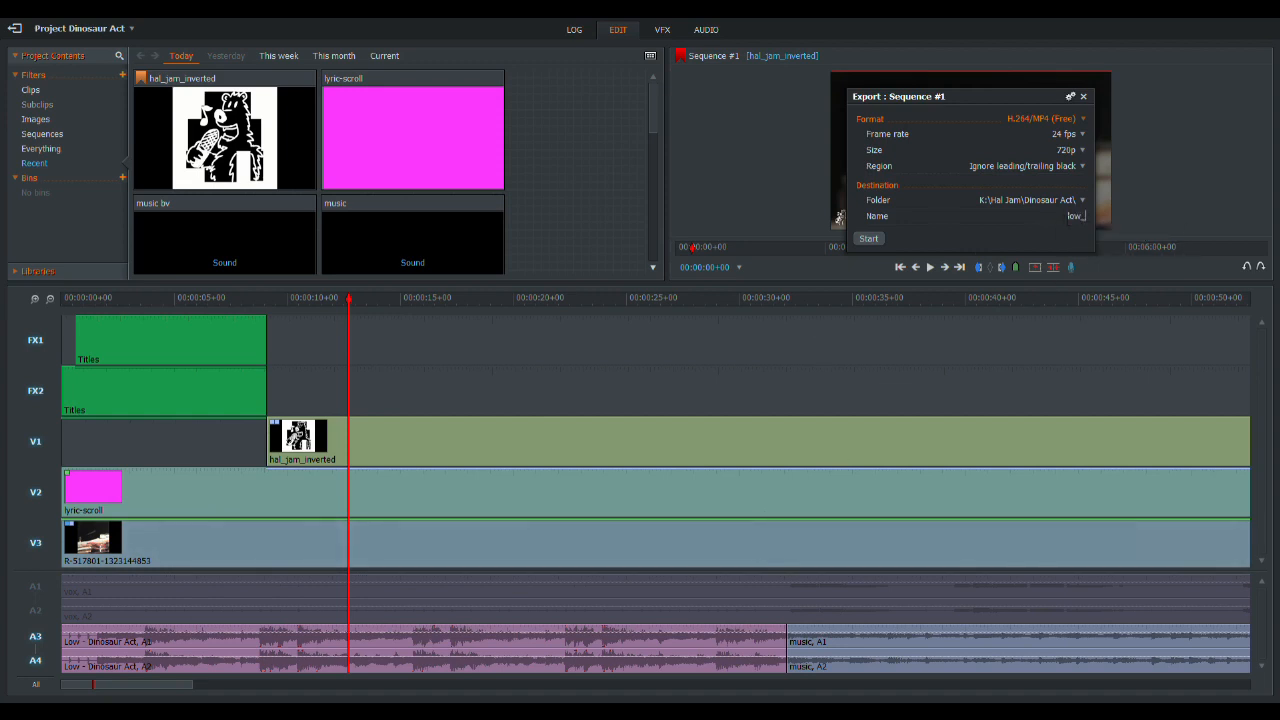
{"action": "type", "text": "low_-_dinosaur_act"}
{"action": "left_click", "coordinate": [869, 239]}
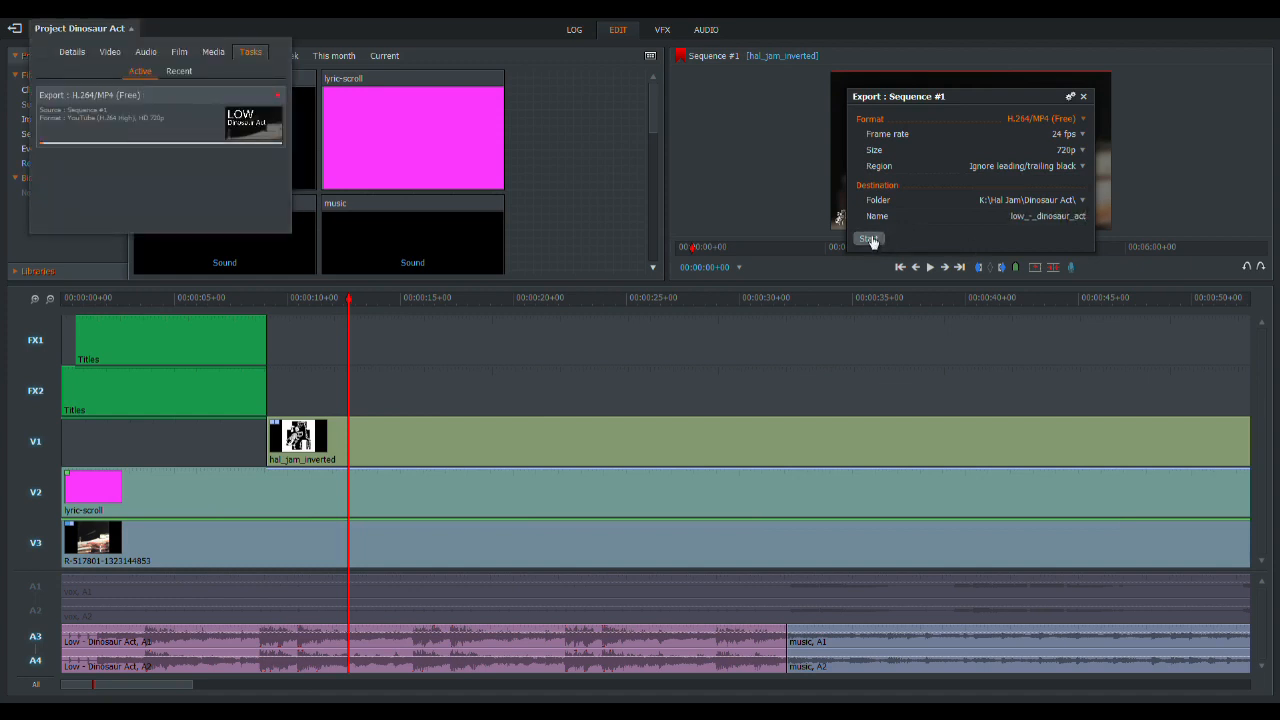